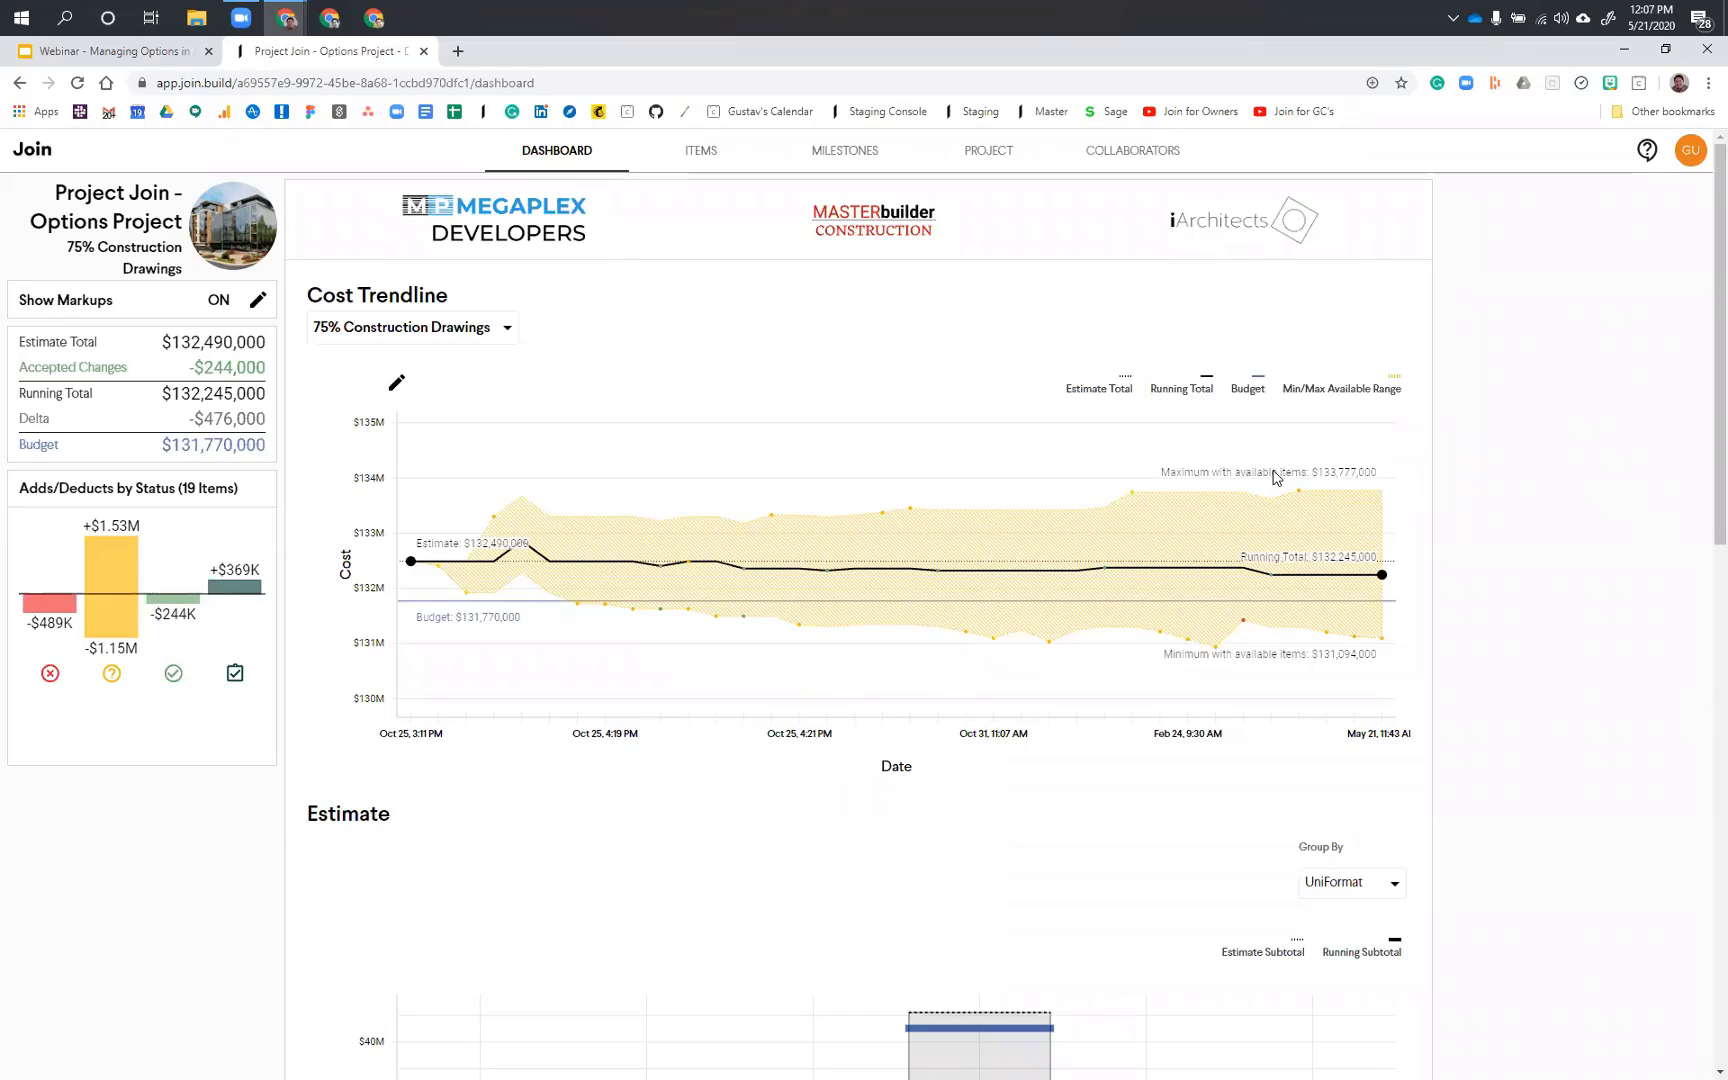
Step: Review the dashboard's cost trendline, including the Alternate #22 options event, and the estimate and items charts
mouse_move(1297, 495)
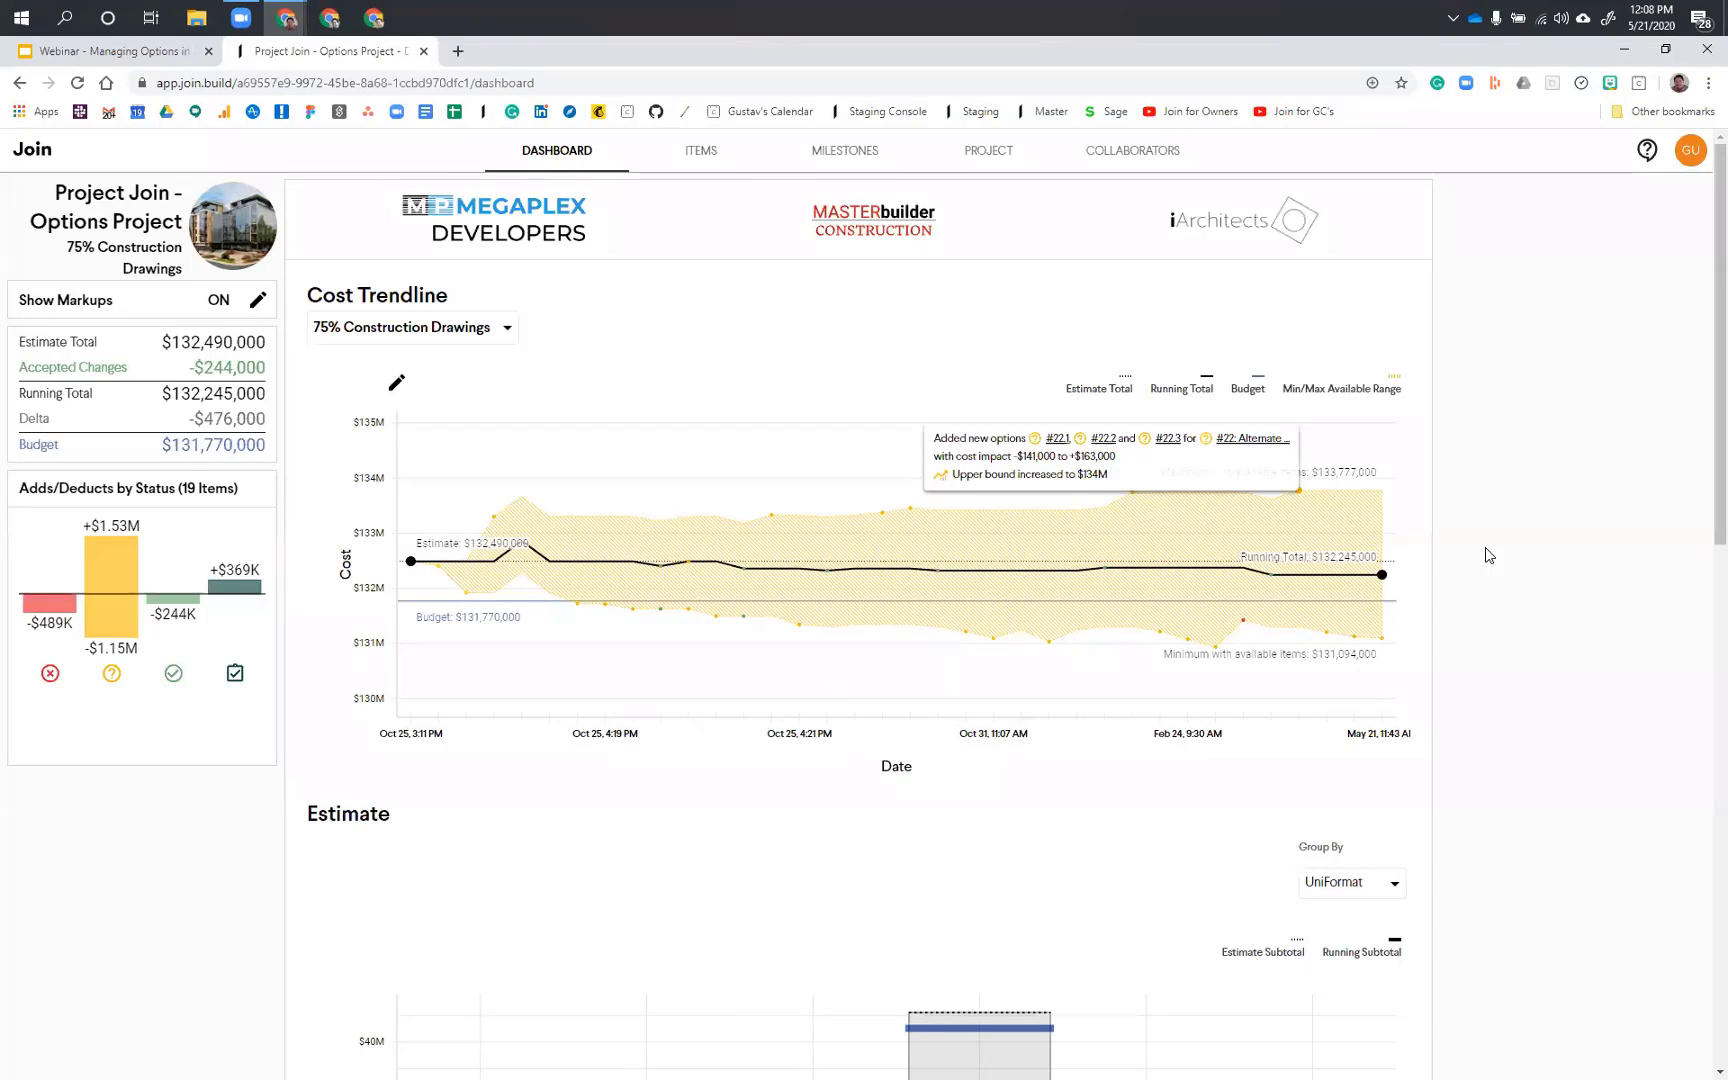
scroll(1485, 548, down, 6)
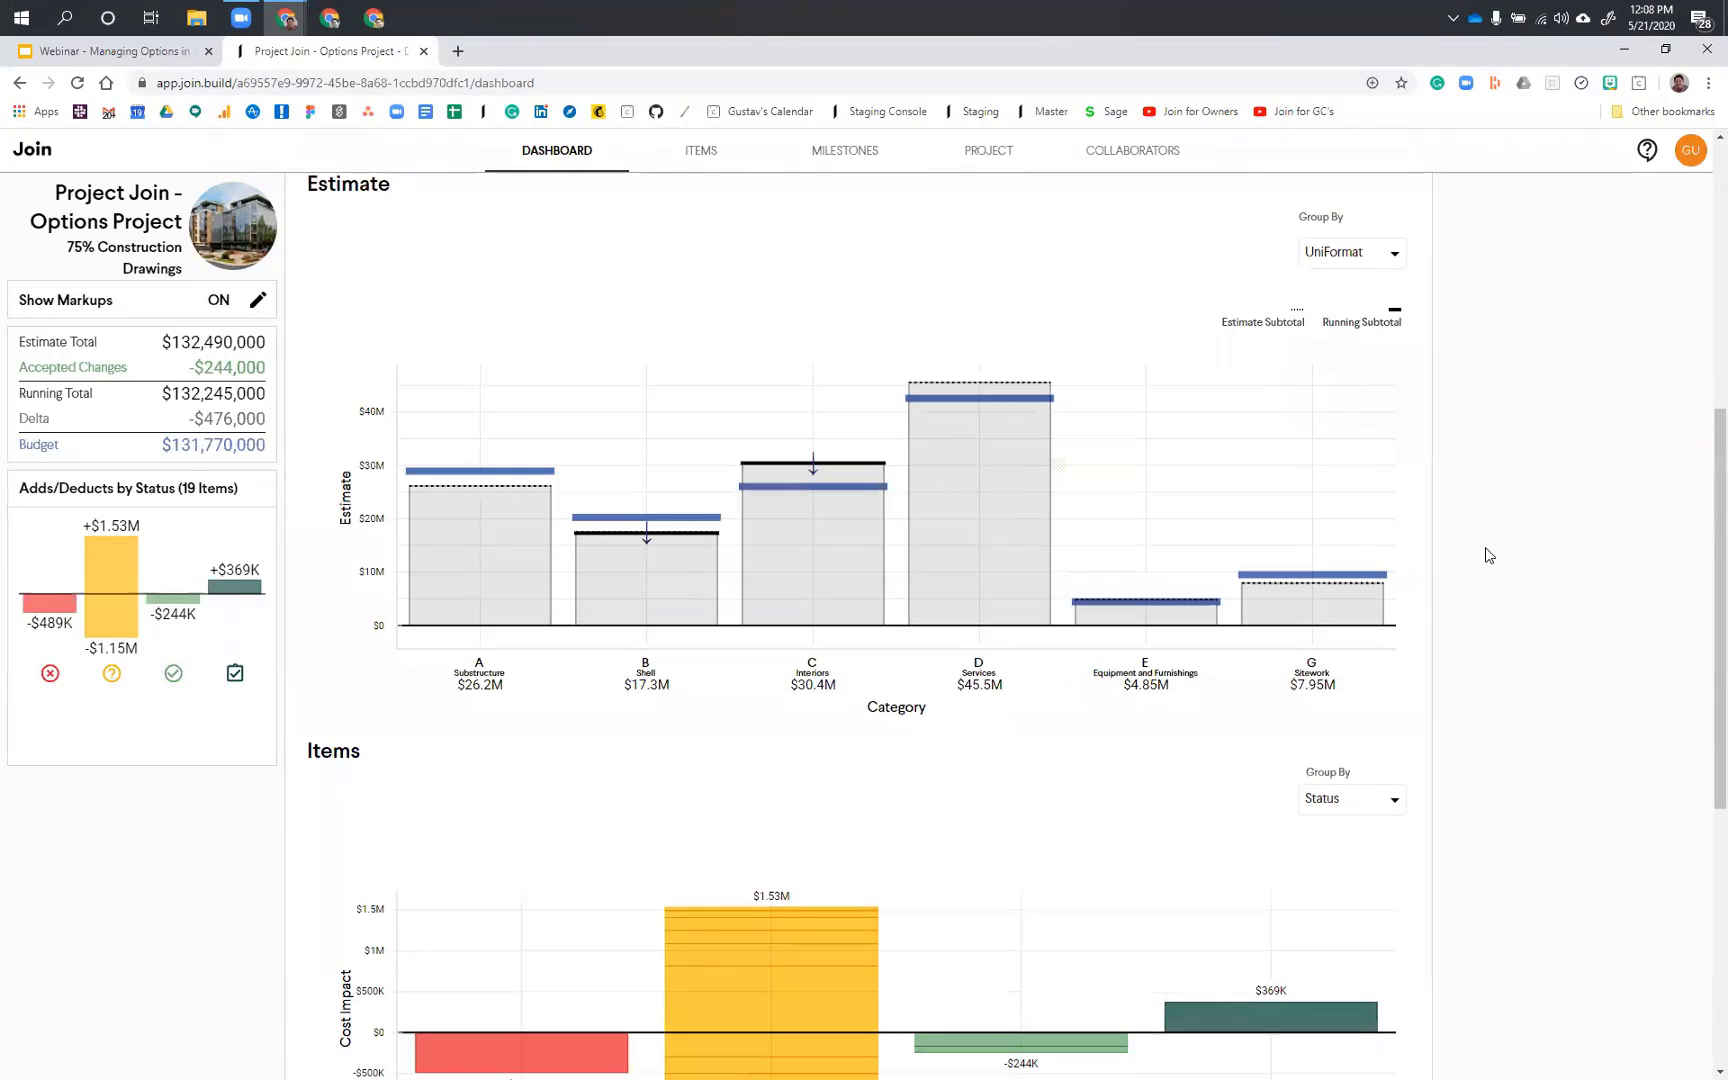
scroll(1485, 548, down, 2)
scroll(1489, 557, down, 1)
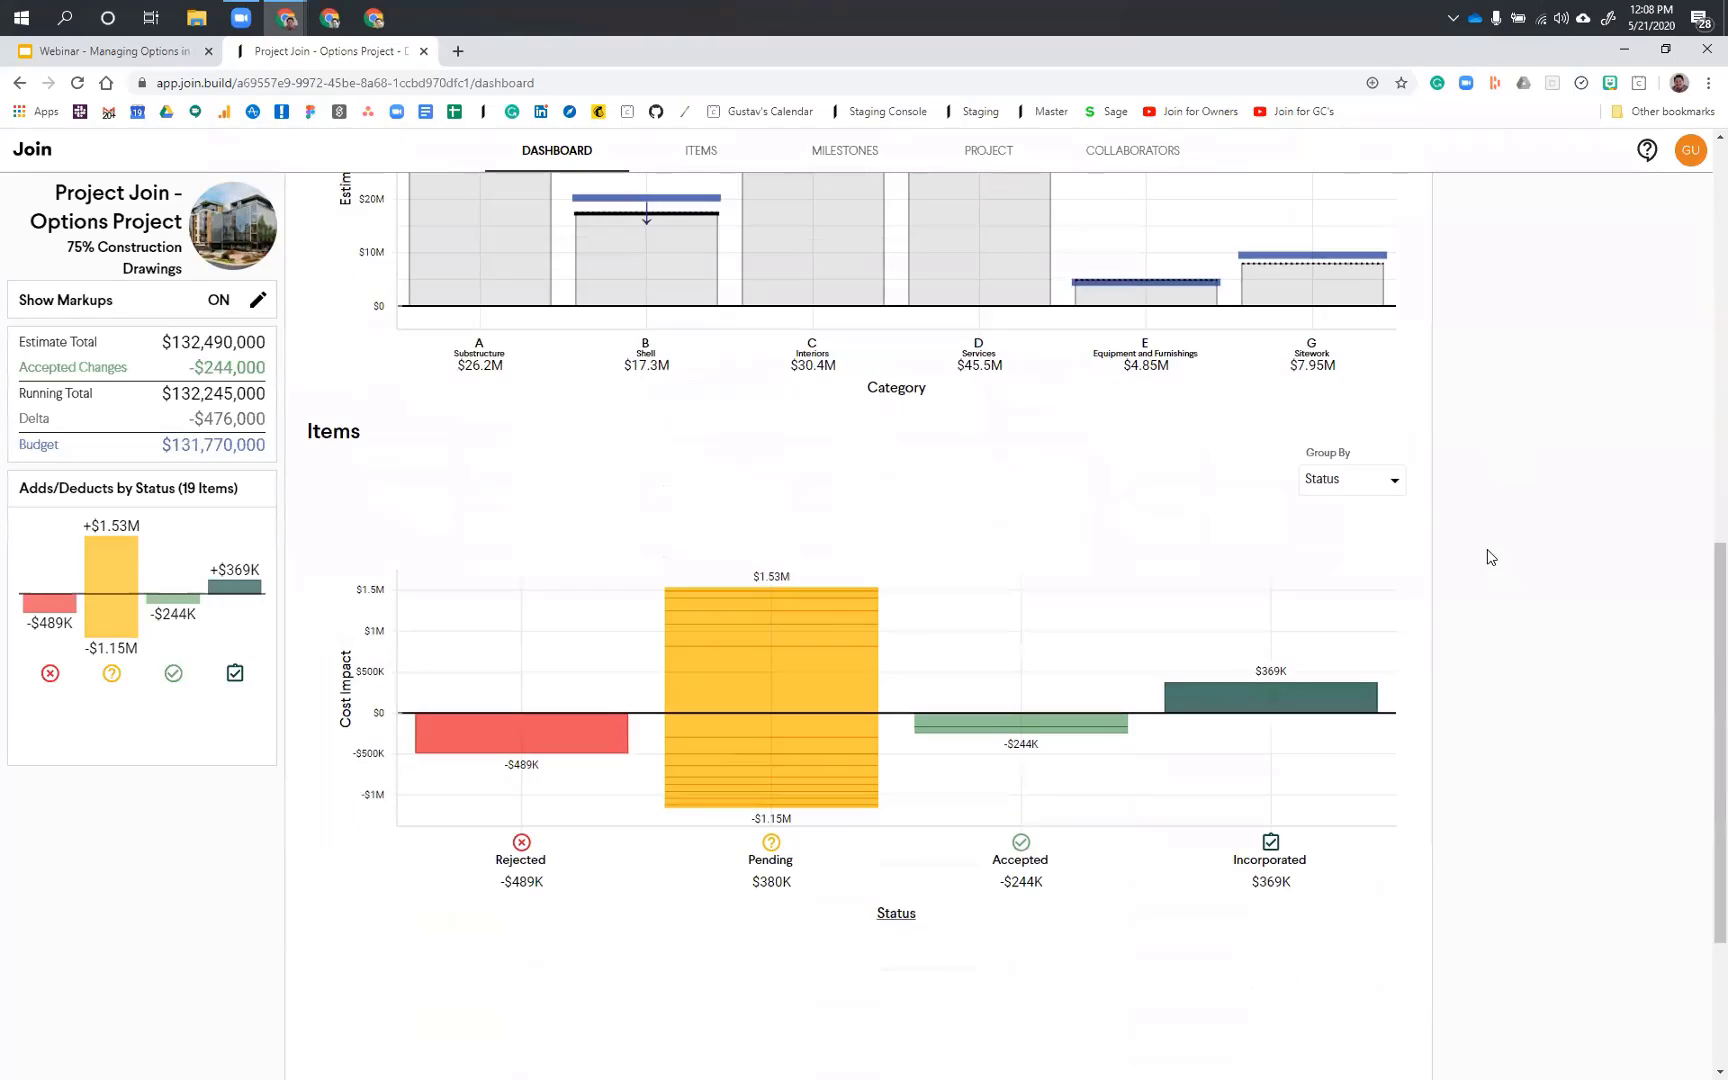
scroll(1489, 557, down, 1)
scroll(1489, 553, down, 1)
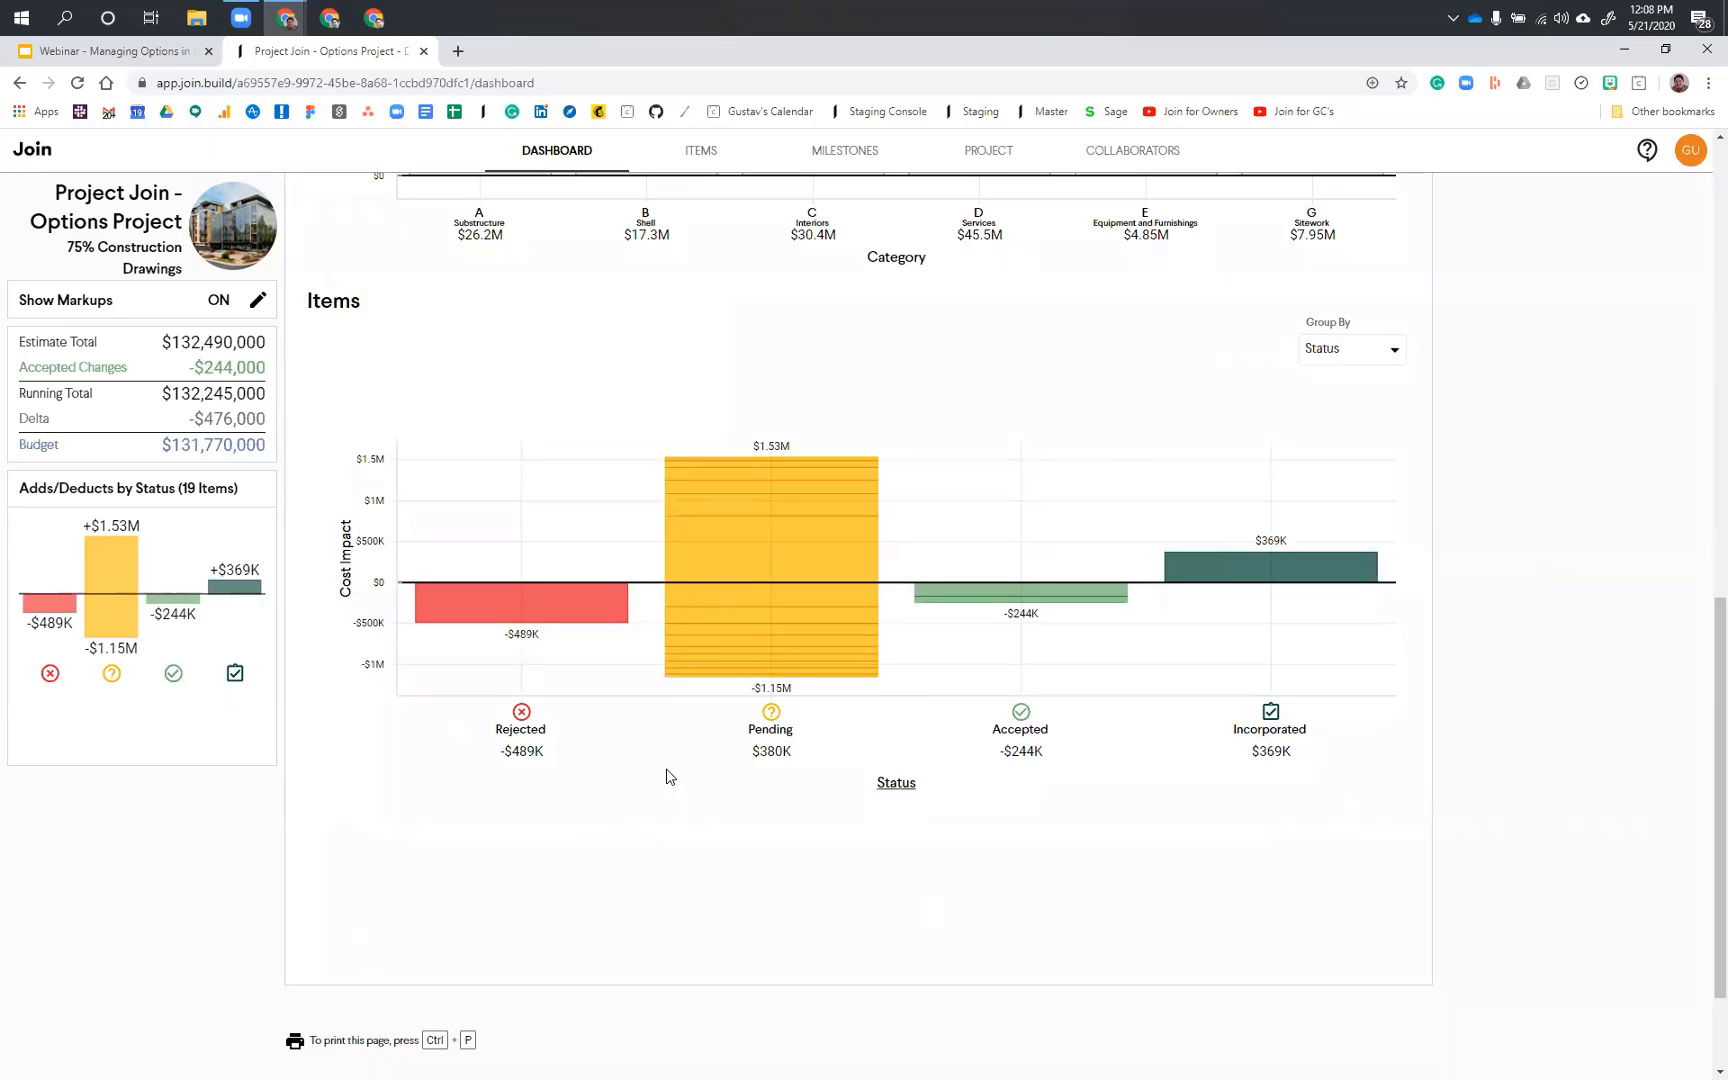
Step: Show the items behind individual Rejected, Accepted and Pending bars in the dashboard's items chart
click(578, 594)
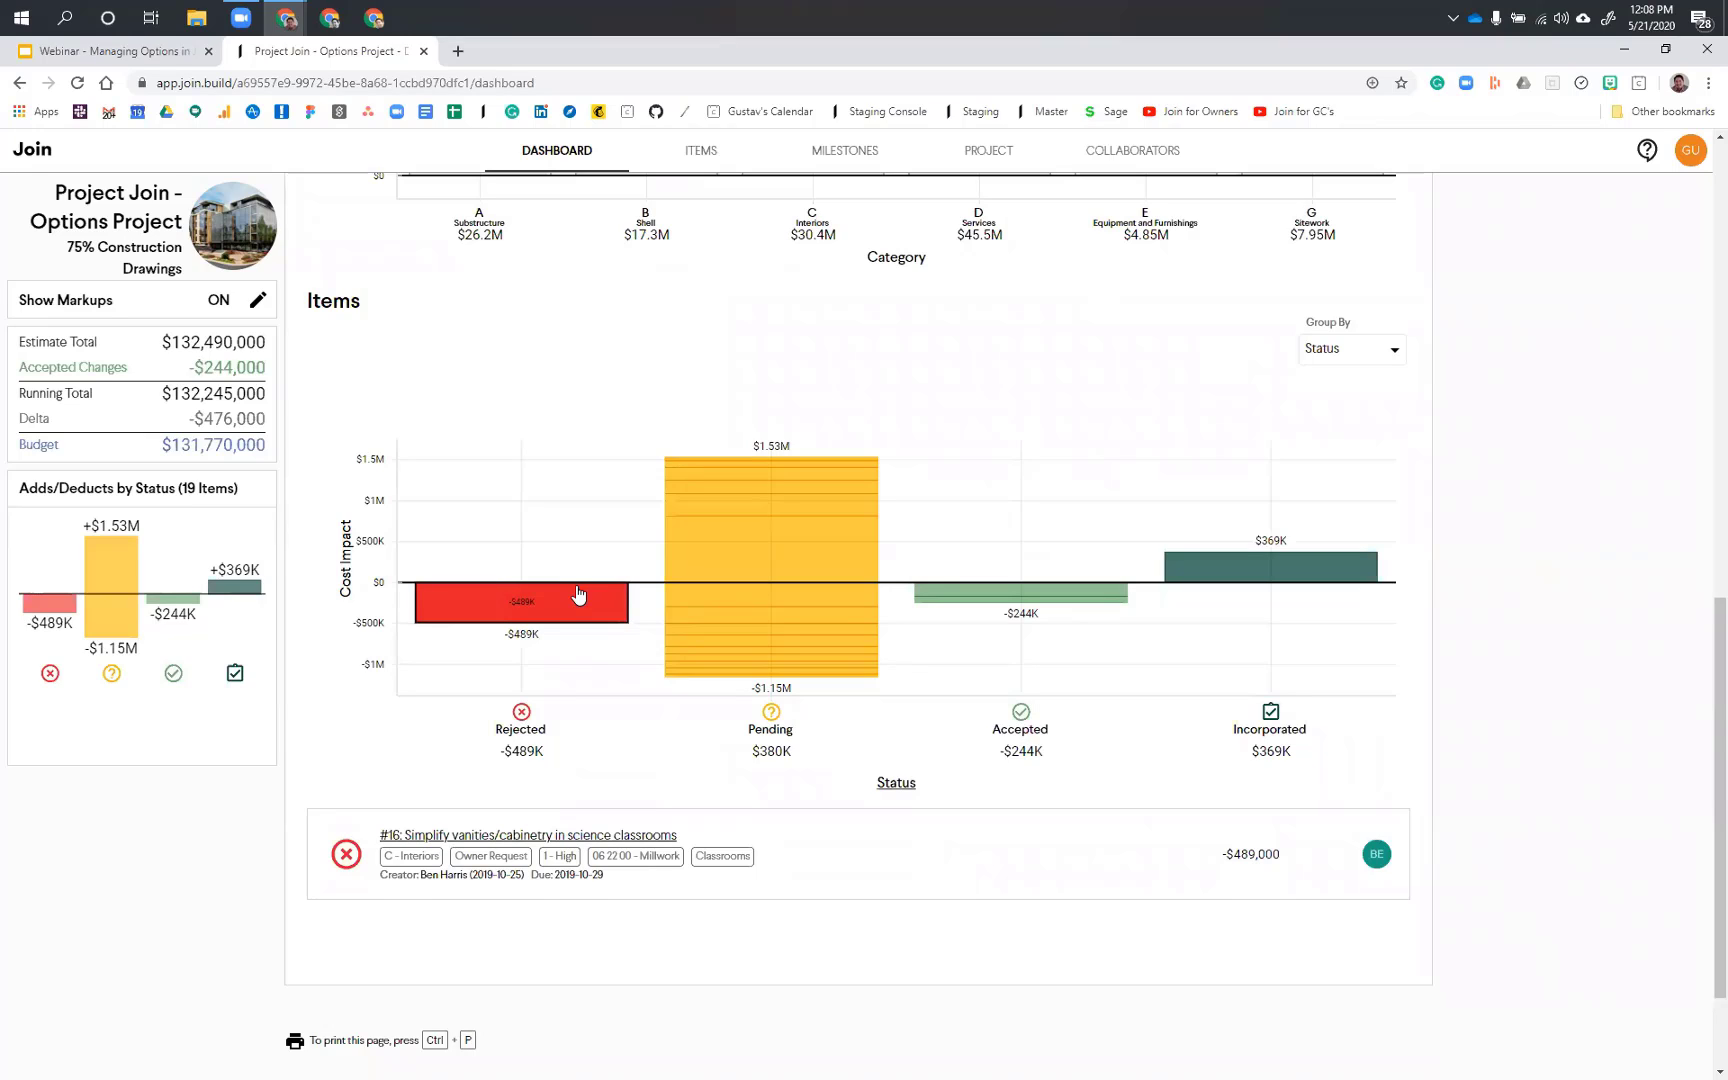
click(963, 590)
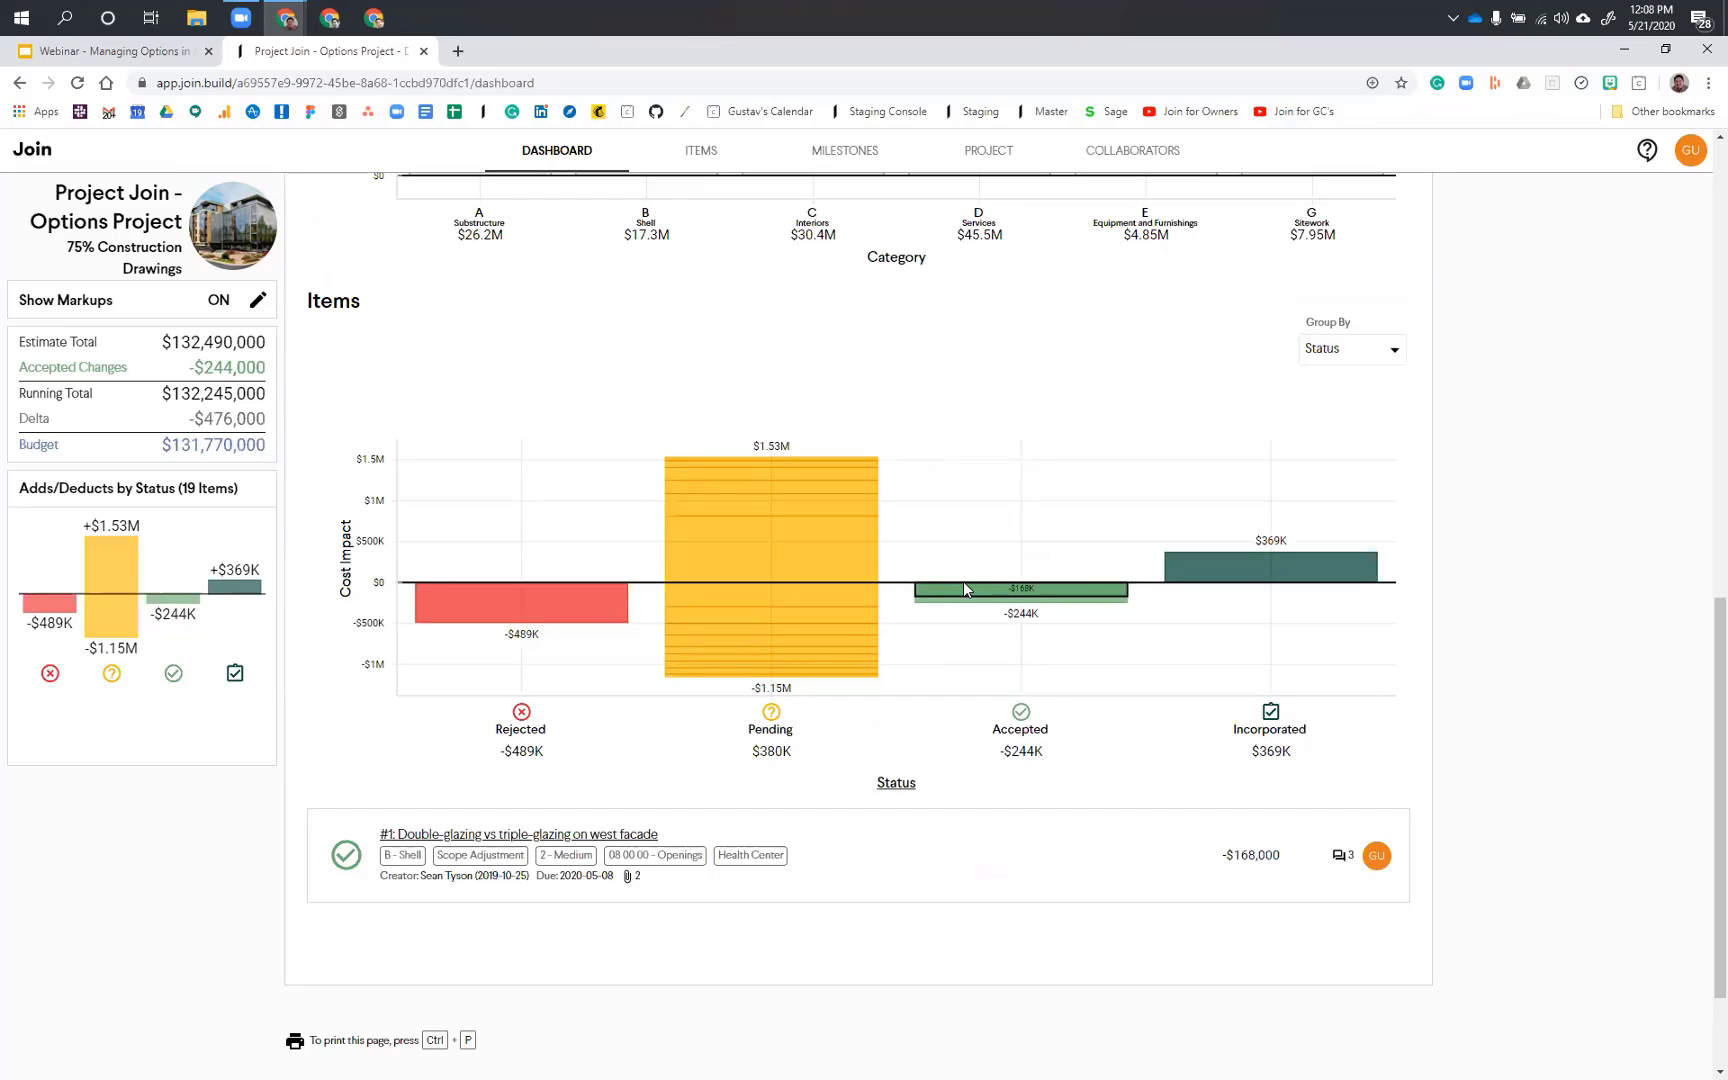
click(963, 588)
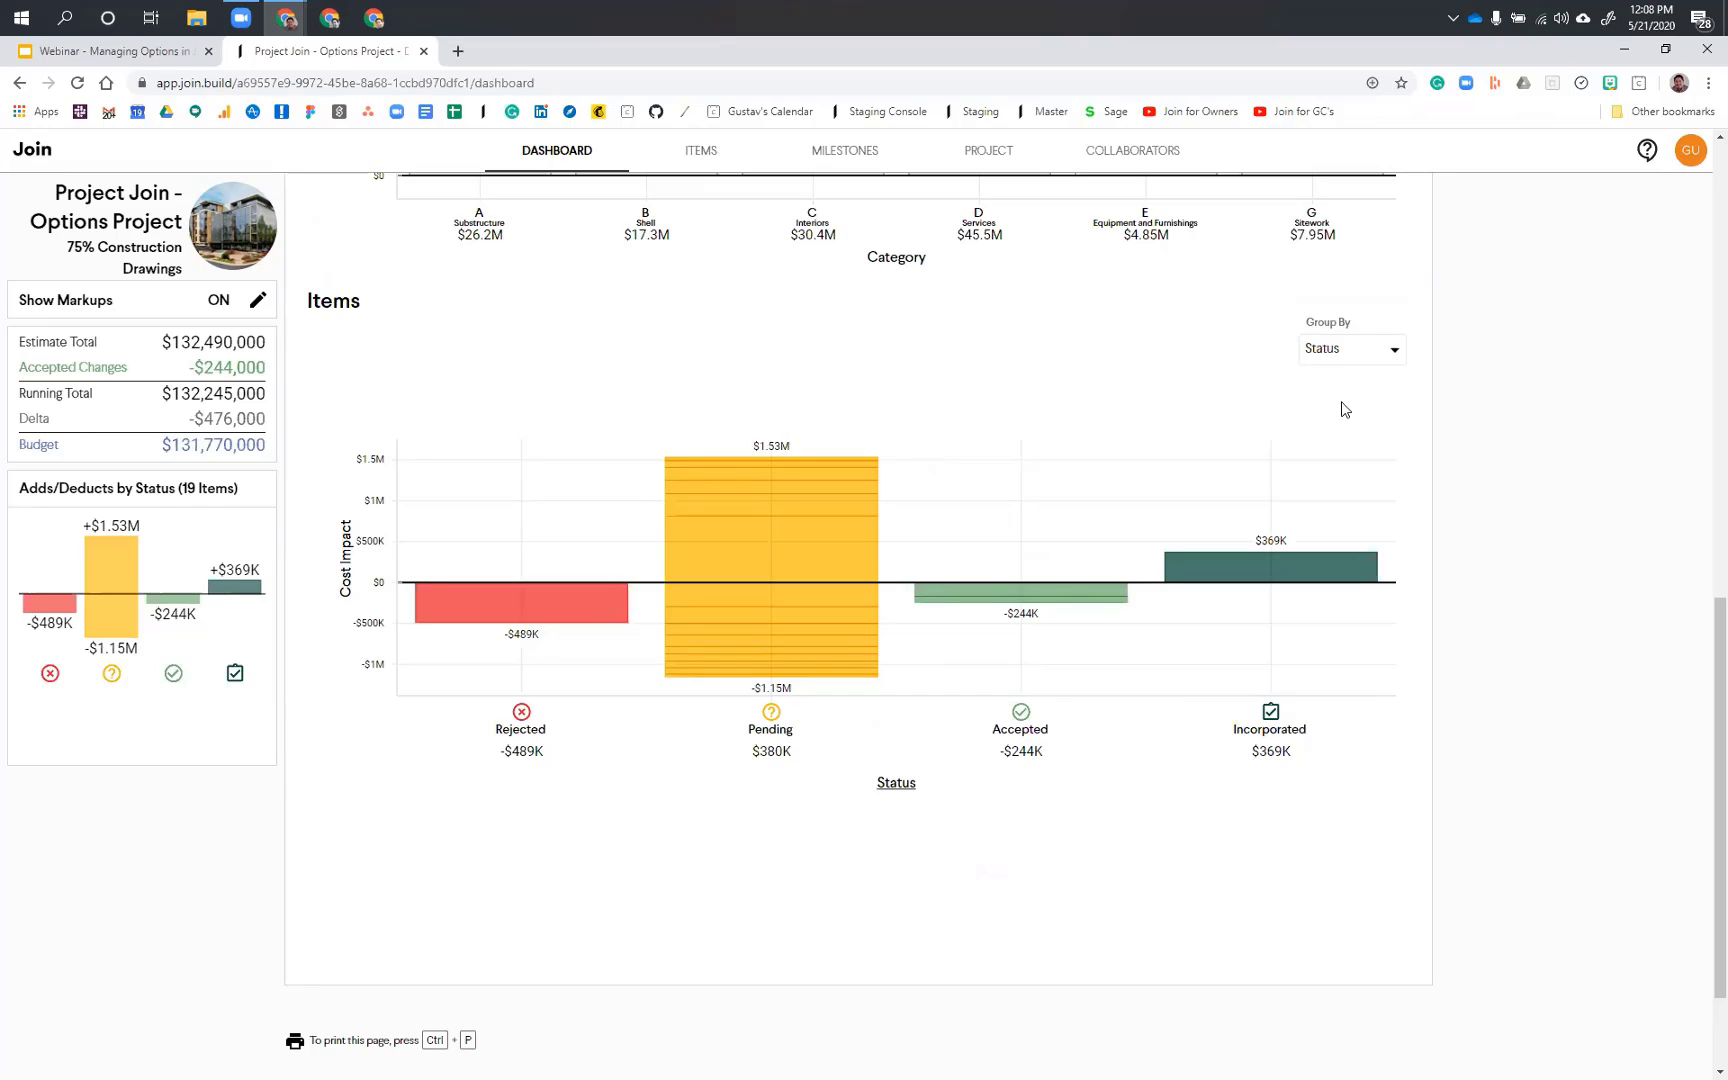
click(765, 489)
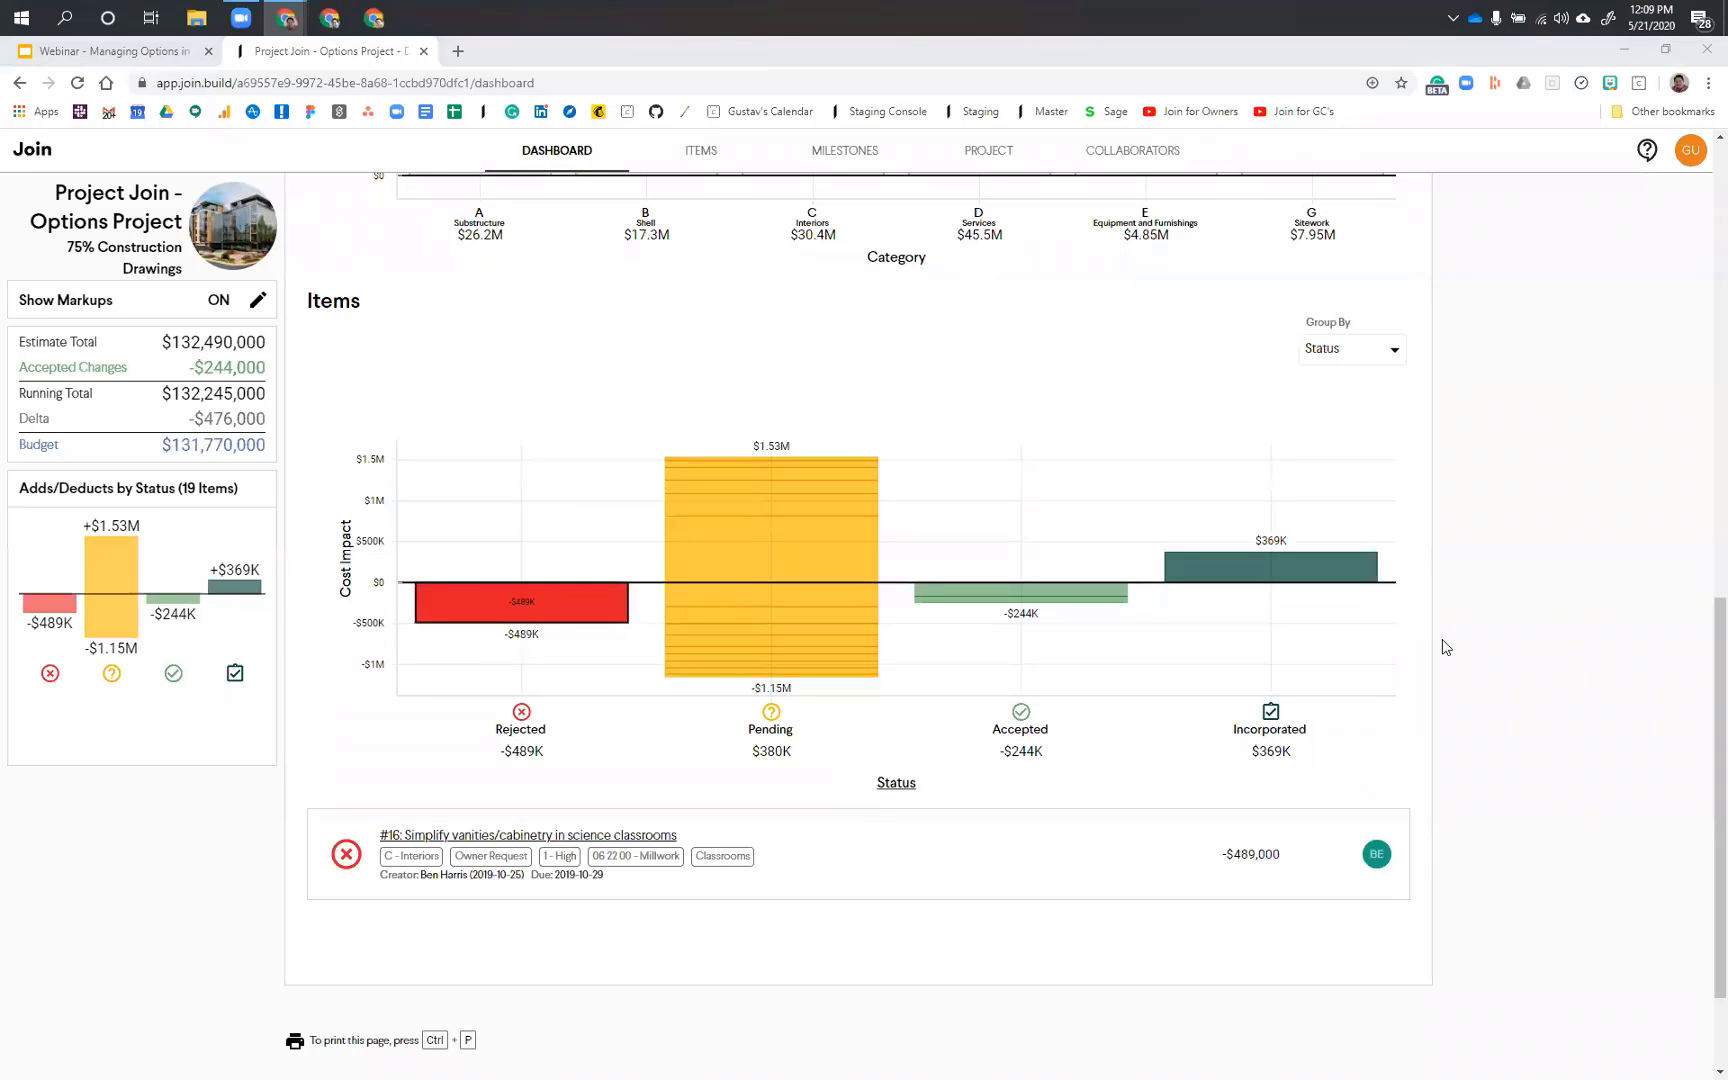
Step: Open item #22, Add or Delete entry vestibule, from the project's items, then collapse and re-expand its options
click(703, 156)
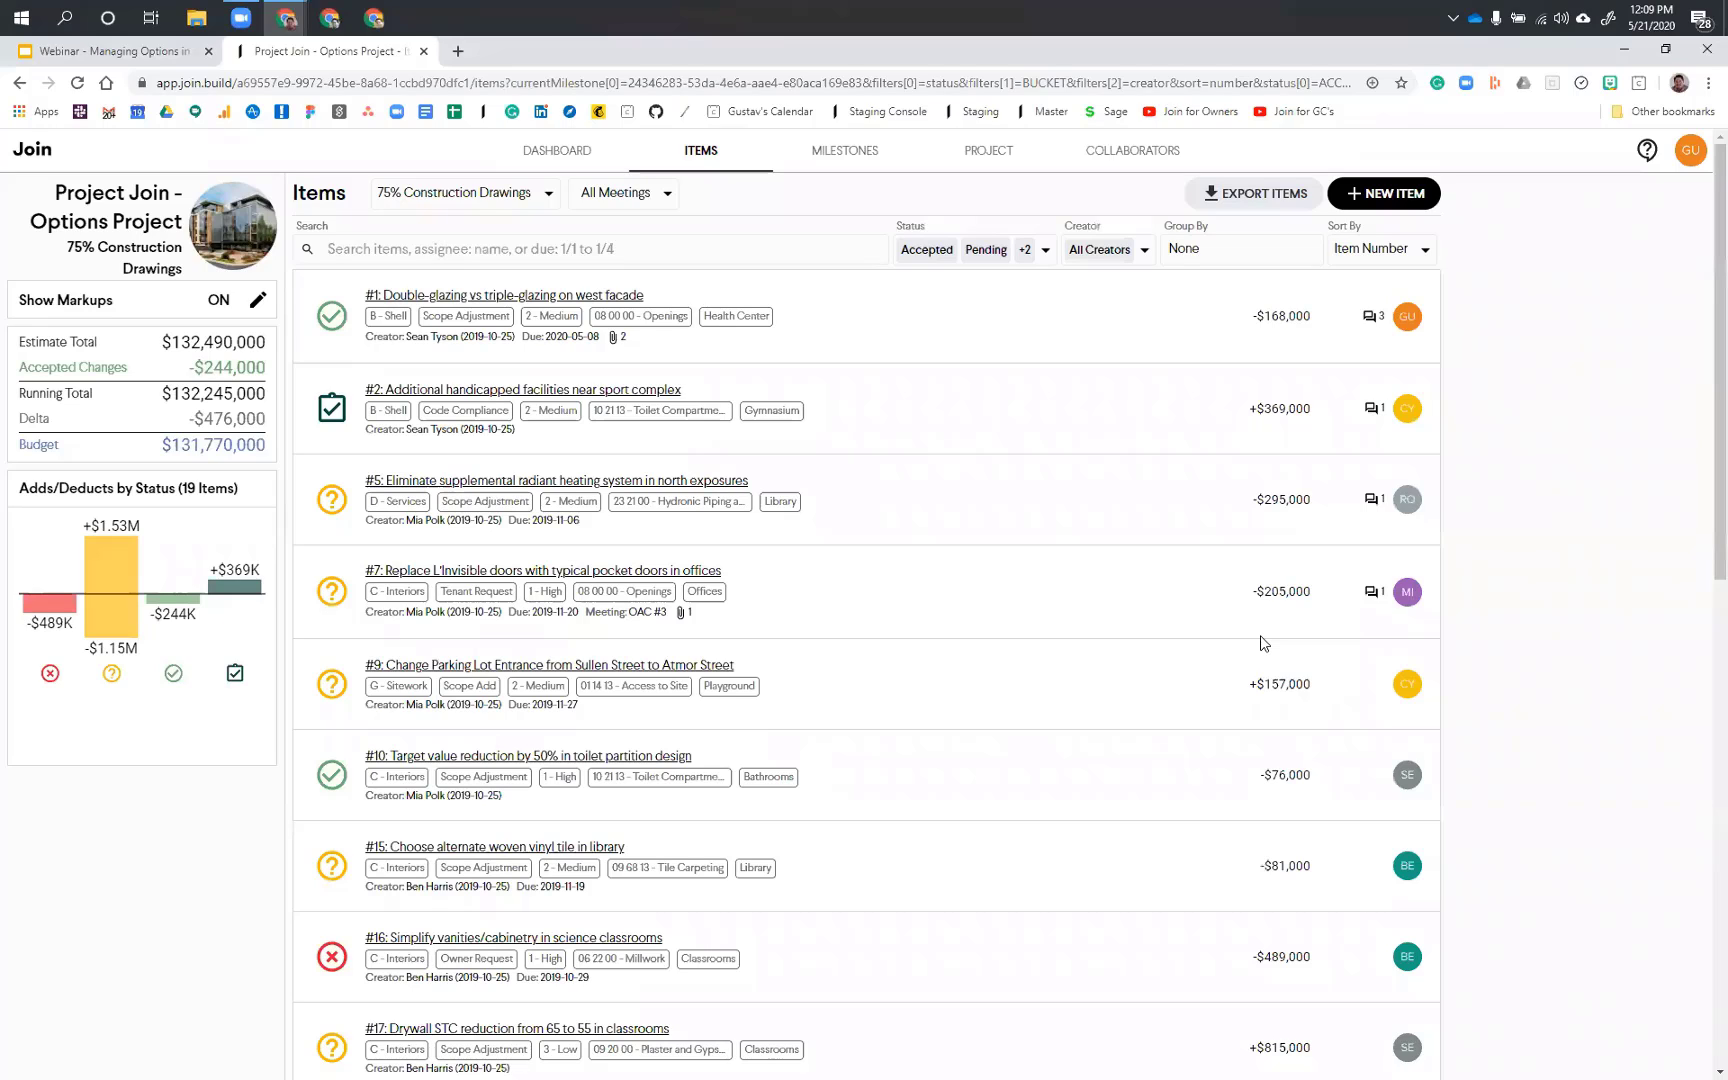
scroll(1270, 645, down, 7)
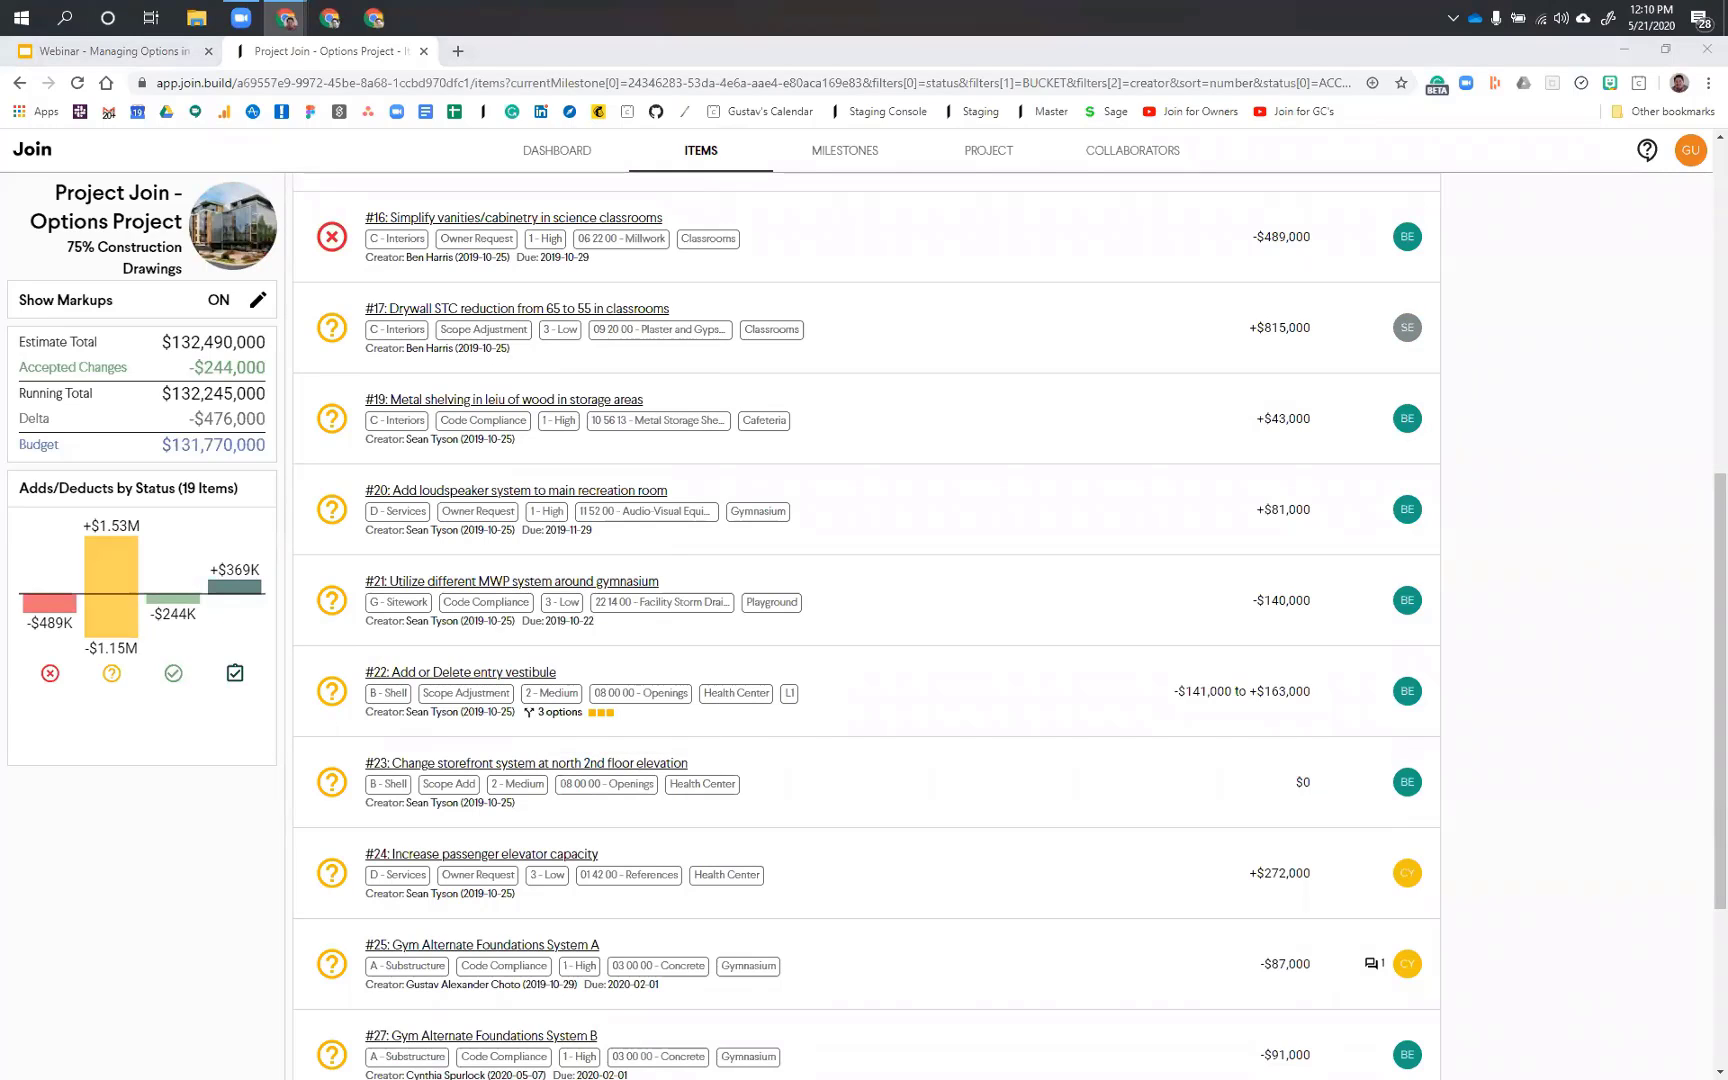
click(466, 674)
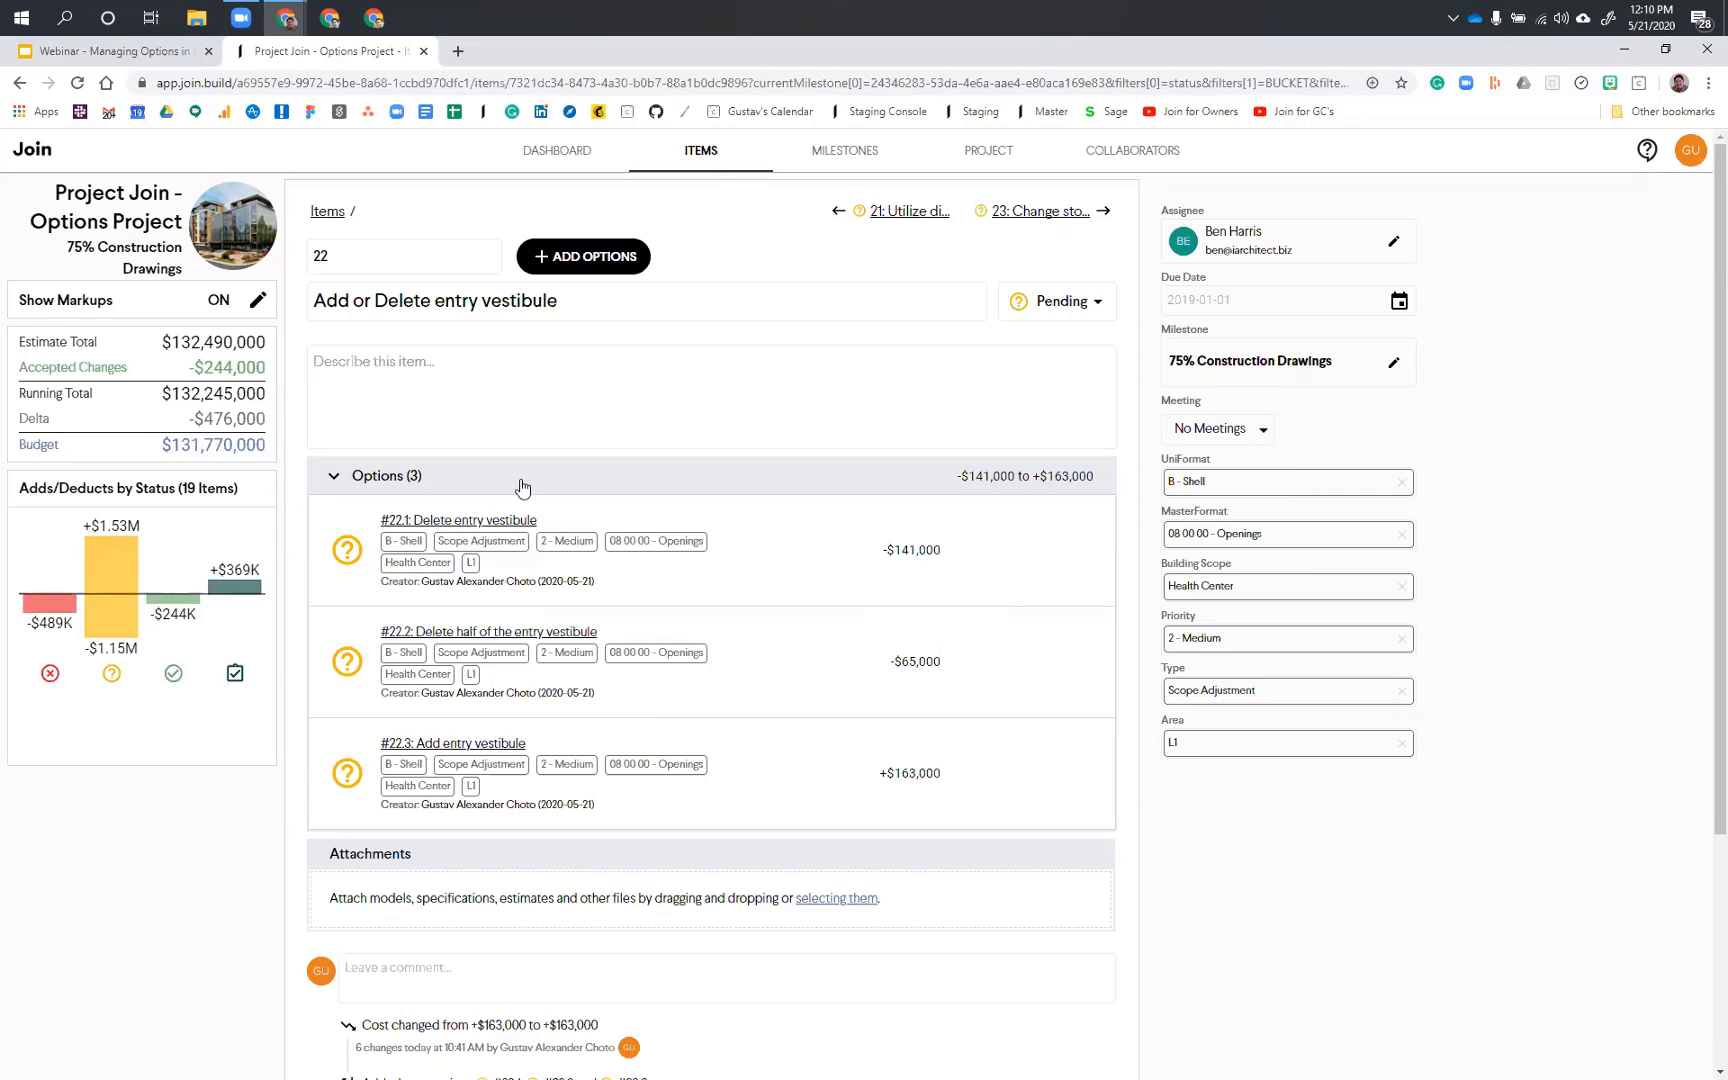
click(480, 490)
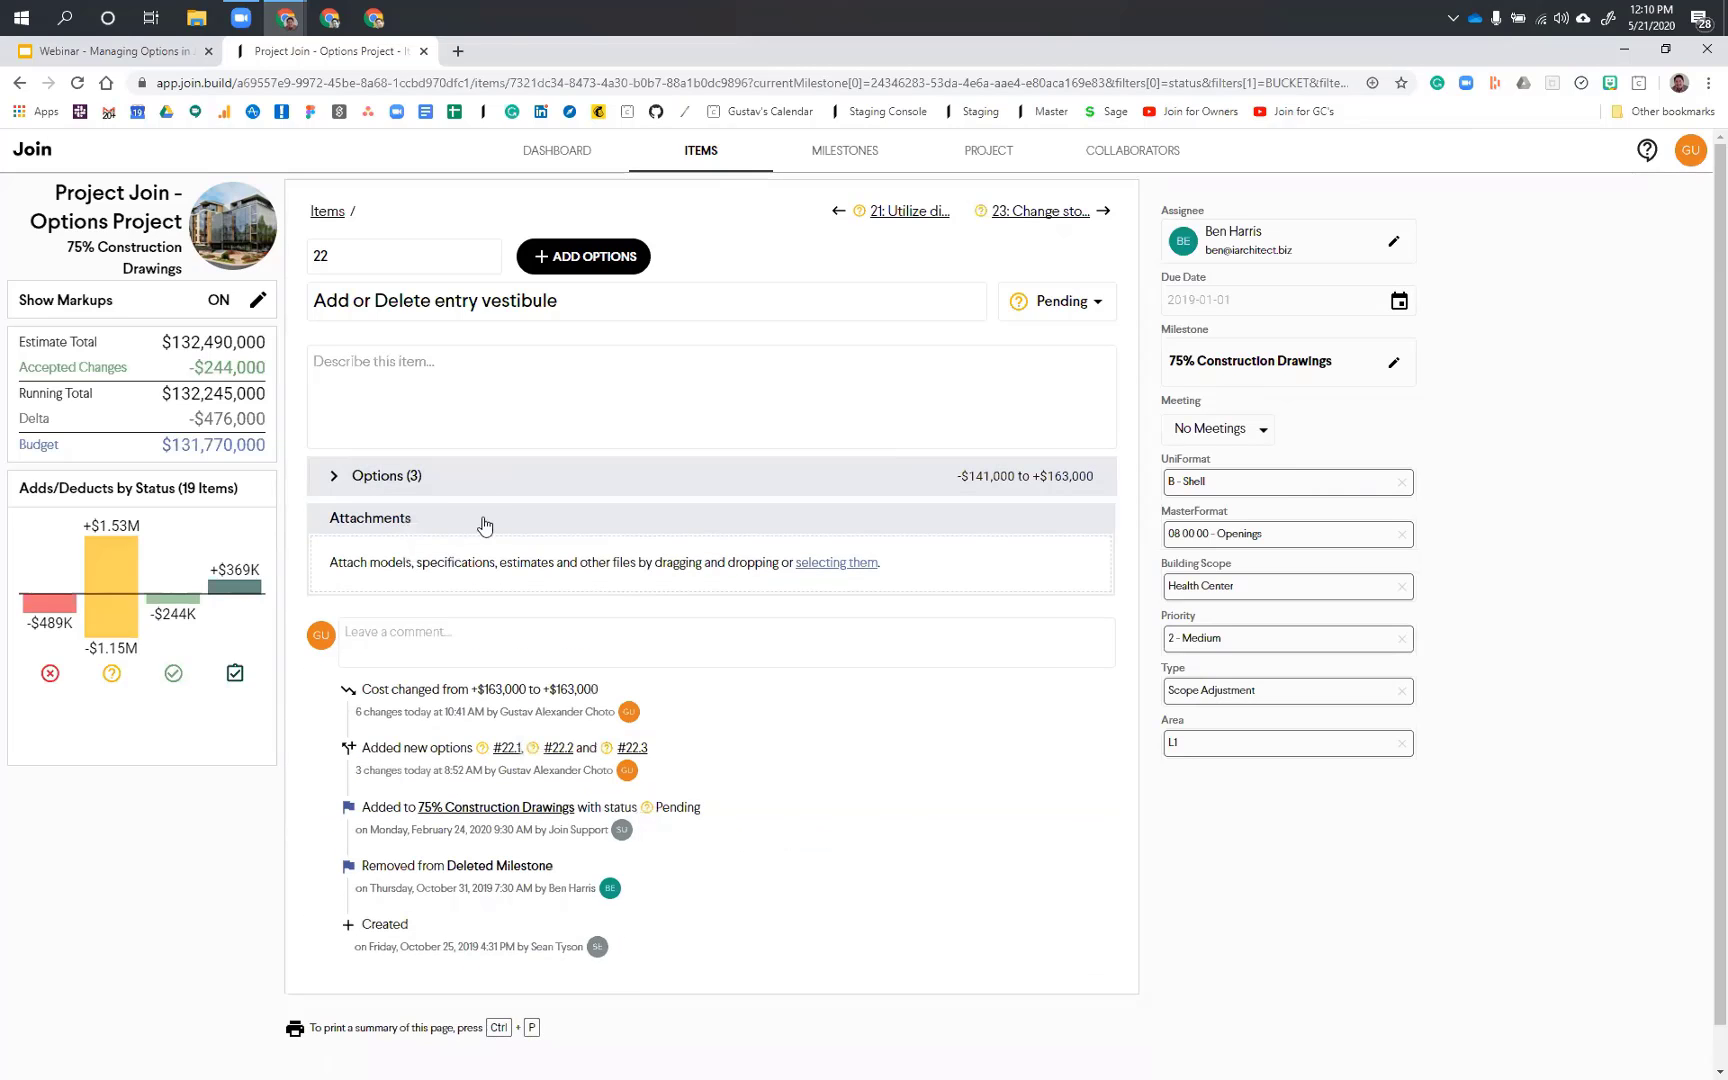
click(480, 476)
Step: Examine the cost estimates of options 22.1, 22.2 and 22.3 in turn, and return to the parent item
click(479, 520)
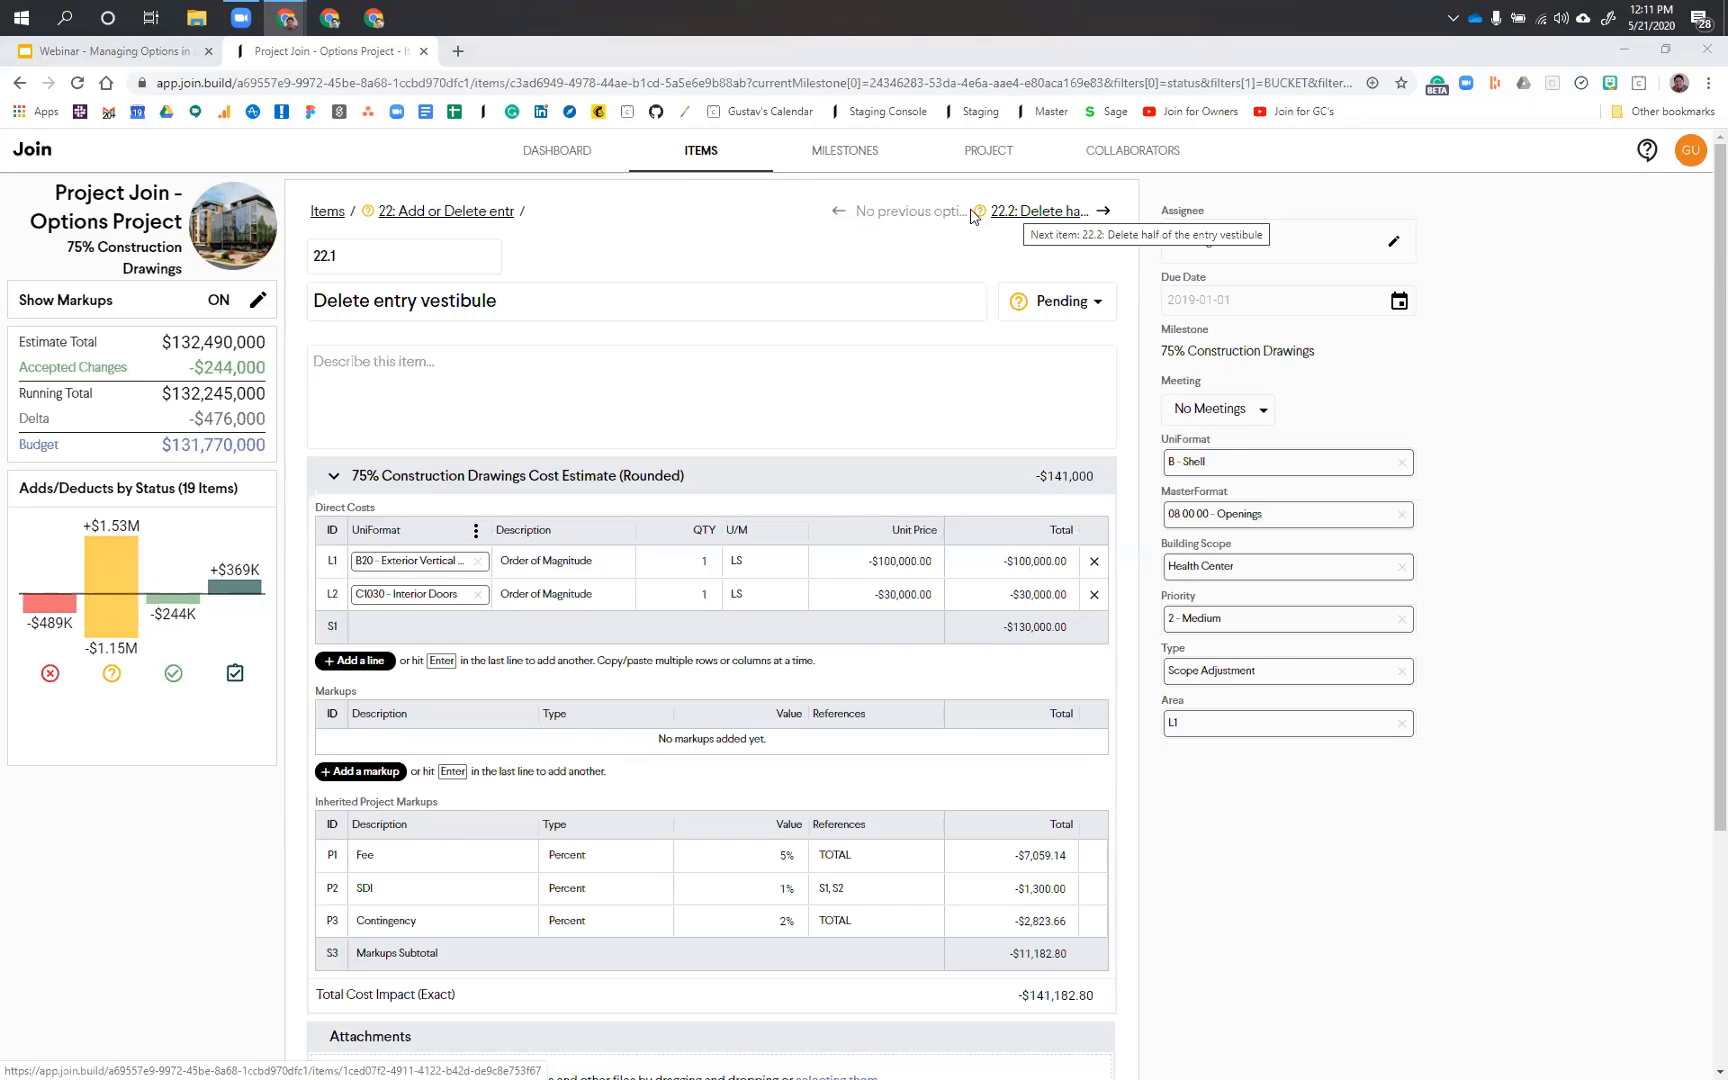
click(1052, 208)
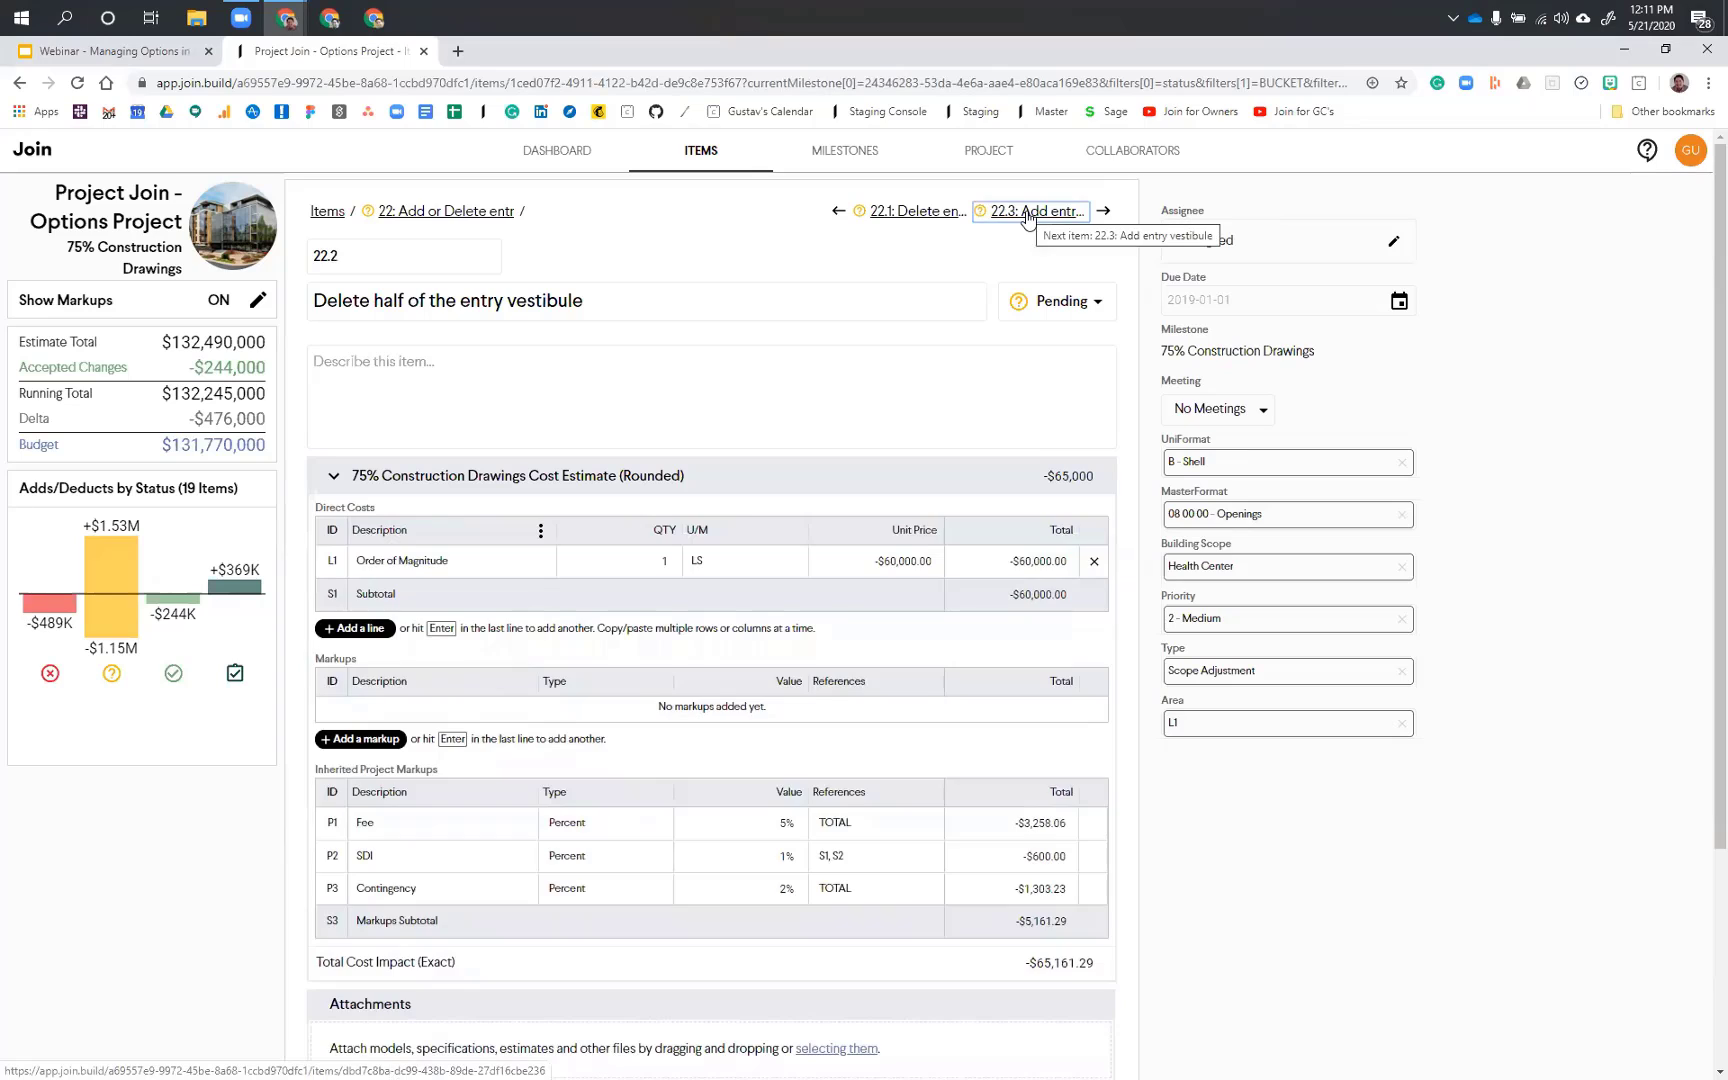
click(1027, 212)
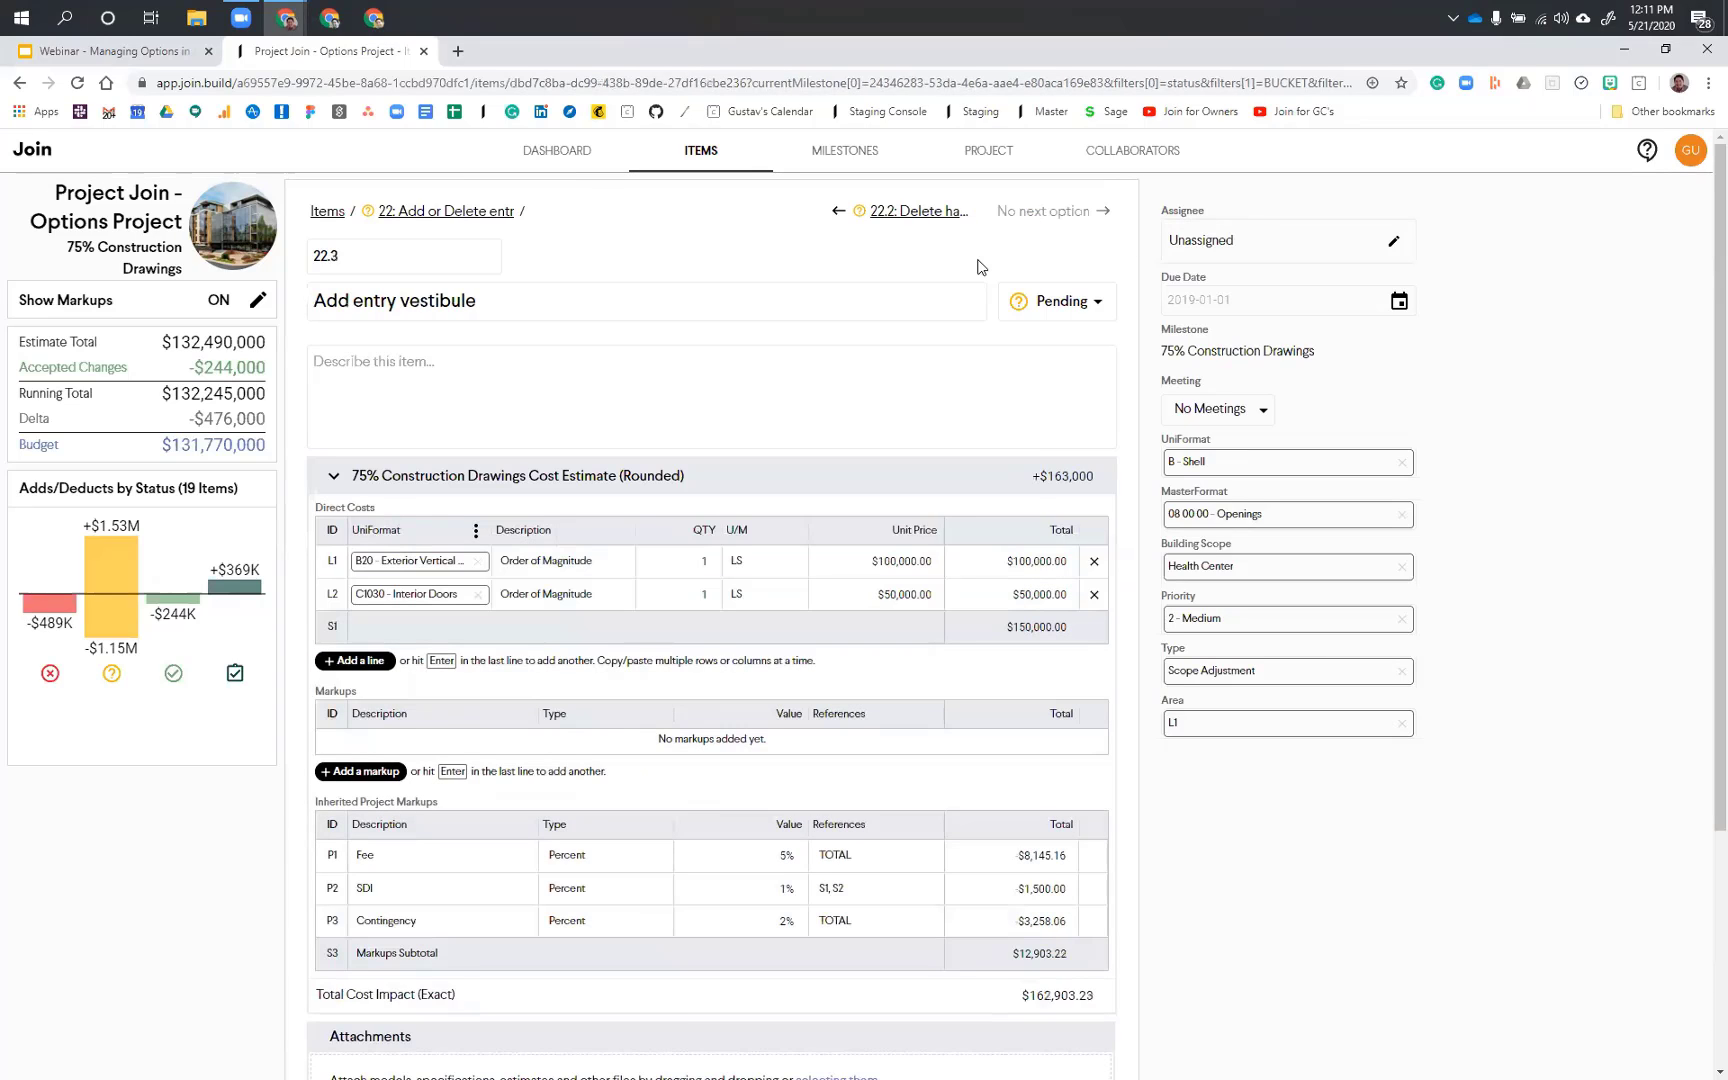
click(409, 212)
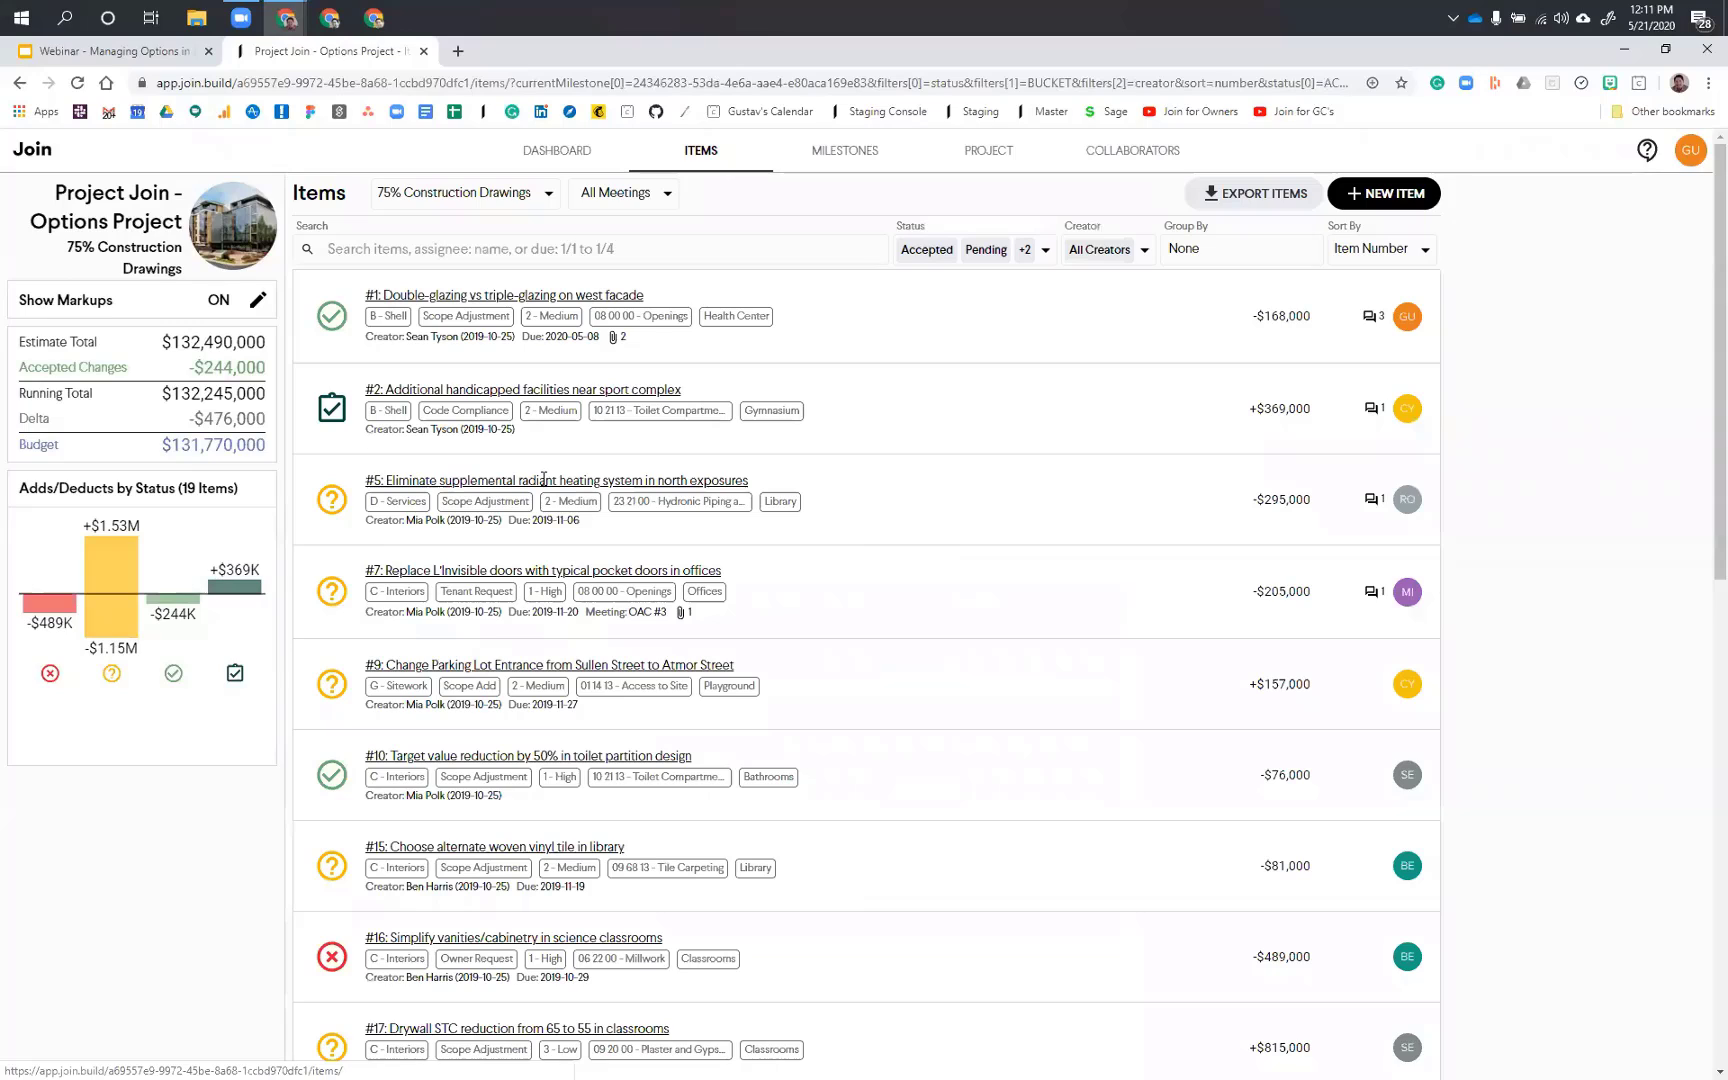
Step: Create a new item named "Sunshade Options" in the 75% Construction Drawings milestone
click(545, 484)
text(Sun)
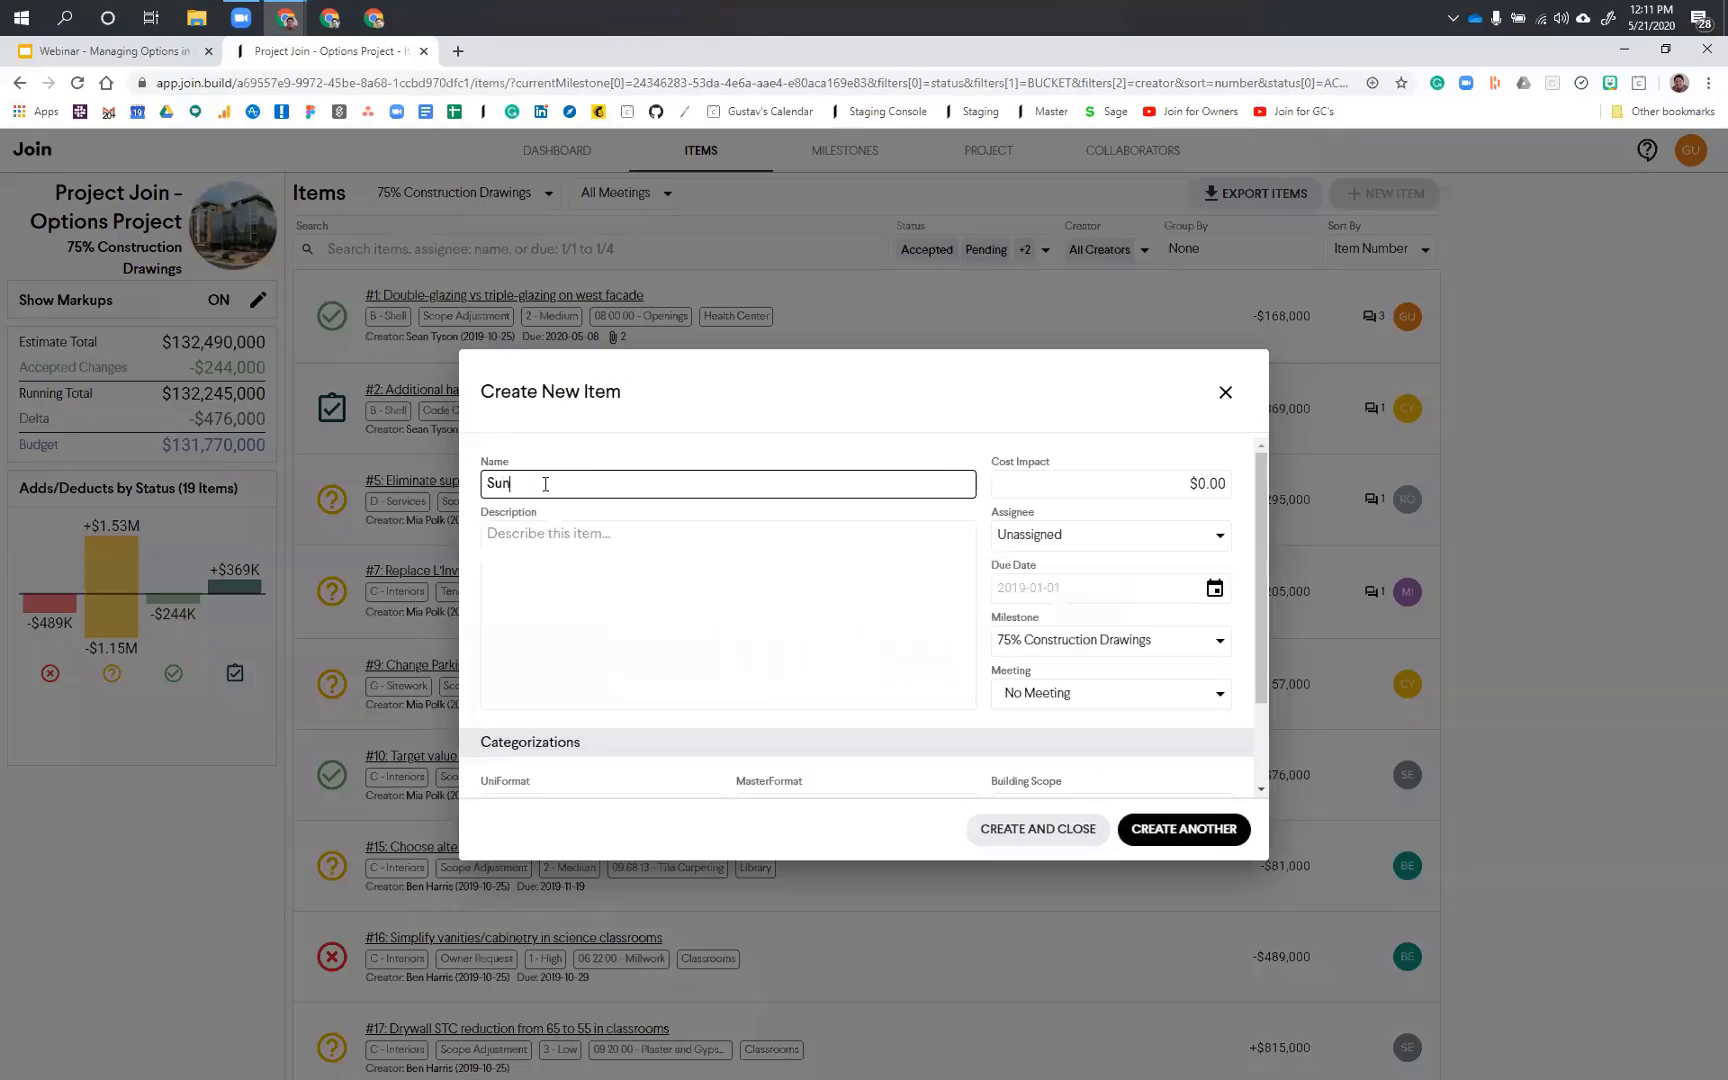
text(shade Options)
scroll(787, 706, down, 2)
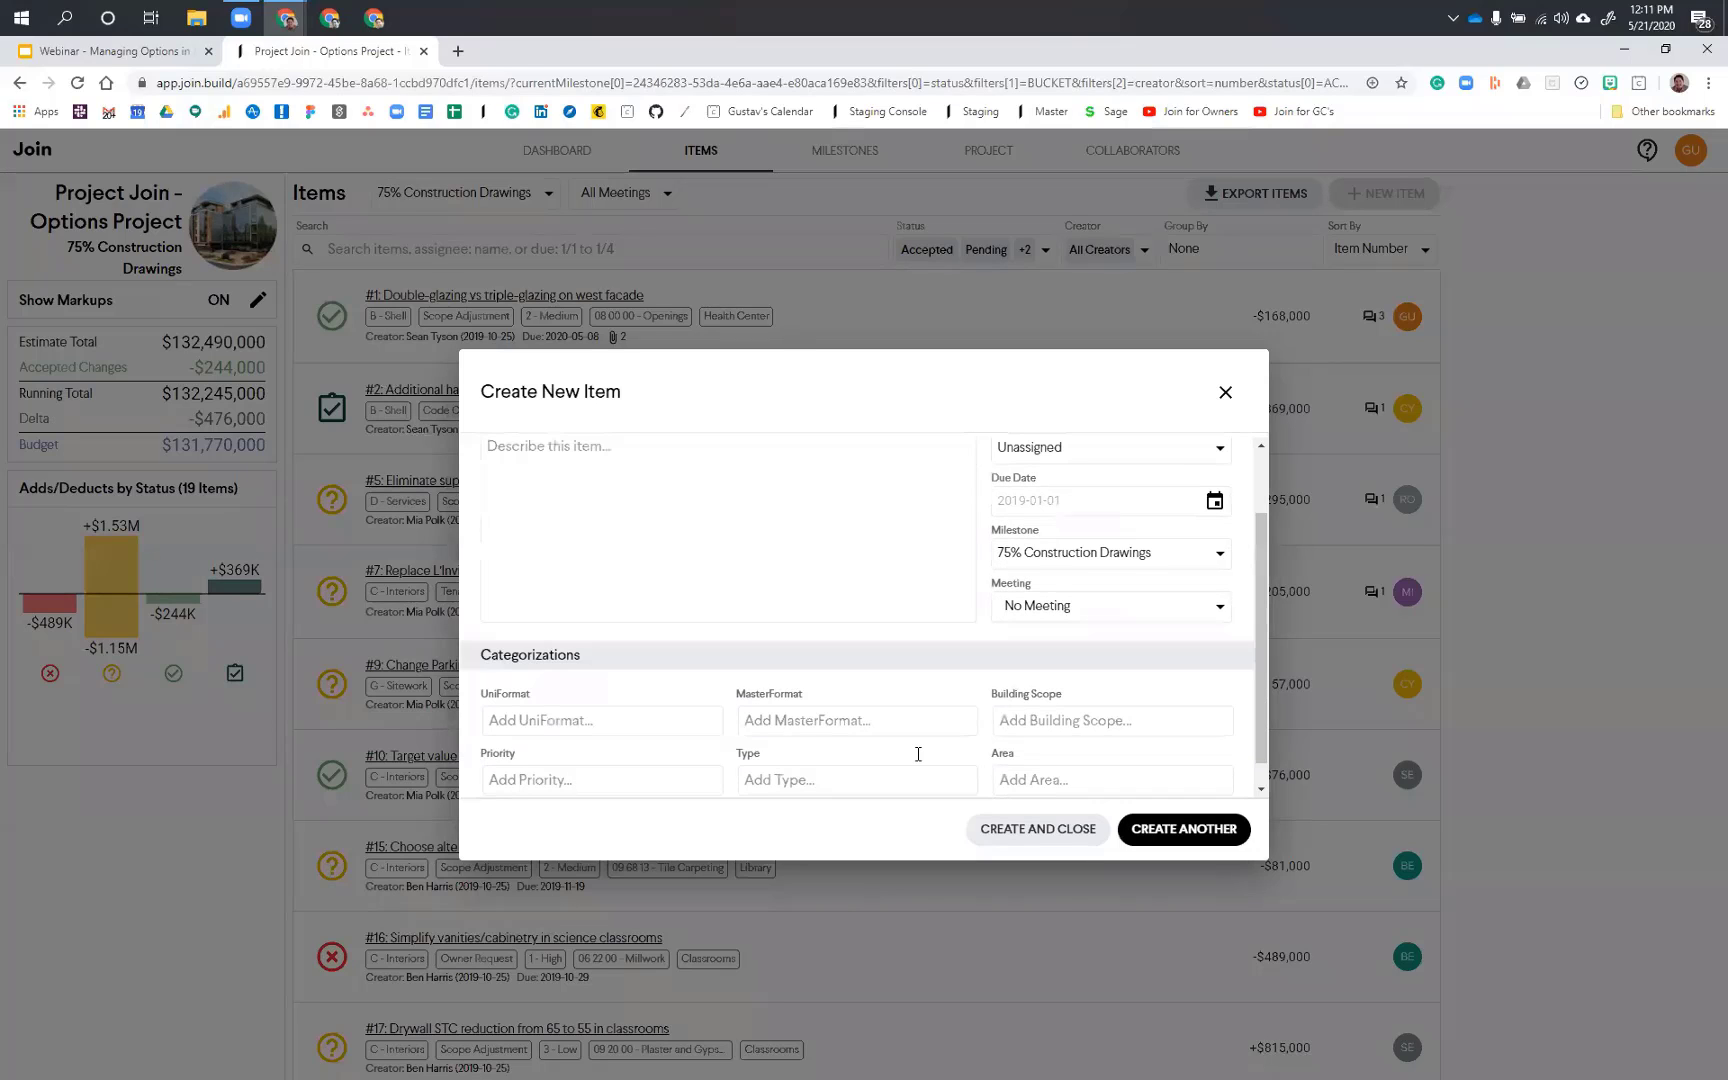
scroll(917, 754, down, 1)
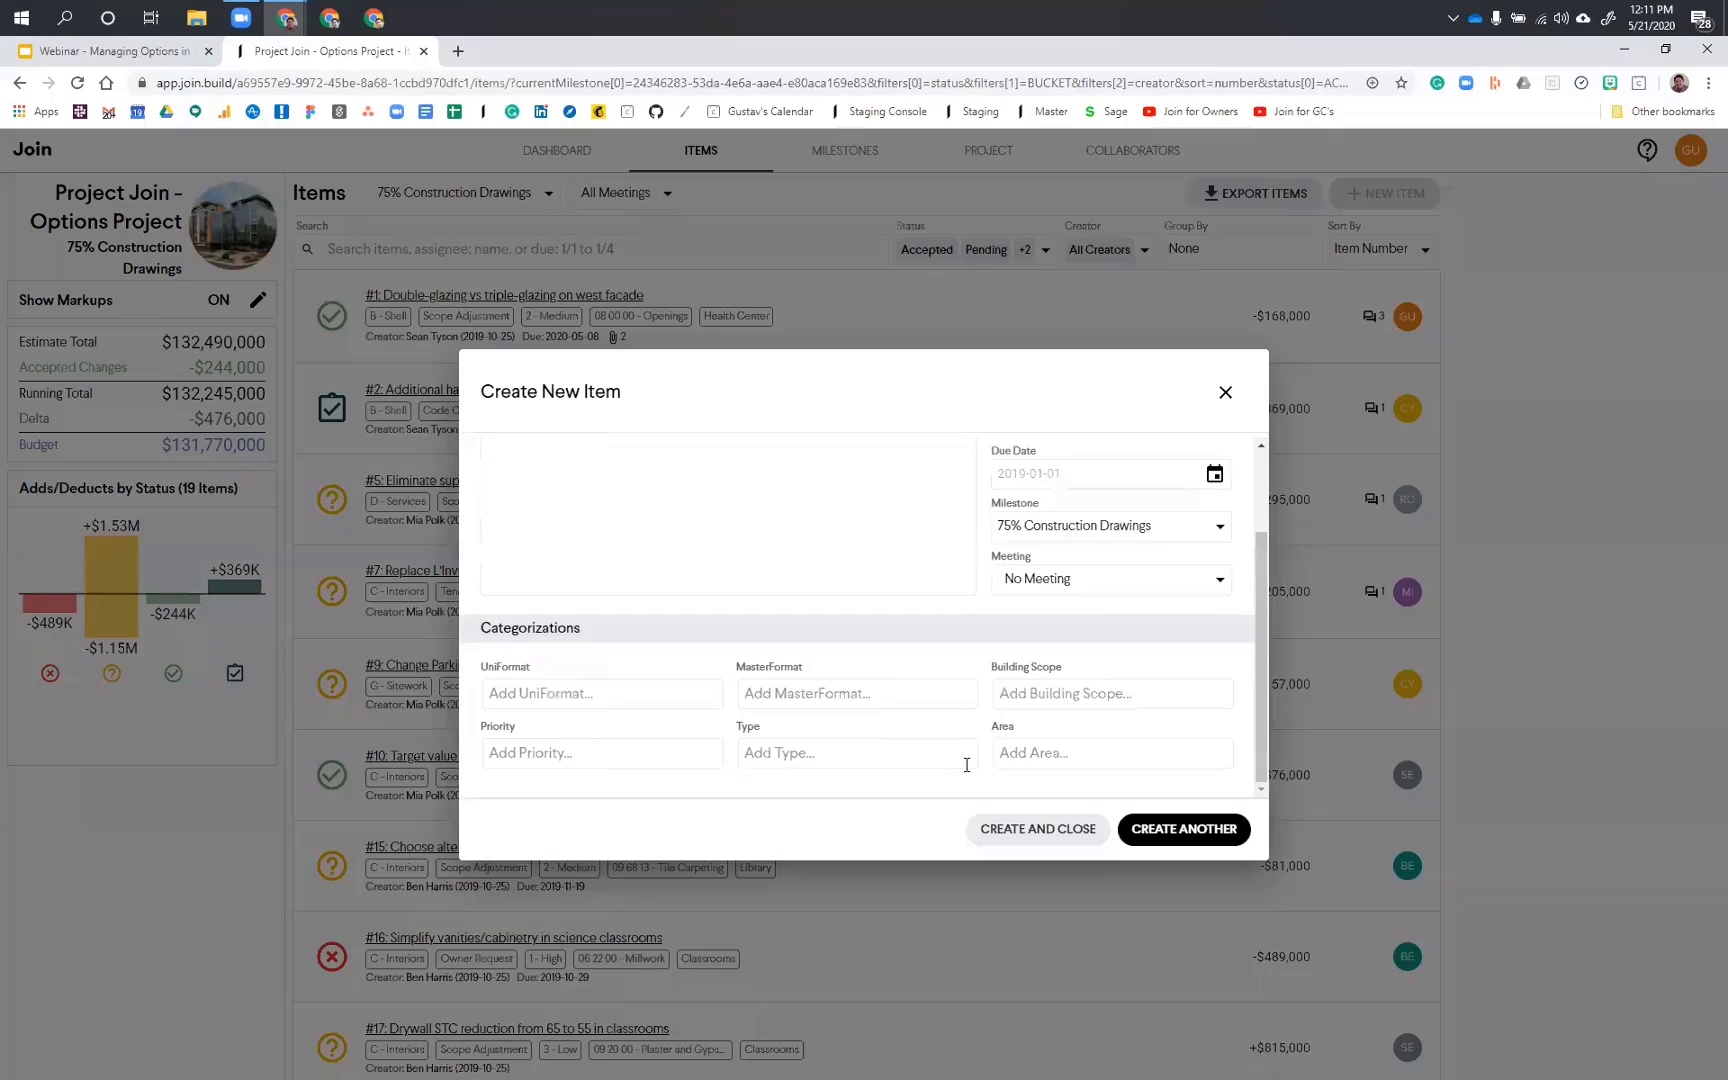
scroll(966, 765, up, 3)
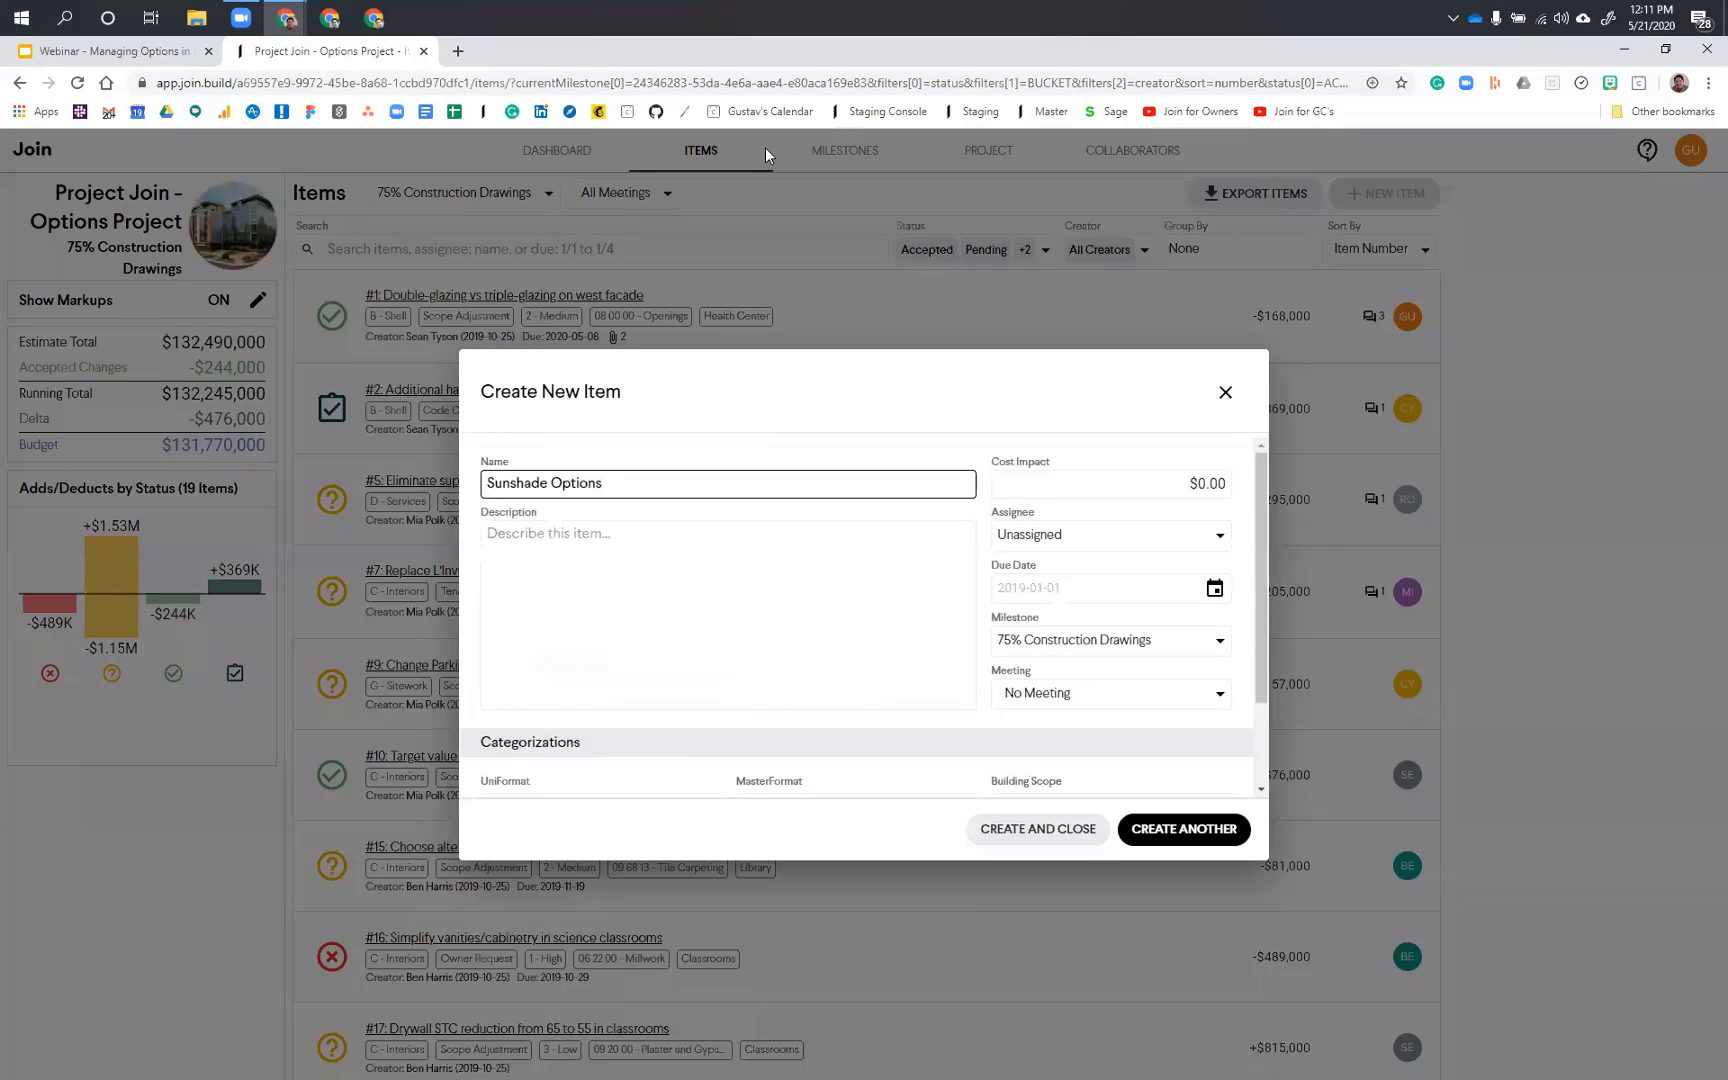
Step: Add a new option named "Reduce Shades by 50%" to the Sunshade Options item
click(808, 589)
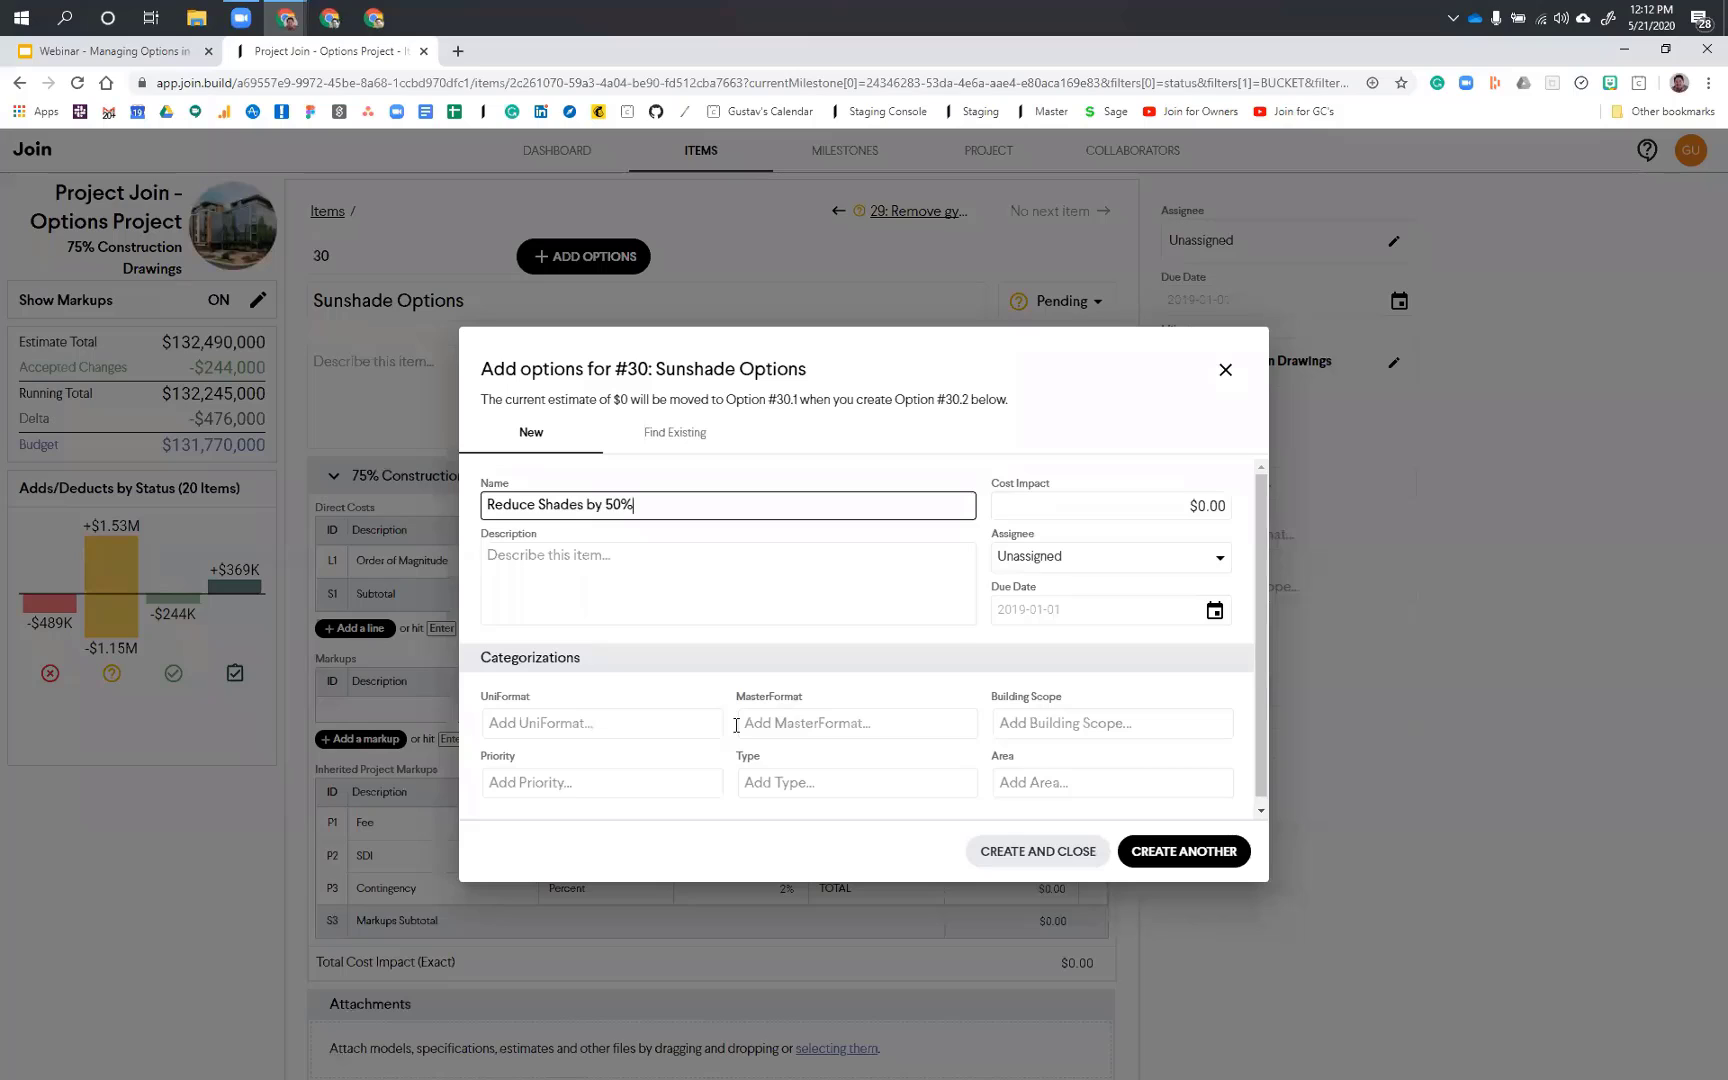
scroll(780, 736, down, 1)
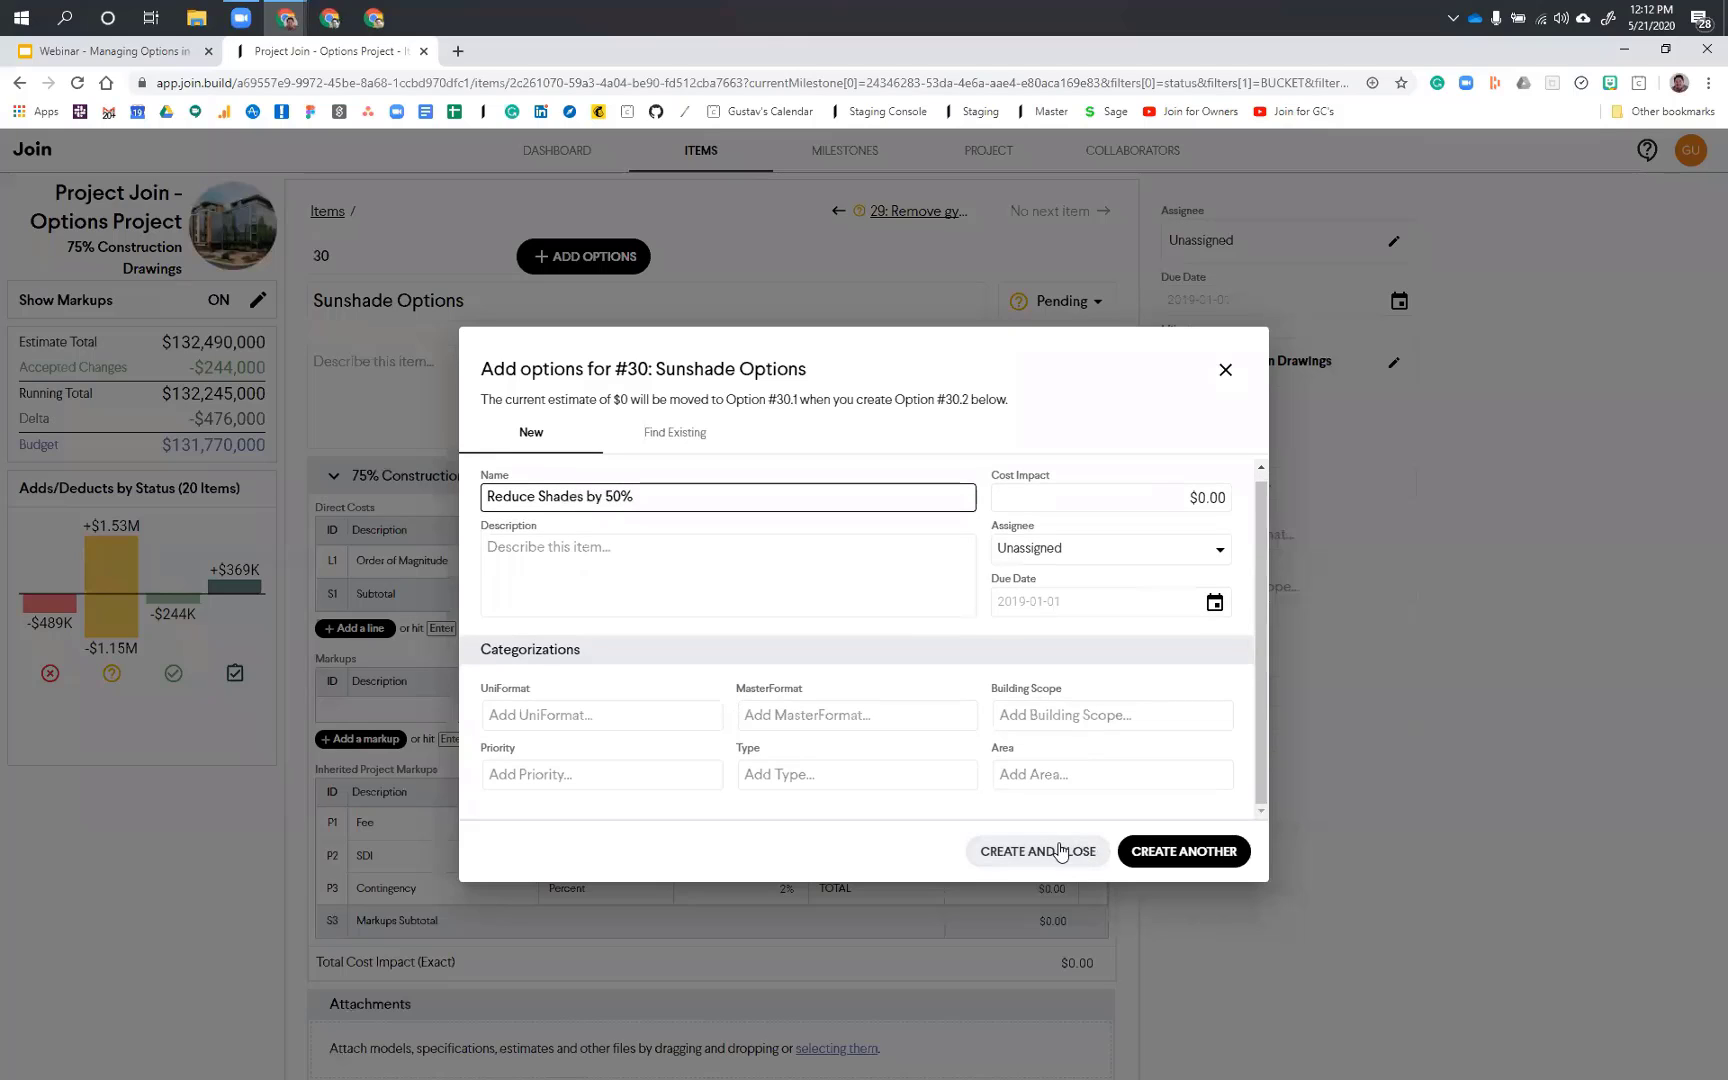
click(1183, 851)
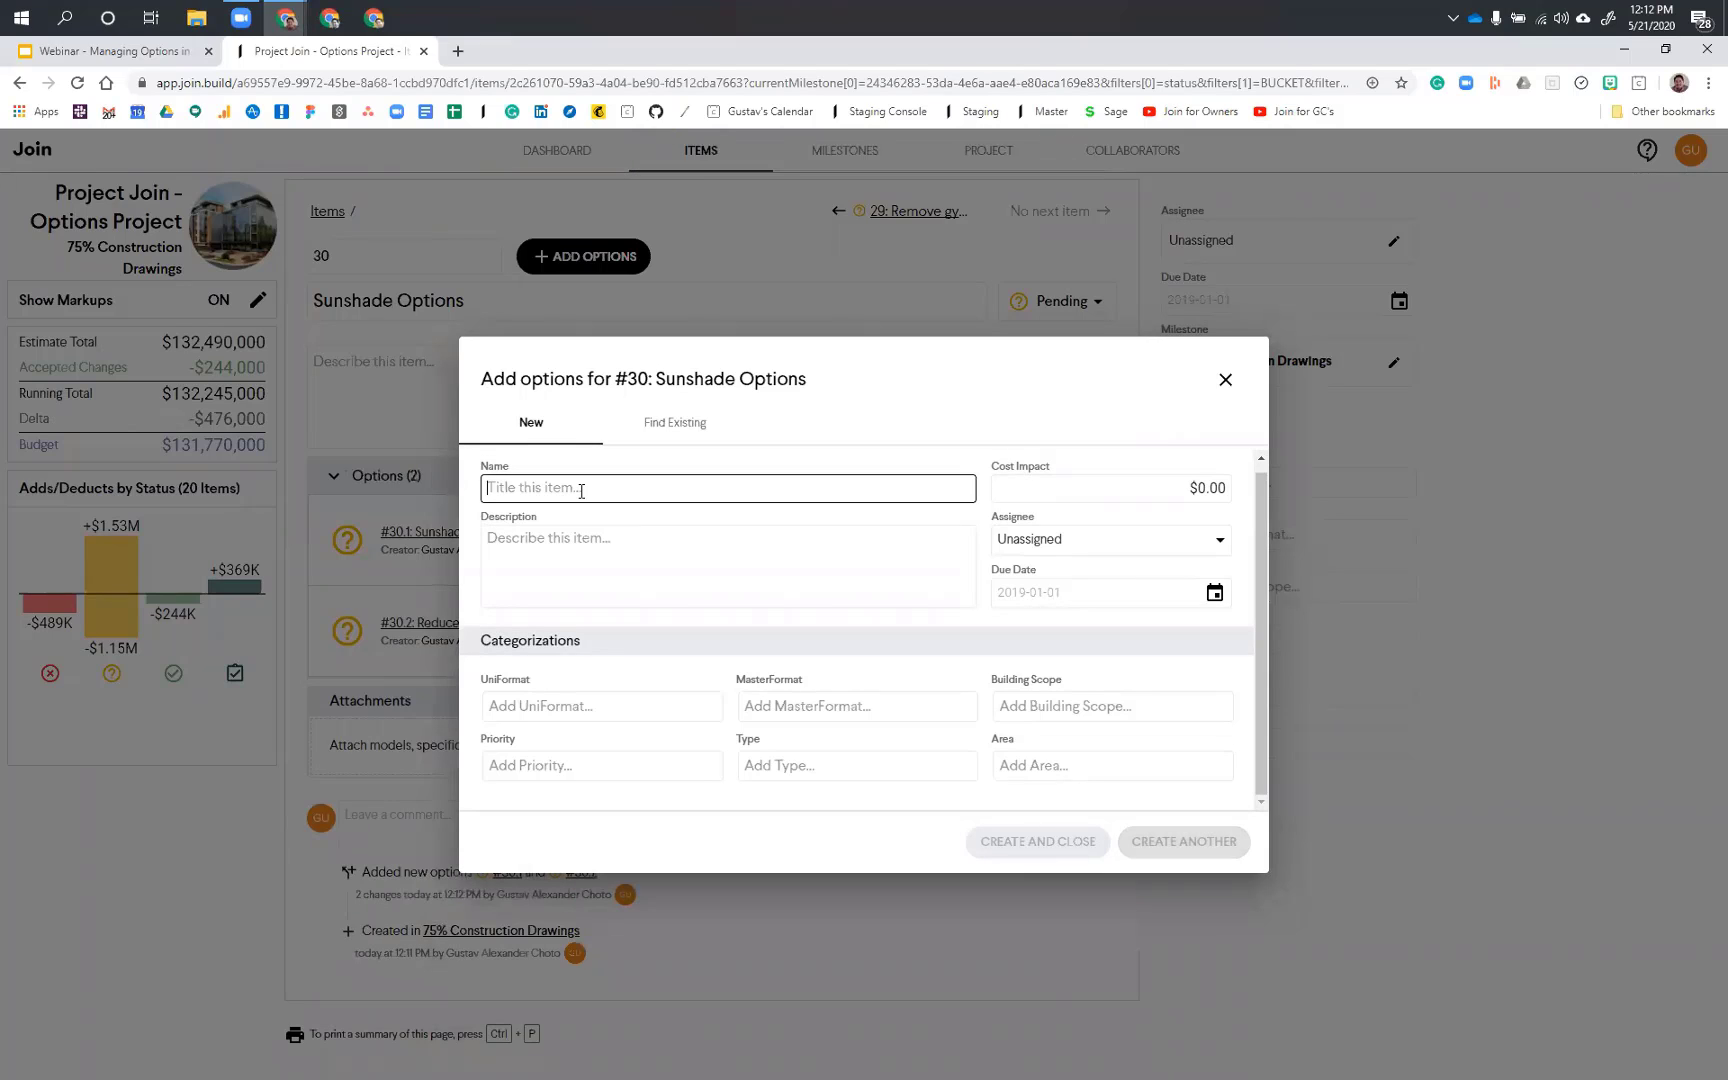
Step: Create another option for the Sunshade Options item, named "Reduce Shades by 25%"
text(Redu)
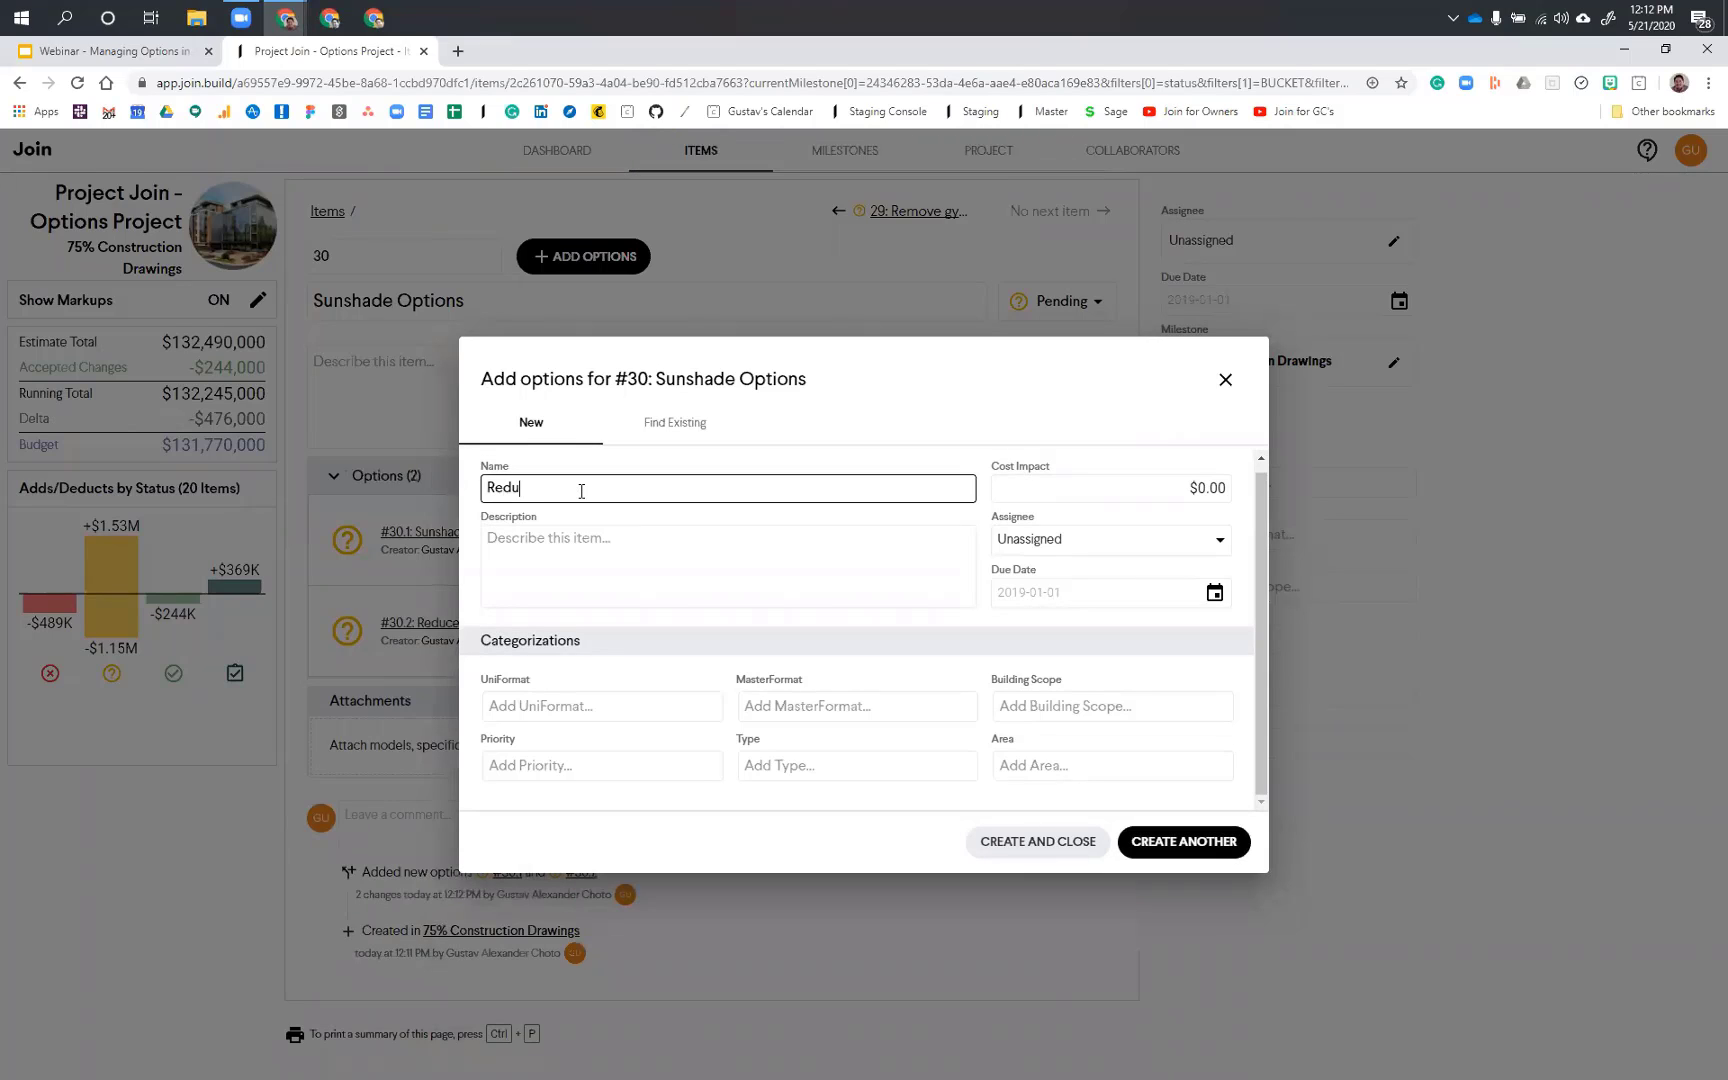
text(ce Shades by 25%)
click(1184, 842)
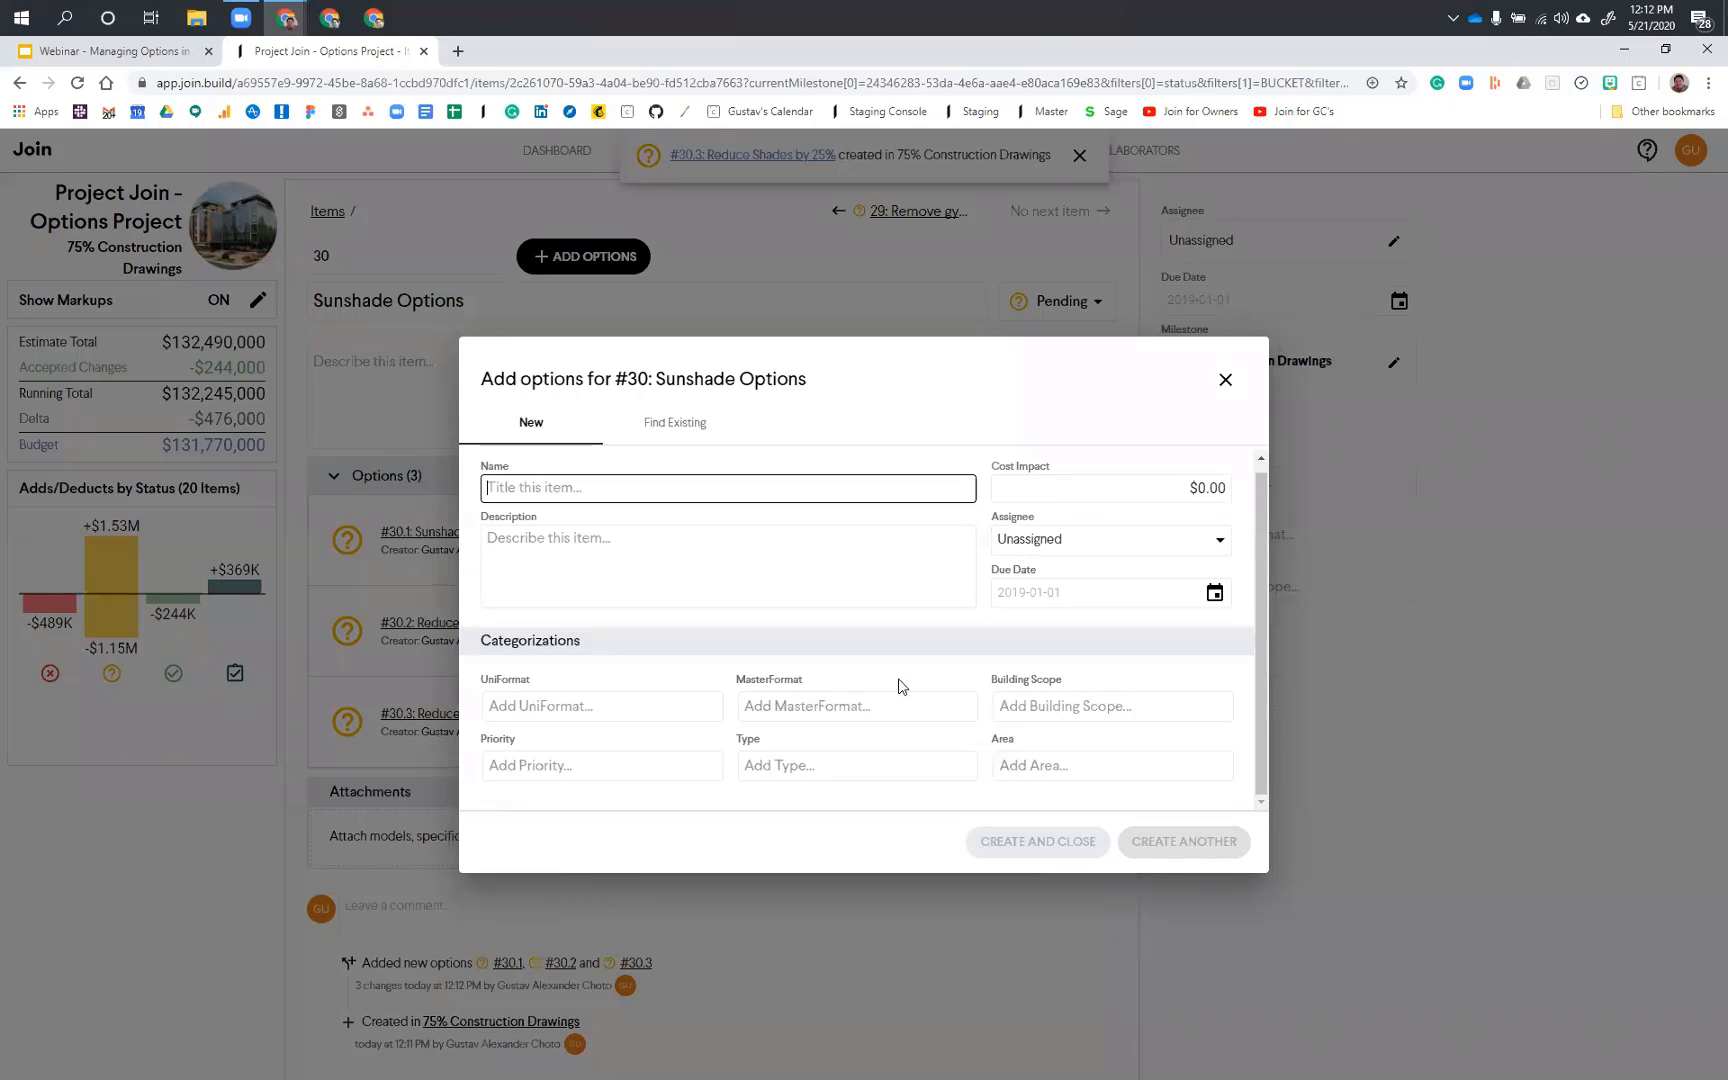
Step: Add the existing item #29, Remove gymnasium sunshades, as an option of Sunshade Options and finish adding options
click(671, 433)
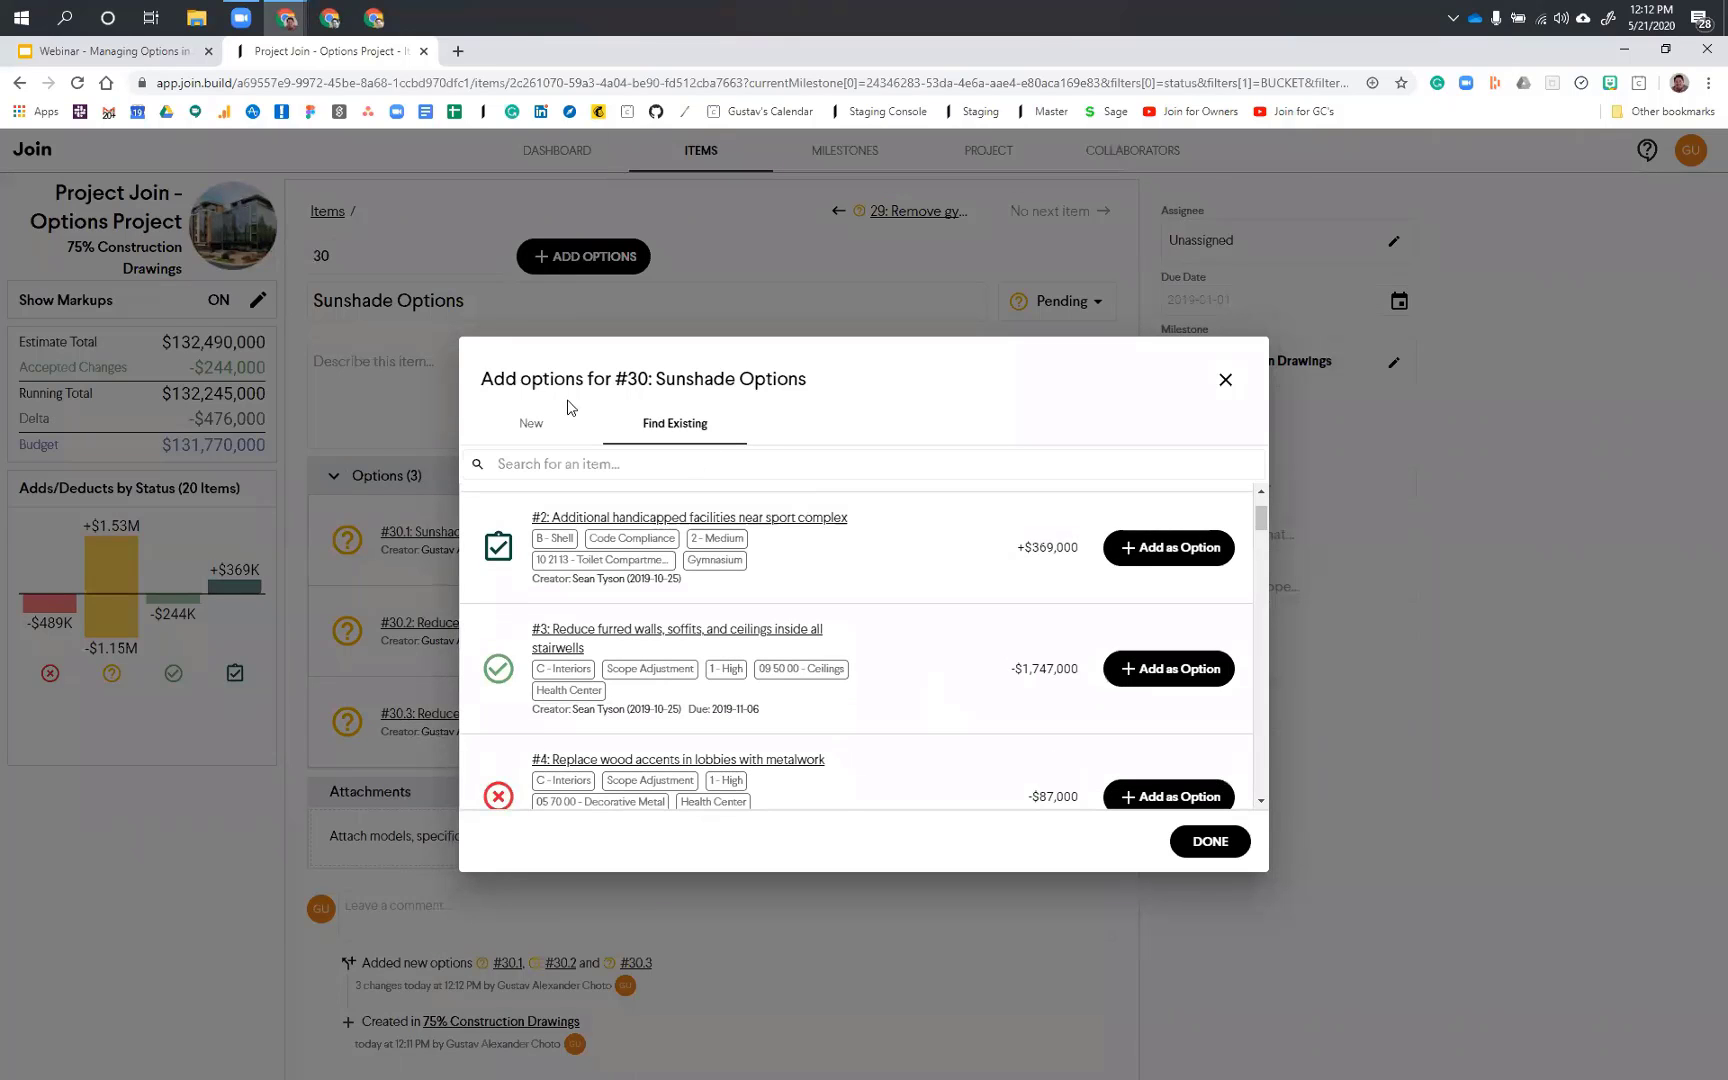
scroll(898, 687, down, 6)
scroll(914, 680, down, 1)
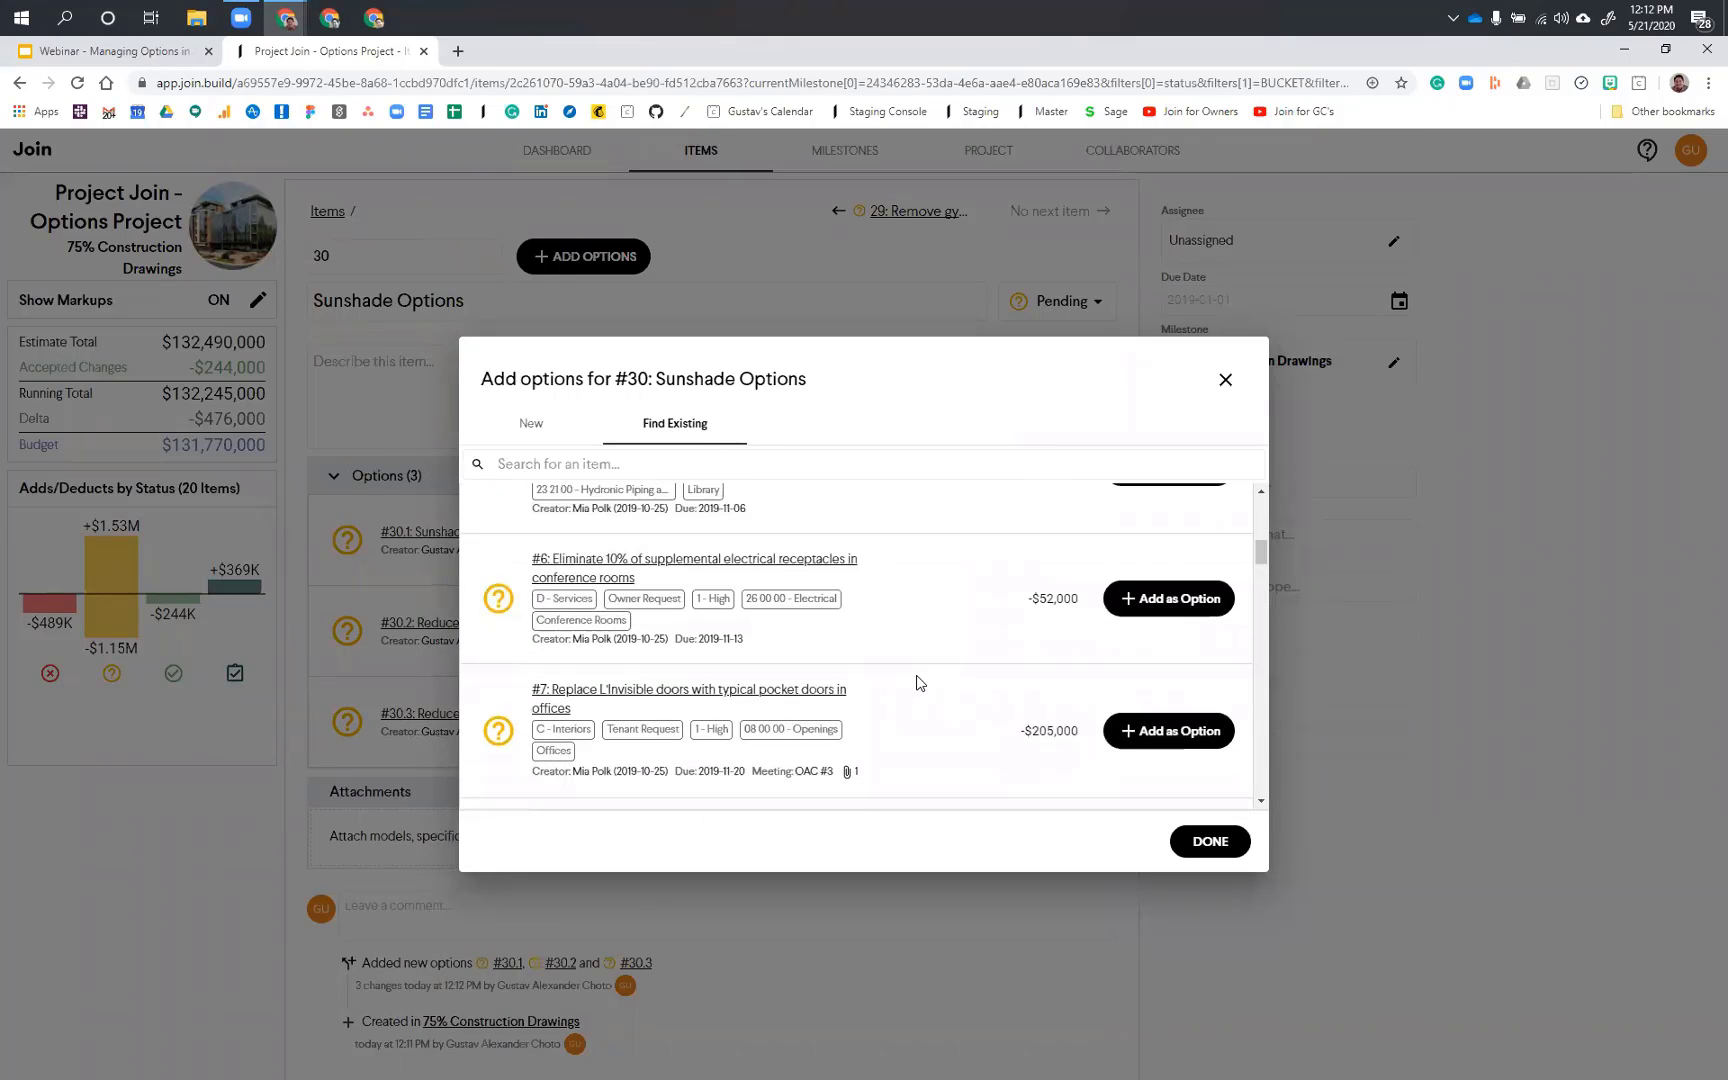
scroll(918, 683, down, 7)
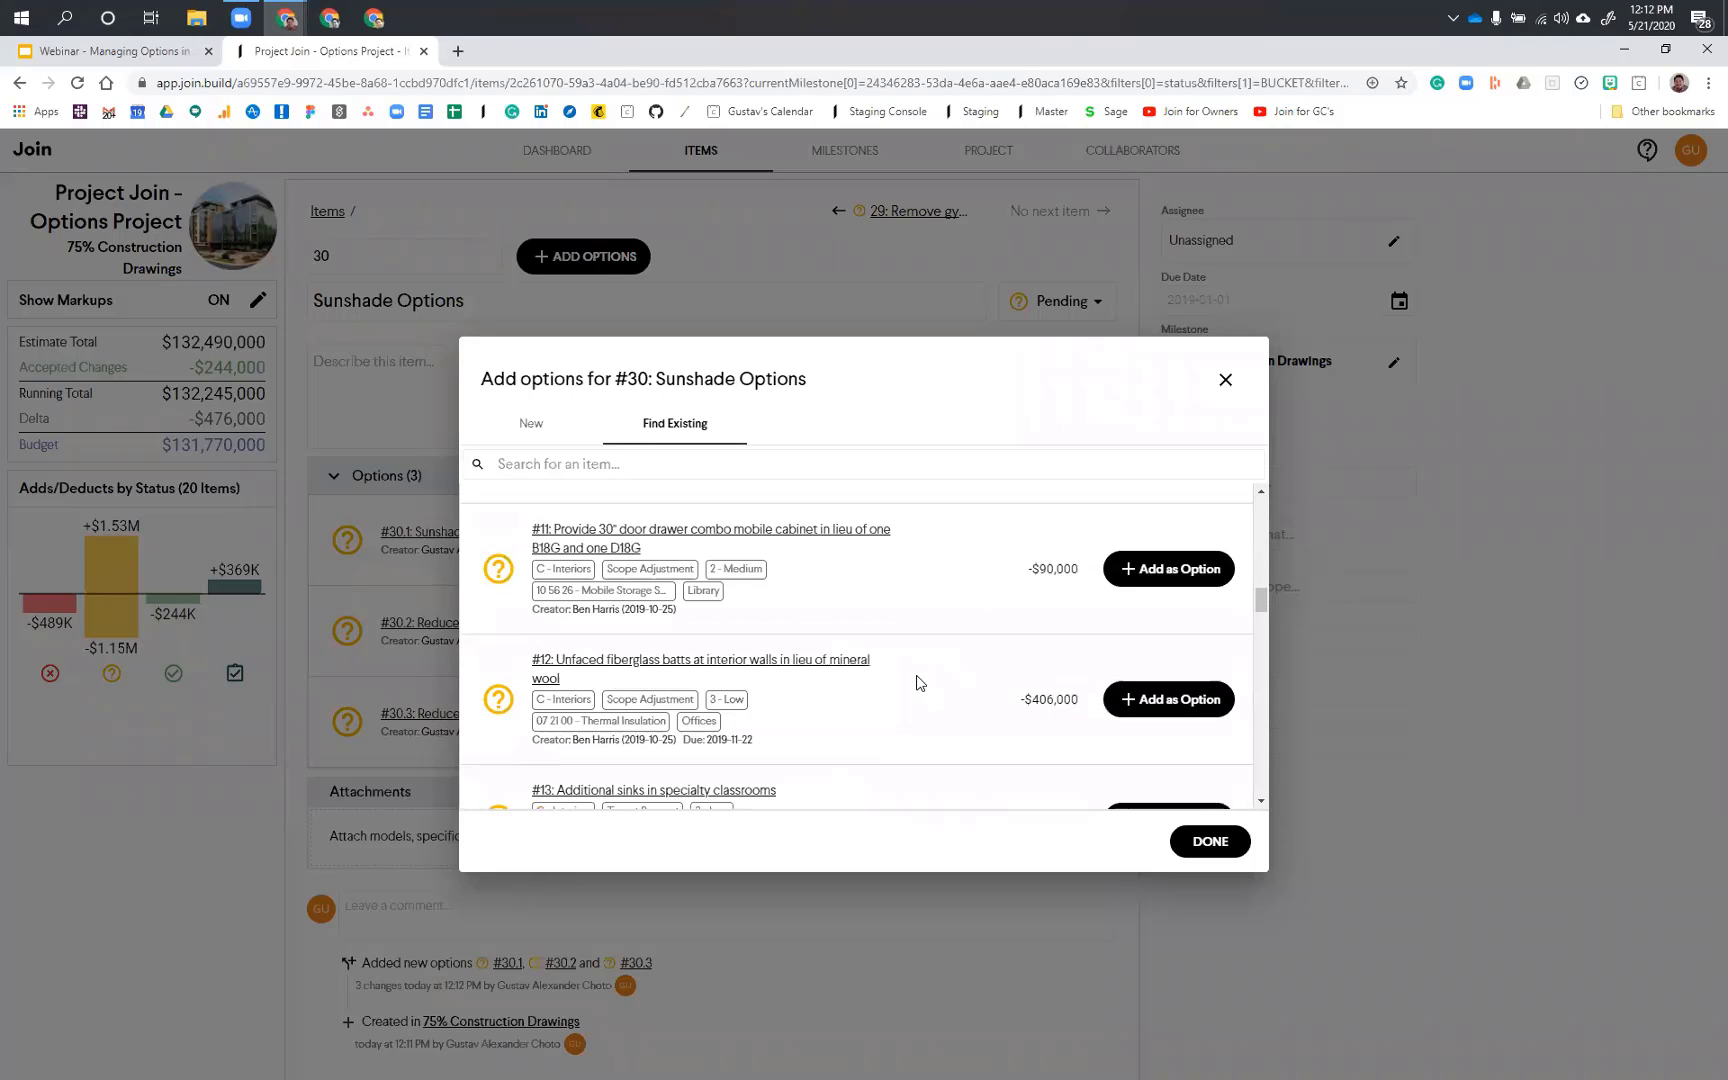
scroll(916, 683, down, 15)
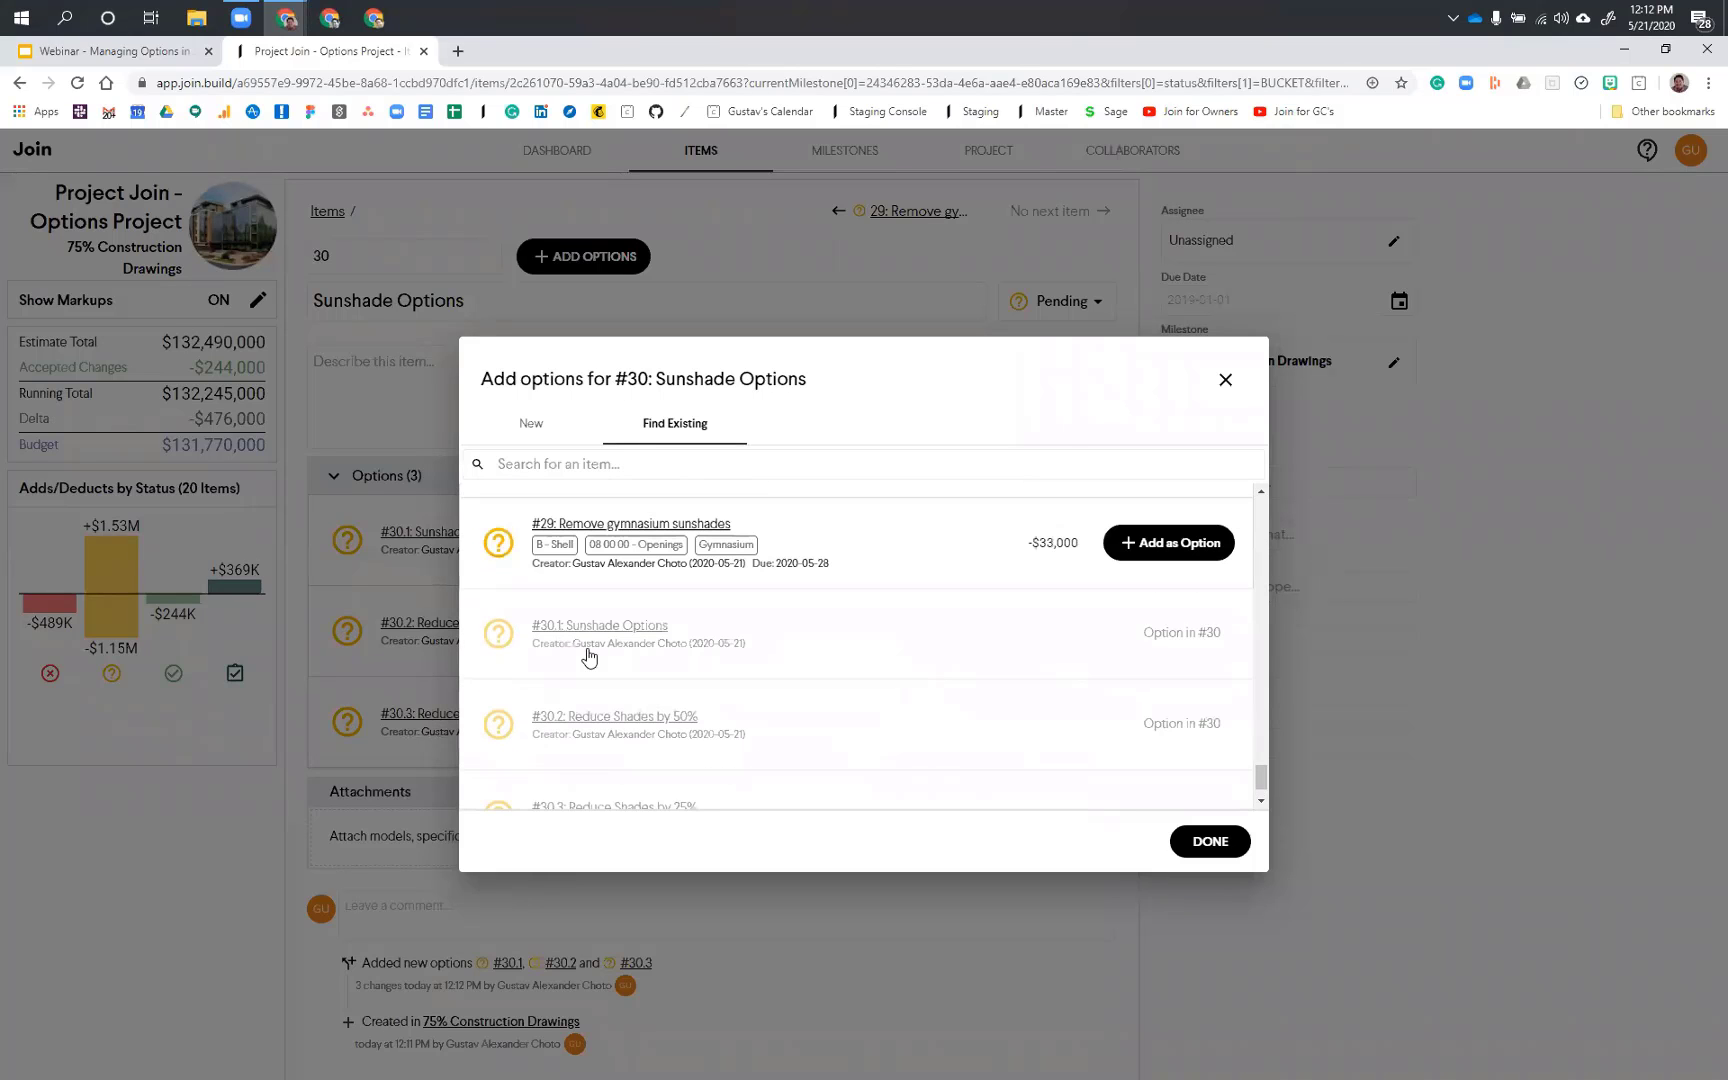
scroll(605, 632, up, 3)
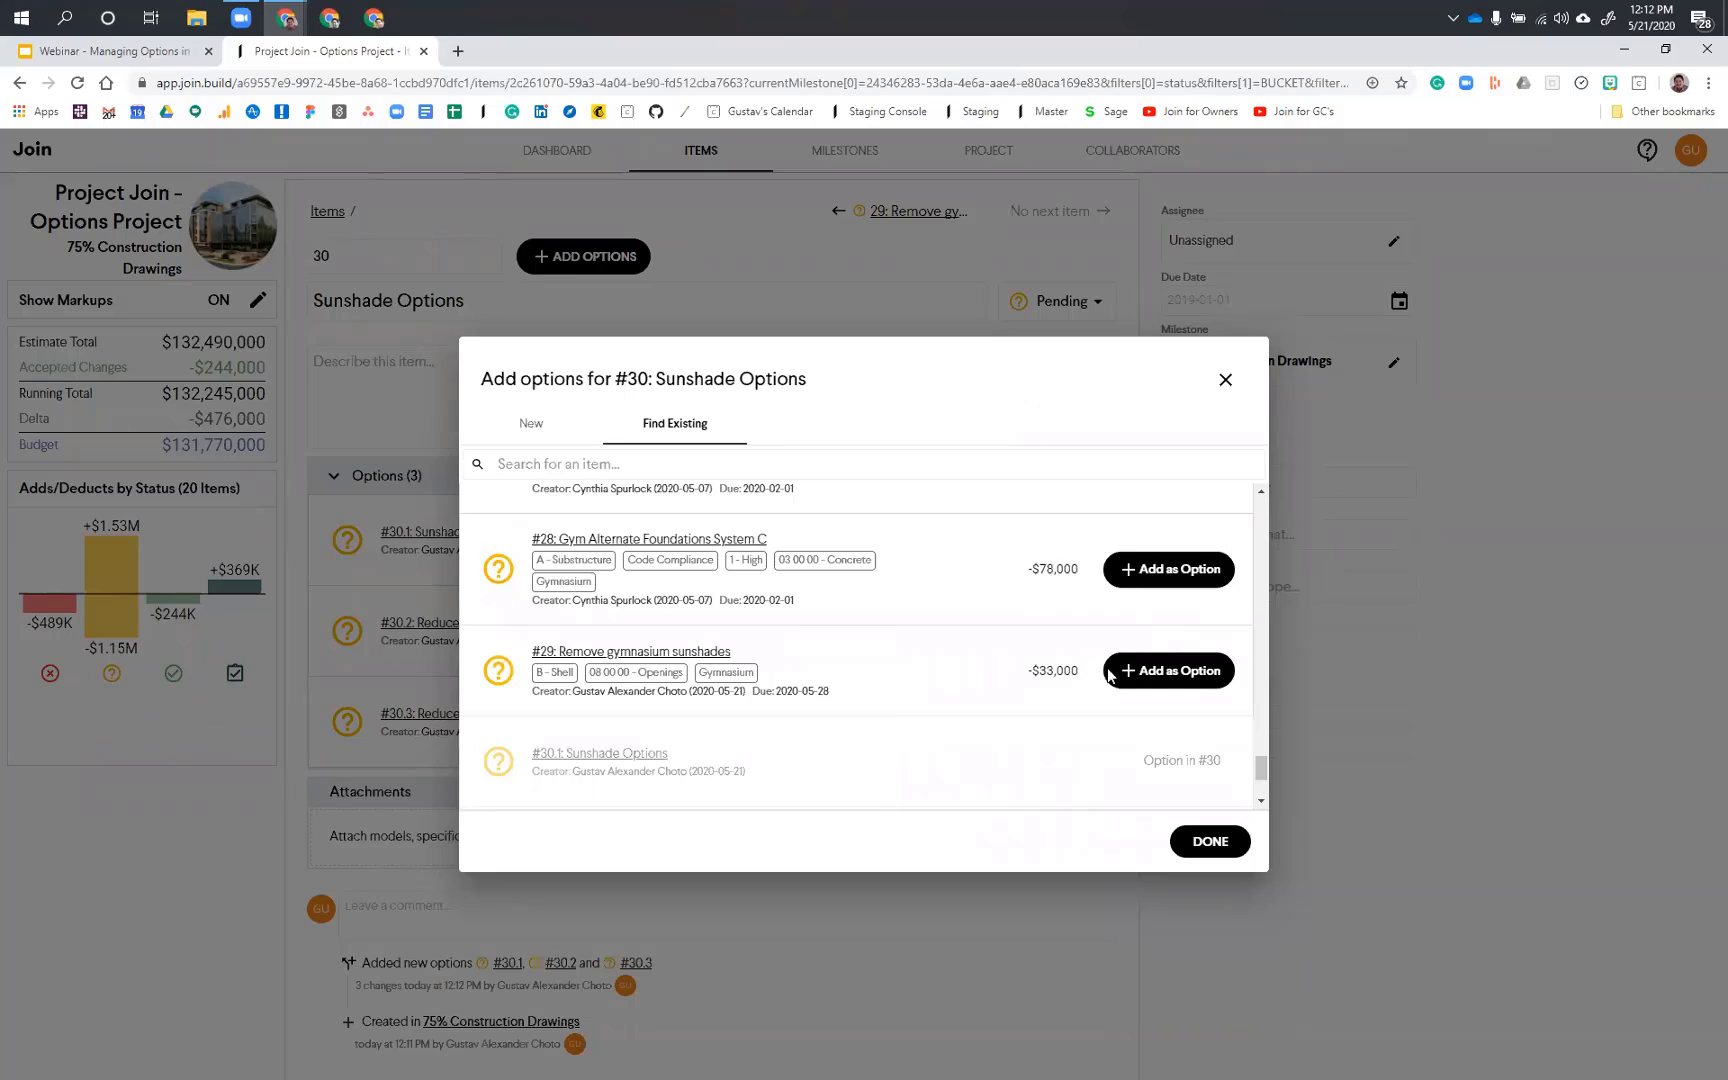
click(1135, 671)
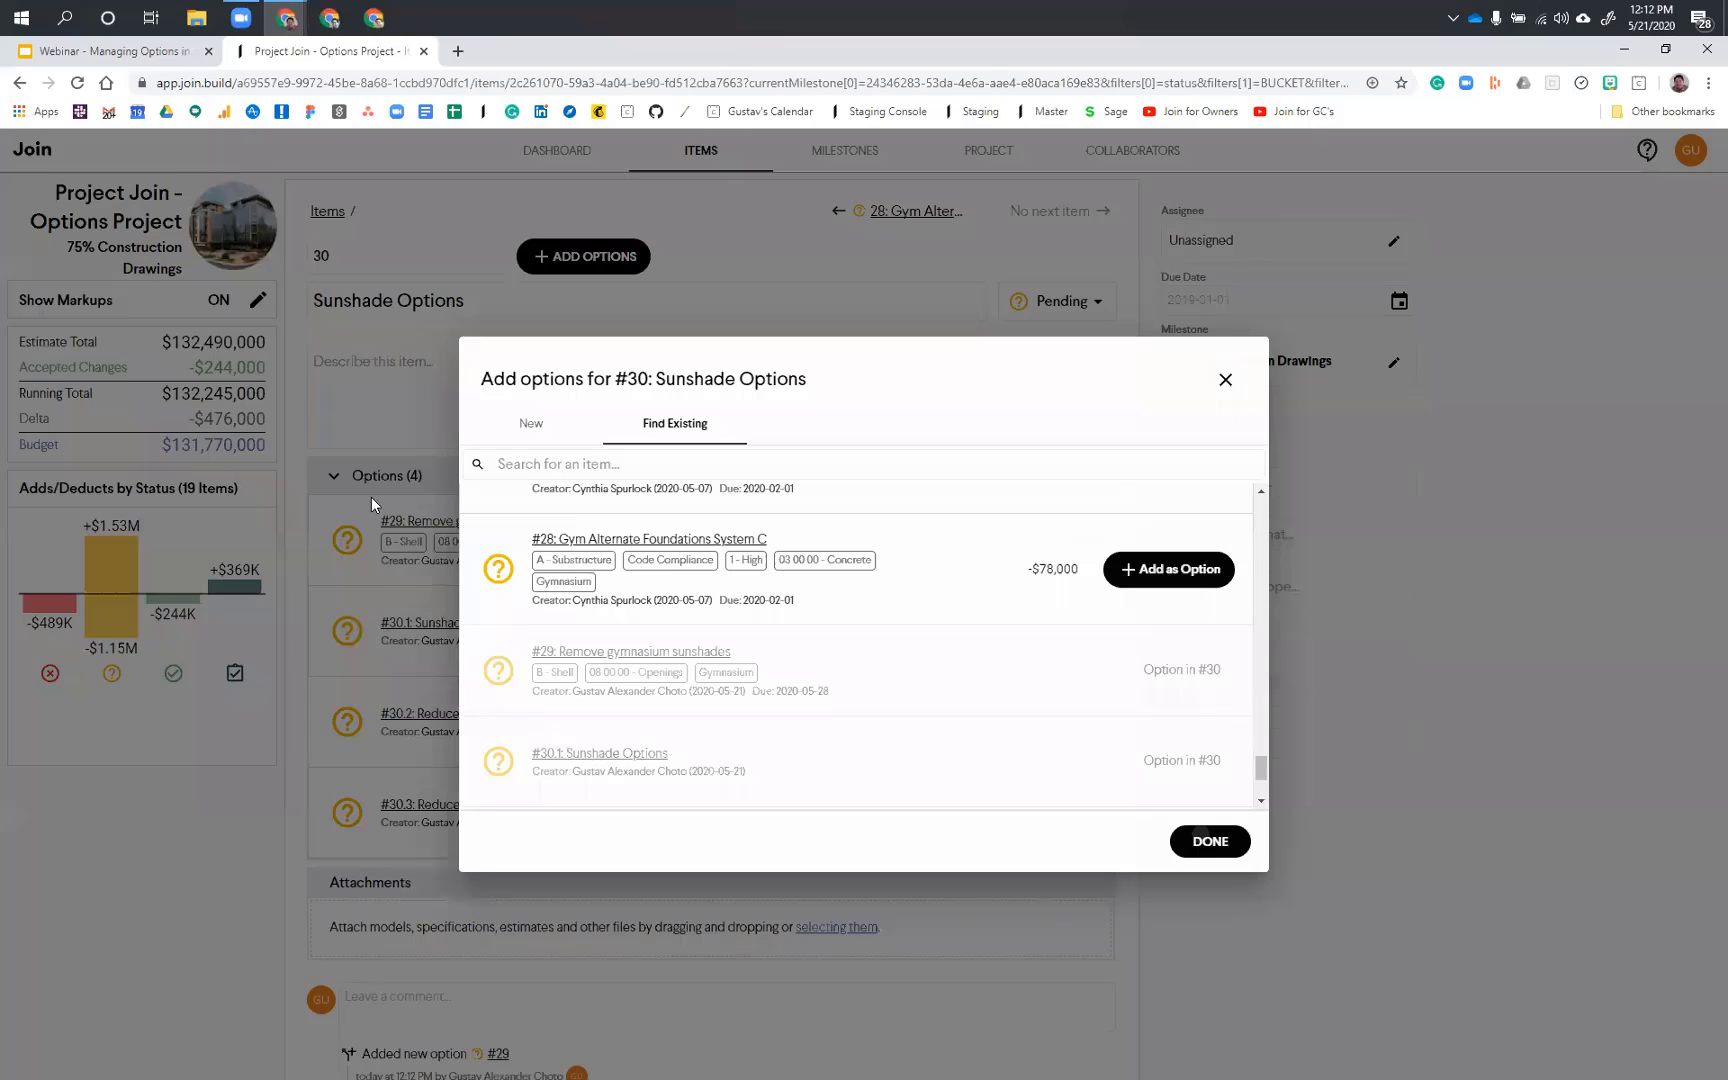
click(462, 871)
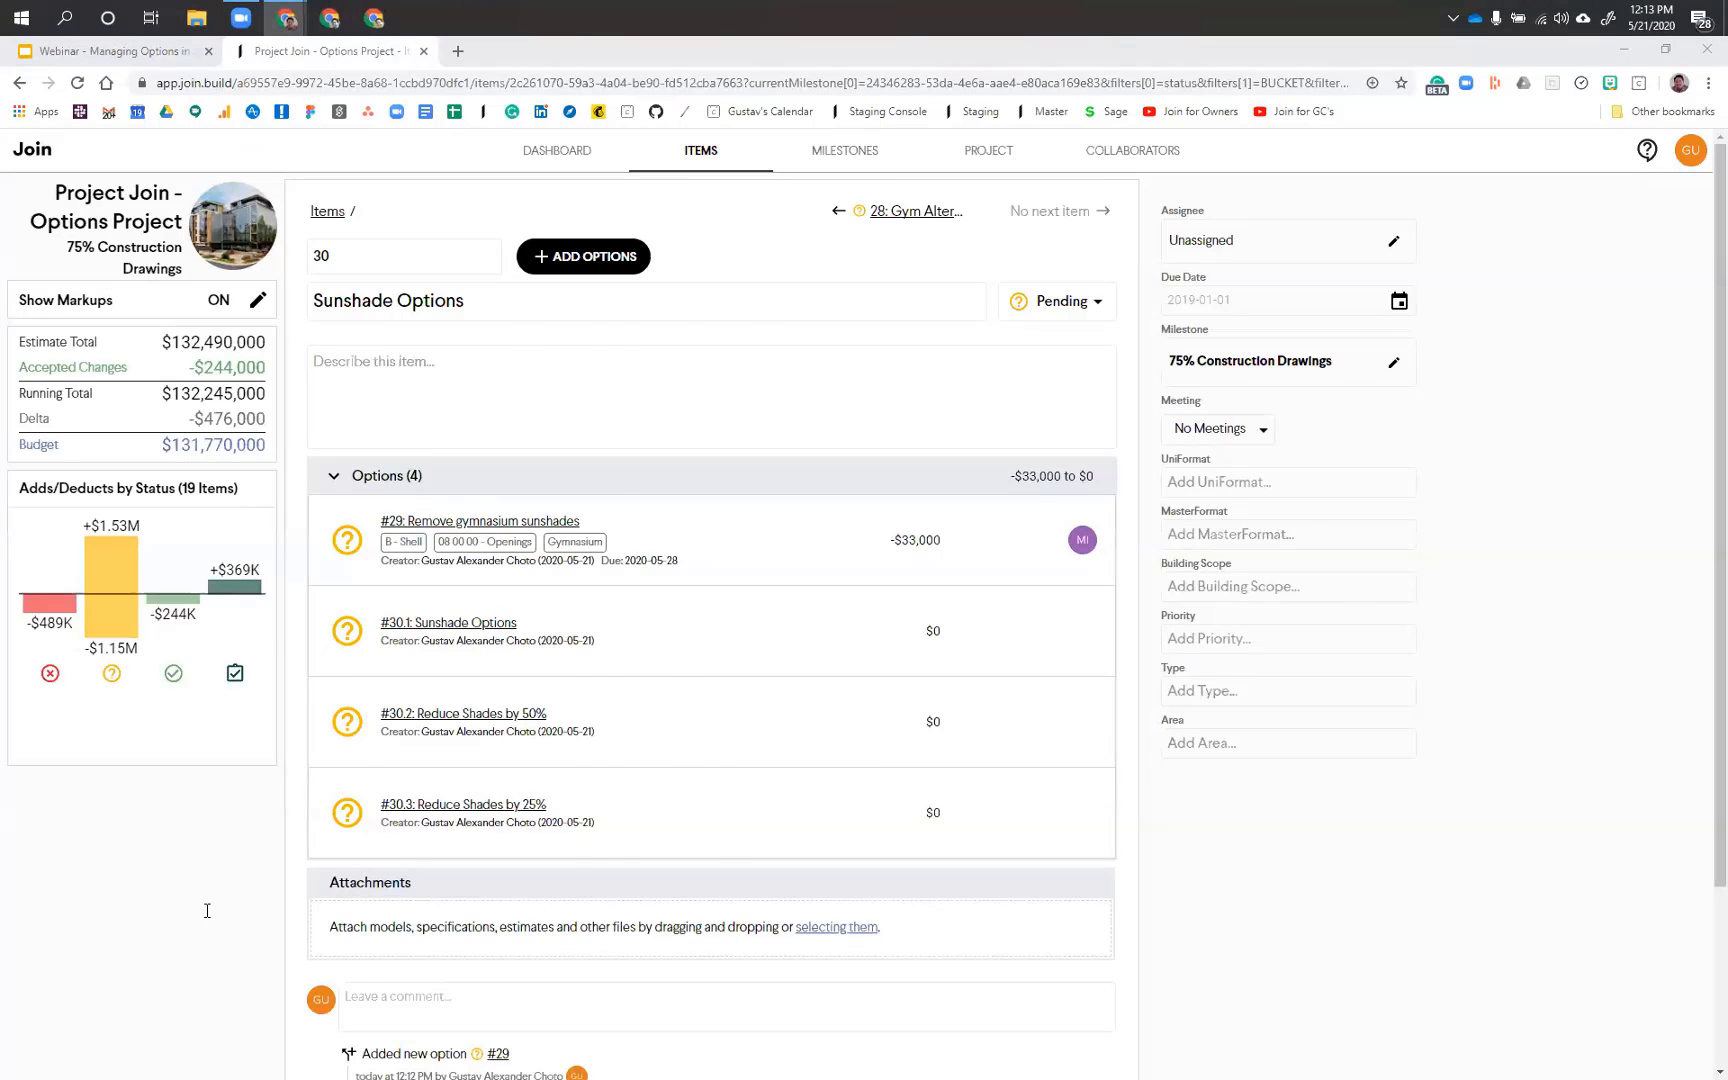
Step: Return to the items list and open item #25, Gym Alternate Foundations System A
key(alt+Left)
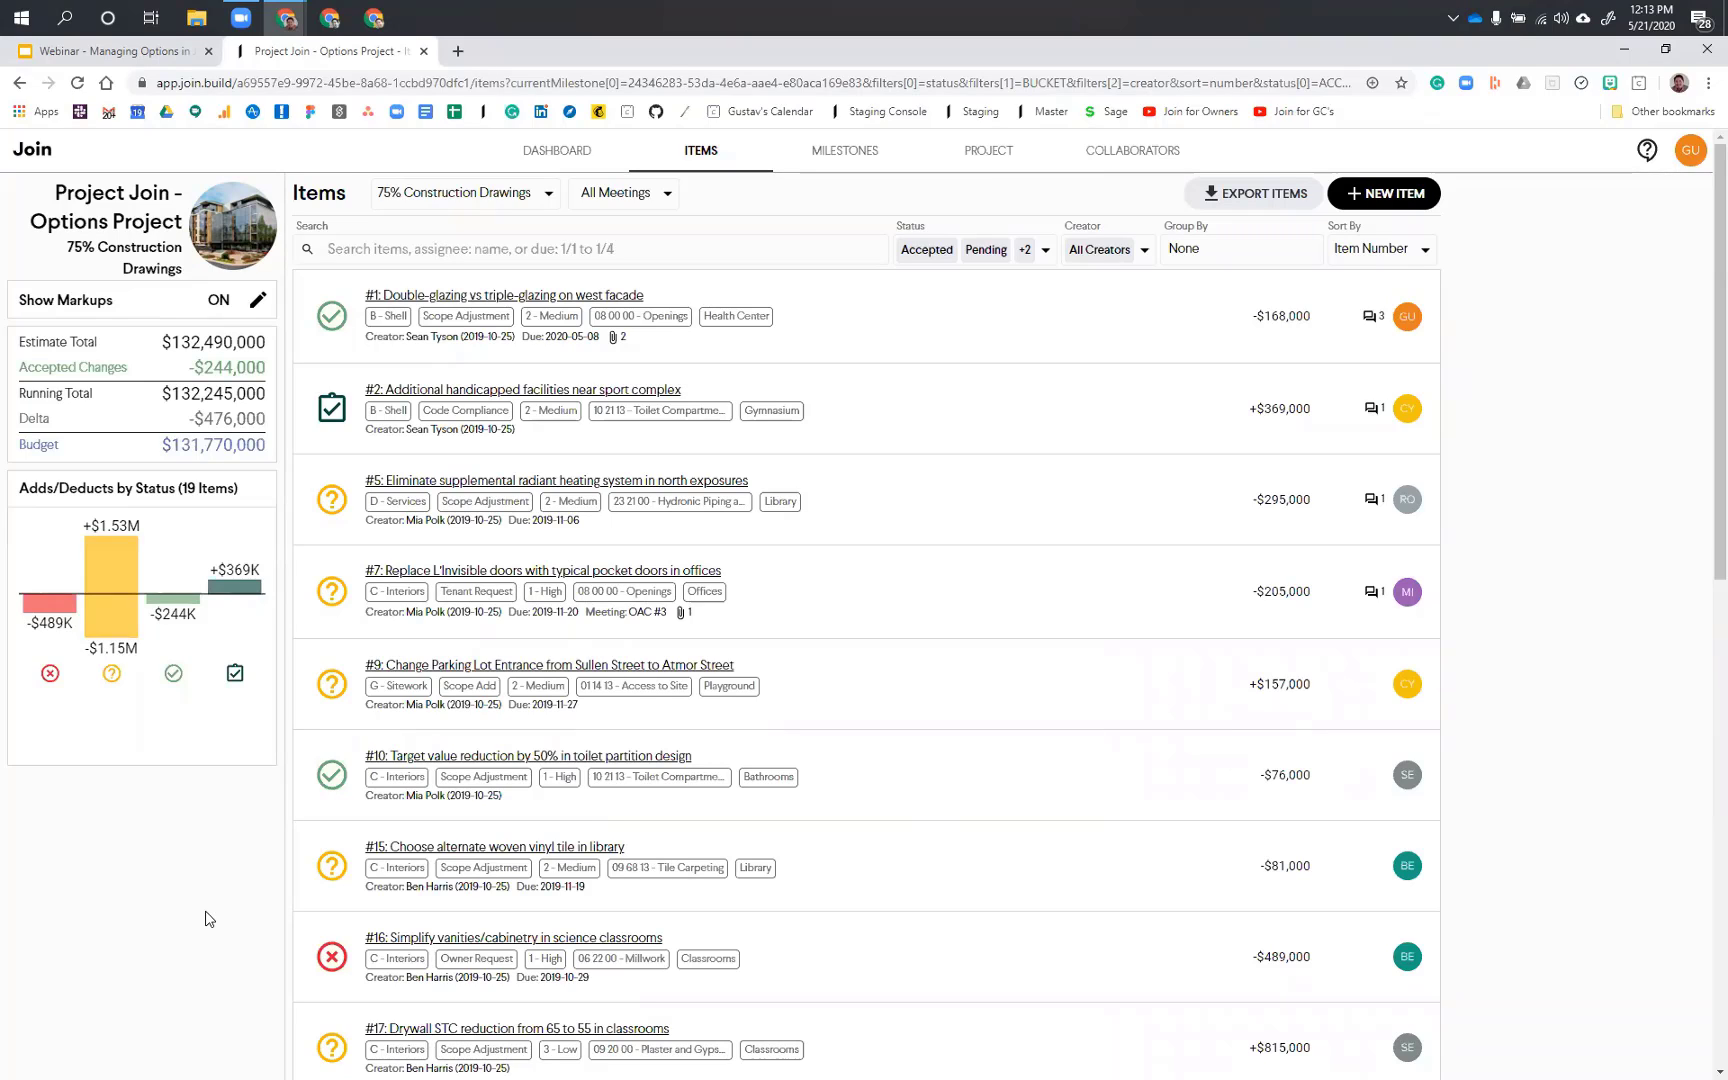
scroll(578, 885, down, 2)
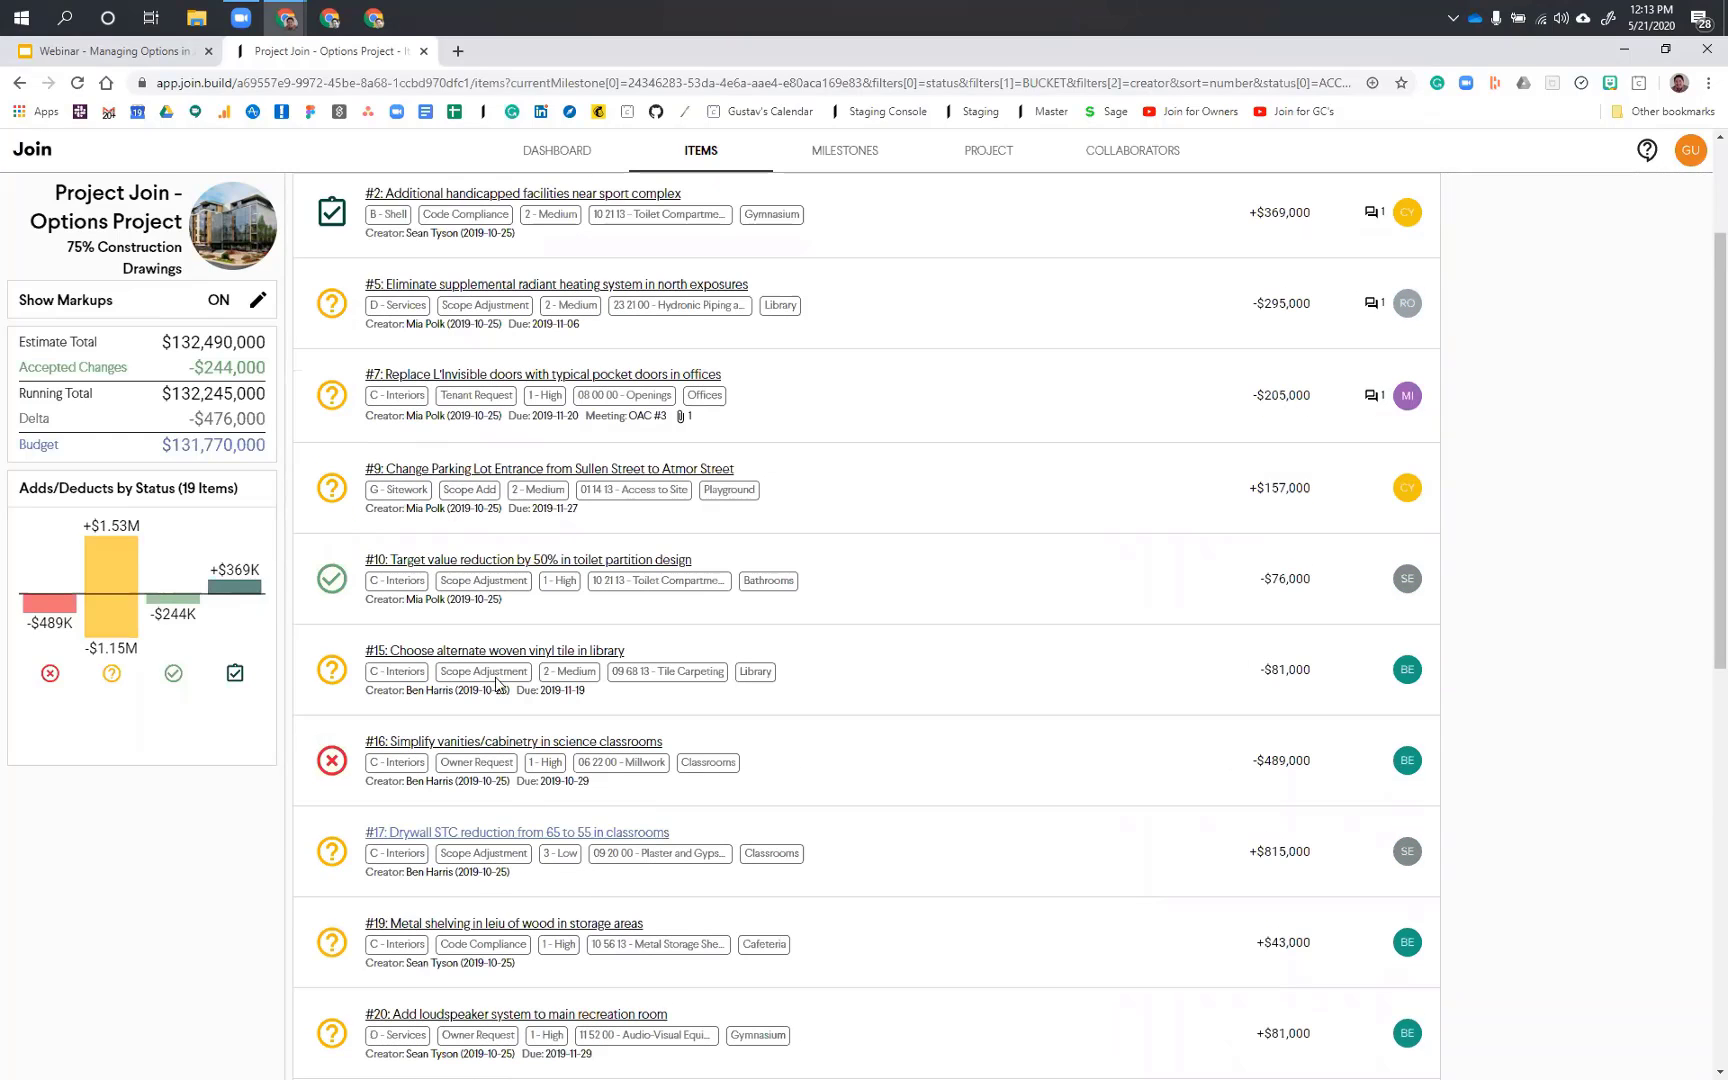
scroll(497, 684, down, 3)
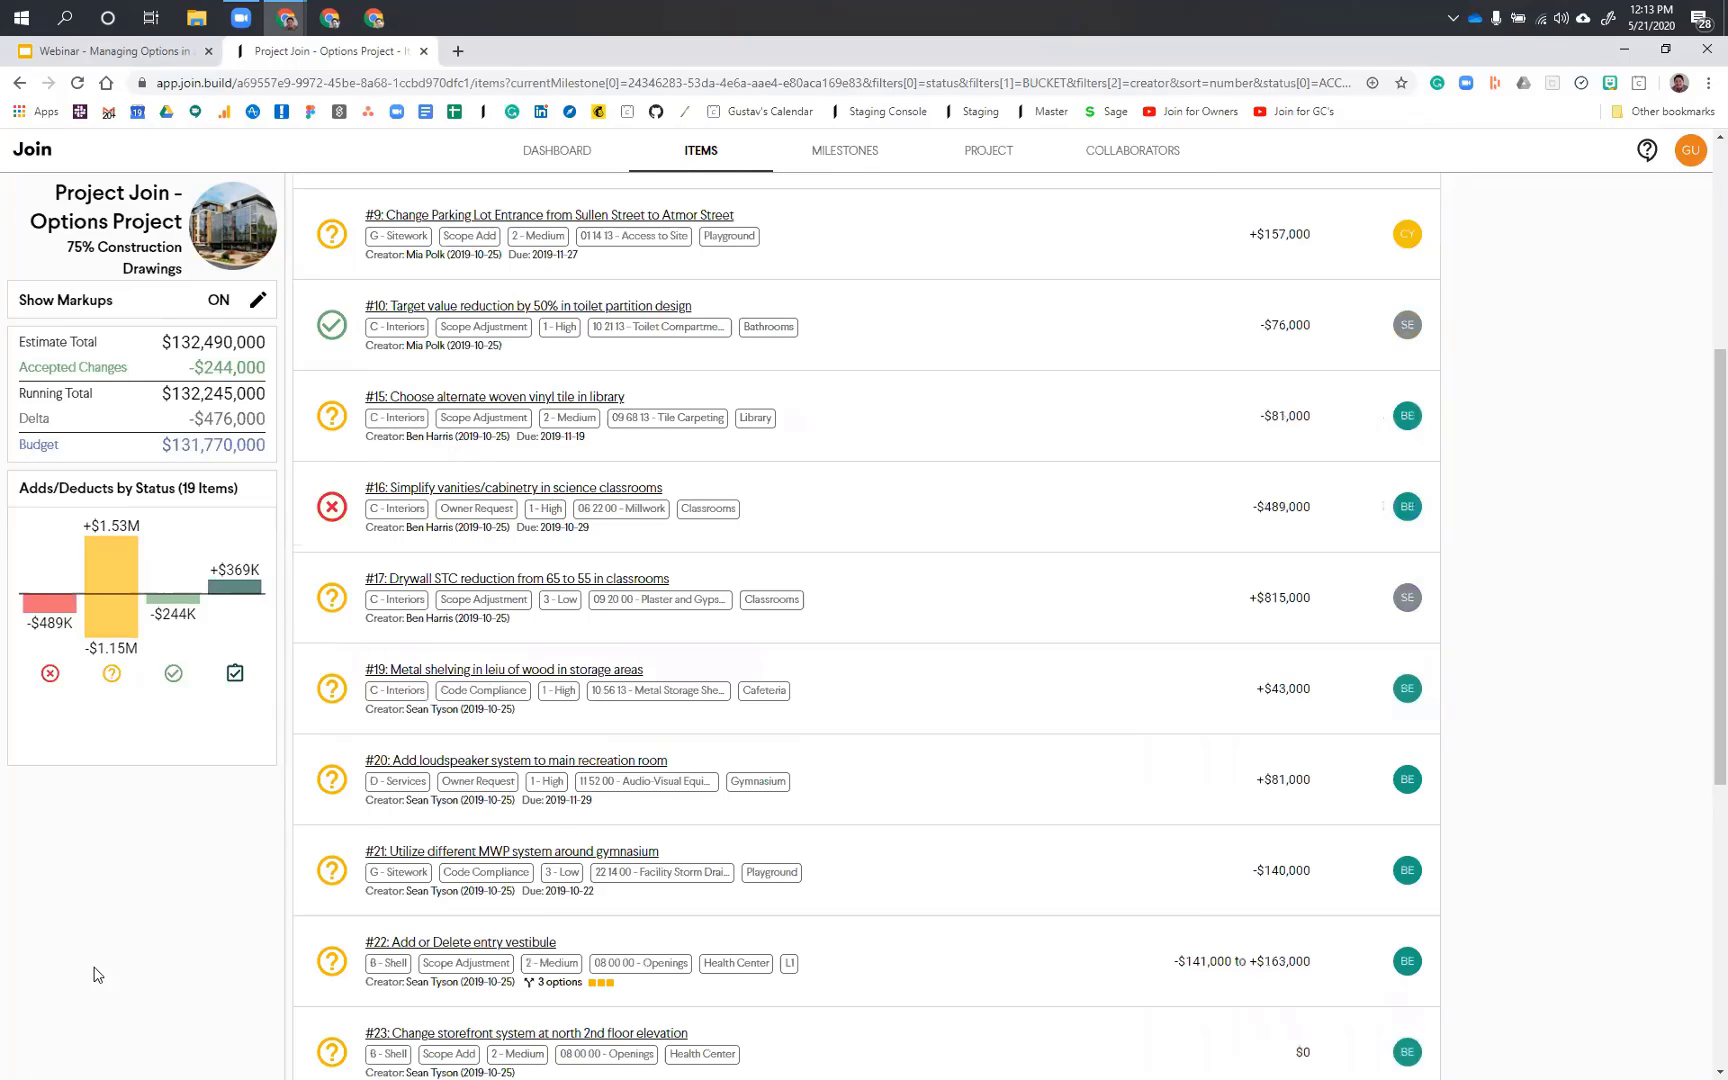
scroll(95, 974, down, 6)
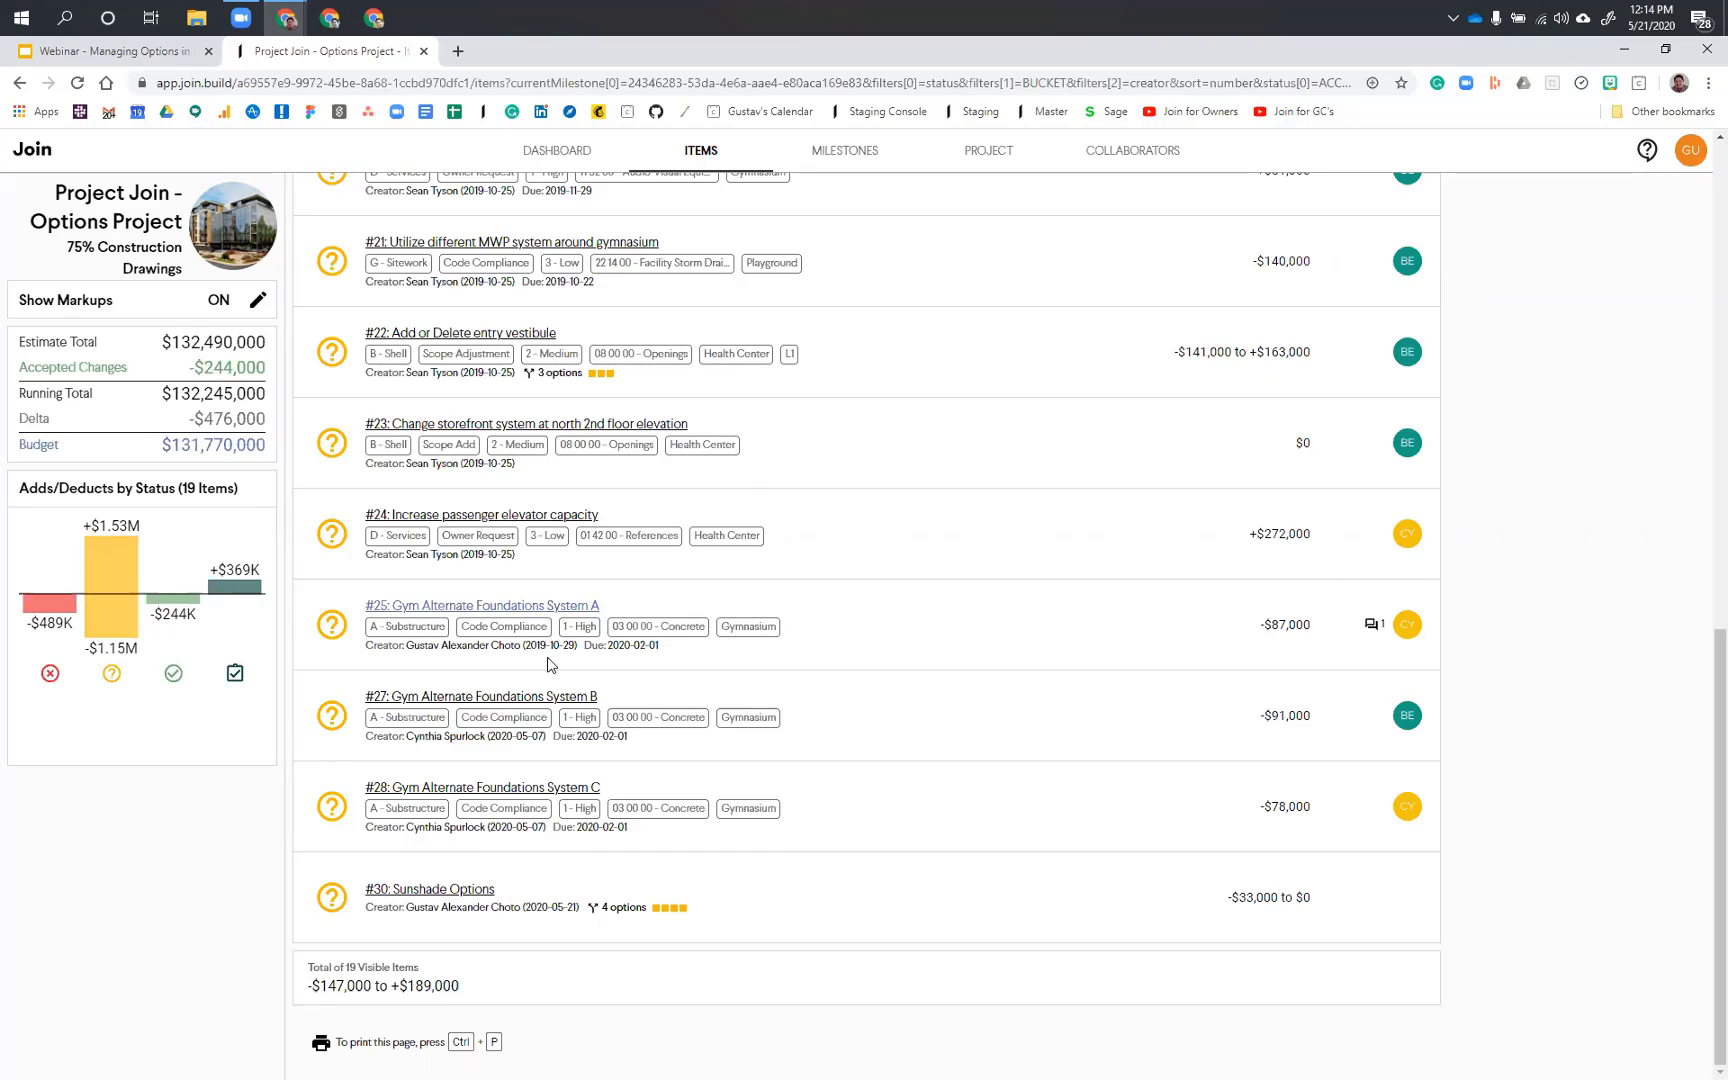
click(546, 607)
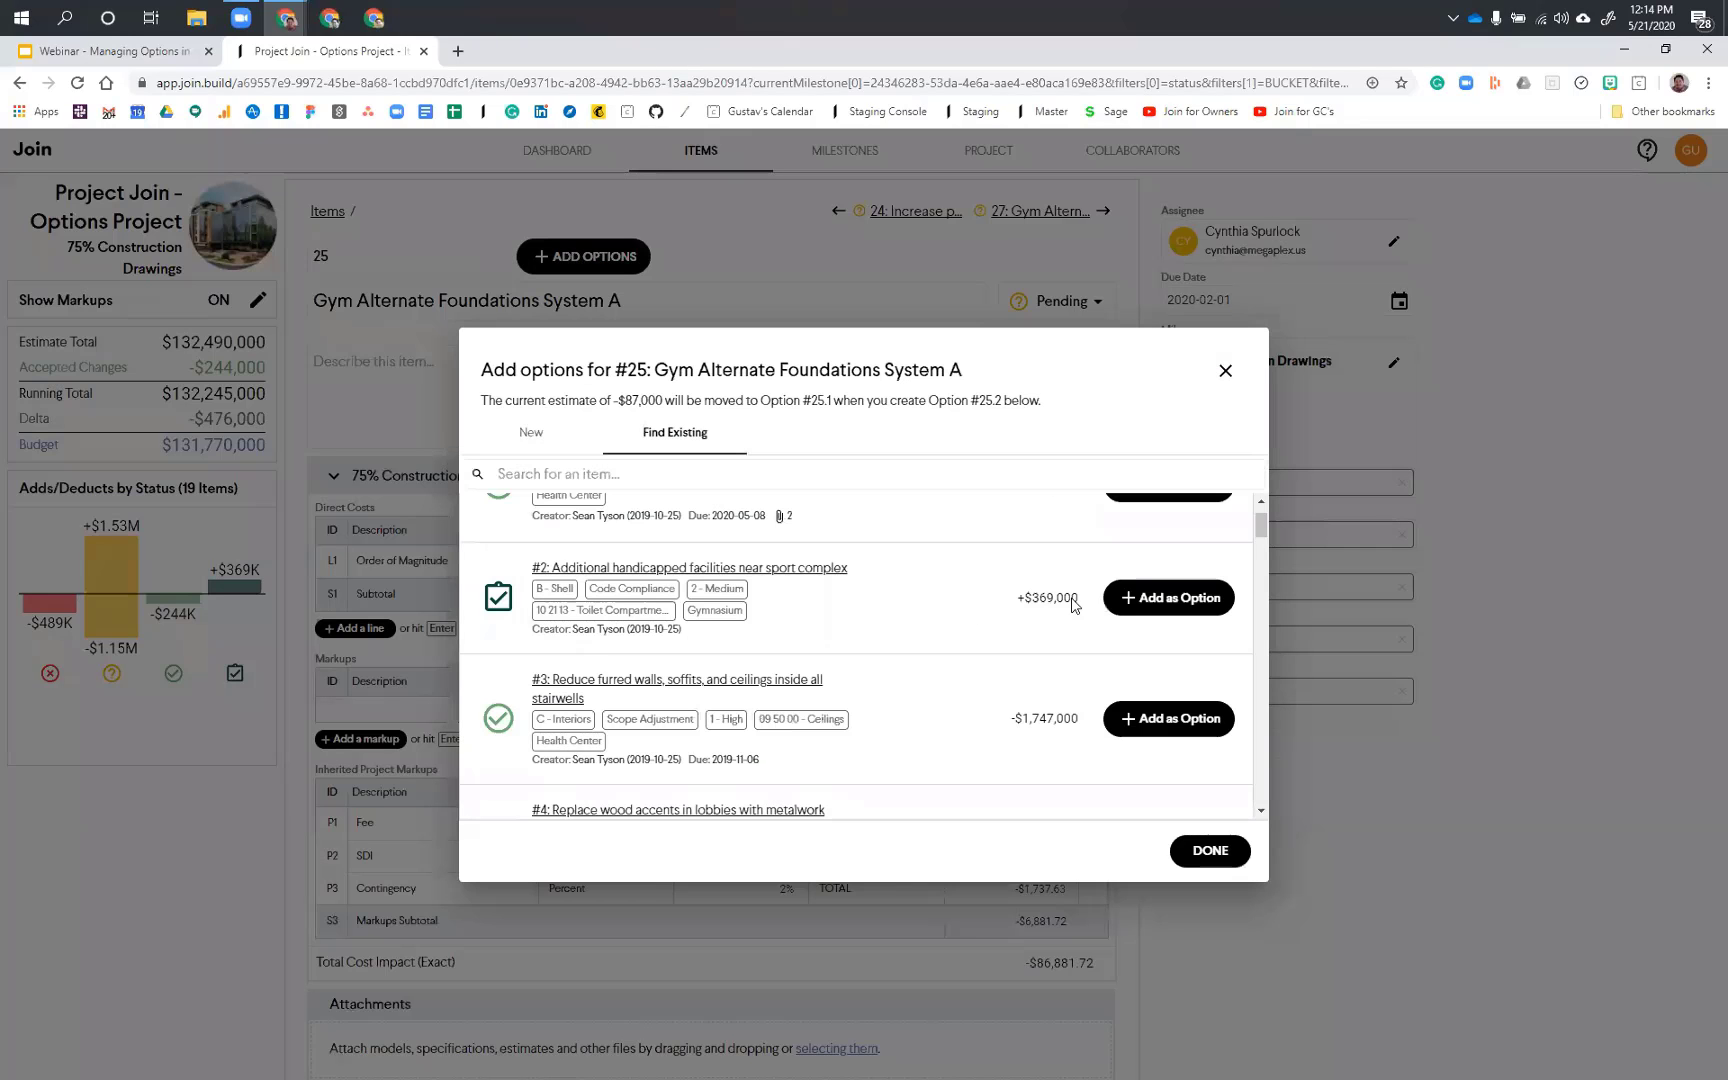
Step: Add existing items #27 and #28, Gym Alternate Foundations System B and C, as options of item #25 and finish adding options
scroll(1161, 621, down, 15)
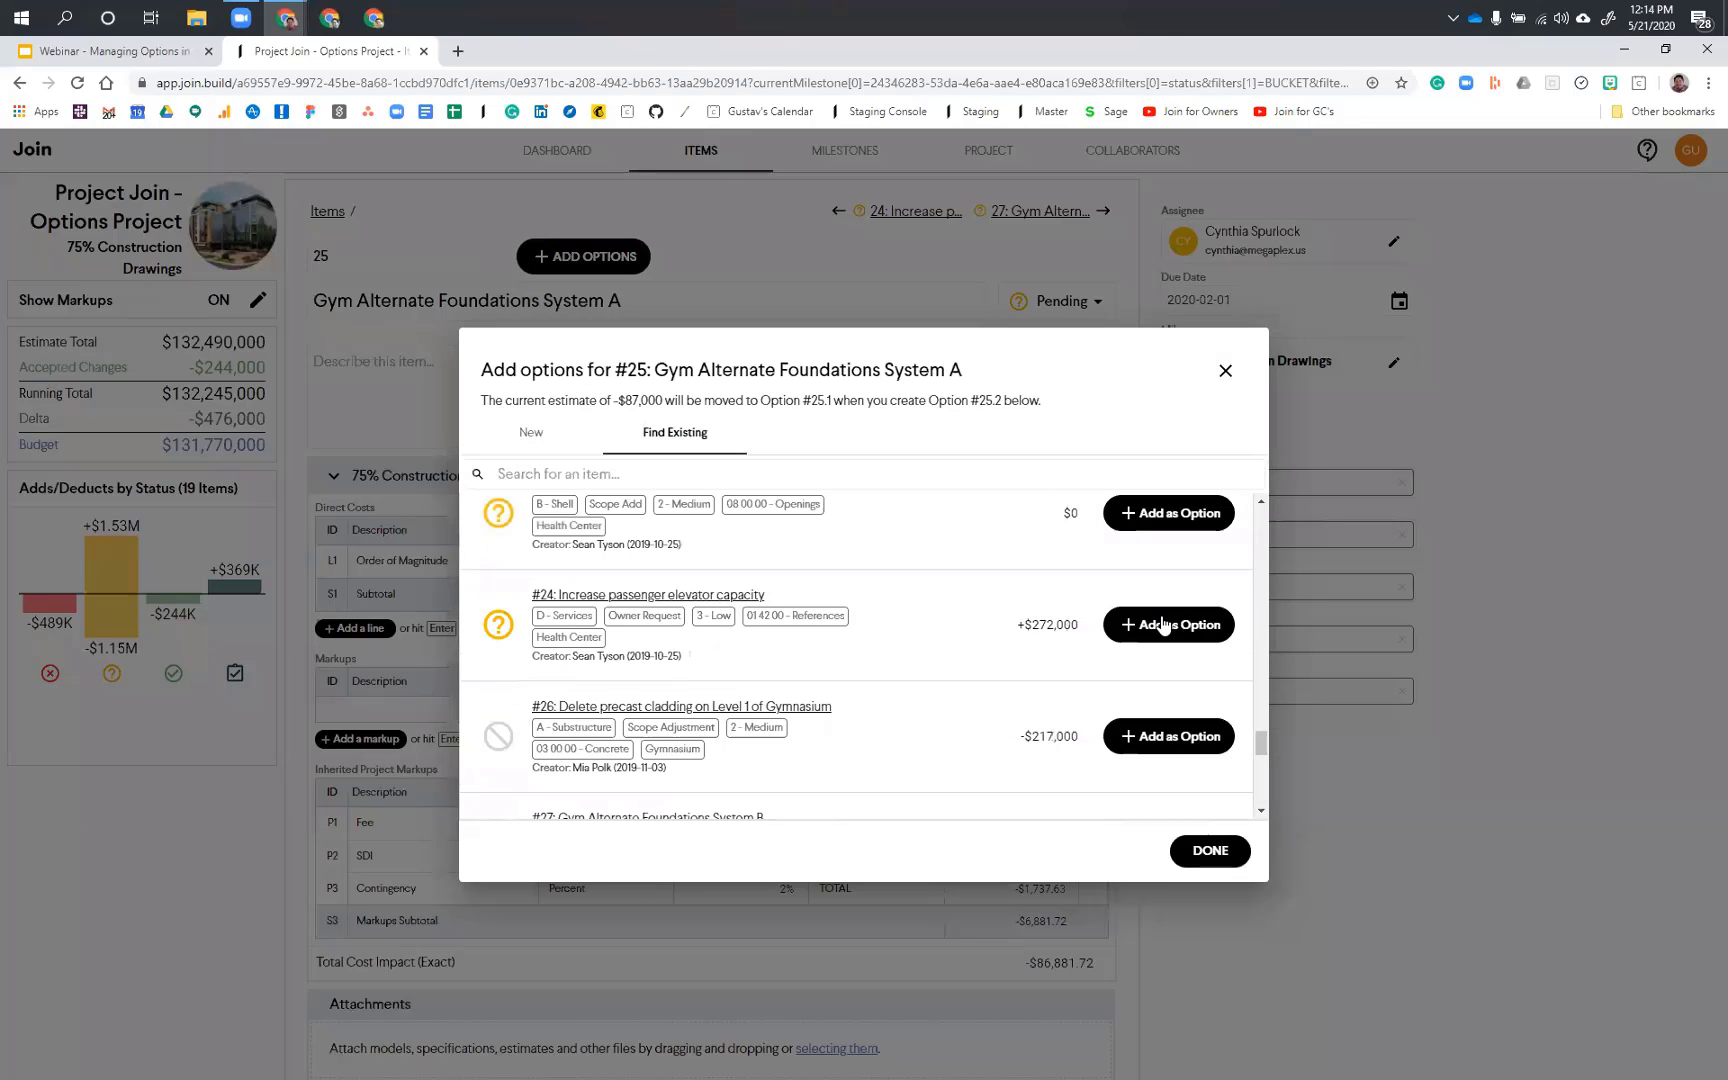
scroll(1163, 624, down, 2)
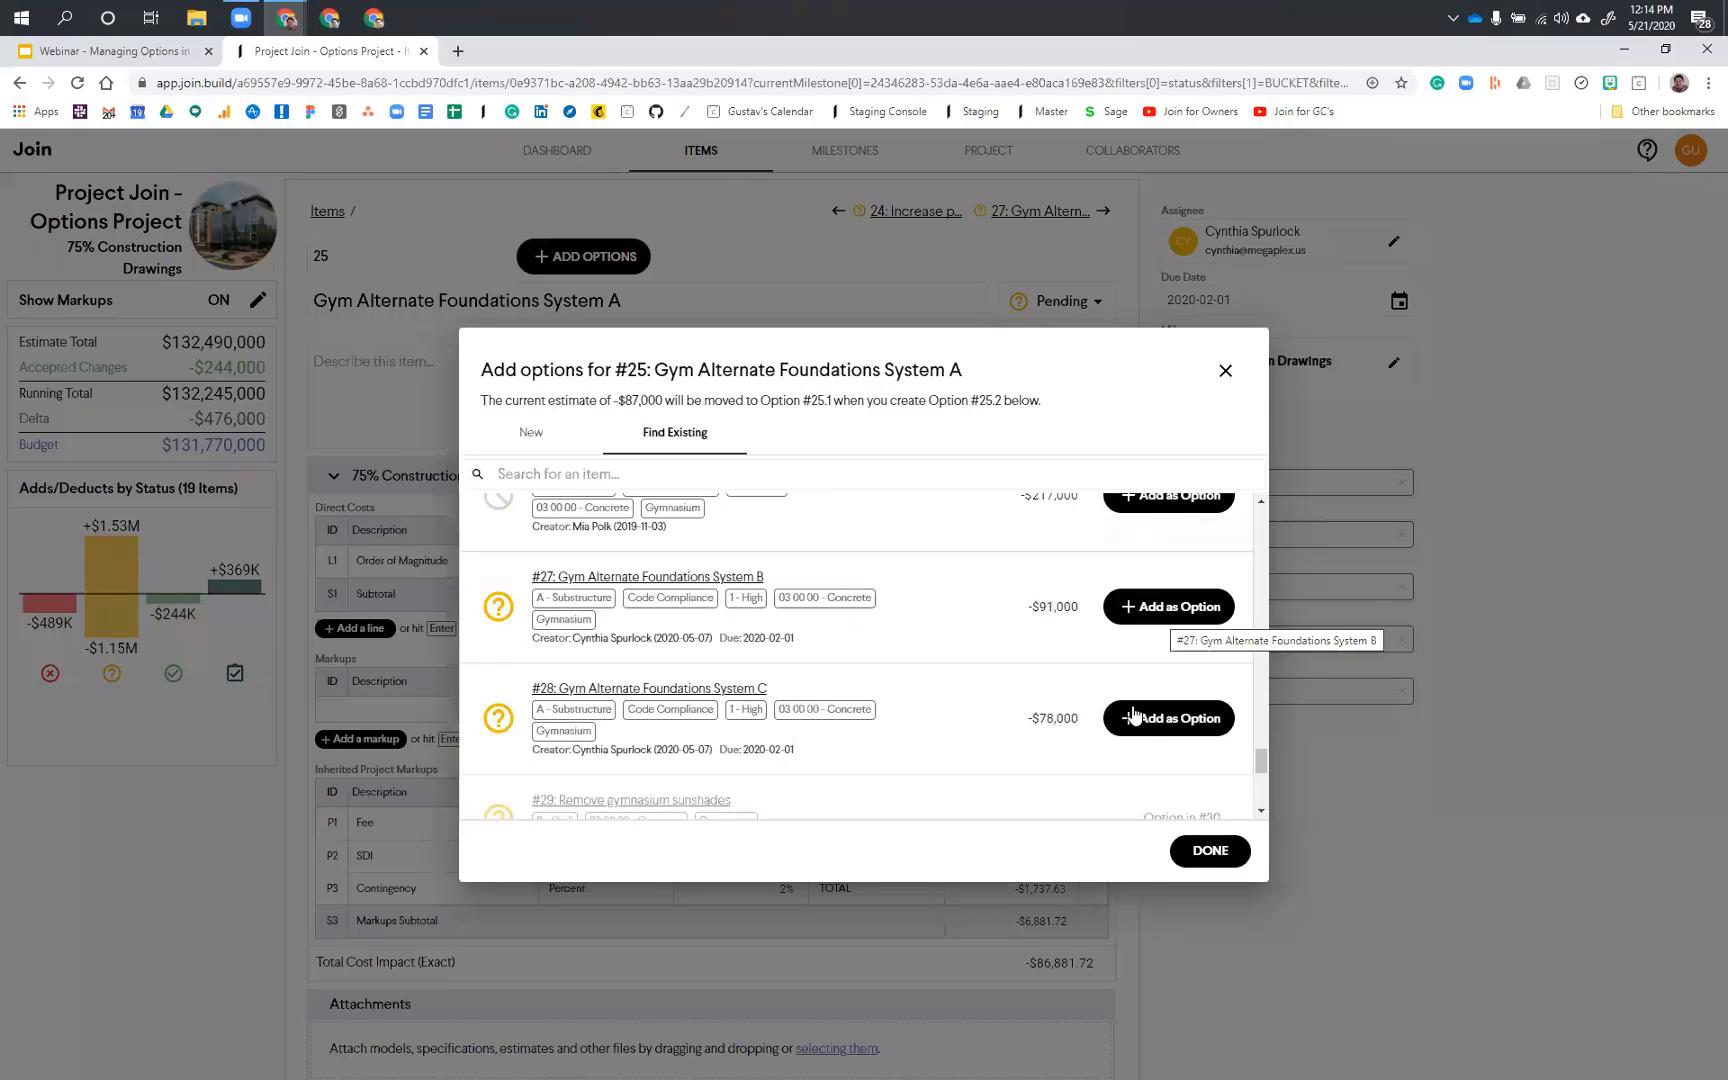
click(1133, 714)
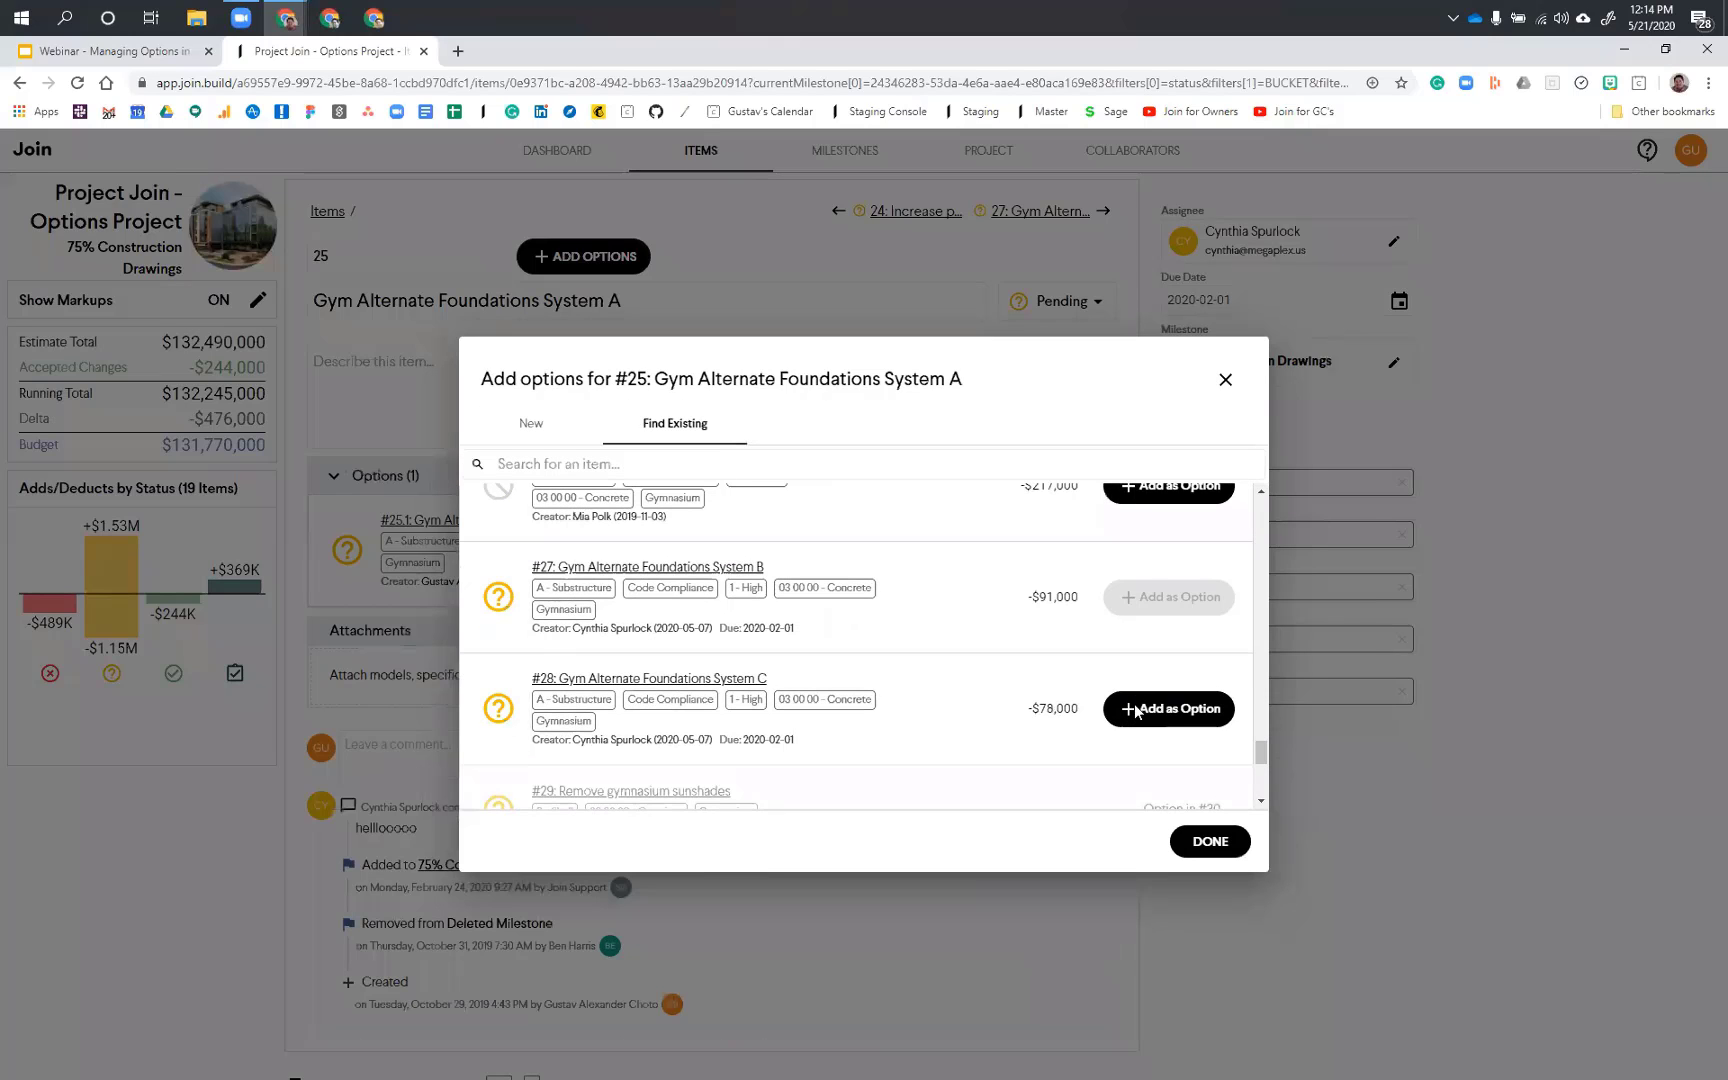
click(1136, 711)
click(1221, 850)
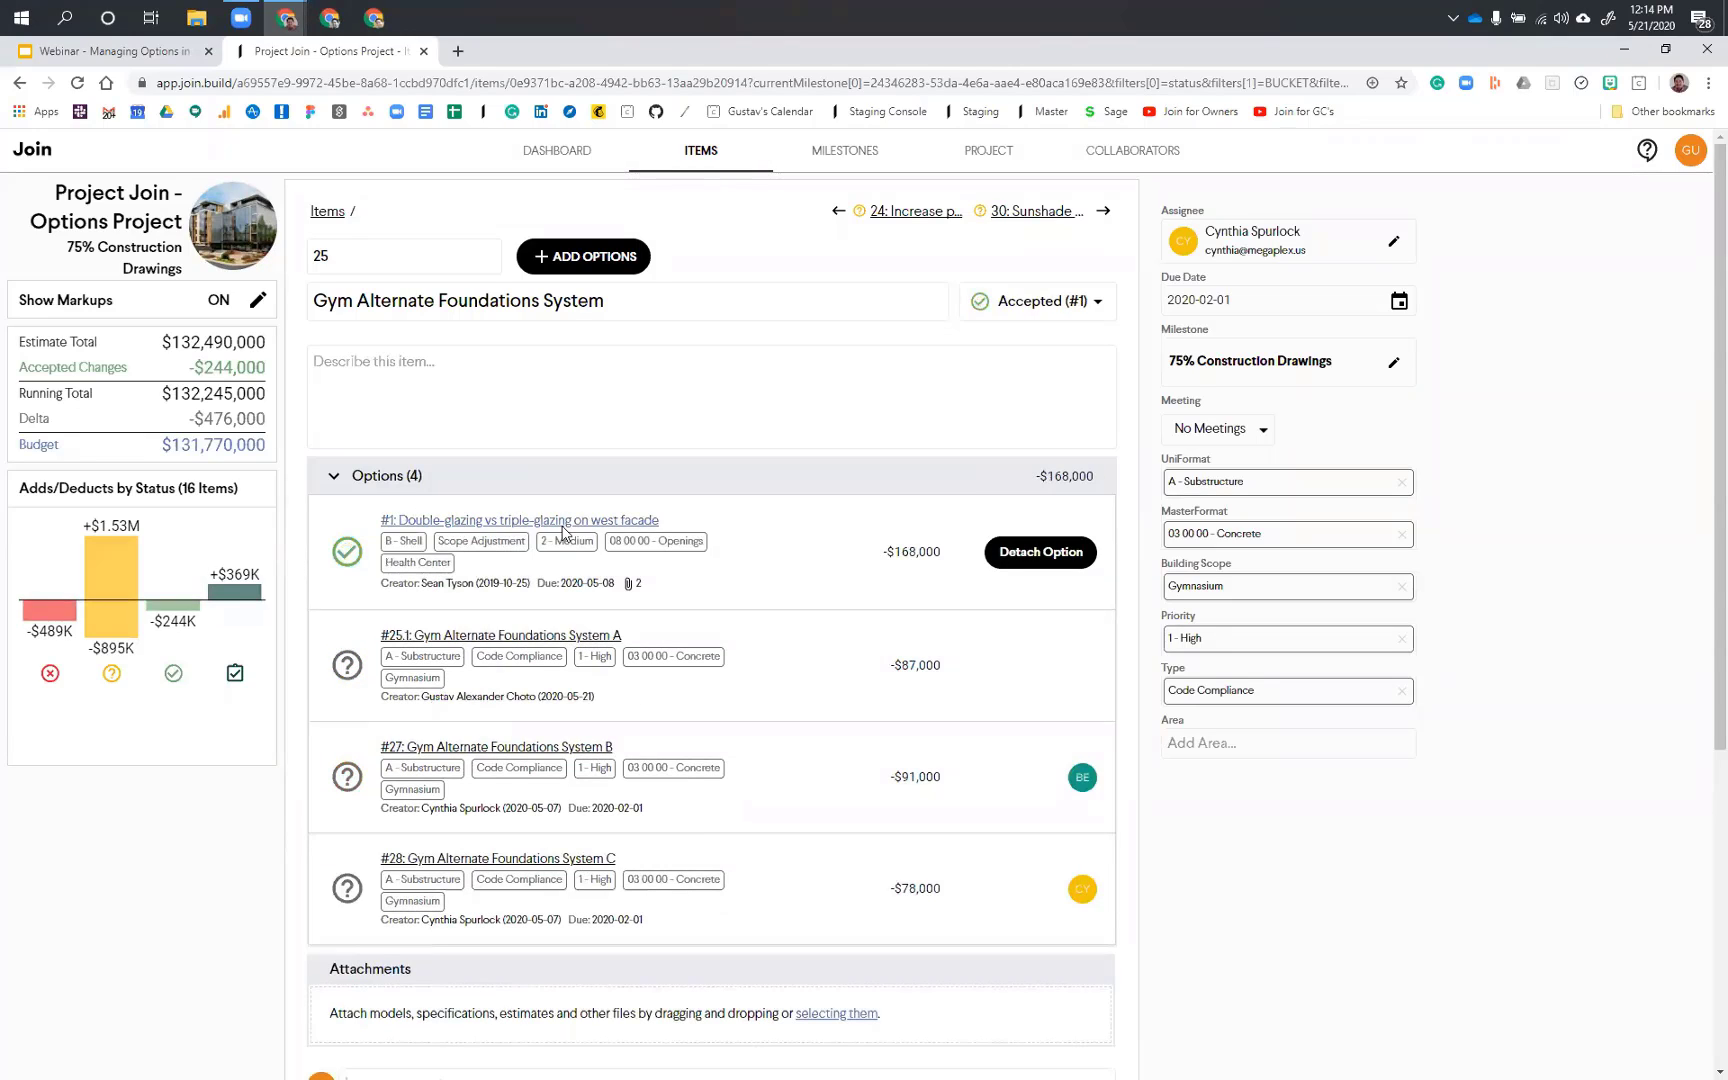
Step: Reject option #28, Gym Alternate Foundations System C, in the Gym Alternate Foundations System item
mouse_move(572, 530)
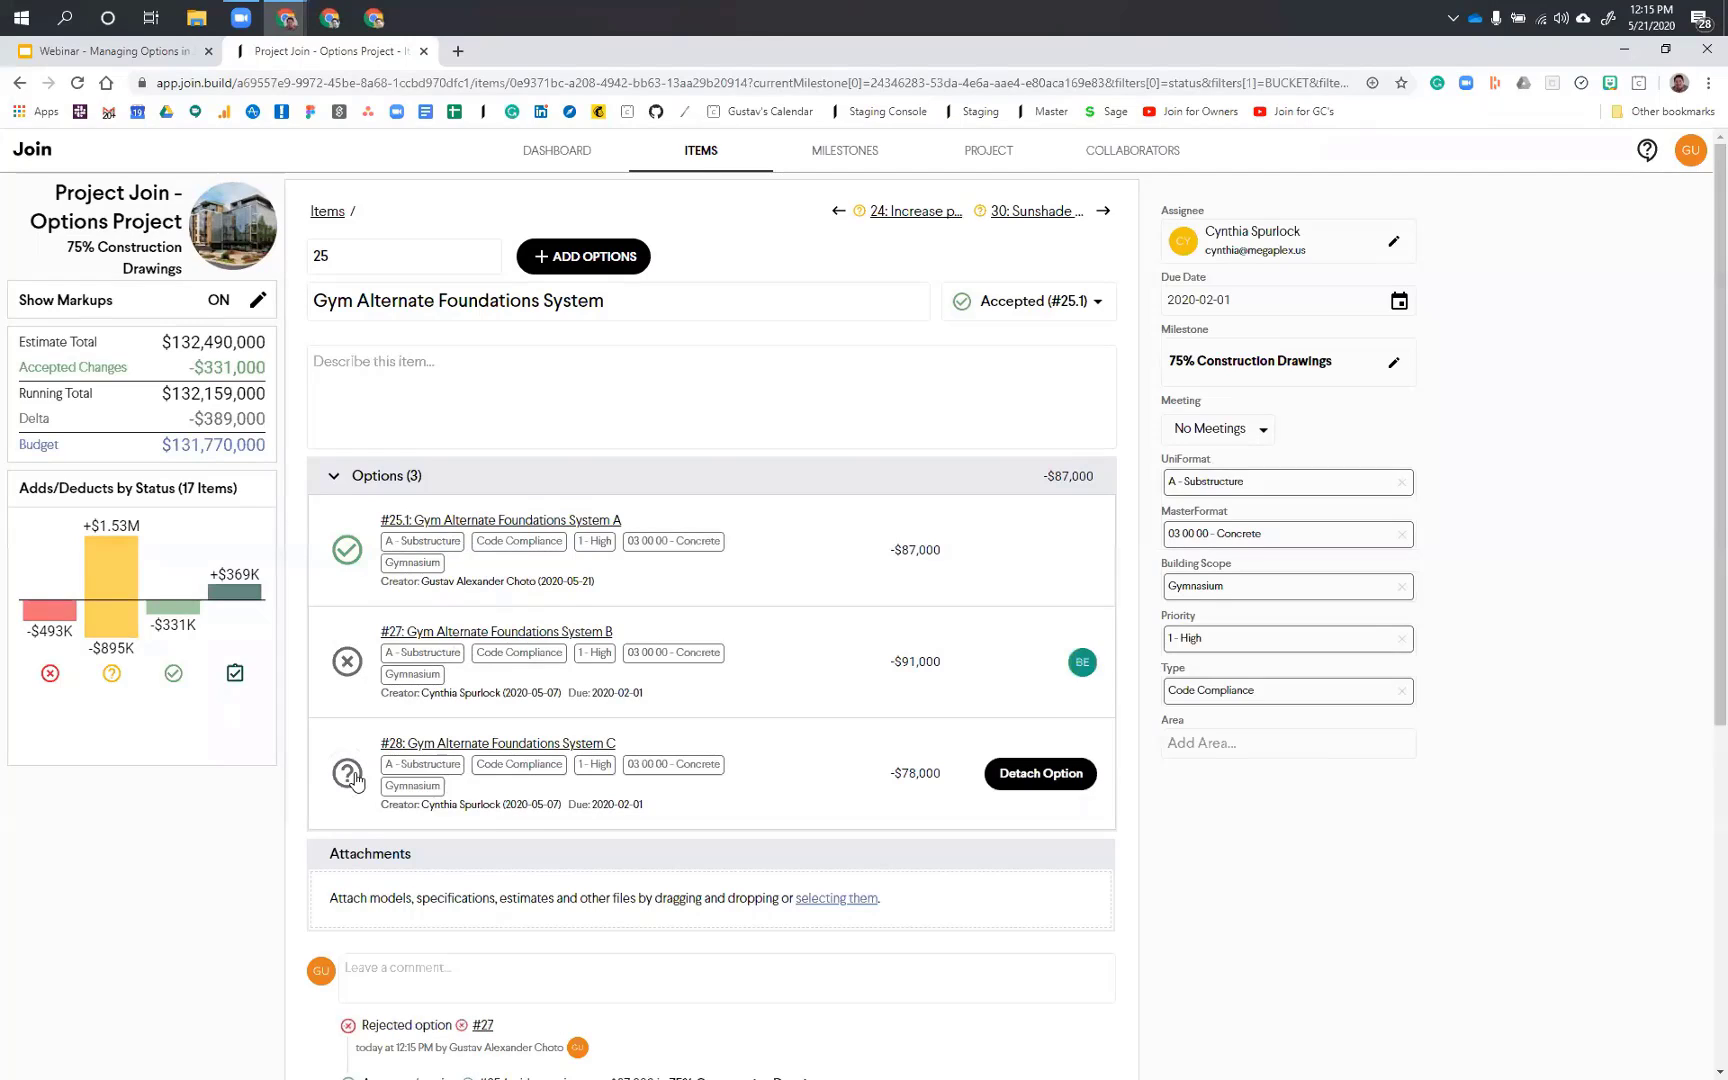
click(348, 774)
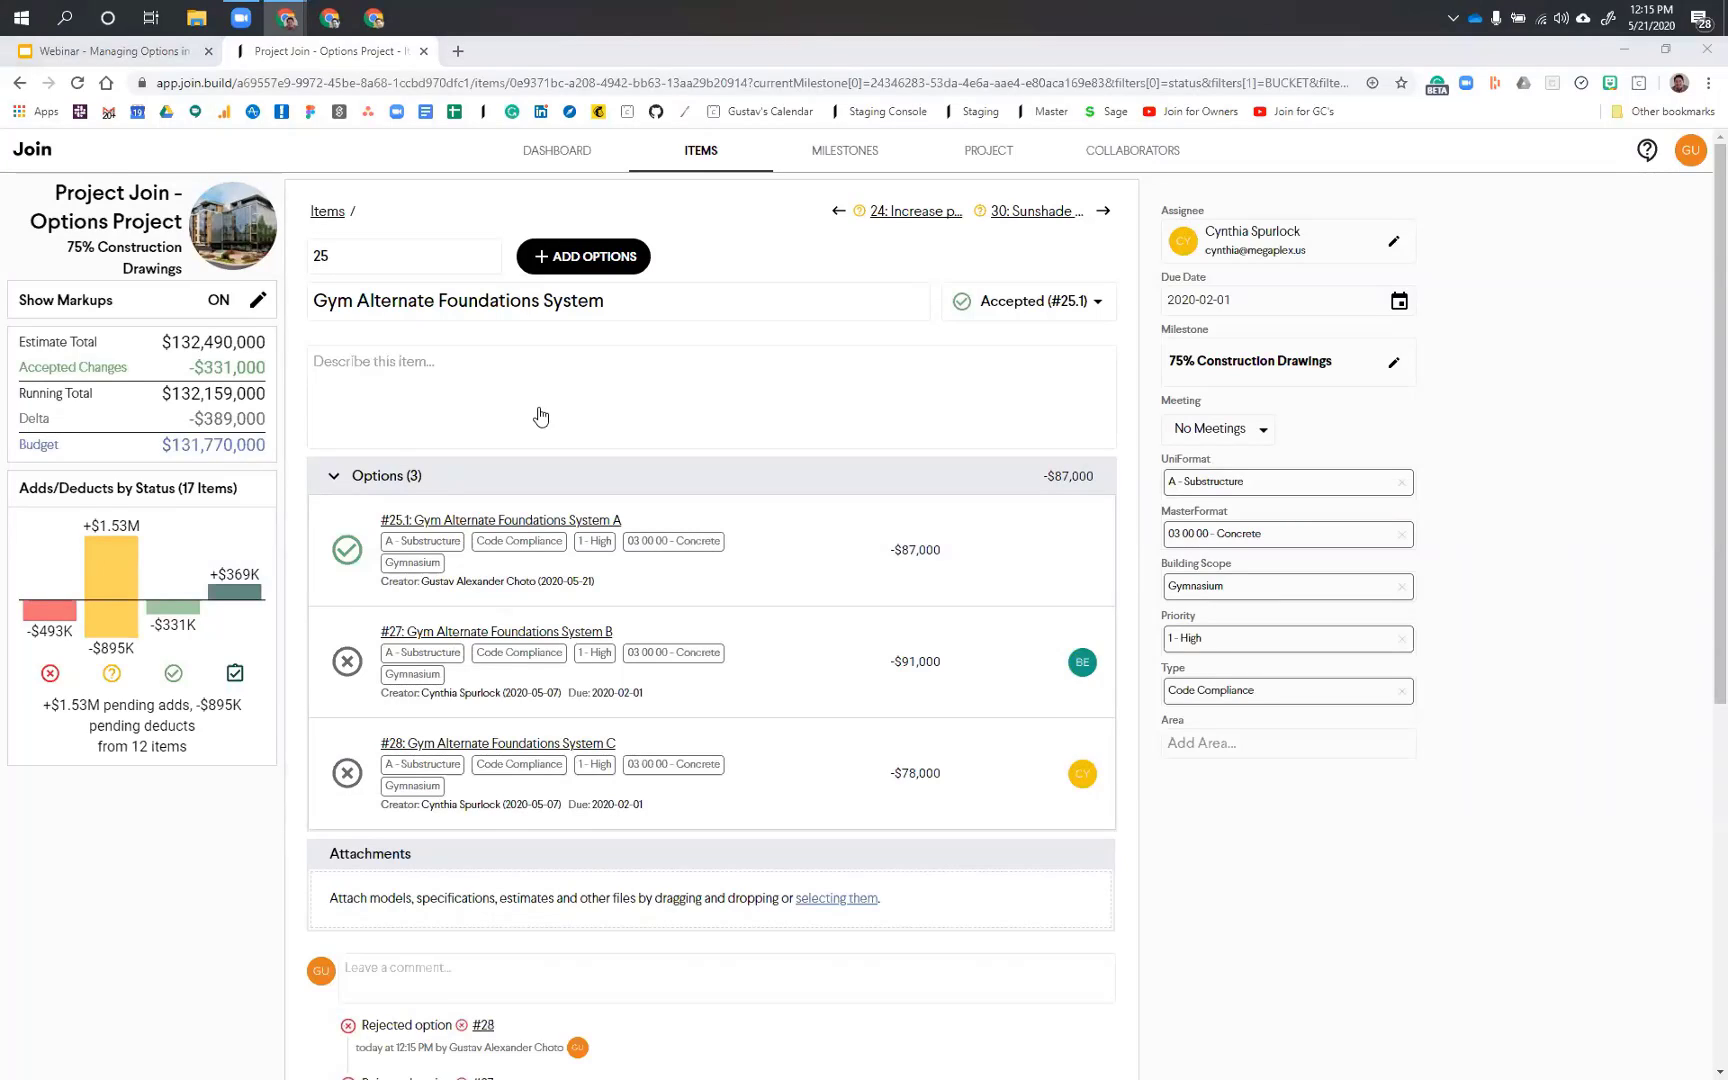
Step: Go back to the items list and open option #30.1 of the Sunshade Options item
click(699, 153)
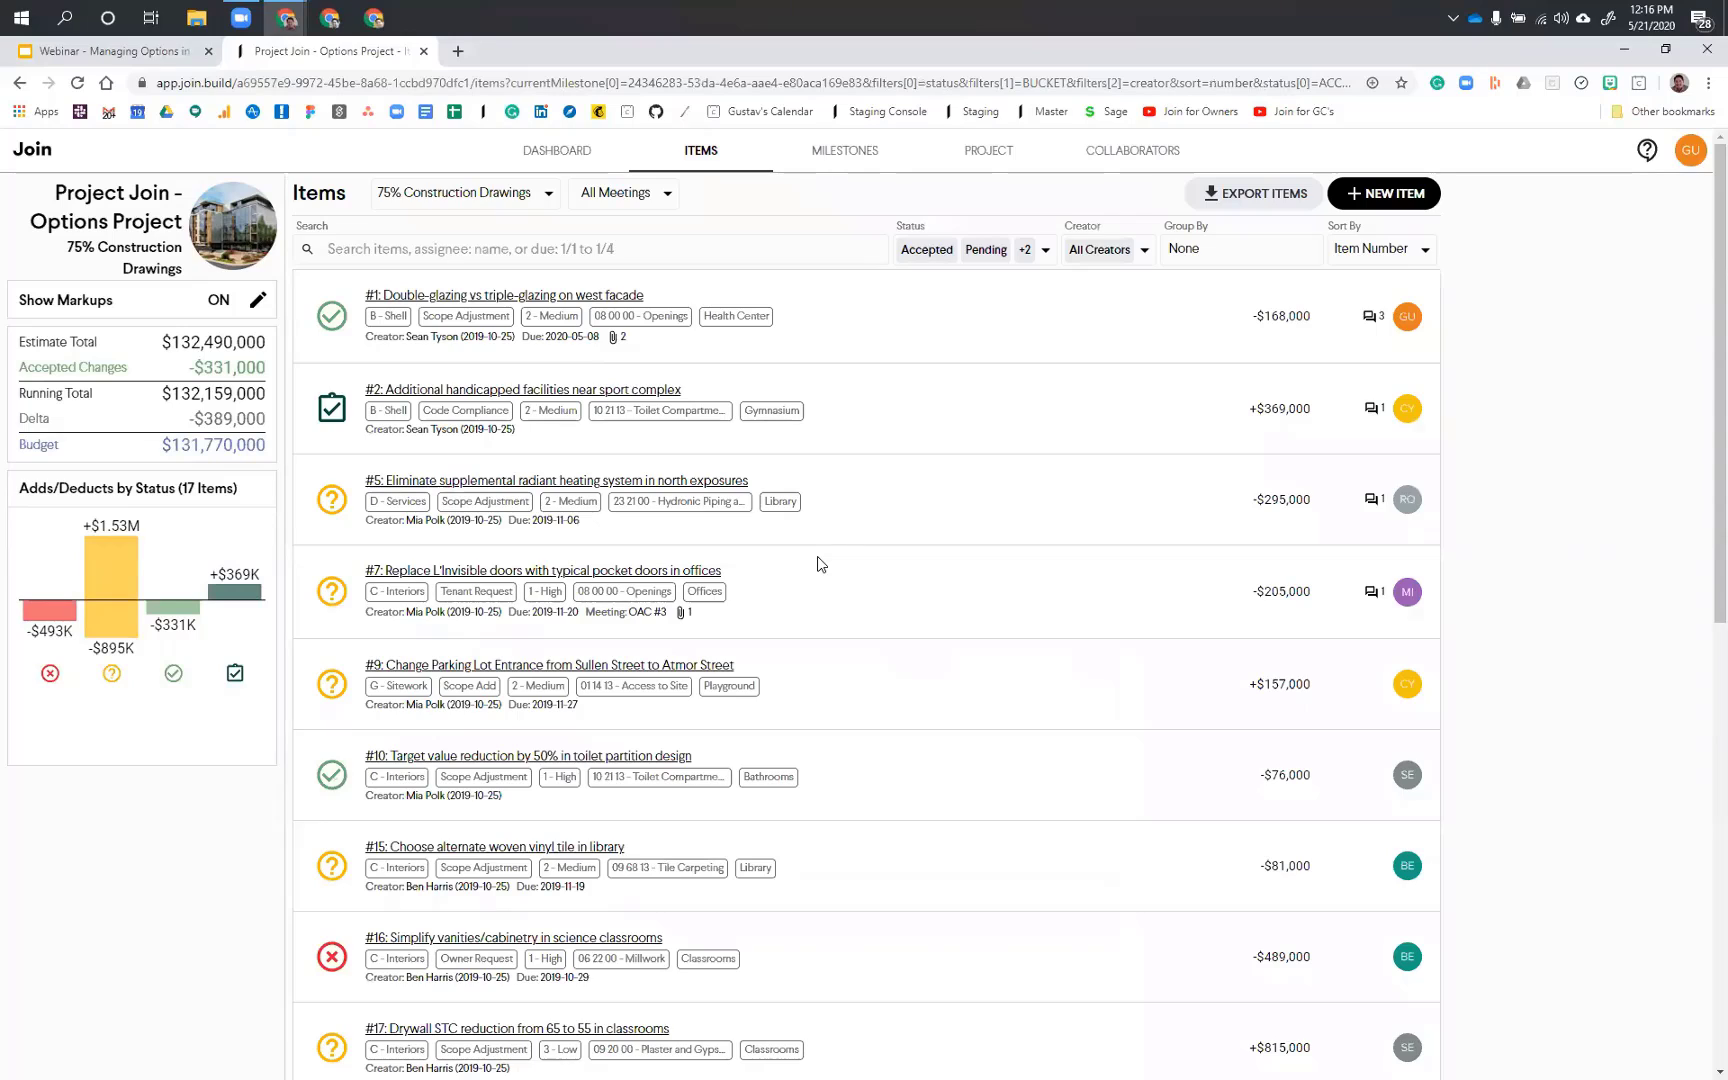
scroll(819, 563, down, 3)
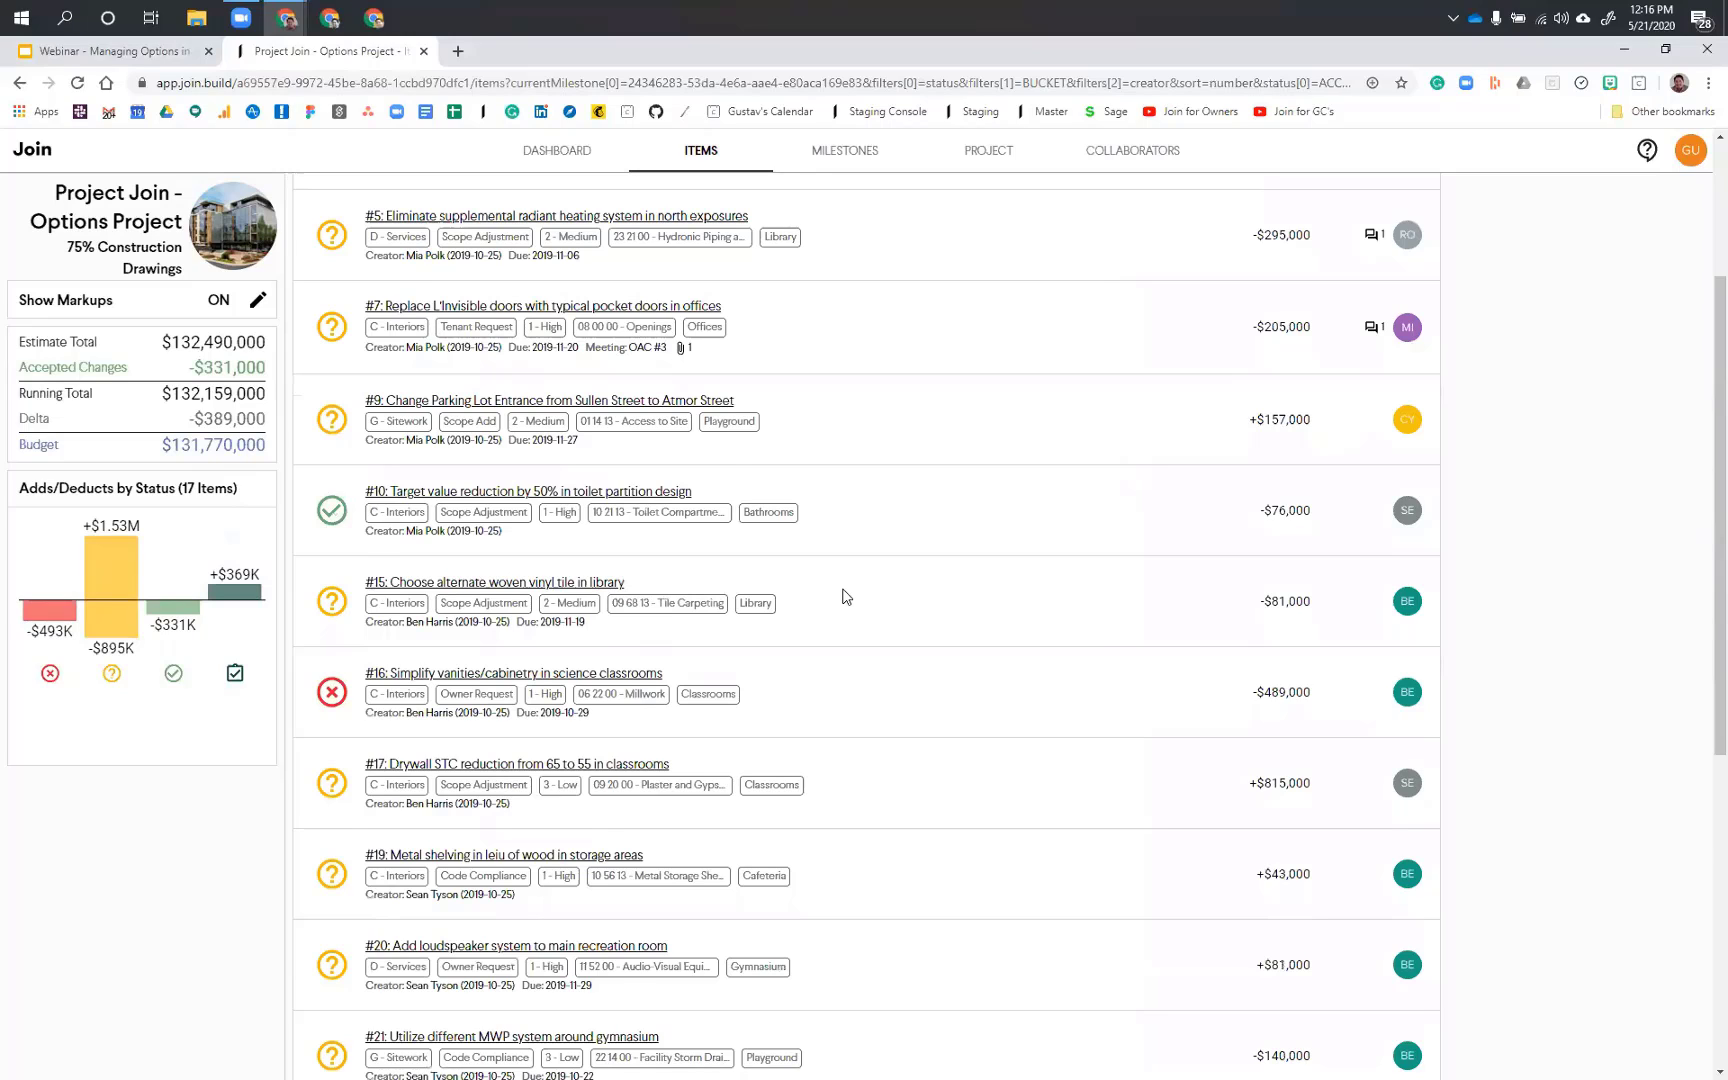
scroll(843, 597, down, 6)
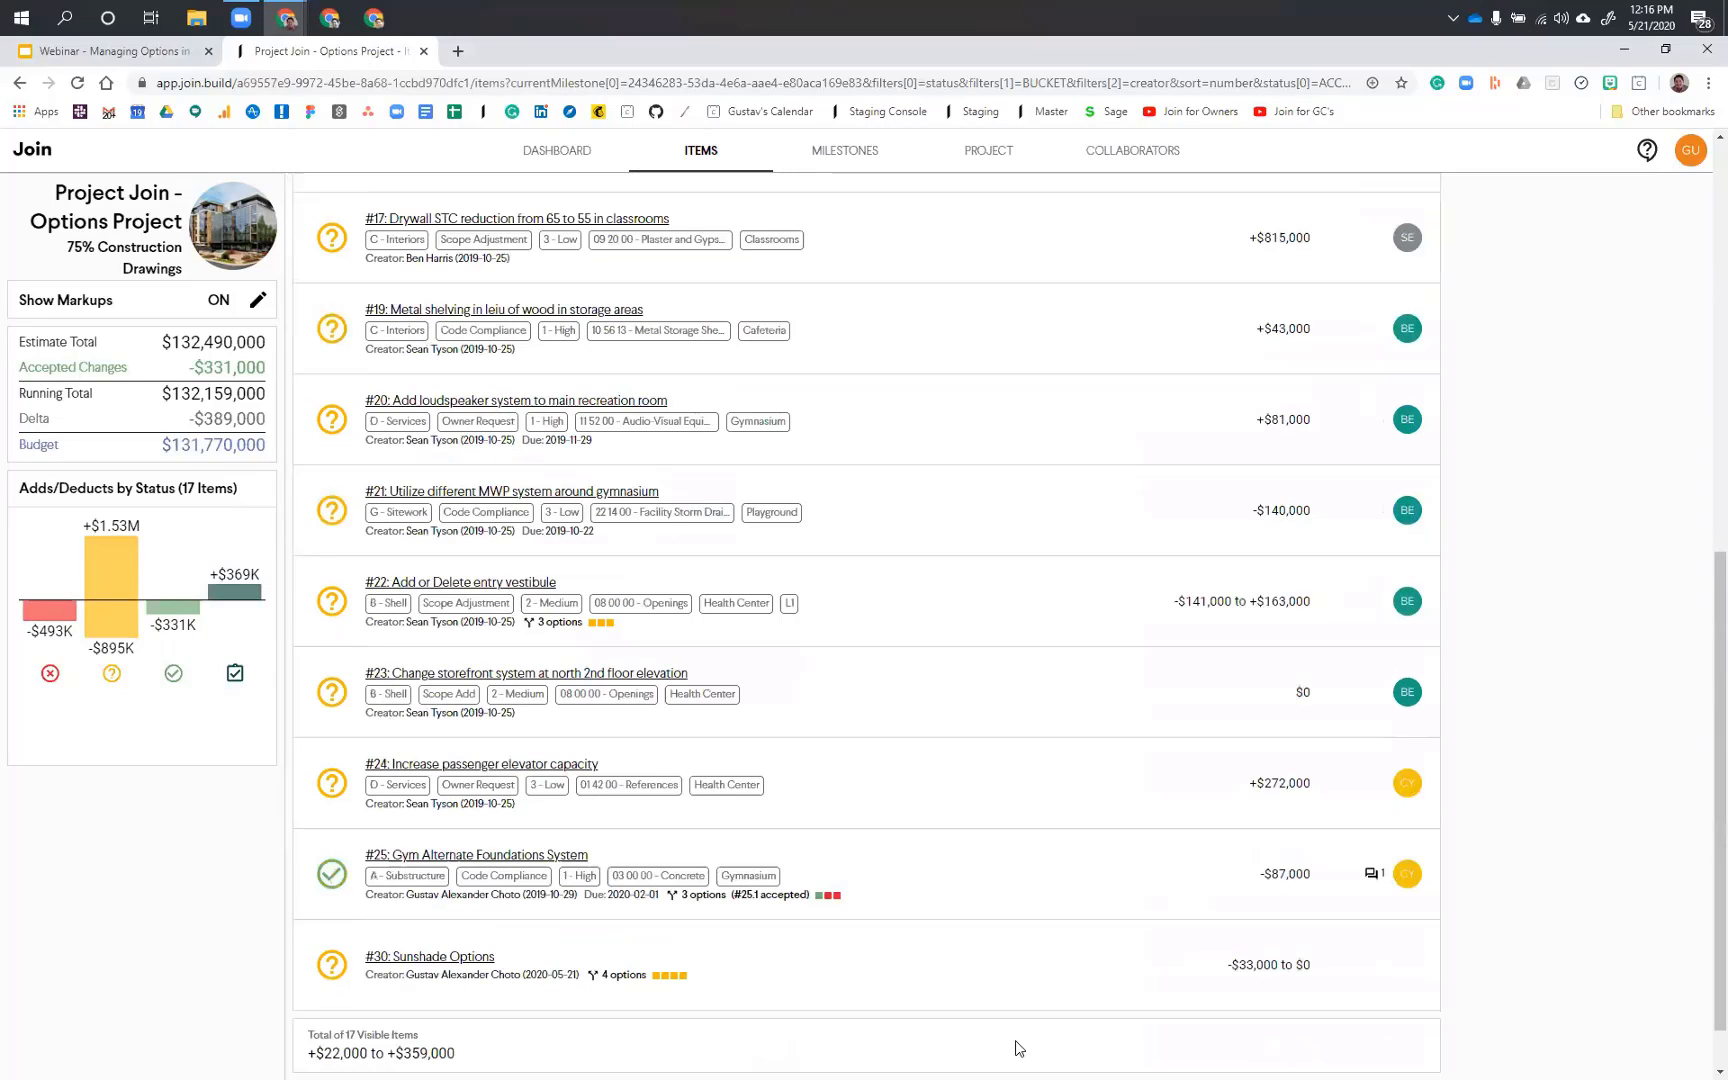
click(665, 977)
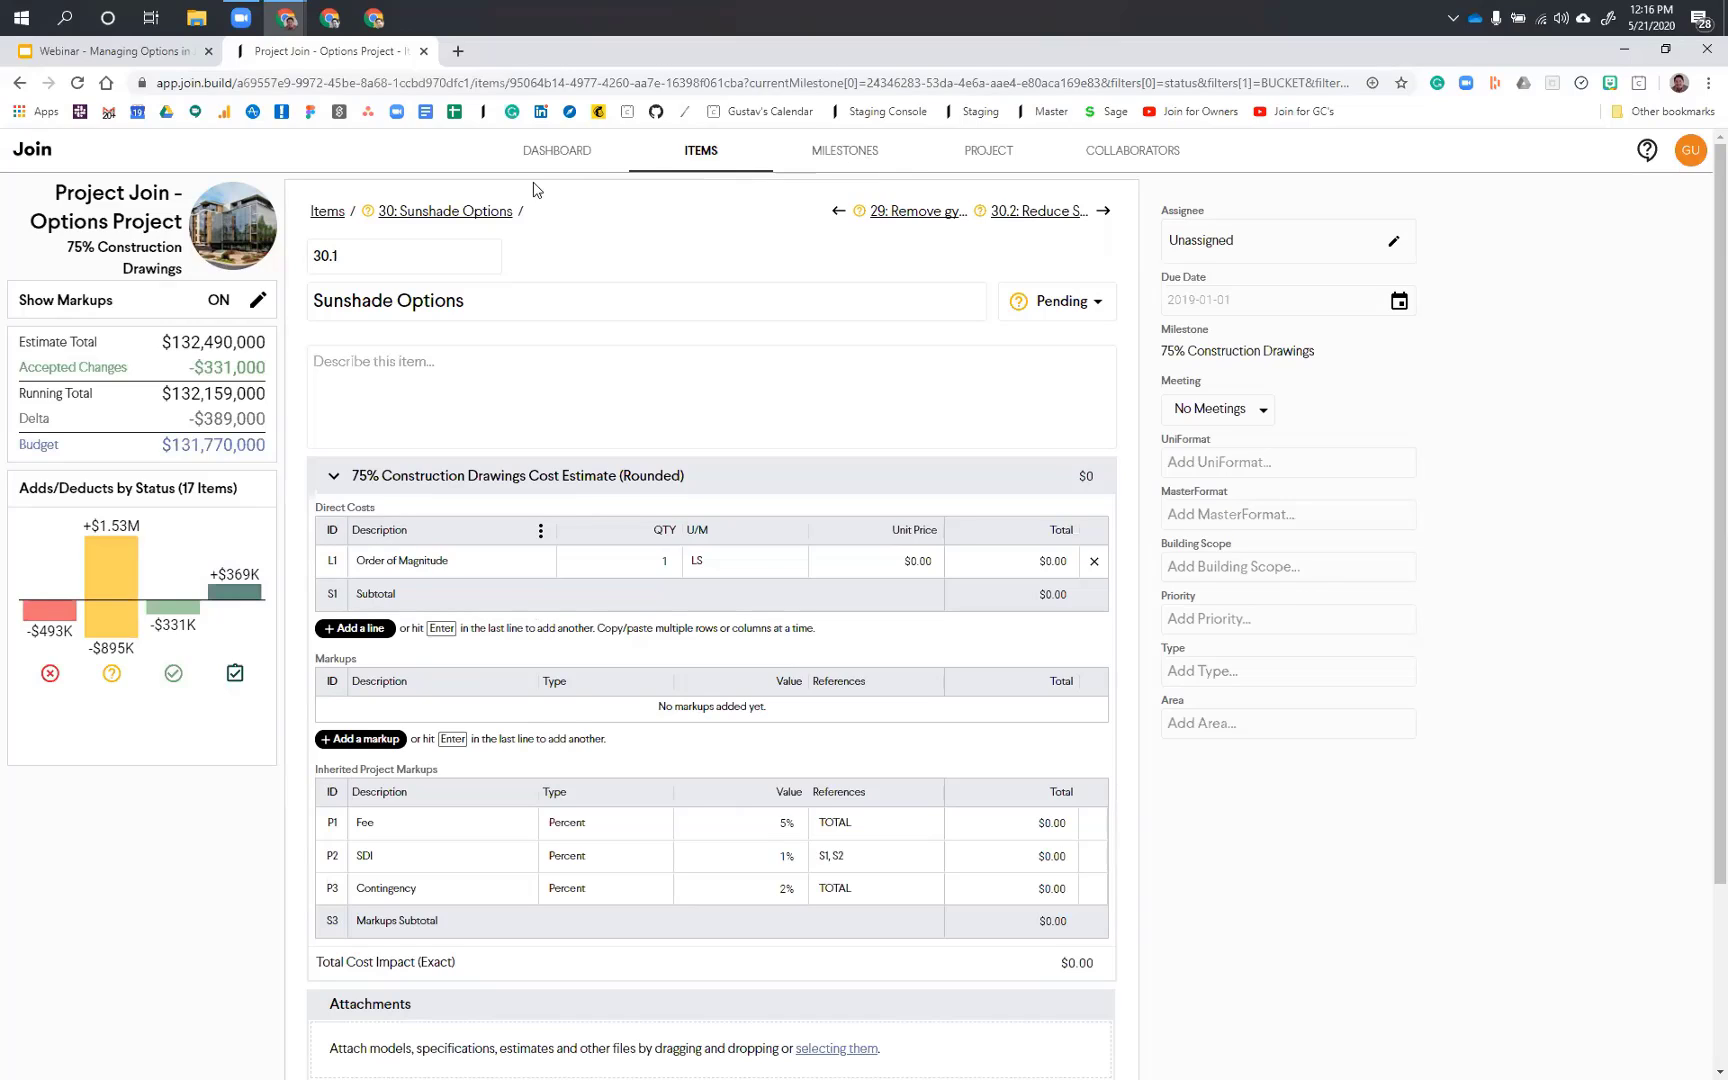
Step: Review the project dashboard's cost trendline, the estimate by category and the items' cost impact by status
click(558, 155)
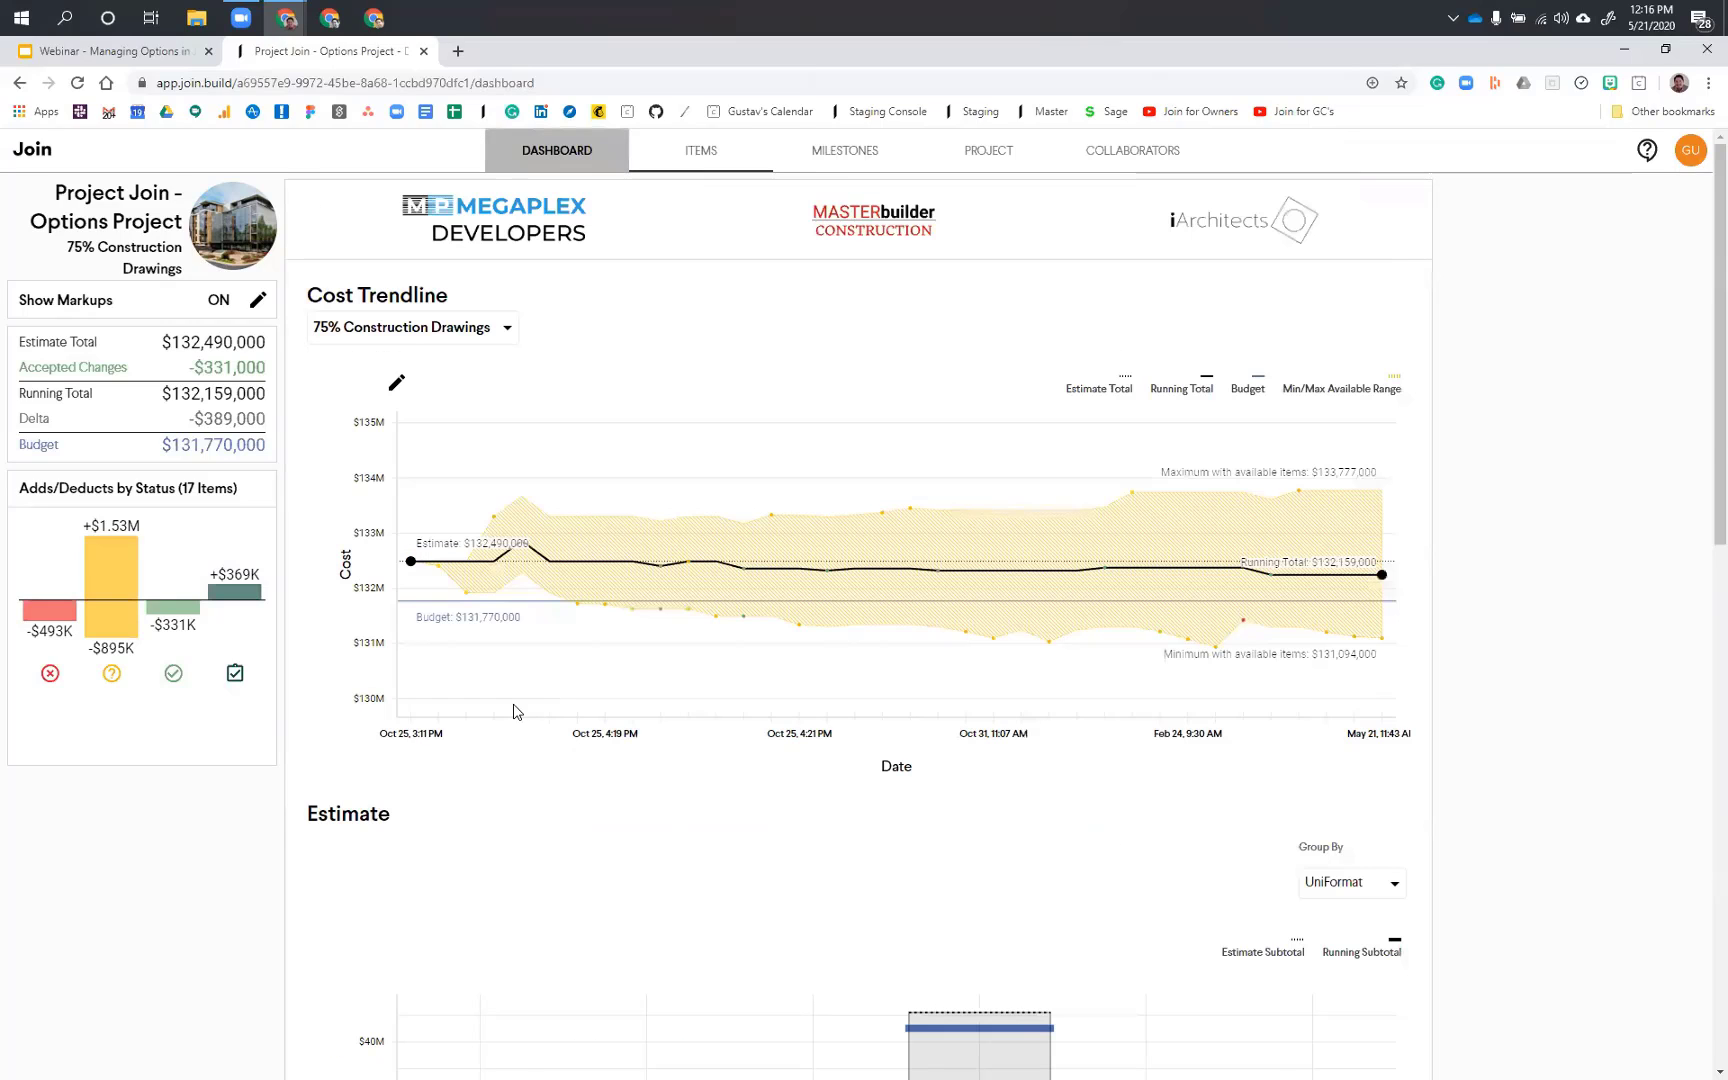
scroll(515, 711, down, 7)
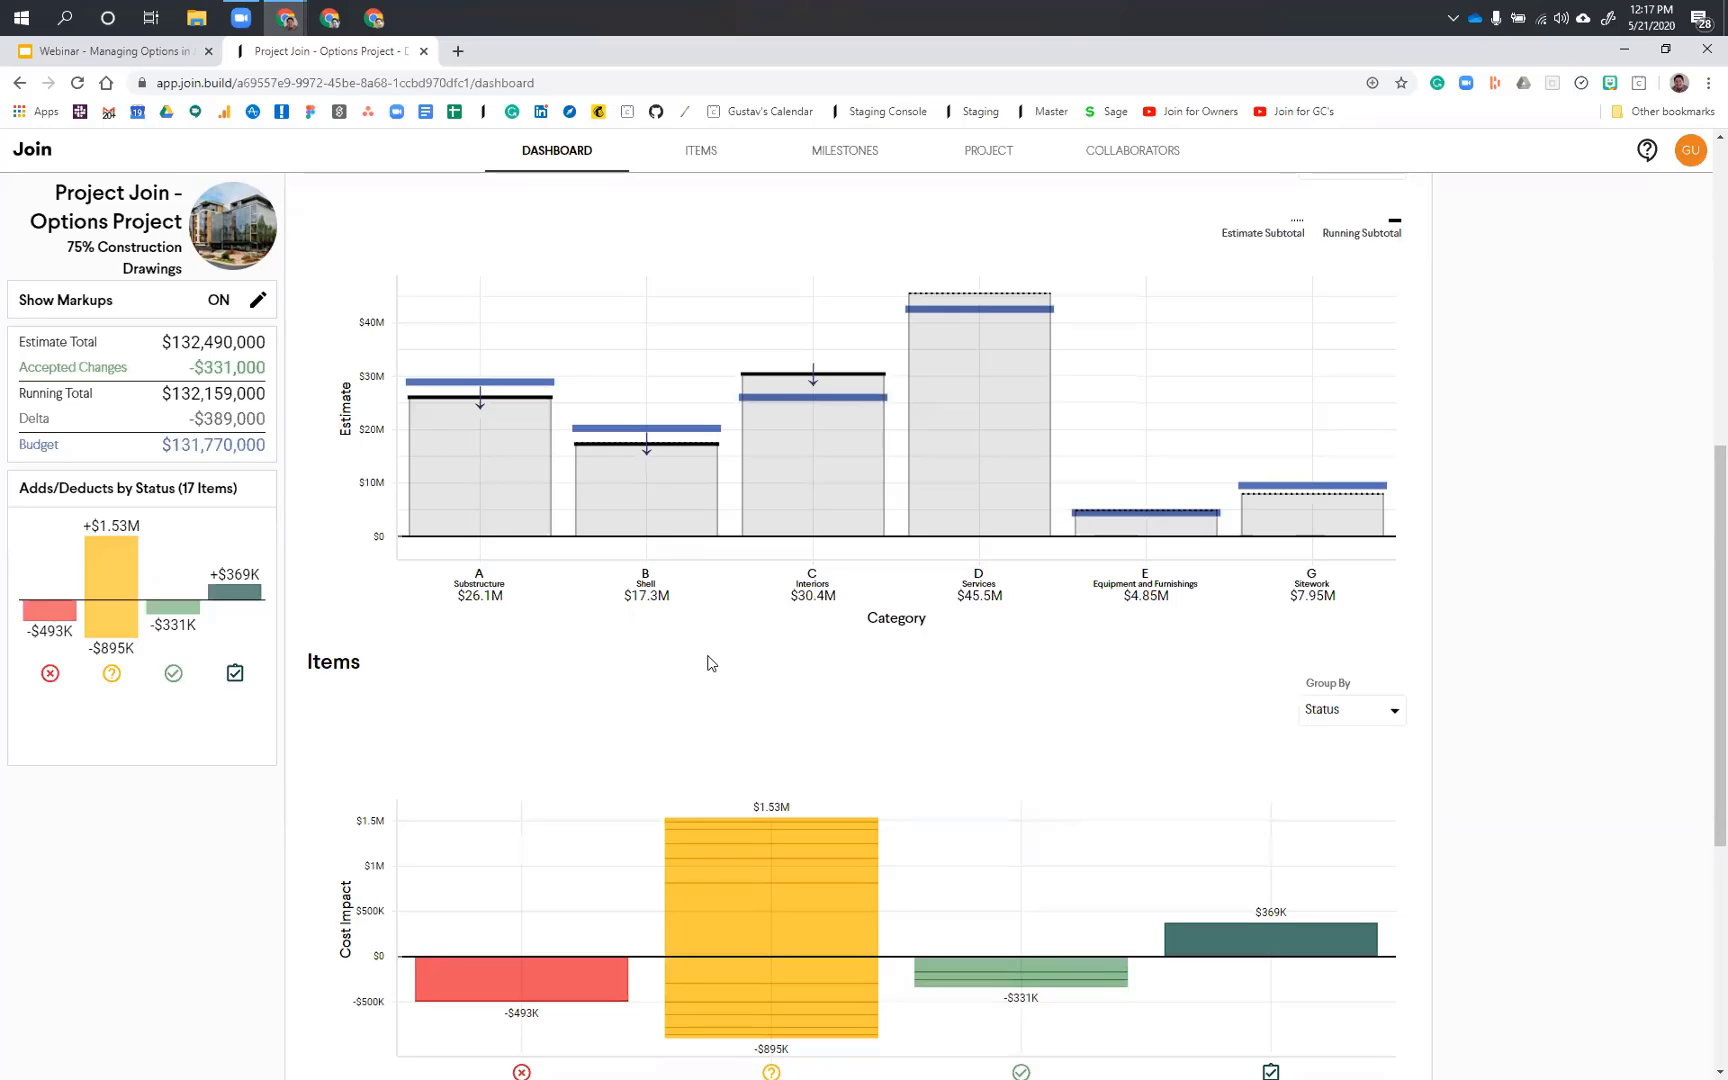
scroll(708, 662, up, 3)
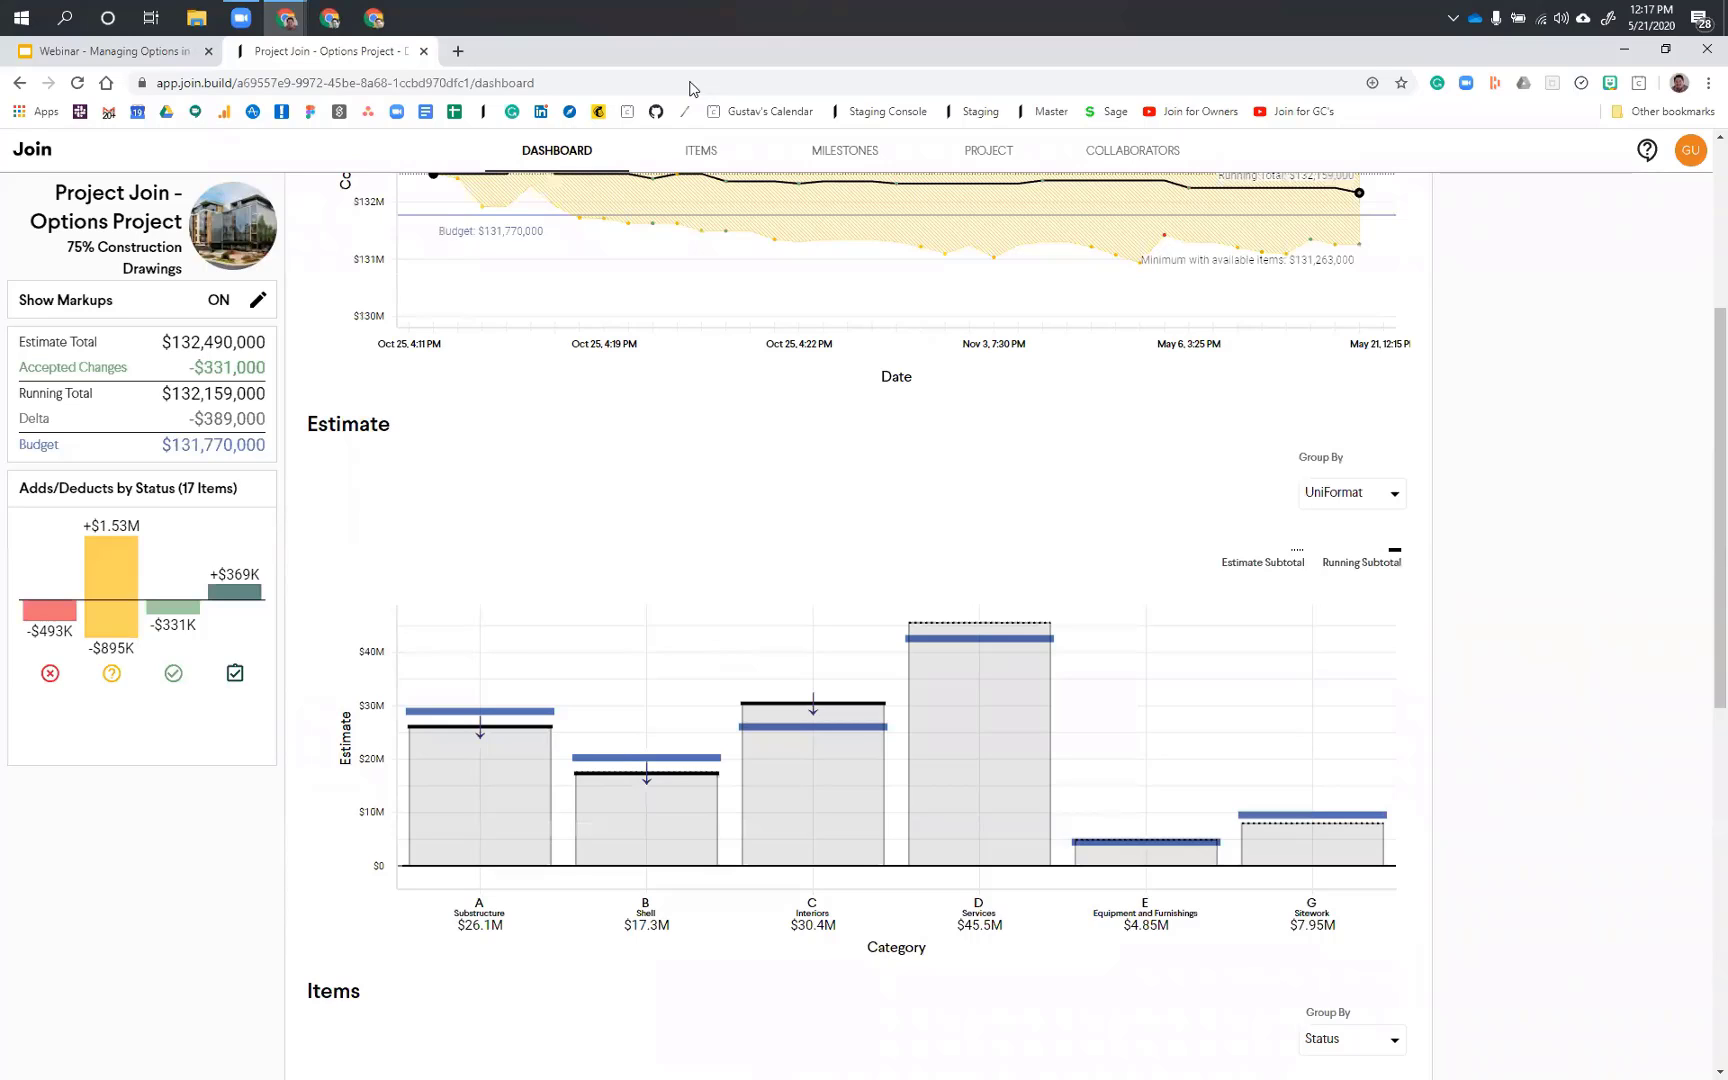
scroll(790, 668, up, 4)
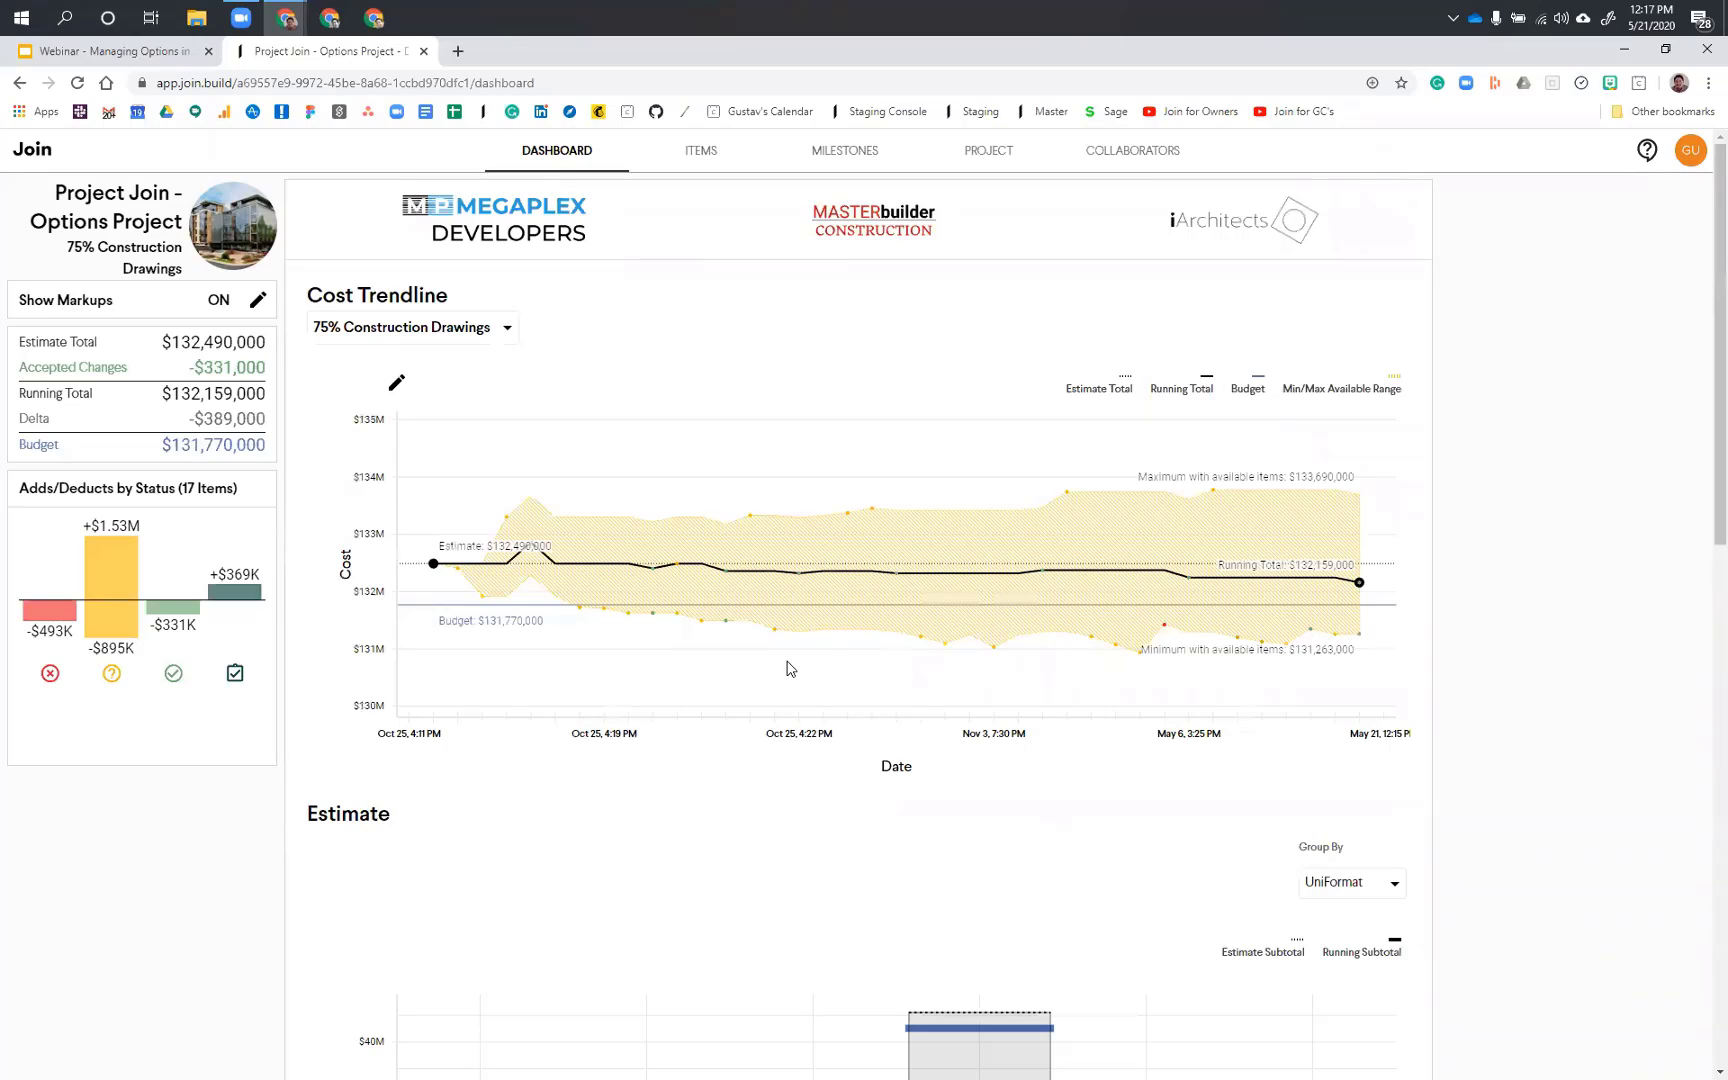
Step: Open item #22, Add or Delete entry vestibule, from the items list and start adding options to it
key(alt+Left)
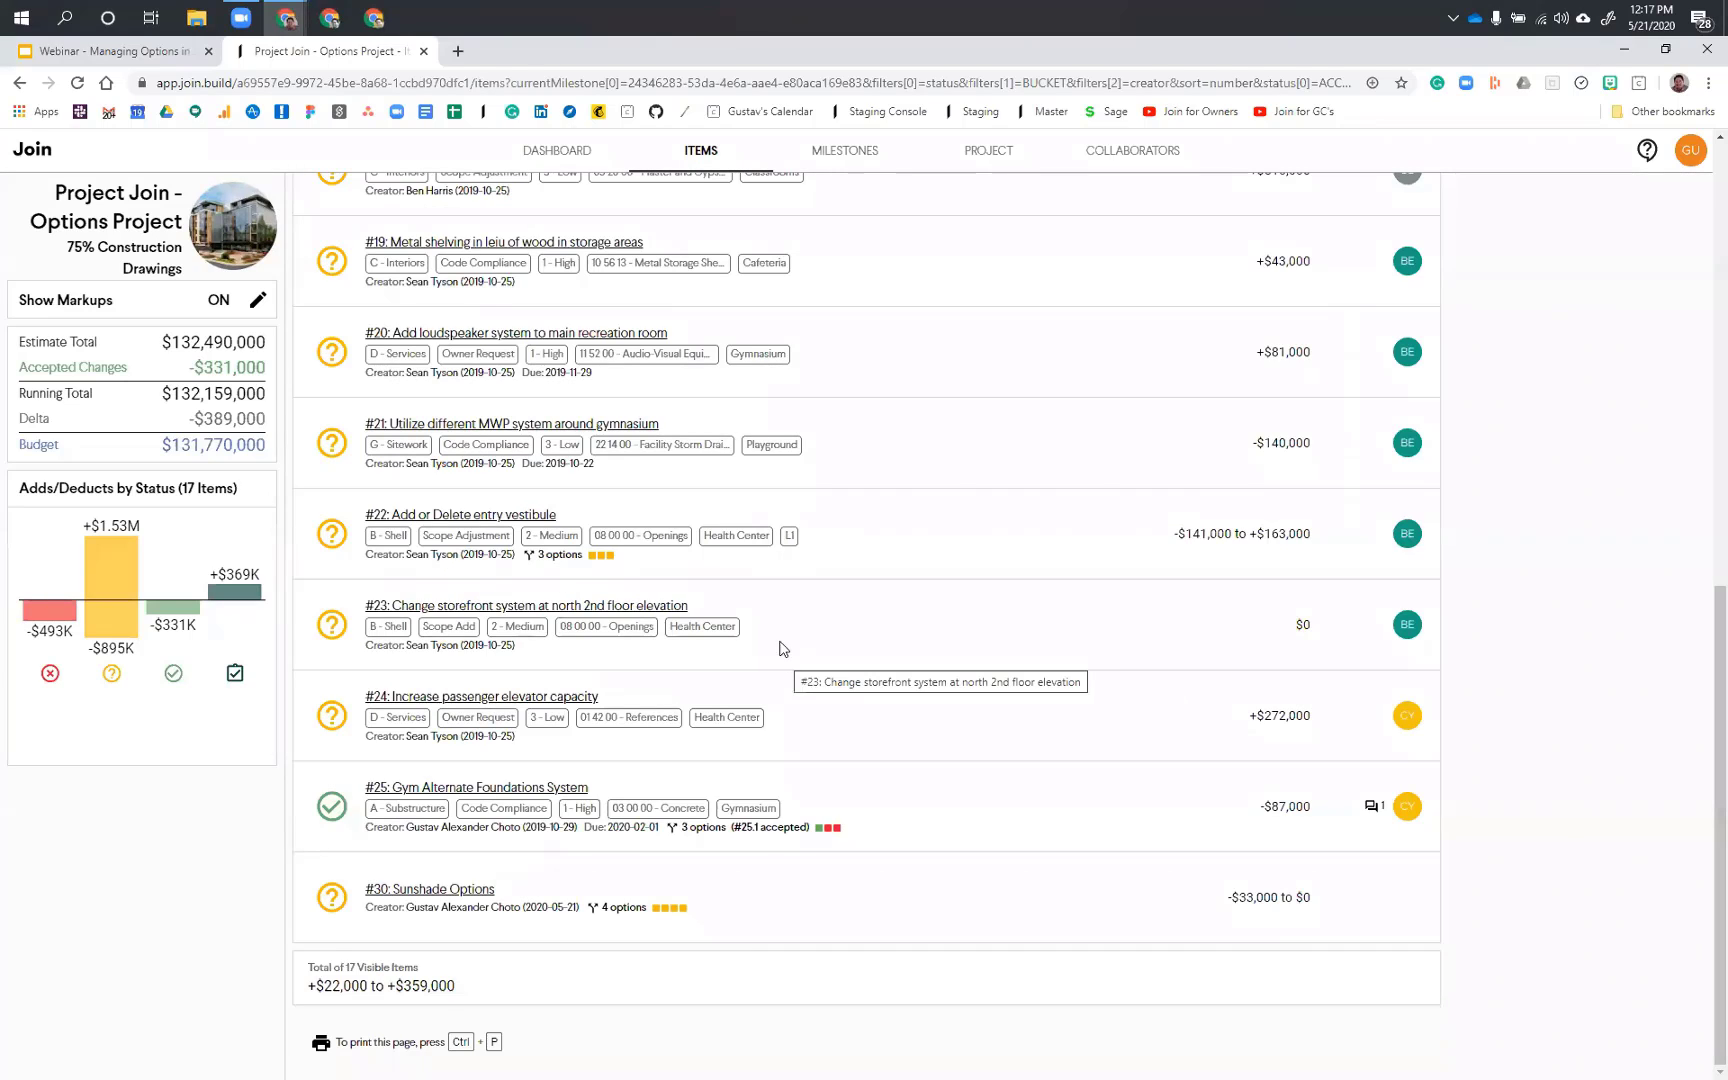
click(497, 516)
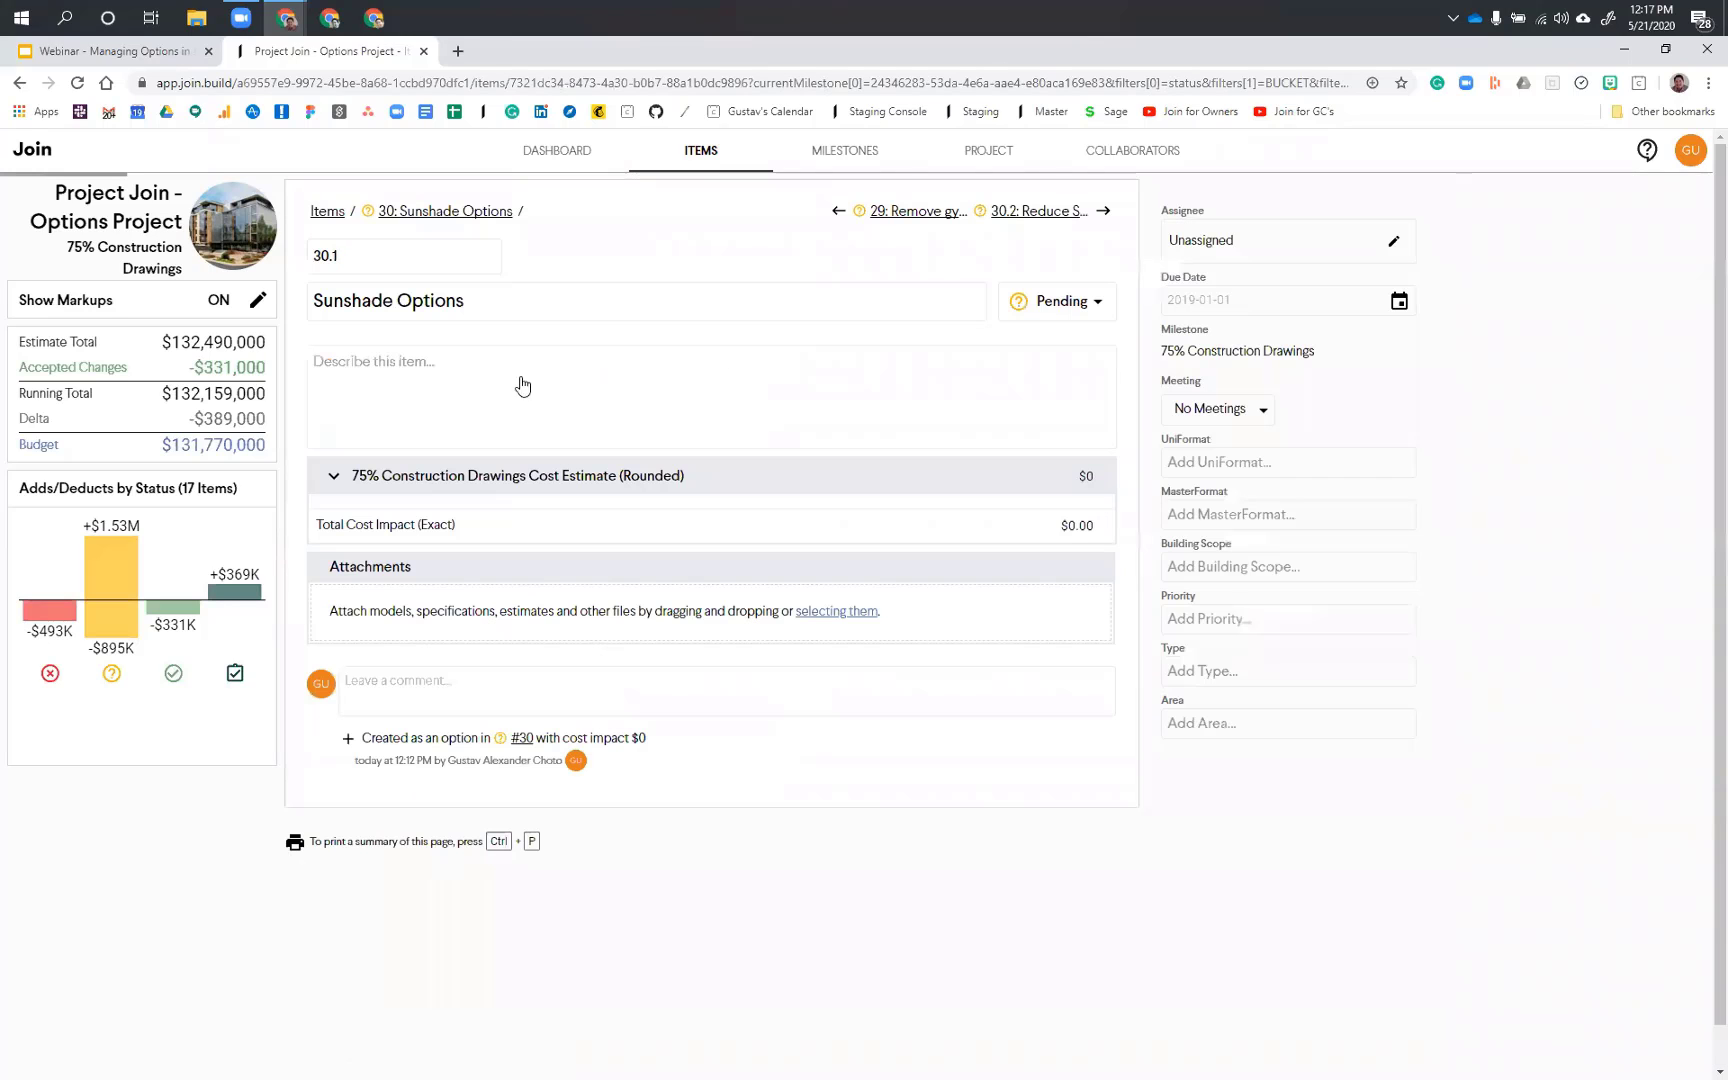
click(585, 258)
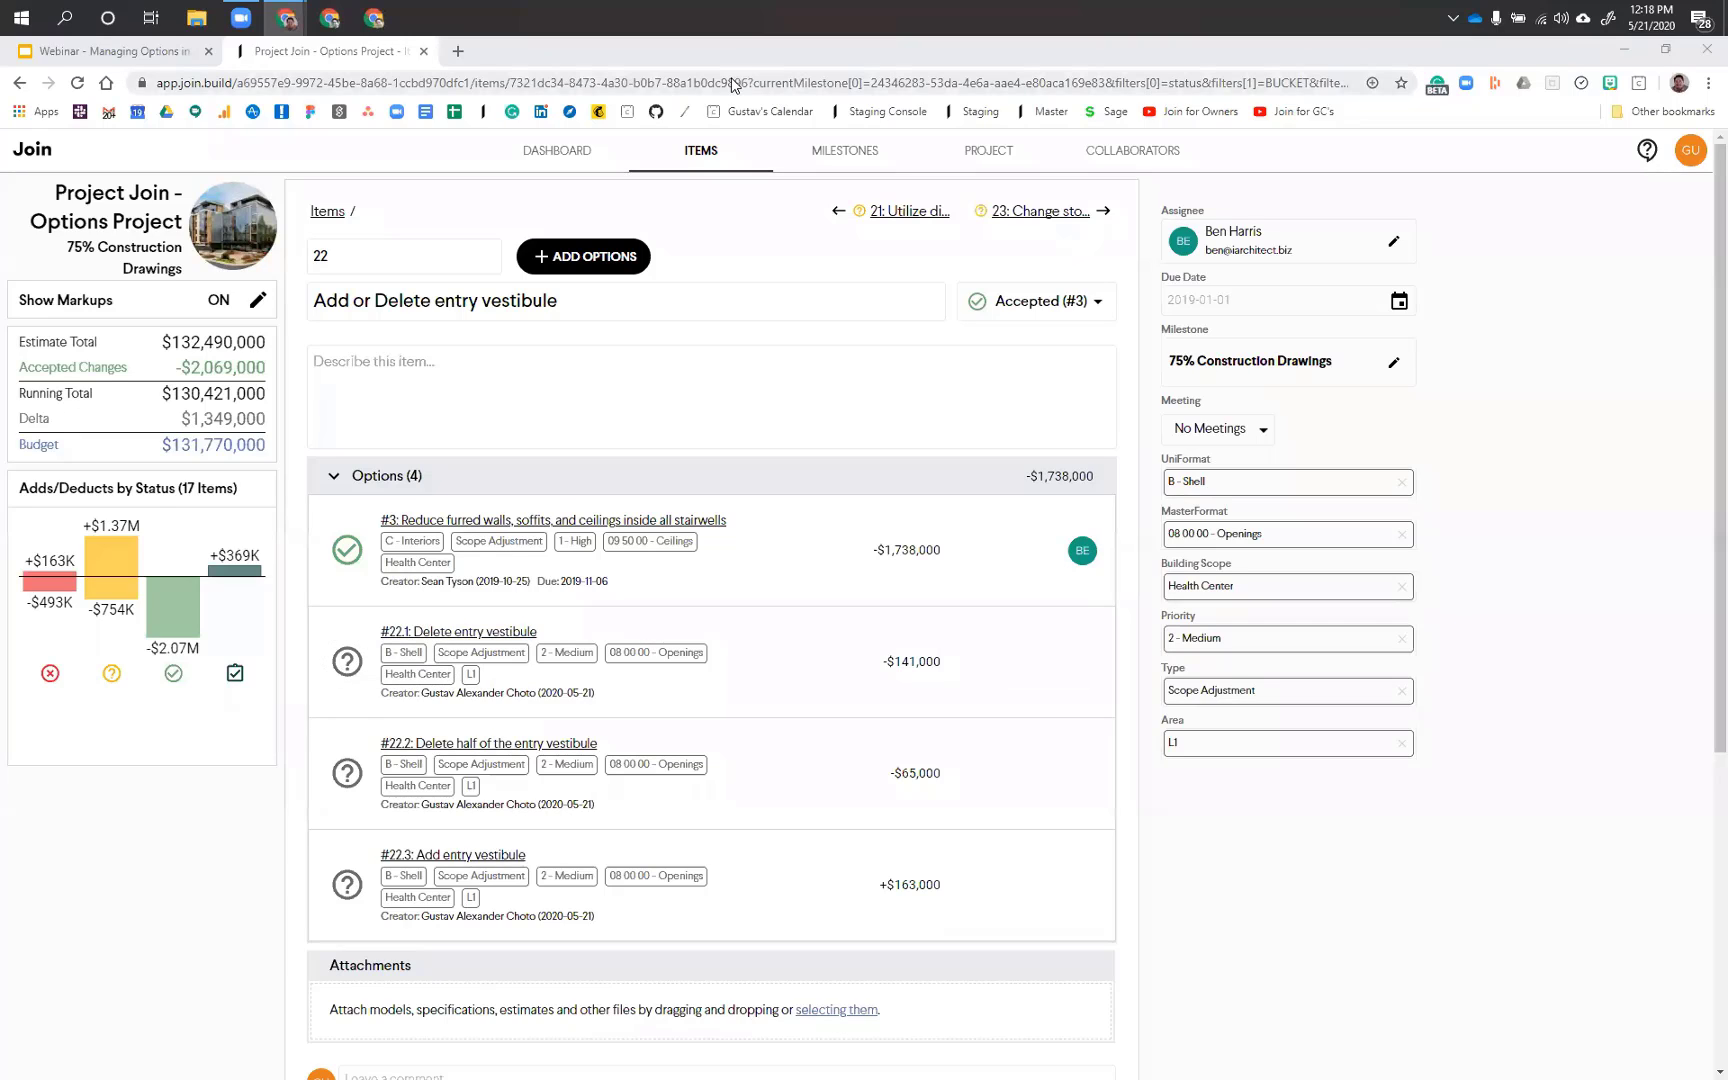
Step: Inspect the item #22 segments under Rejected and Accepted in the dashboard's Items chart grouped by status
click(583, 146)
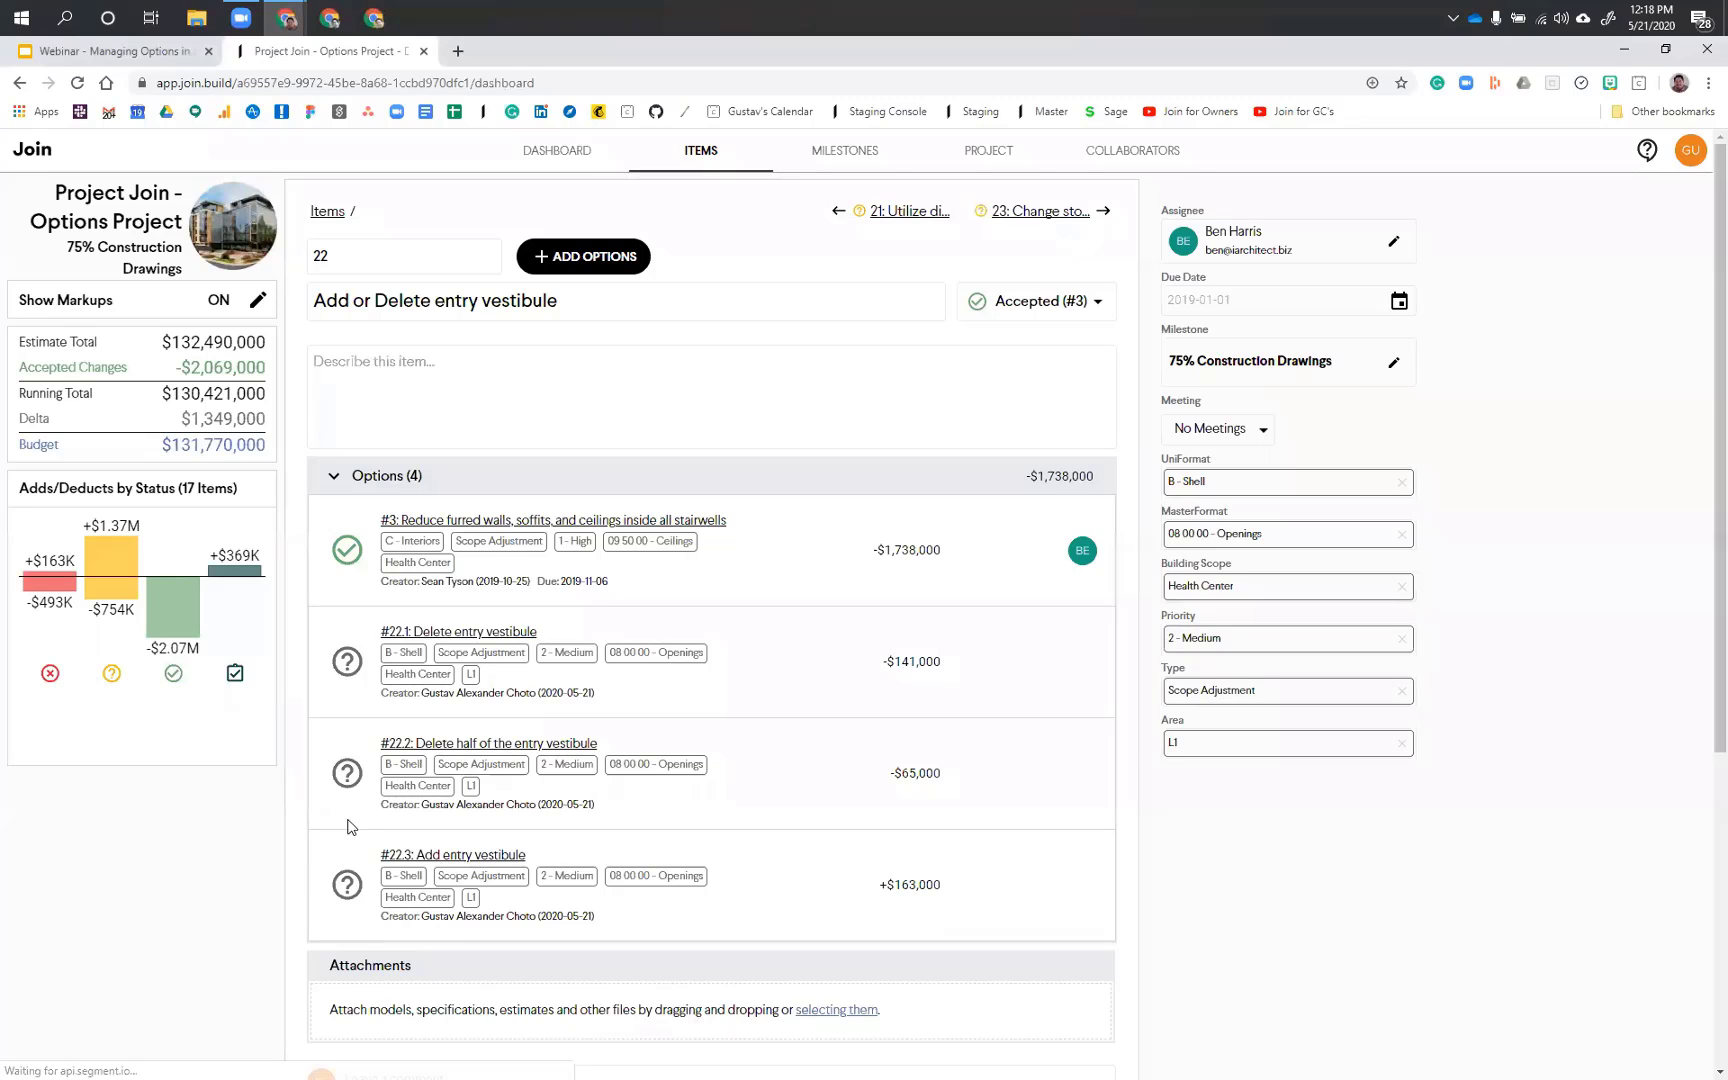
scroll(599, 628, down, 10)
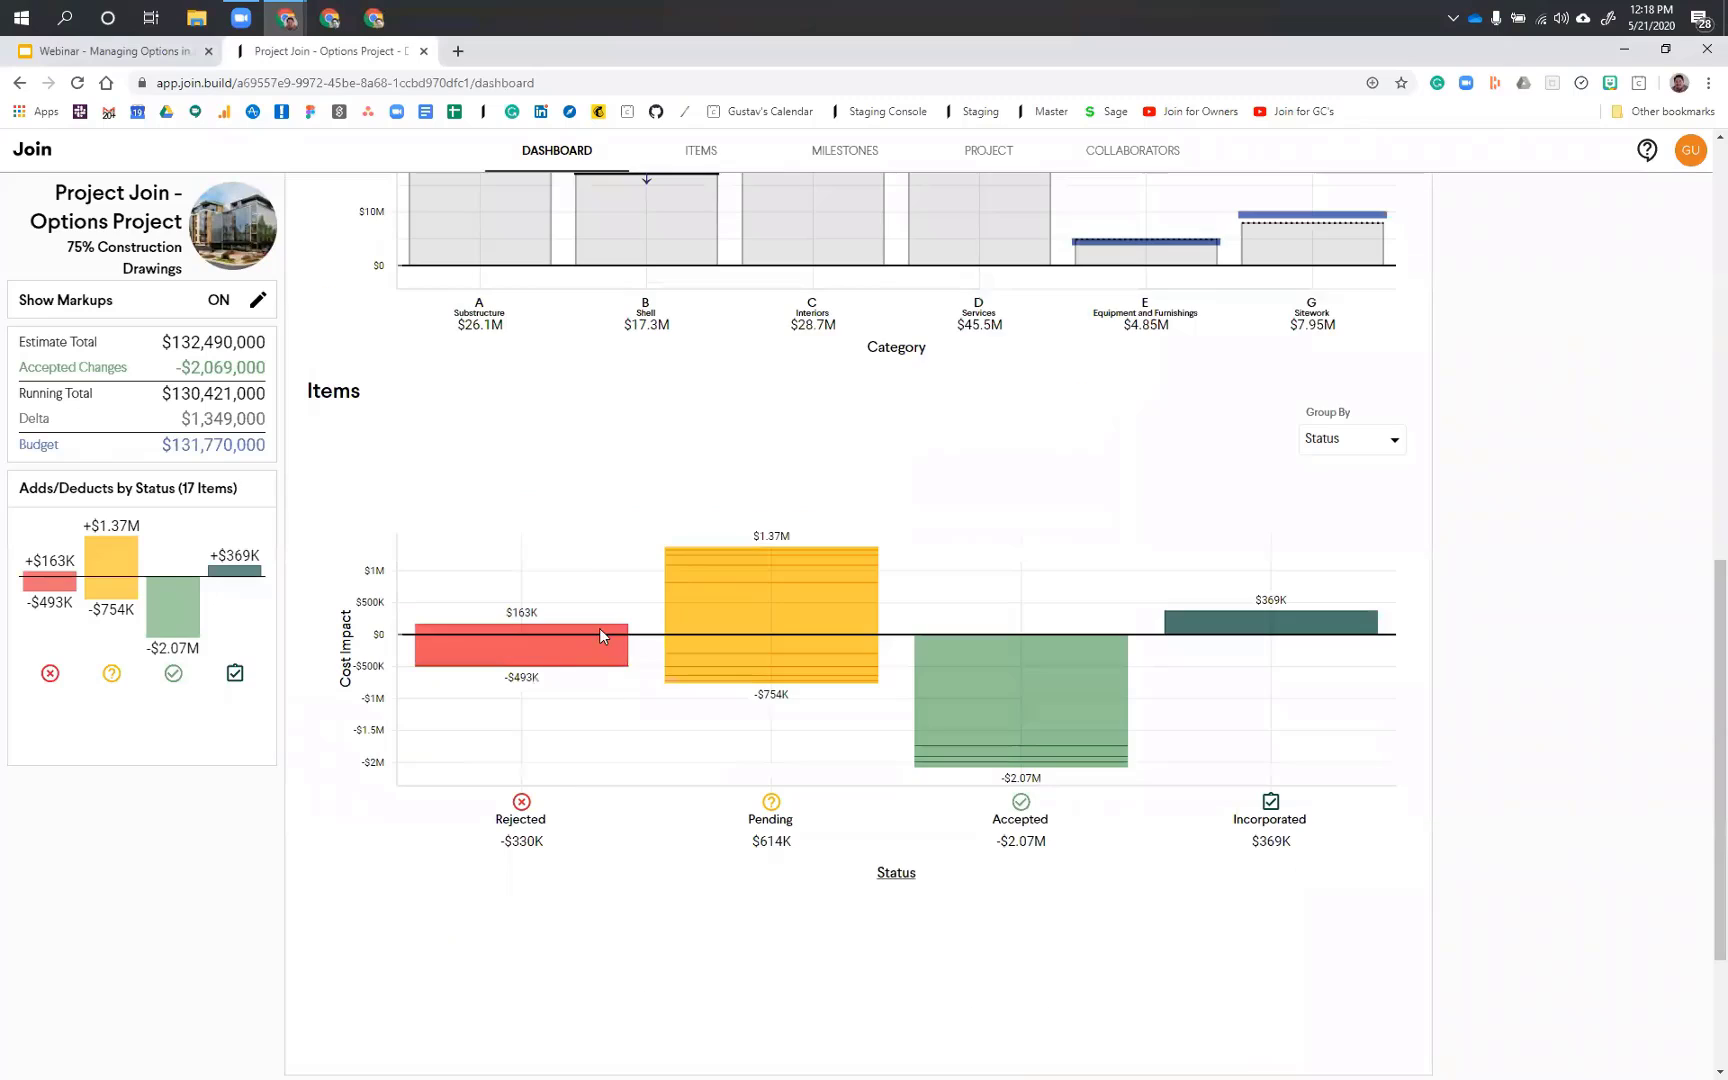
scroll(590, 549, down, 1)
click(590, 548)
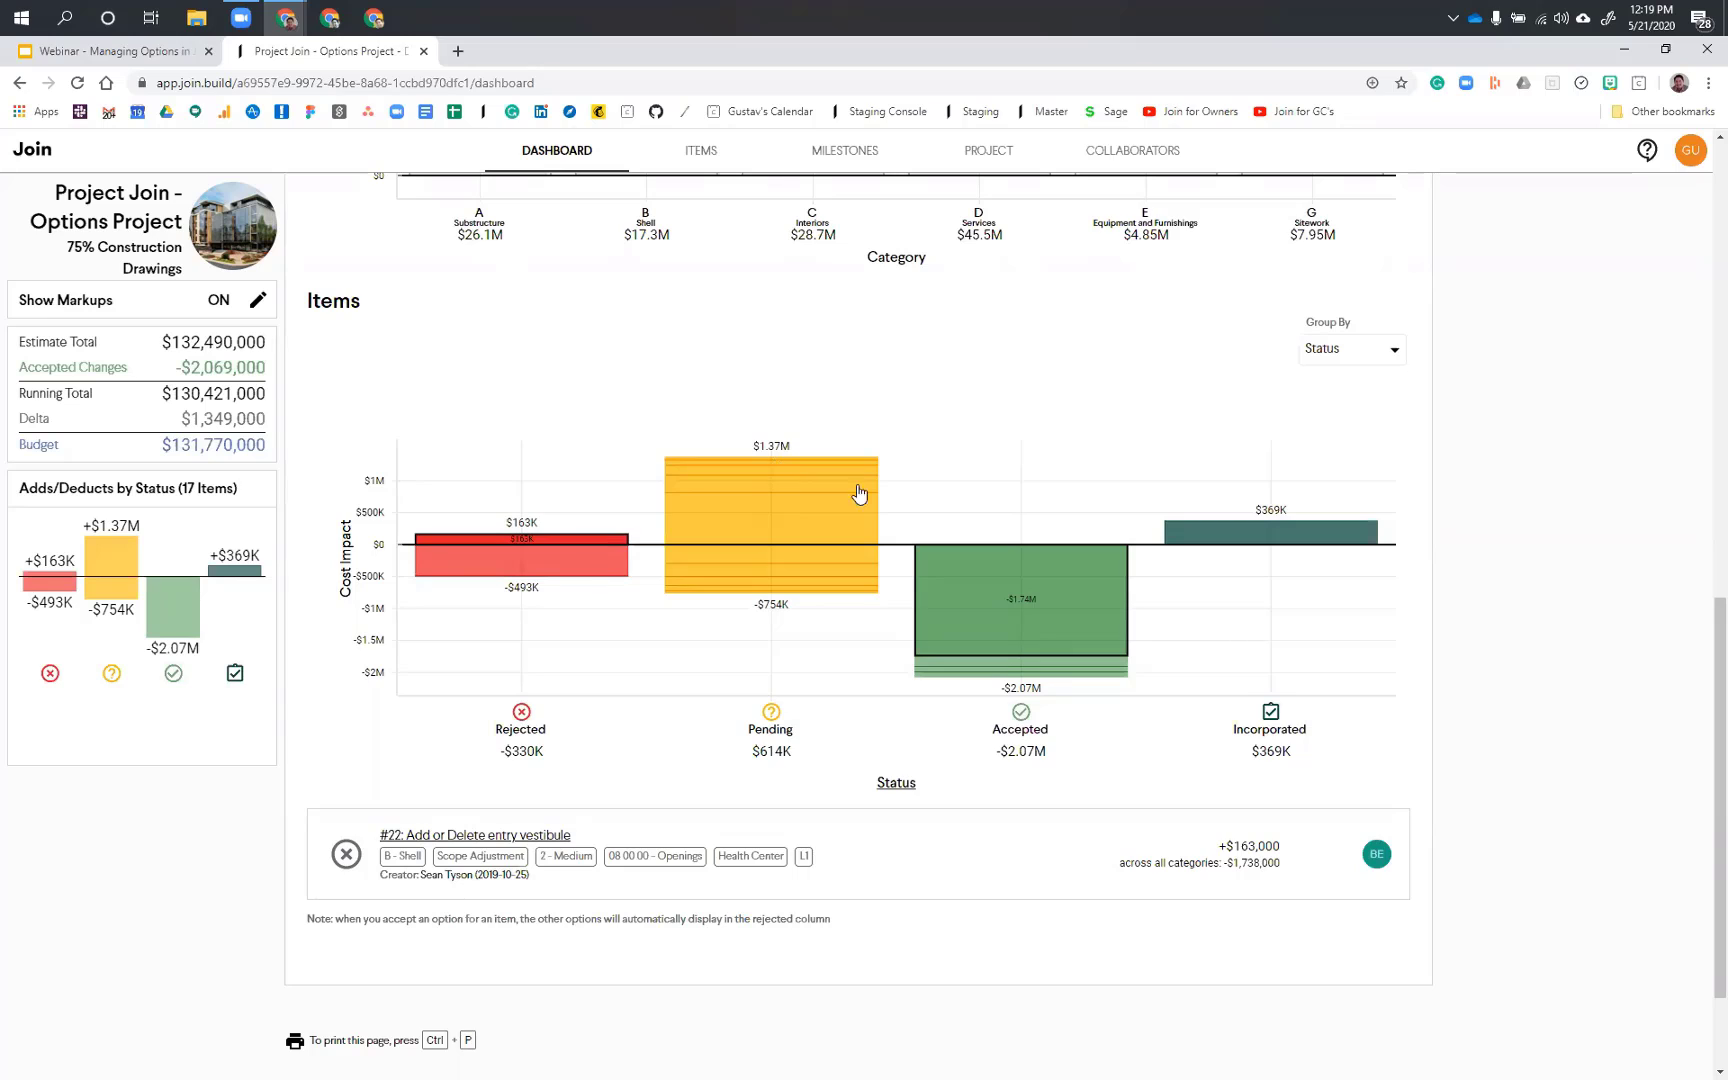
click(1040, 662)
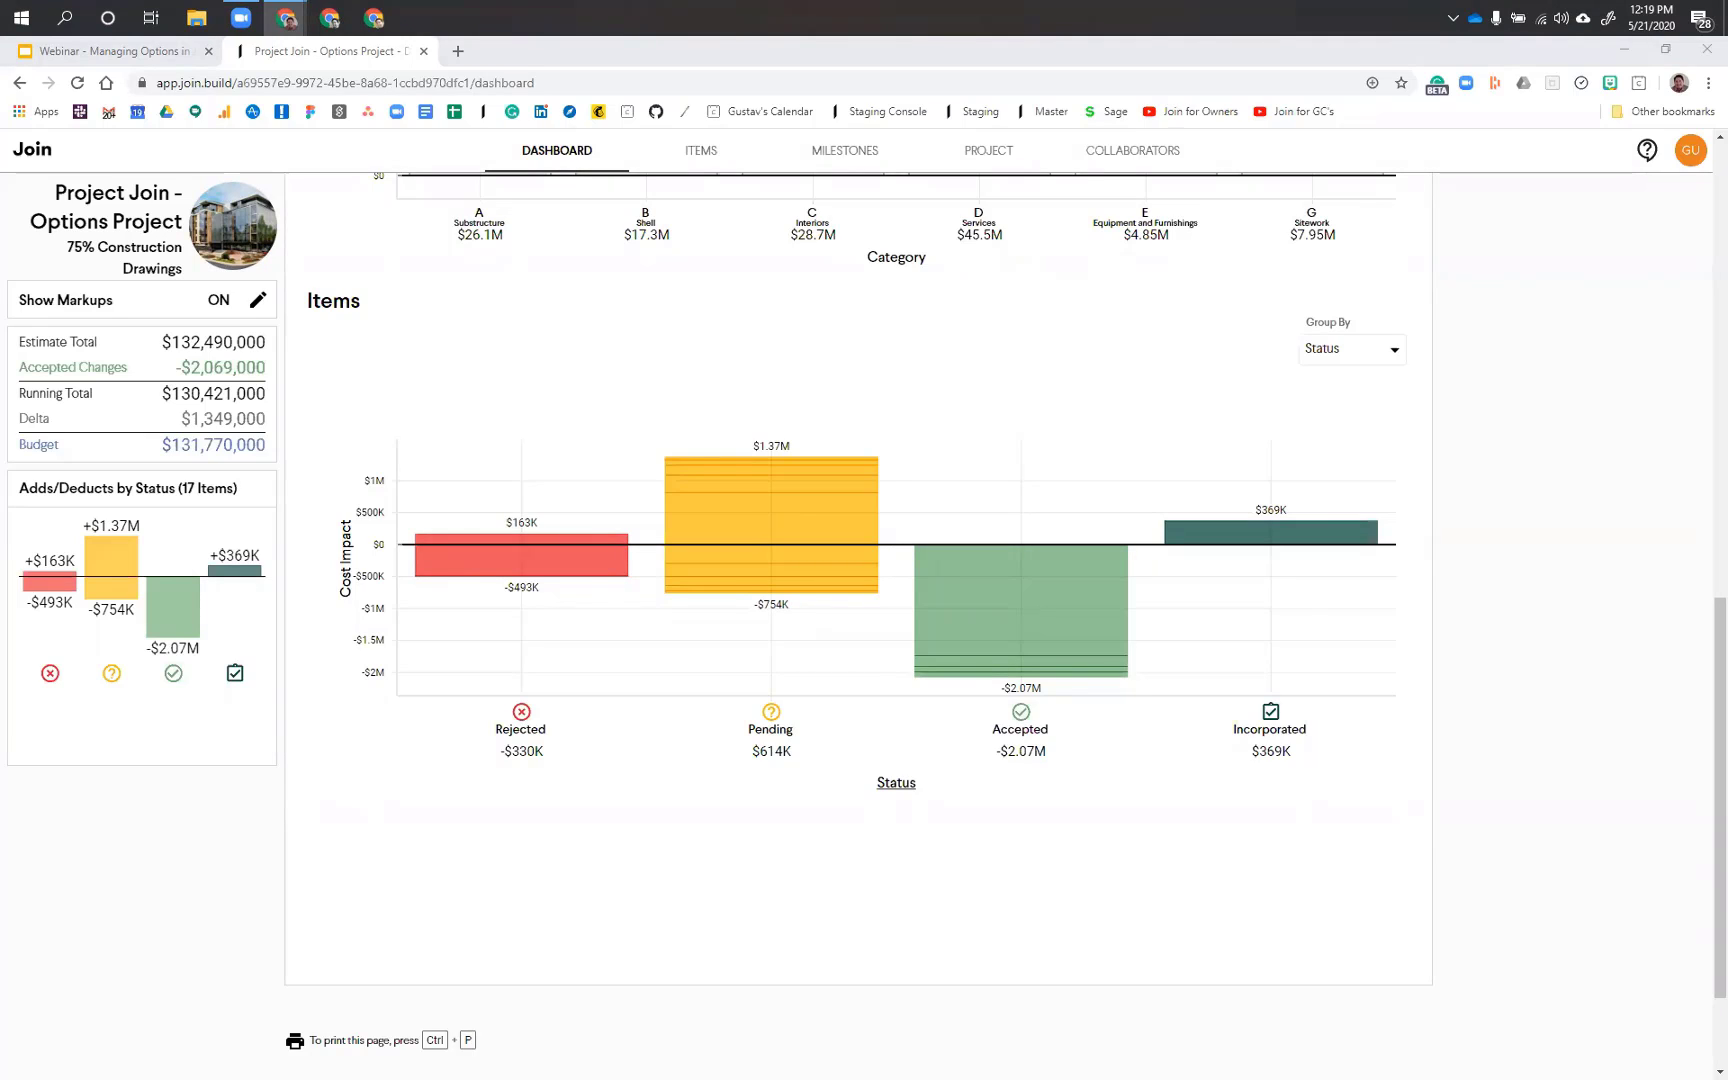
Step: Open item #22's Delete entry vestibule option and examine the UniFormat categories and column options of its direct costs
click(688, 153)
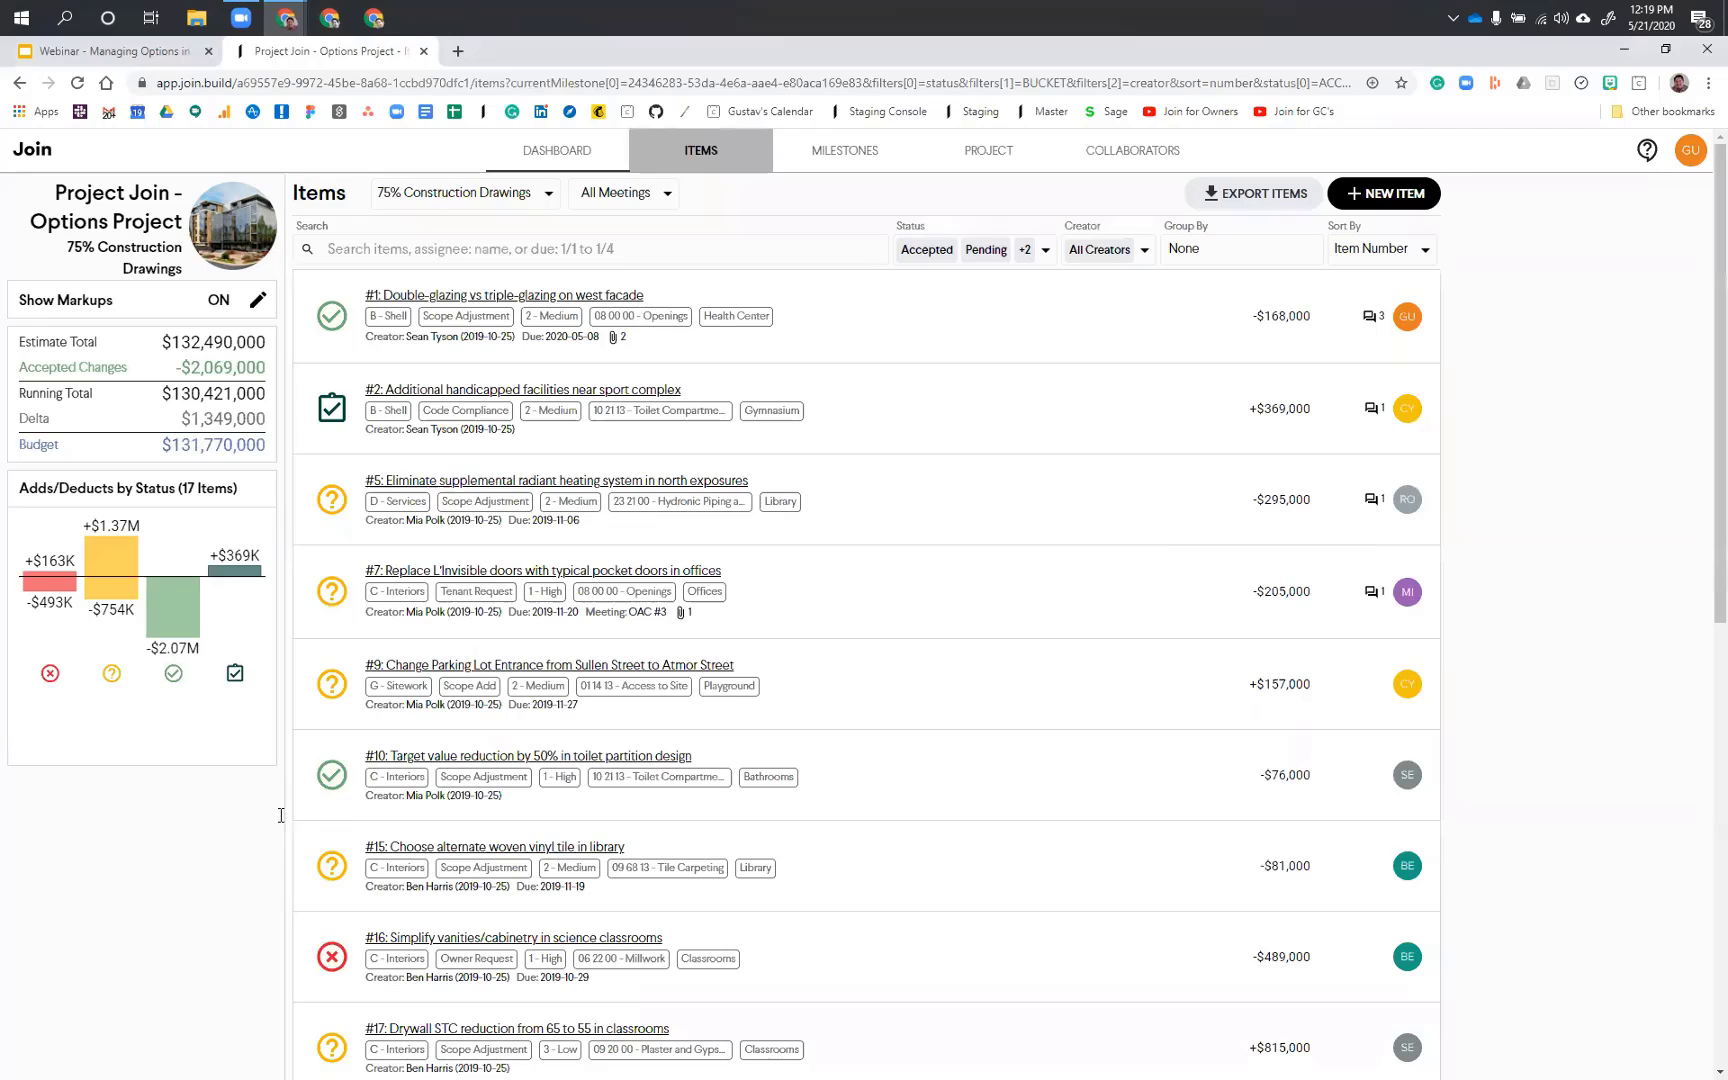
scroll(427, 679, down, 9)
click(461, 515)
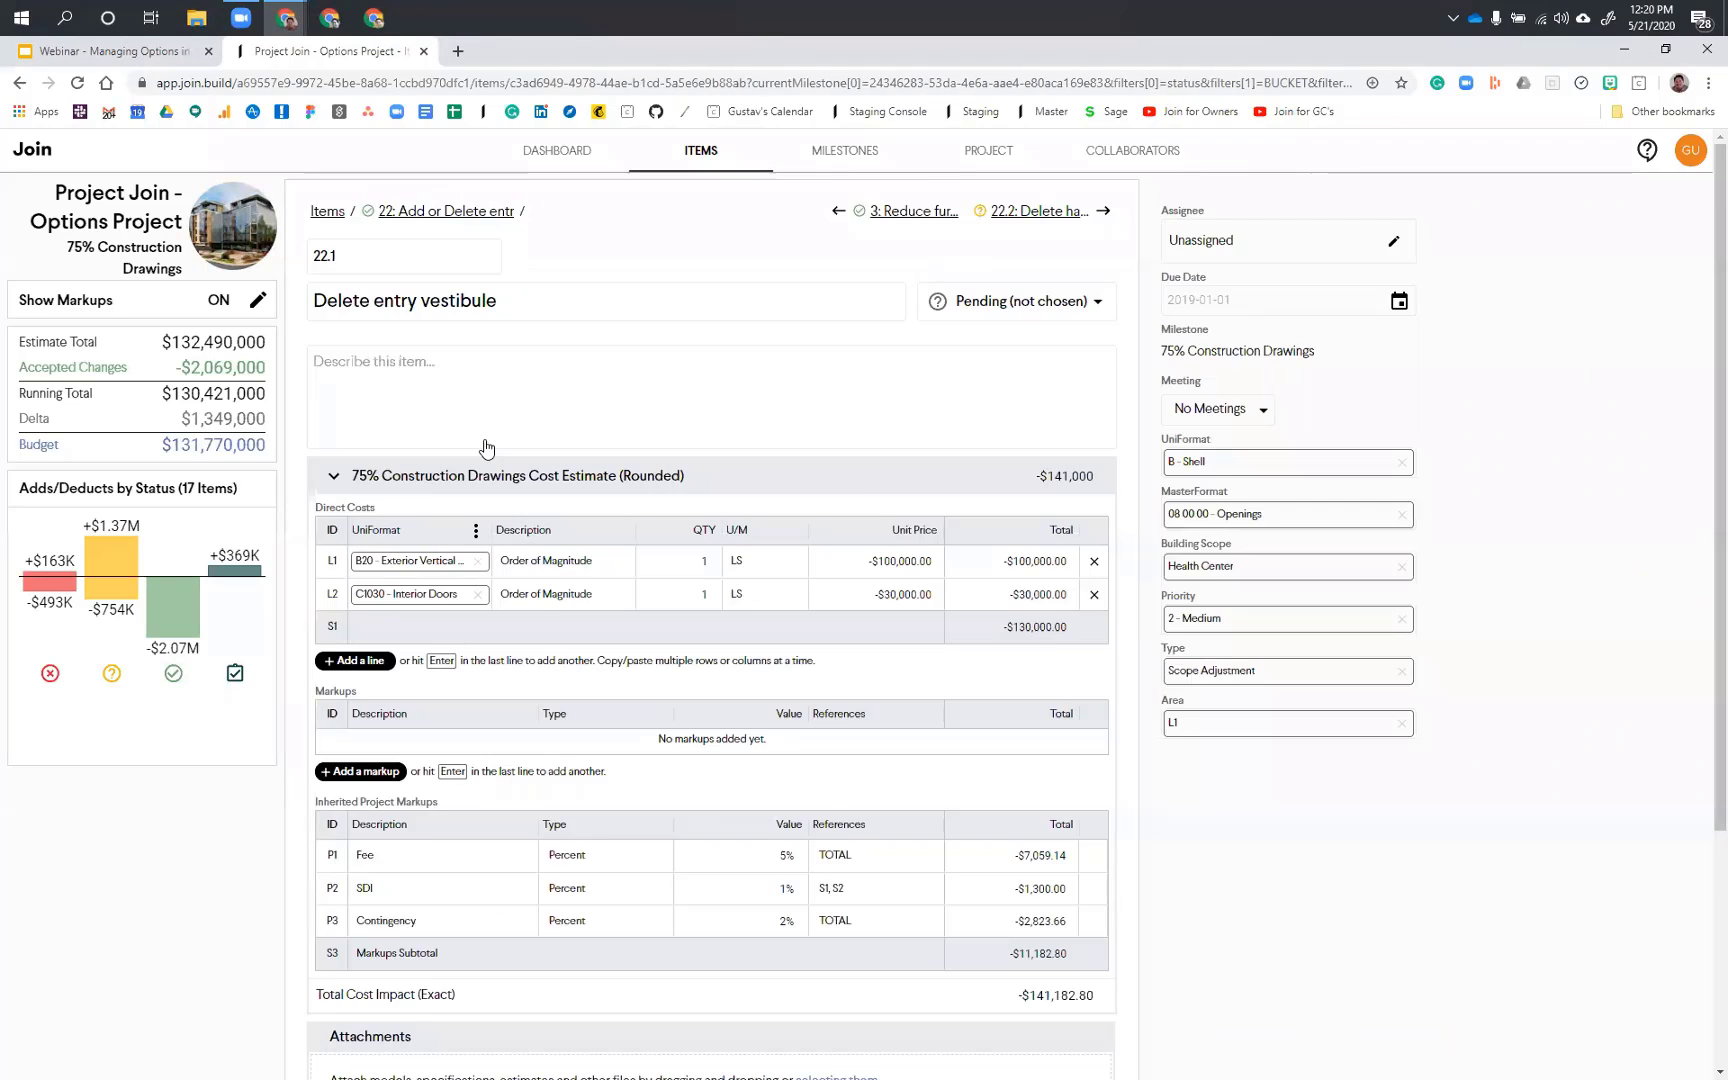
scroll(486, 448, down, 1)
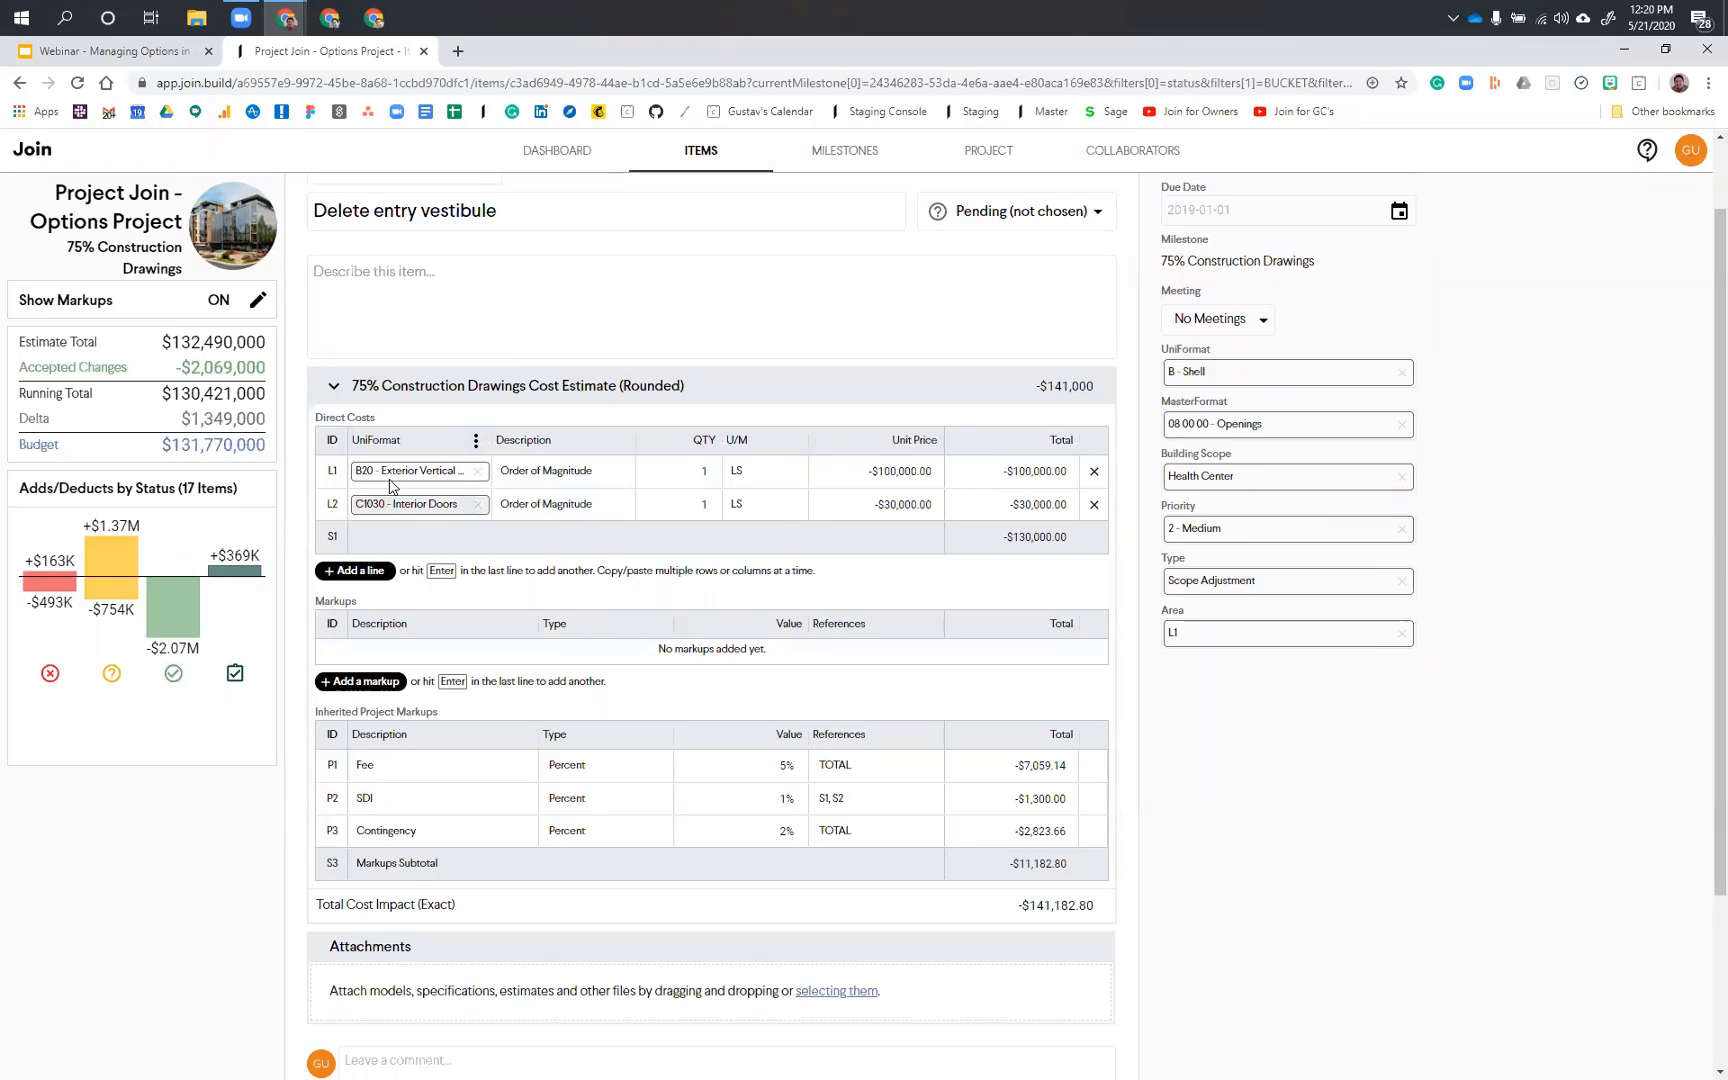
click(477, 442)
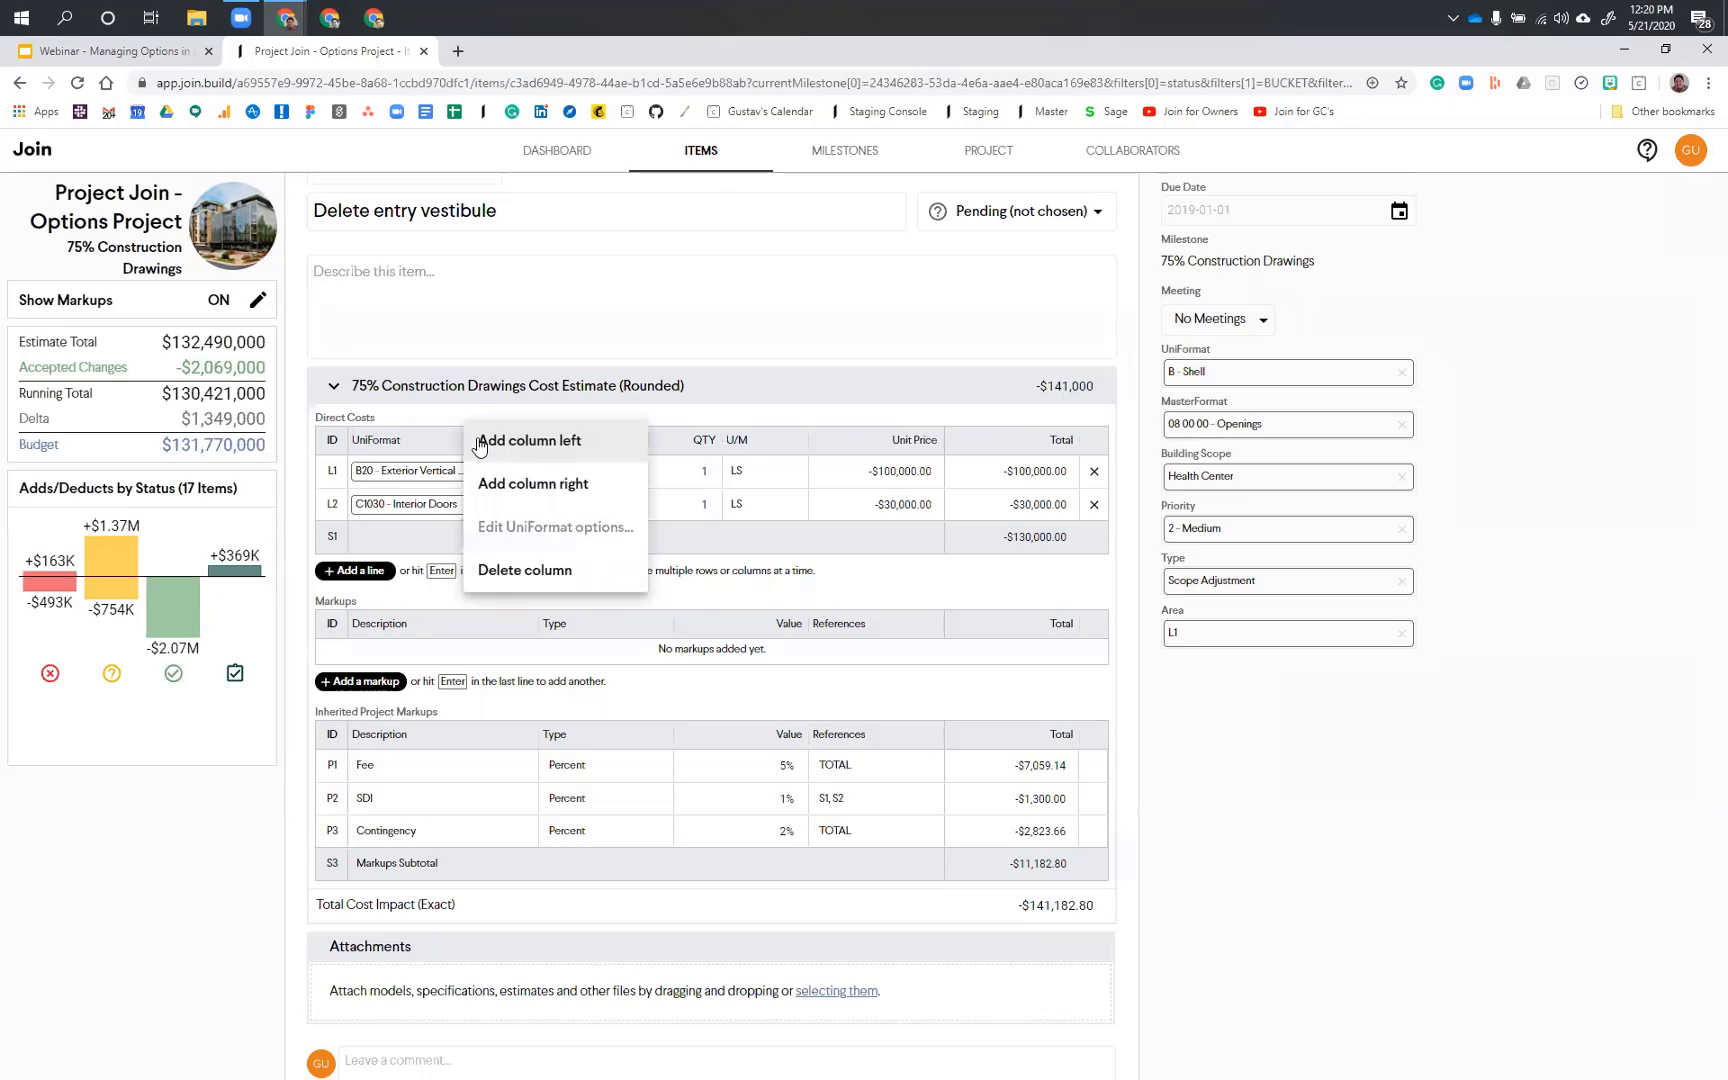
click(417, 412)
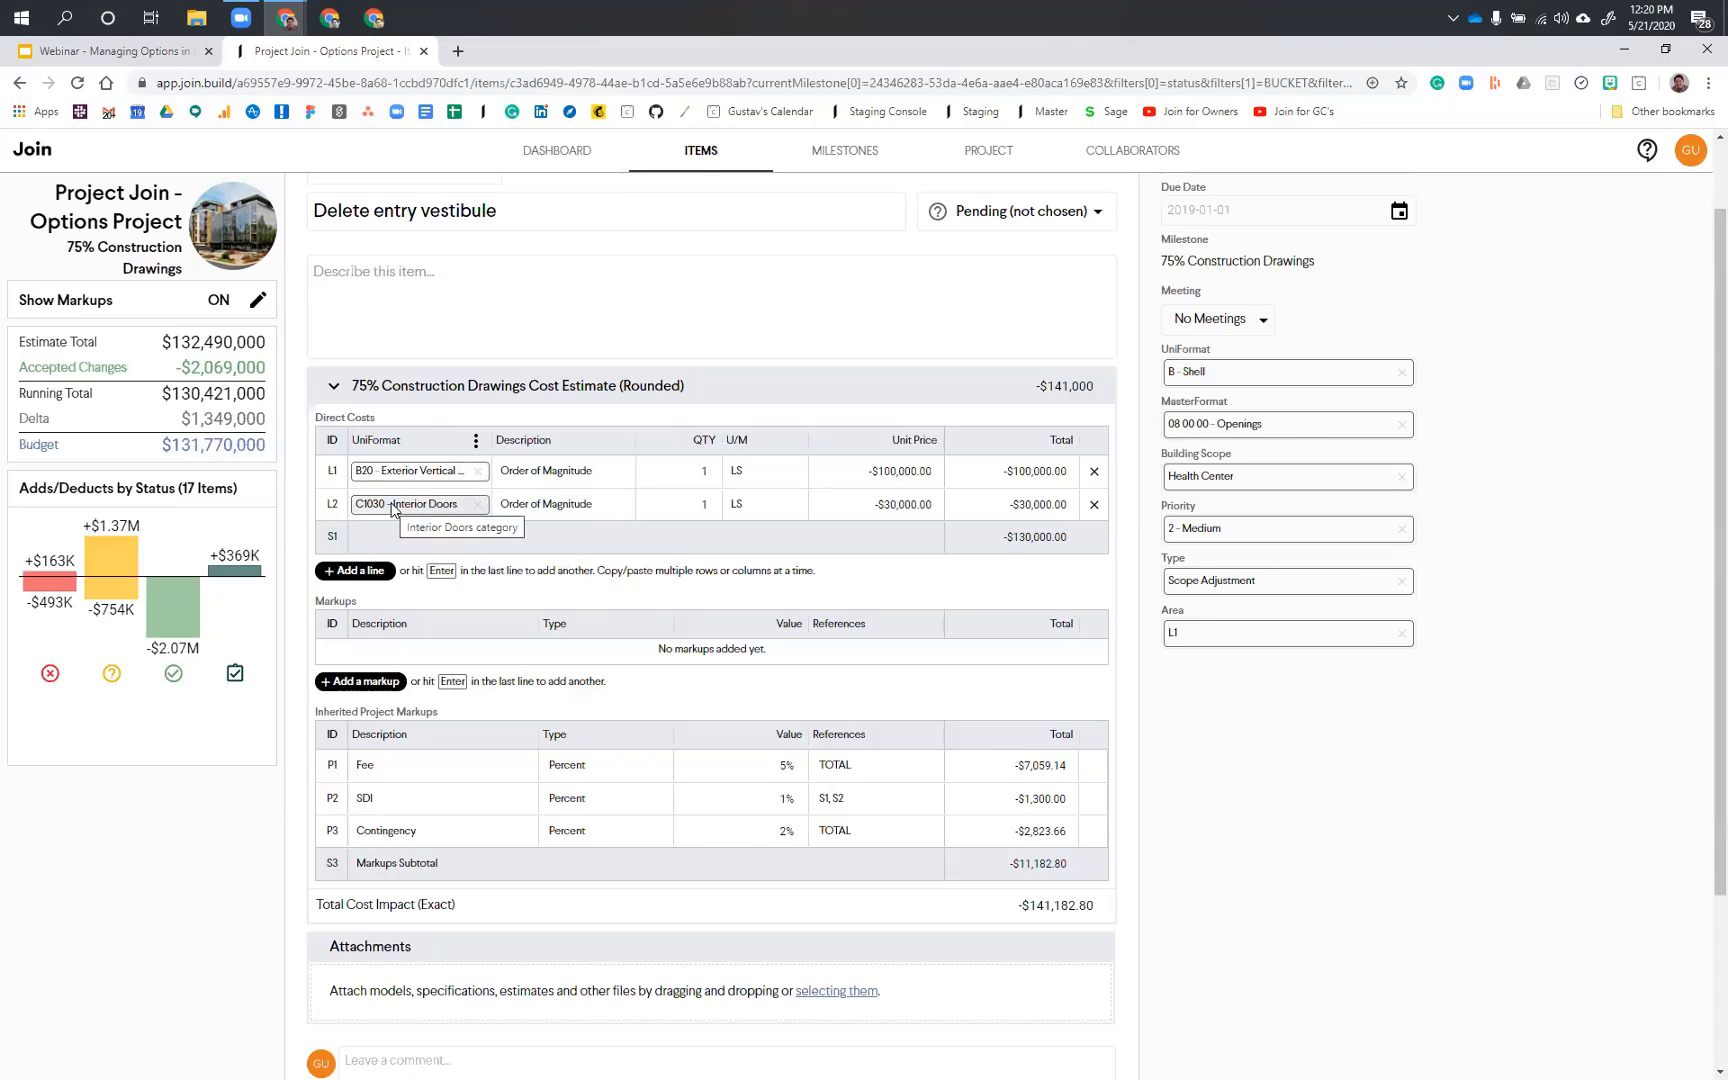
Step: Group the dashboard's Items chart by UniFormat and inspect the item #22 segments in the Shell and Interiors categories
click(558, 150)
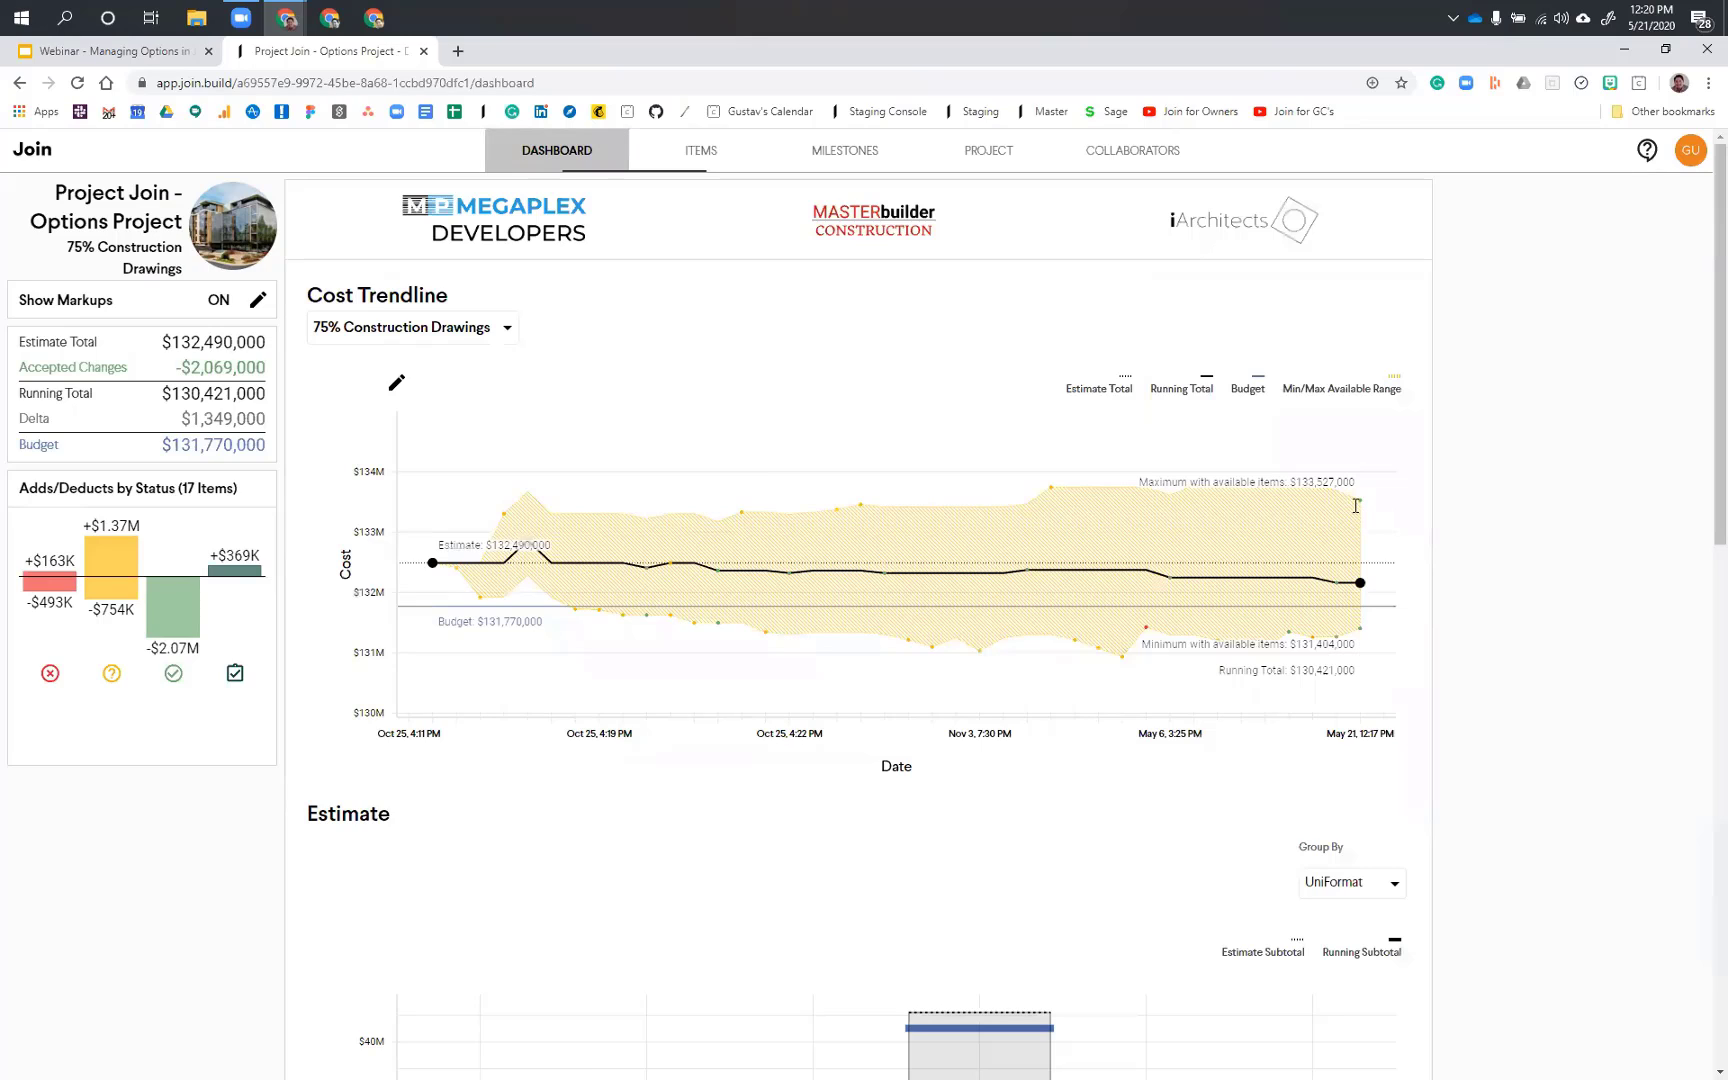
scroll(1493, 629, down, 8)
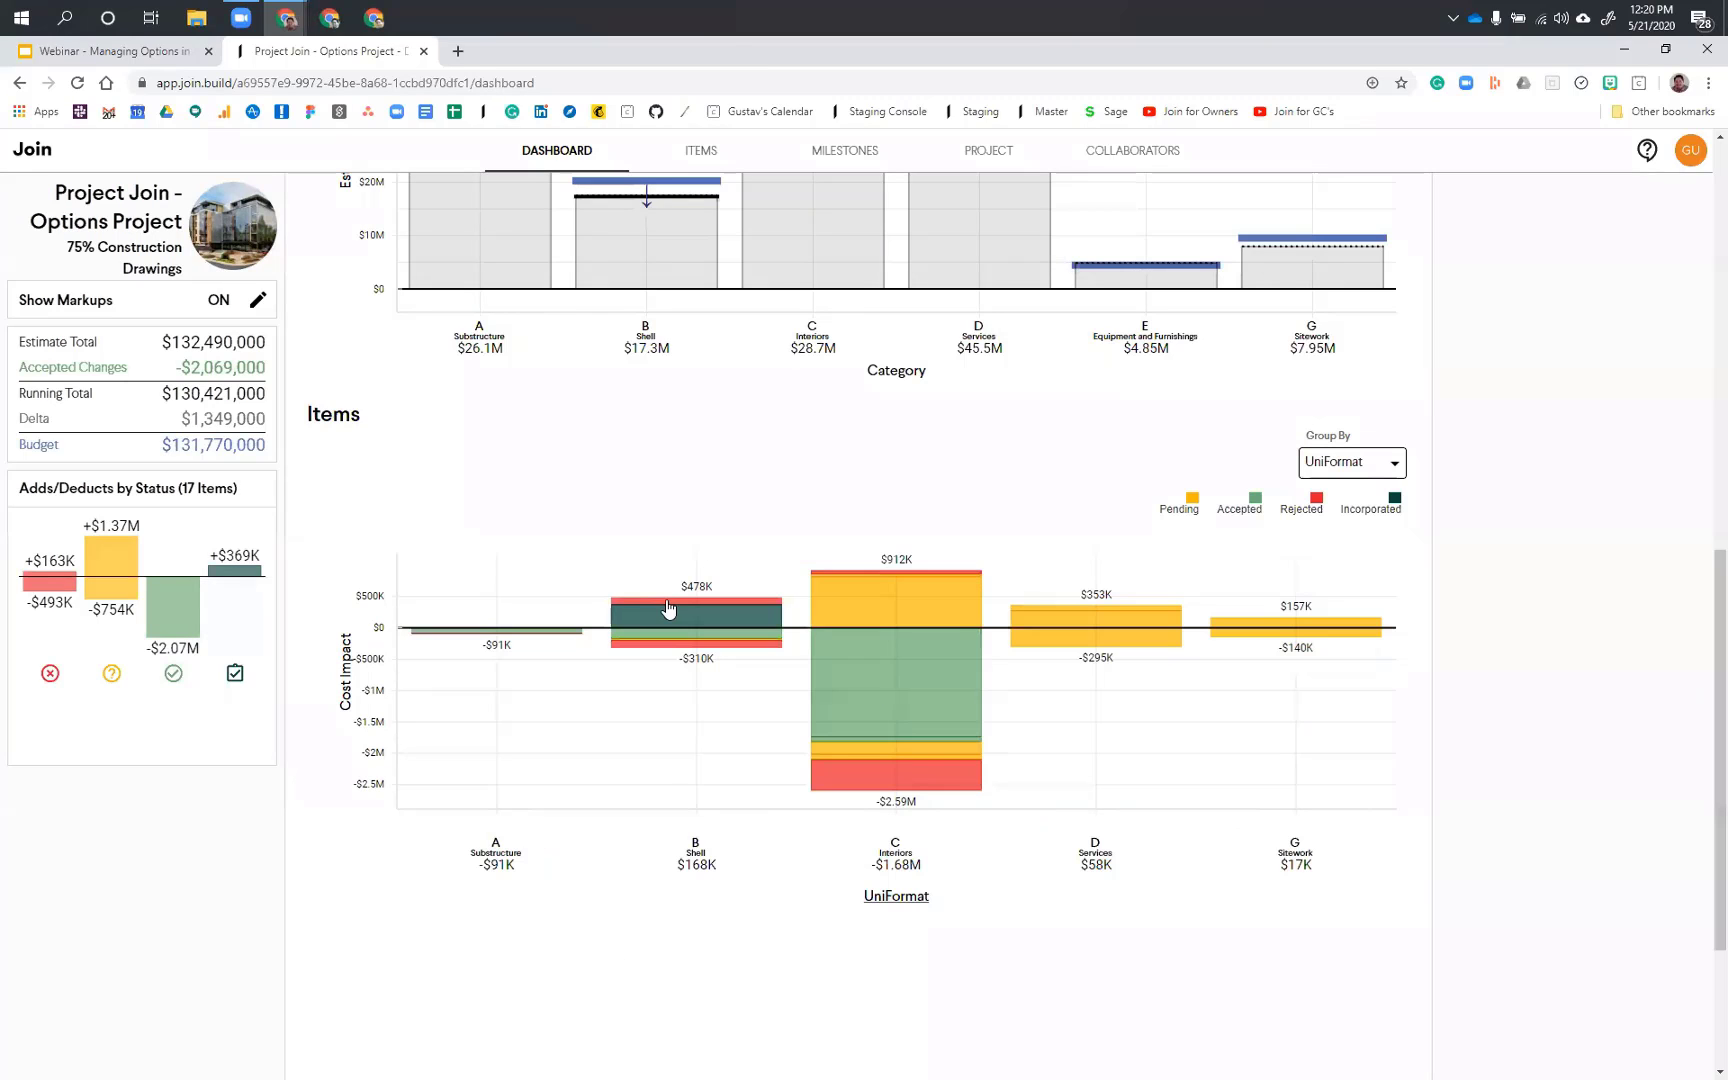
click(667, 601)
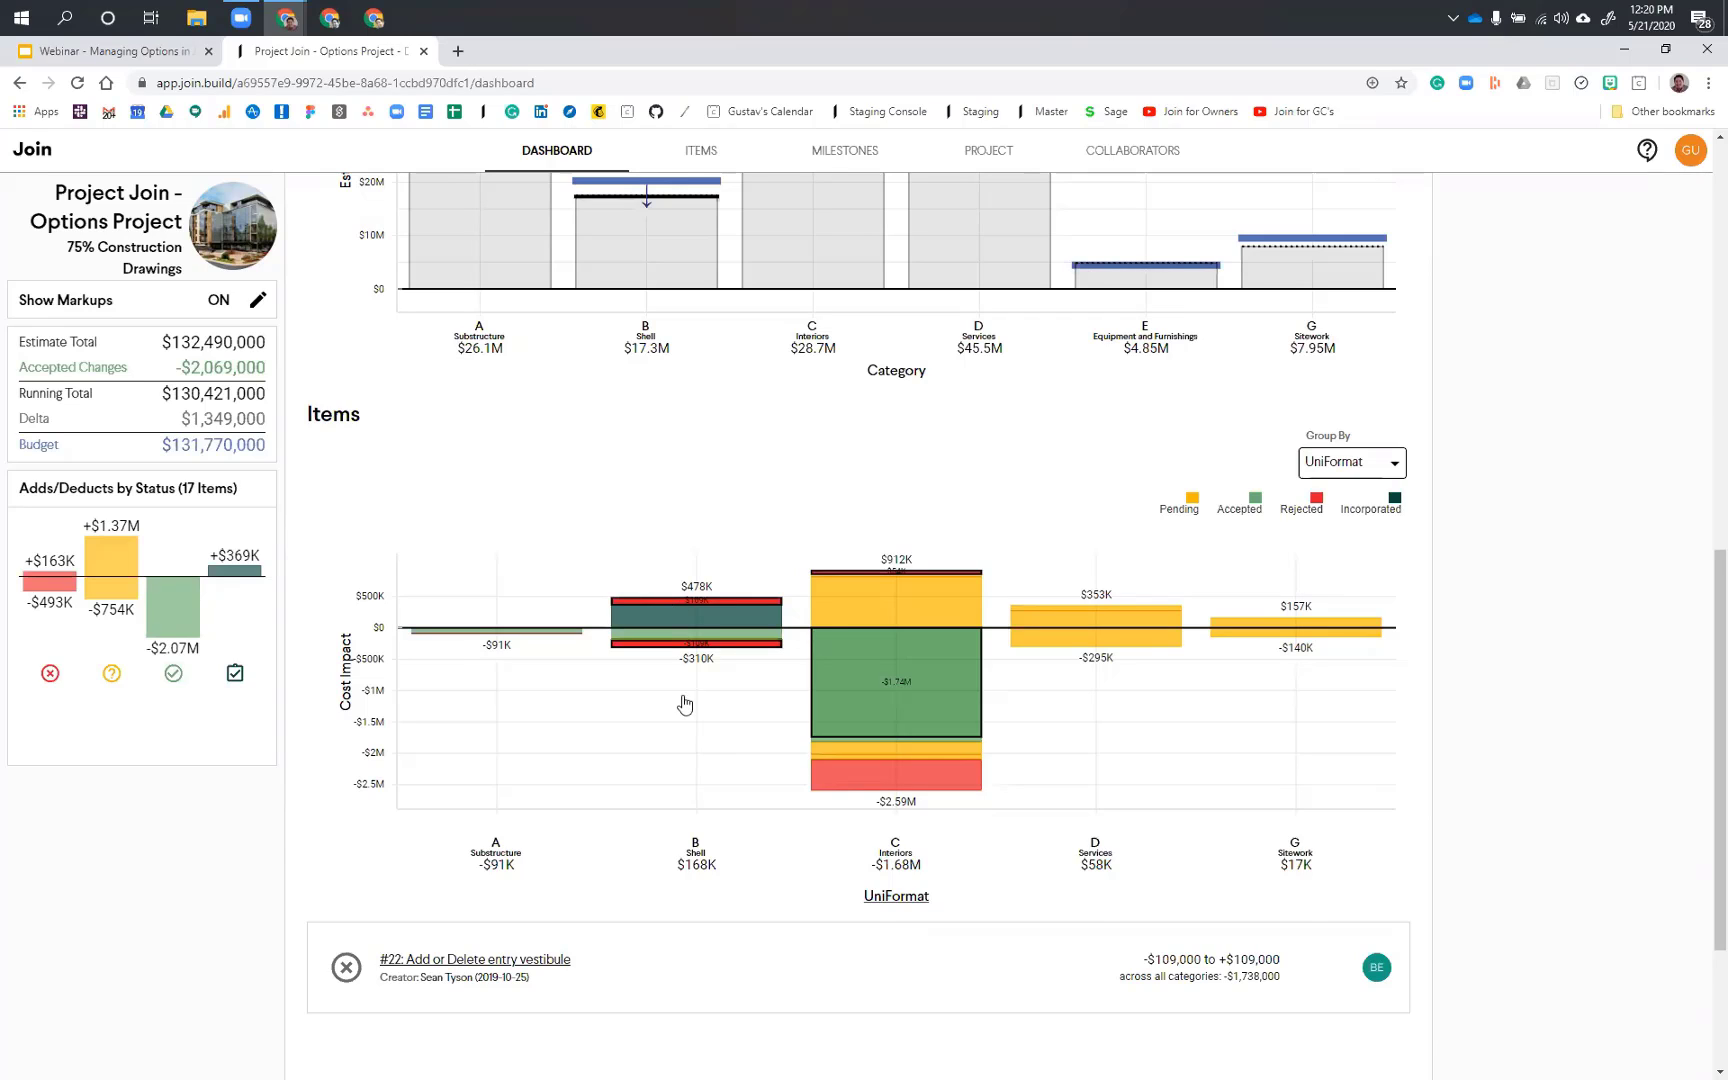
click(824, 716)
click(897, 690)
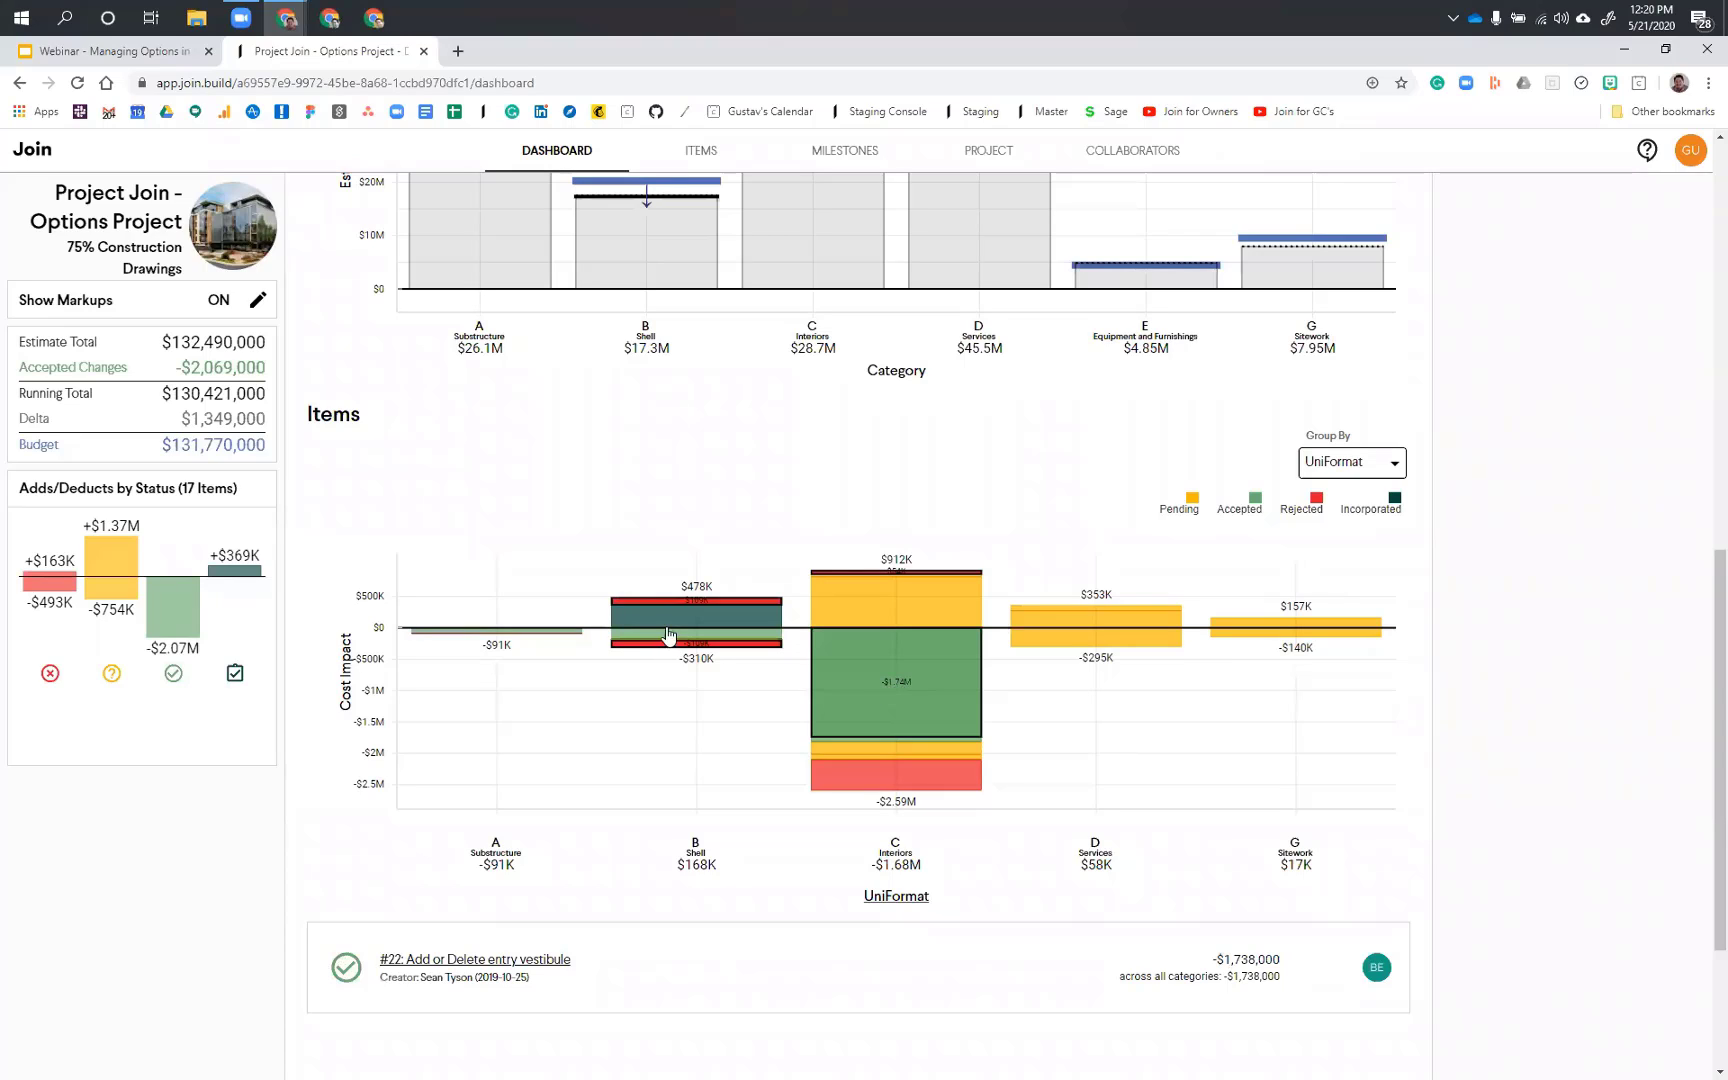
Step: Inspect the rejected and incorporated segments of the Shell category in the Items chart grouped by UniFormat
click(690, 602)
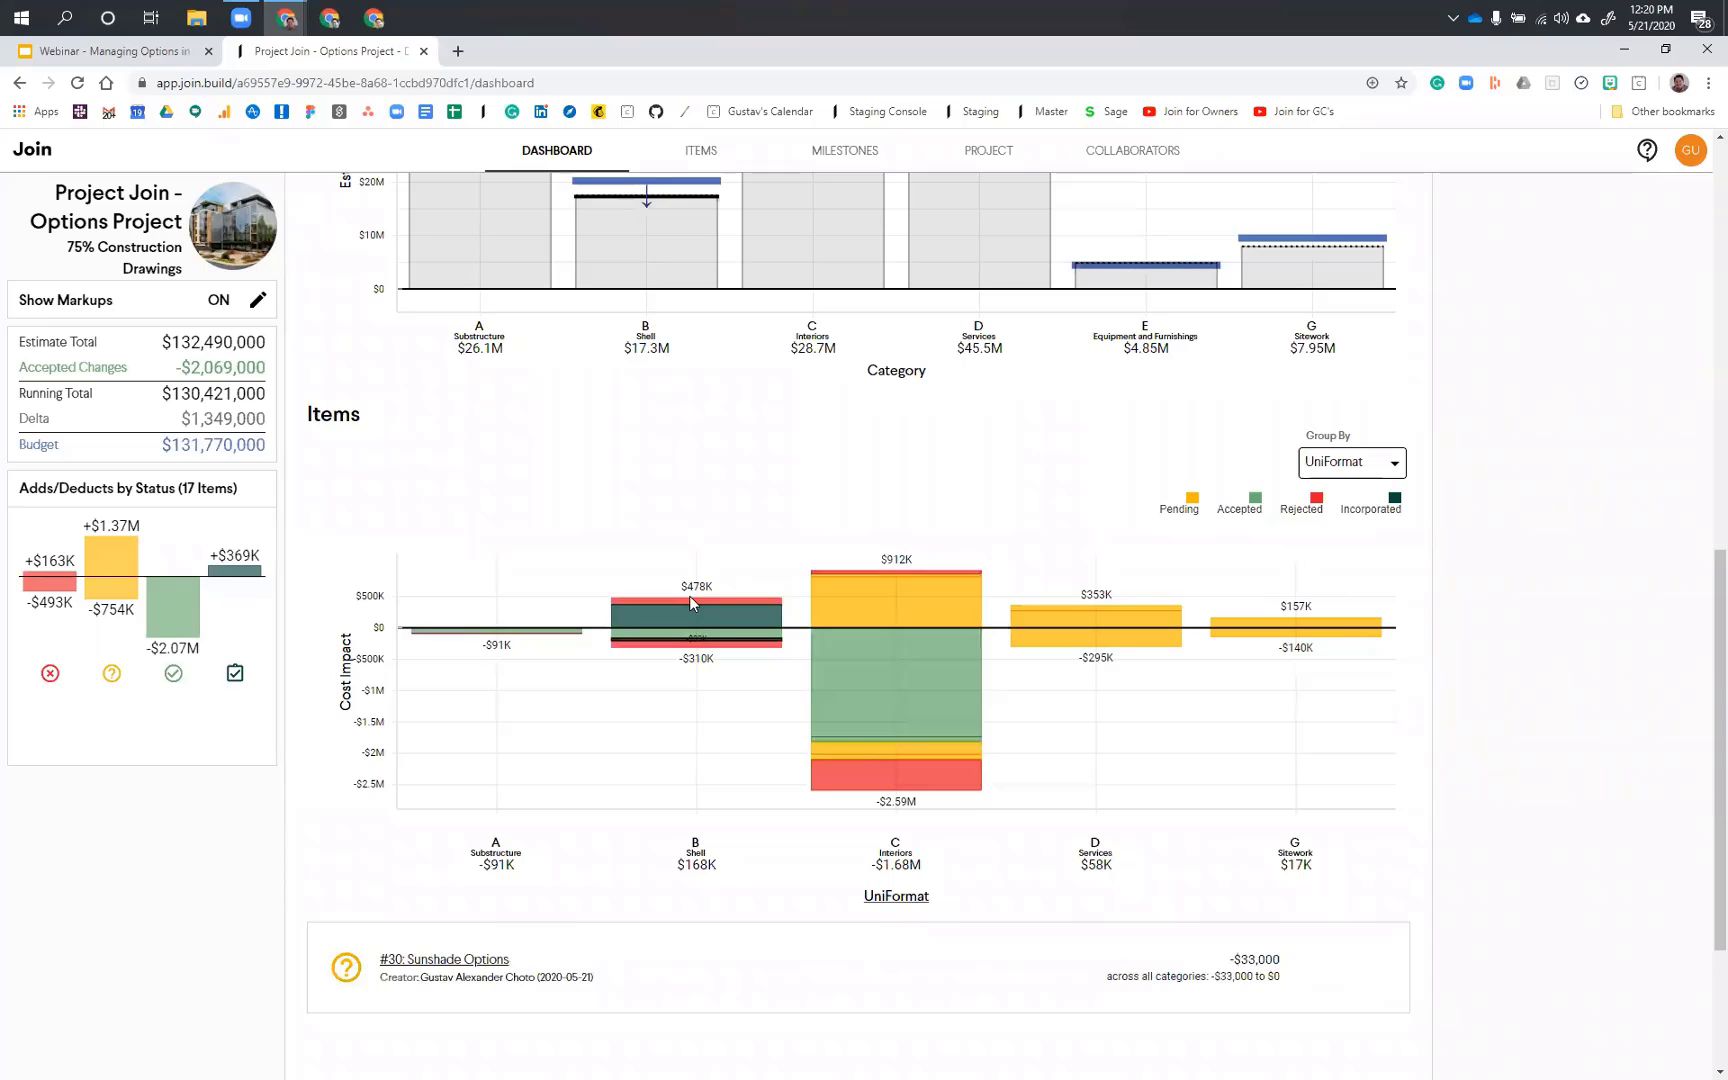
click(690, 601)
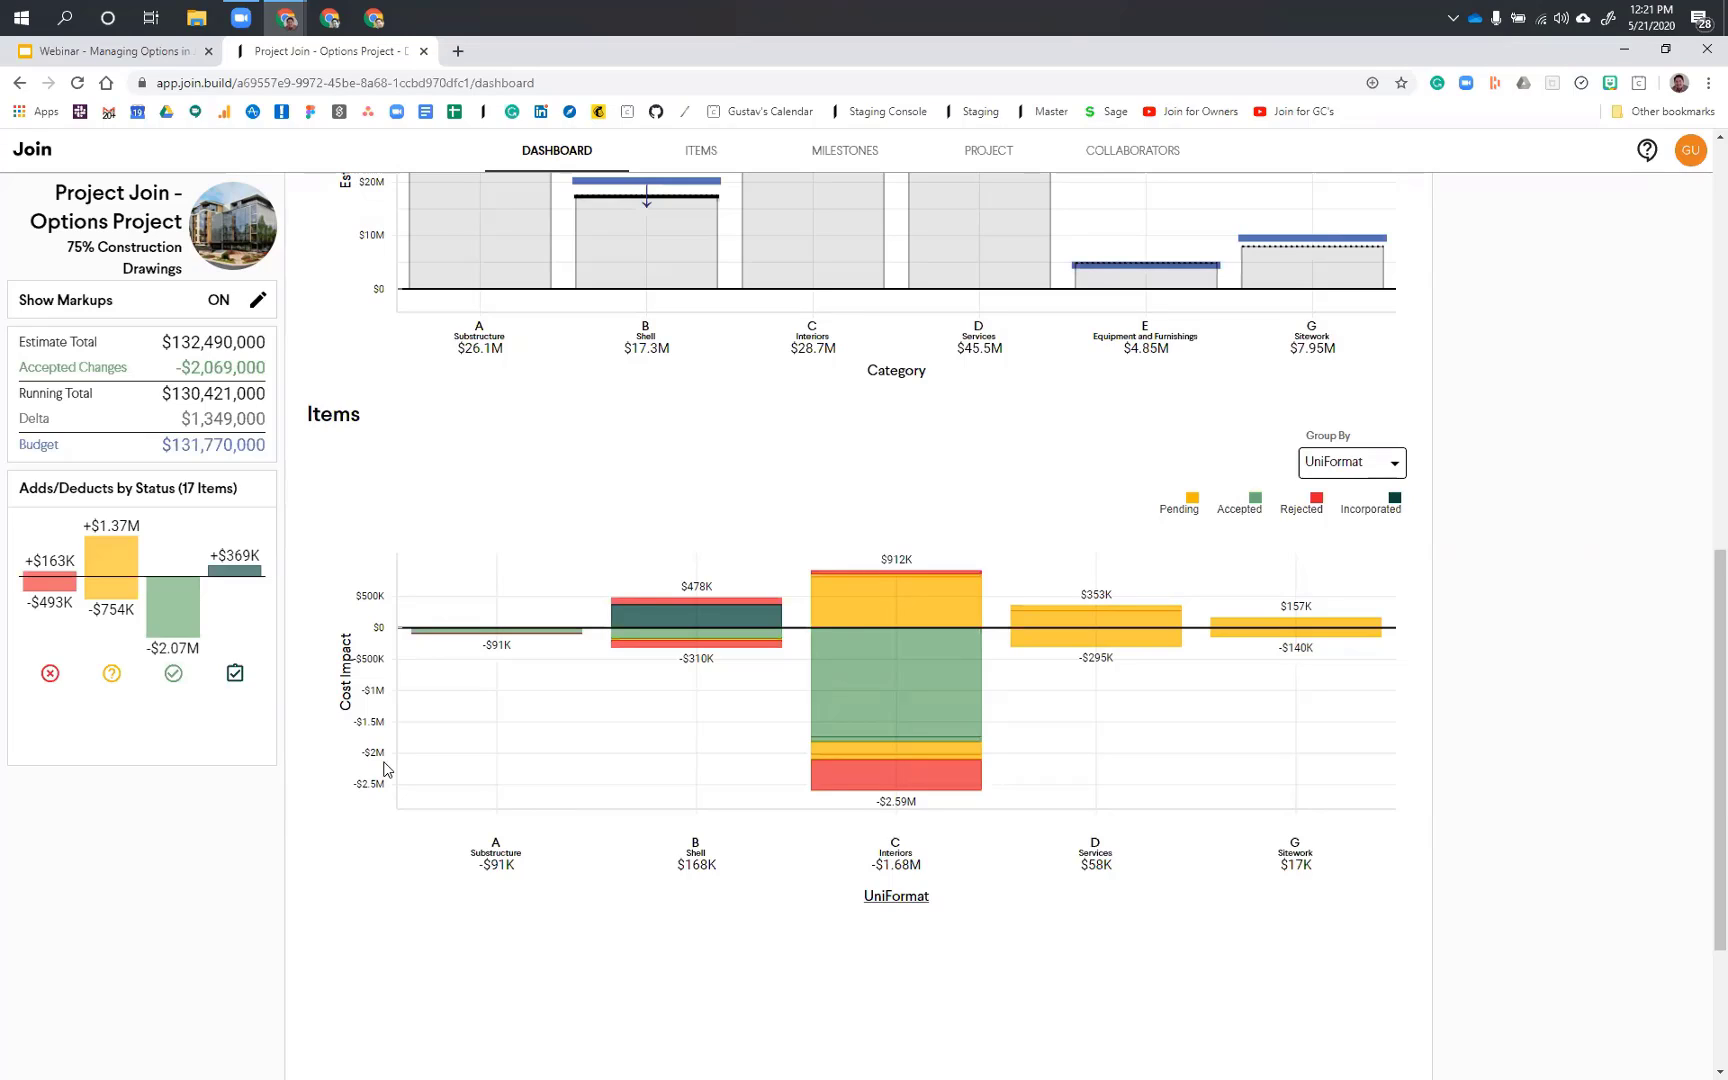
mouse_move(736, 595)
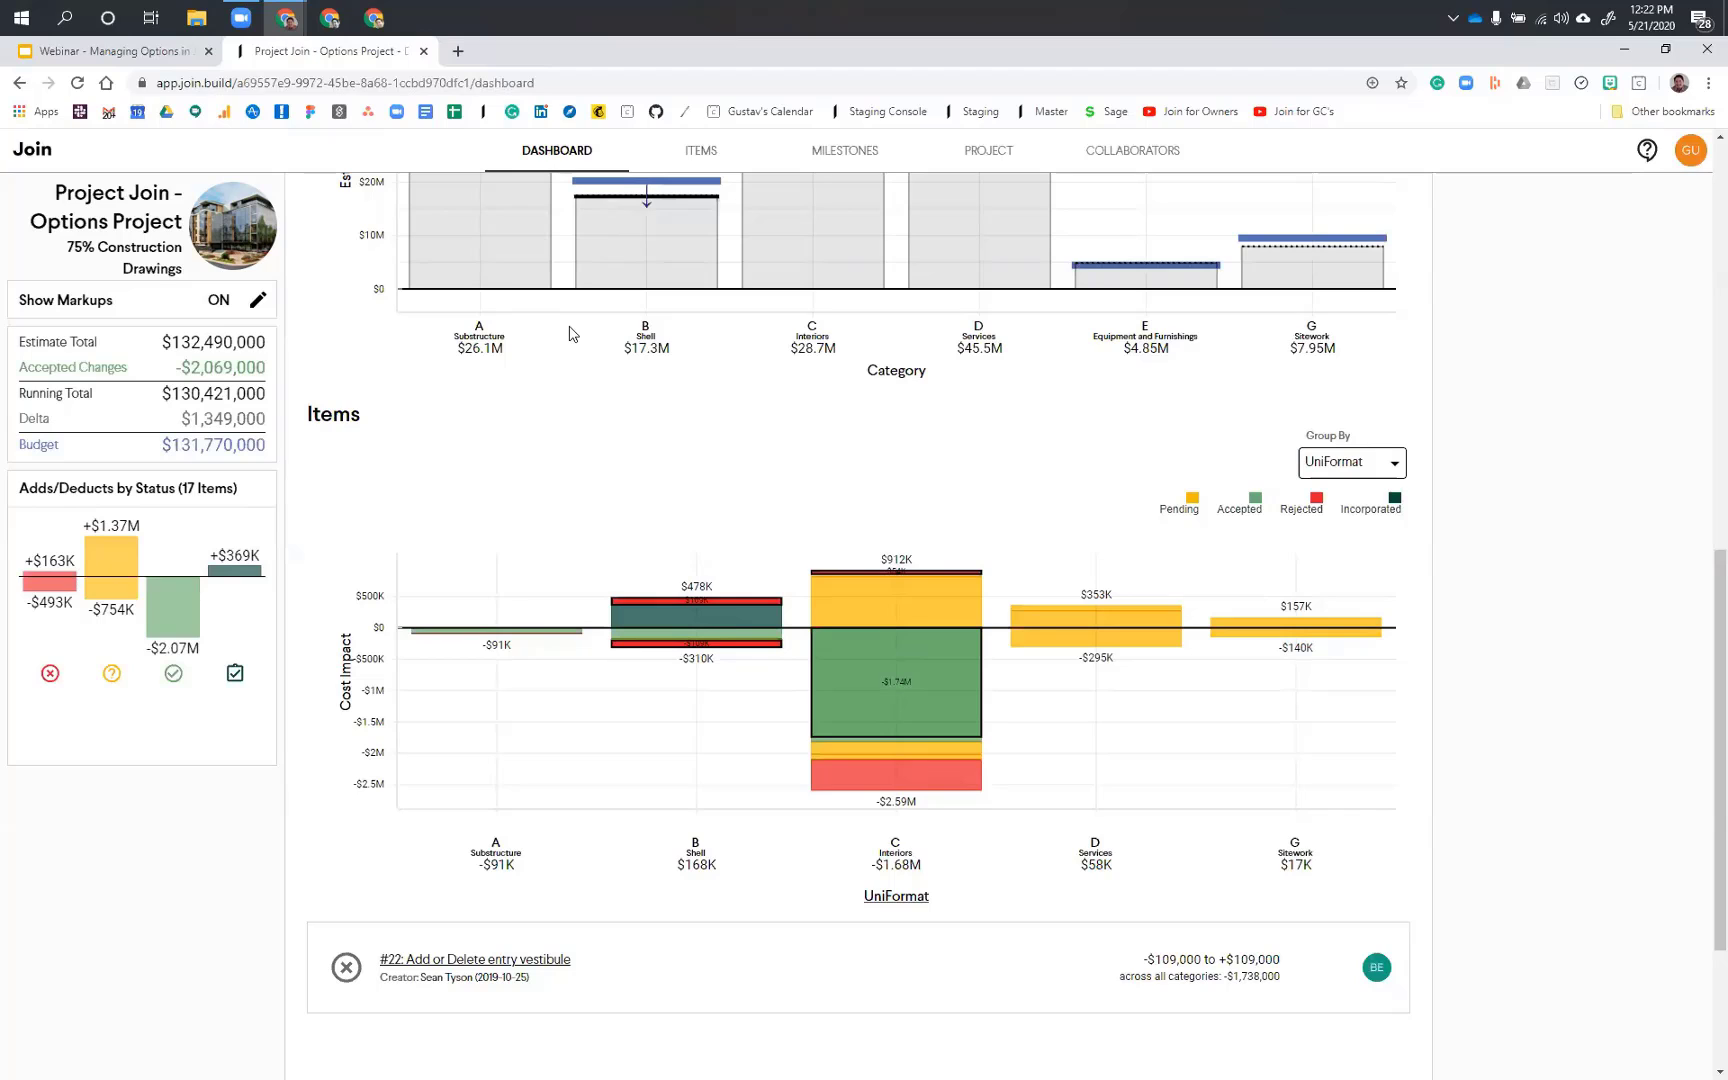
Step: Open item #5, Eliminate supplemental radiant heating system in north exposures, from the items list and add a new option named Option 1
key(alt+Left)
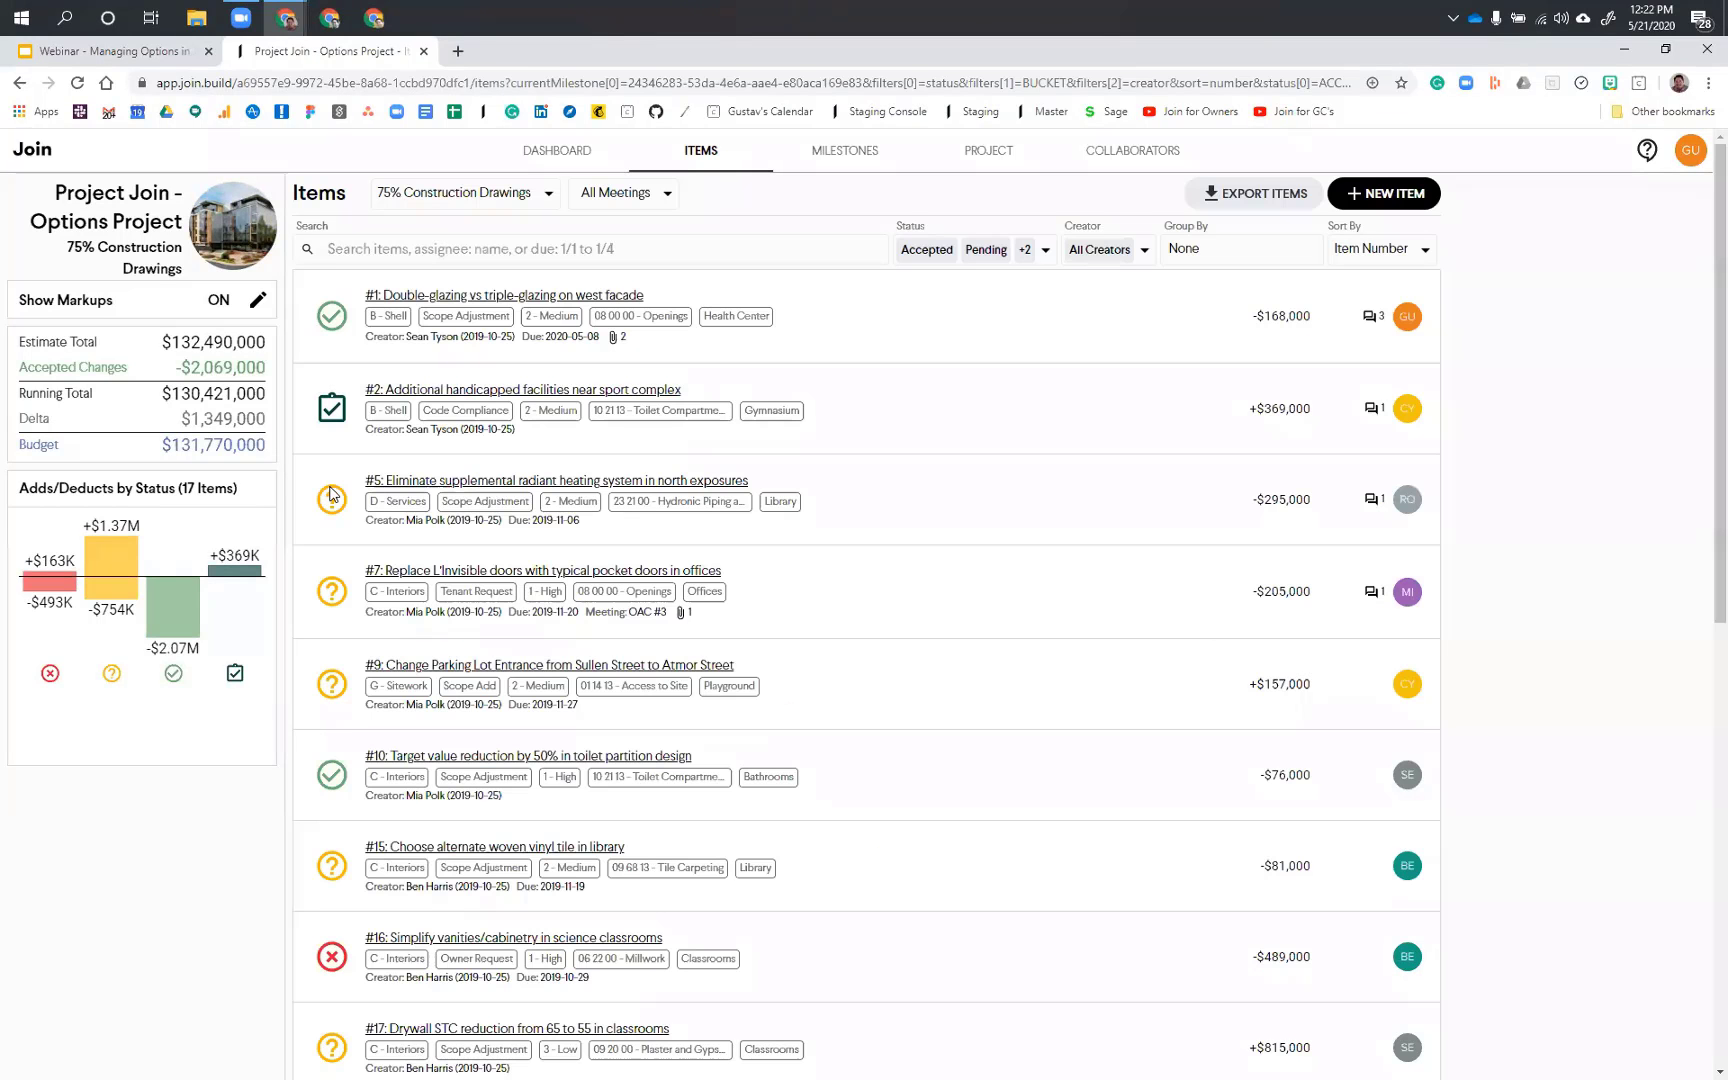
click(330, 494)
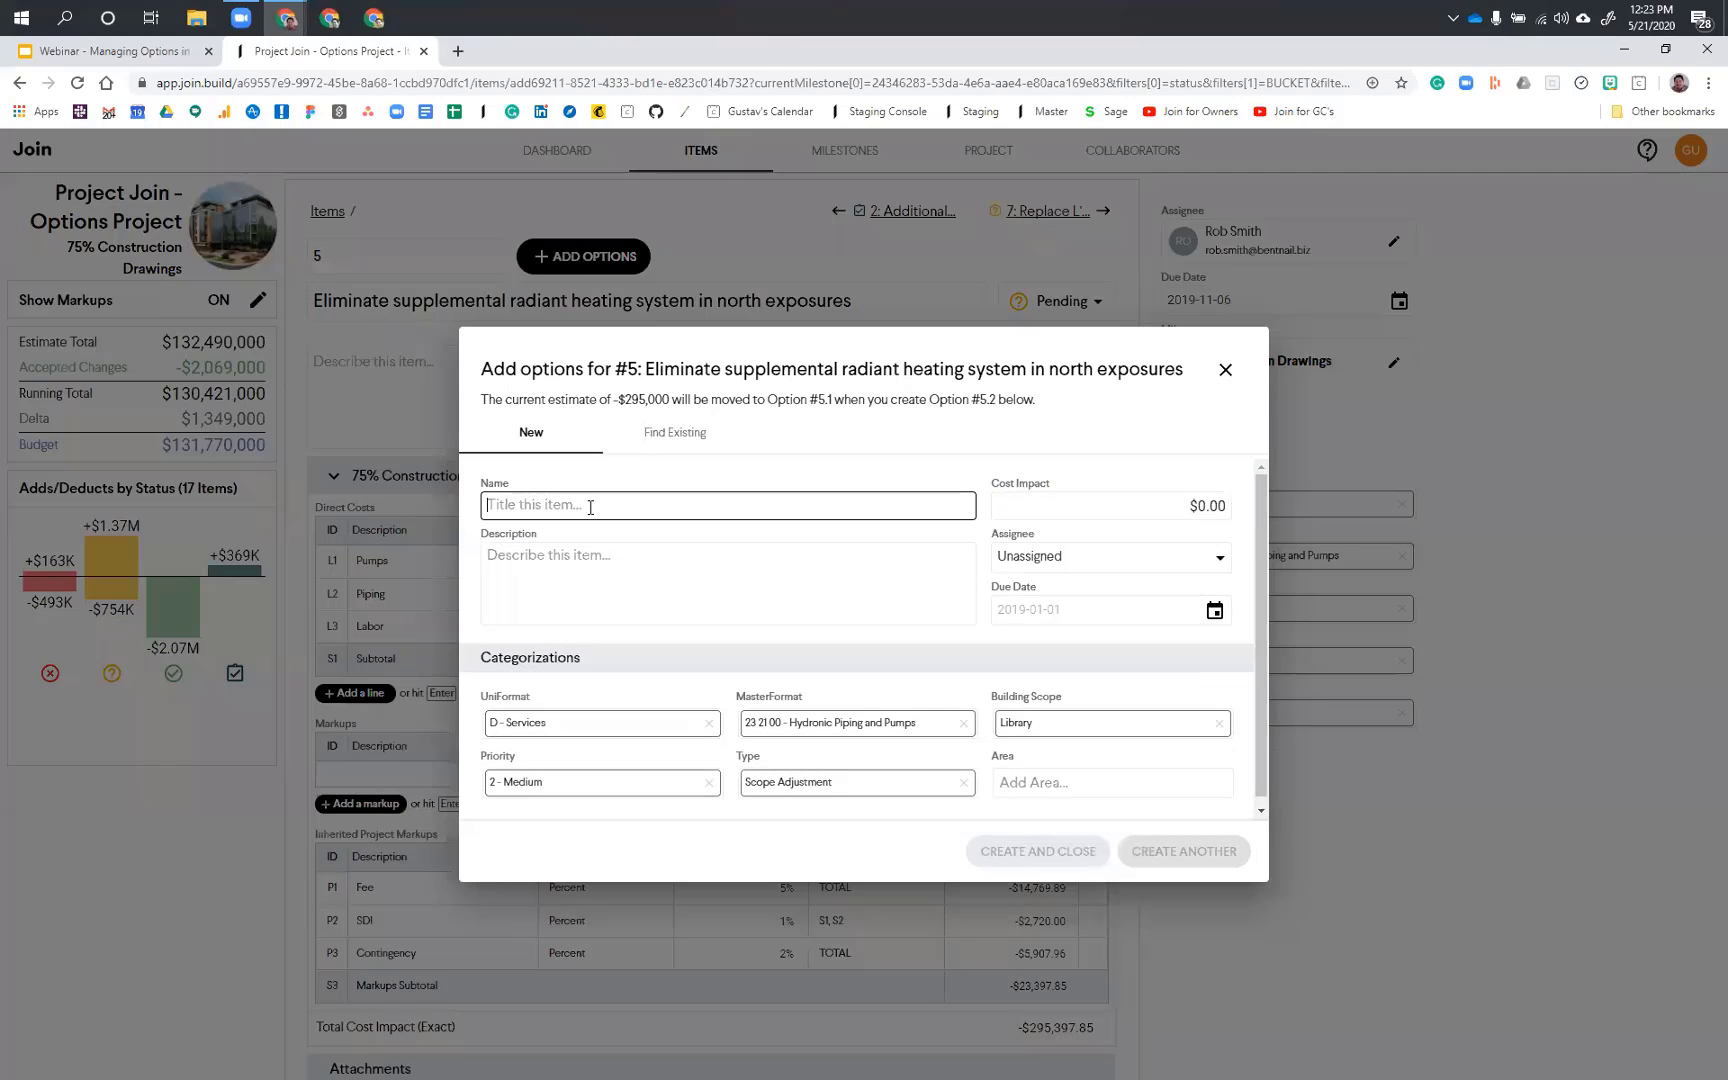
text(Option 1)
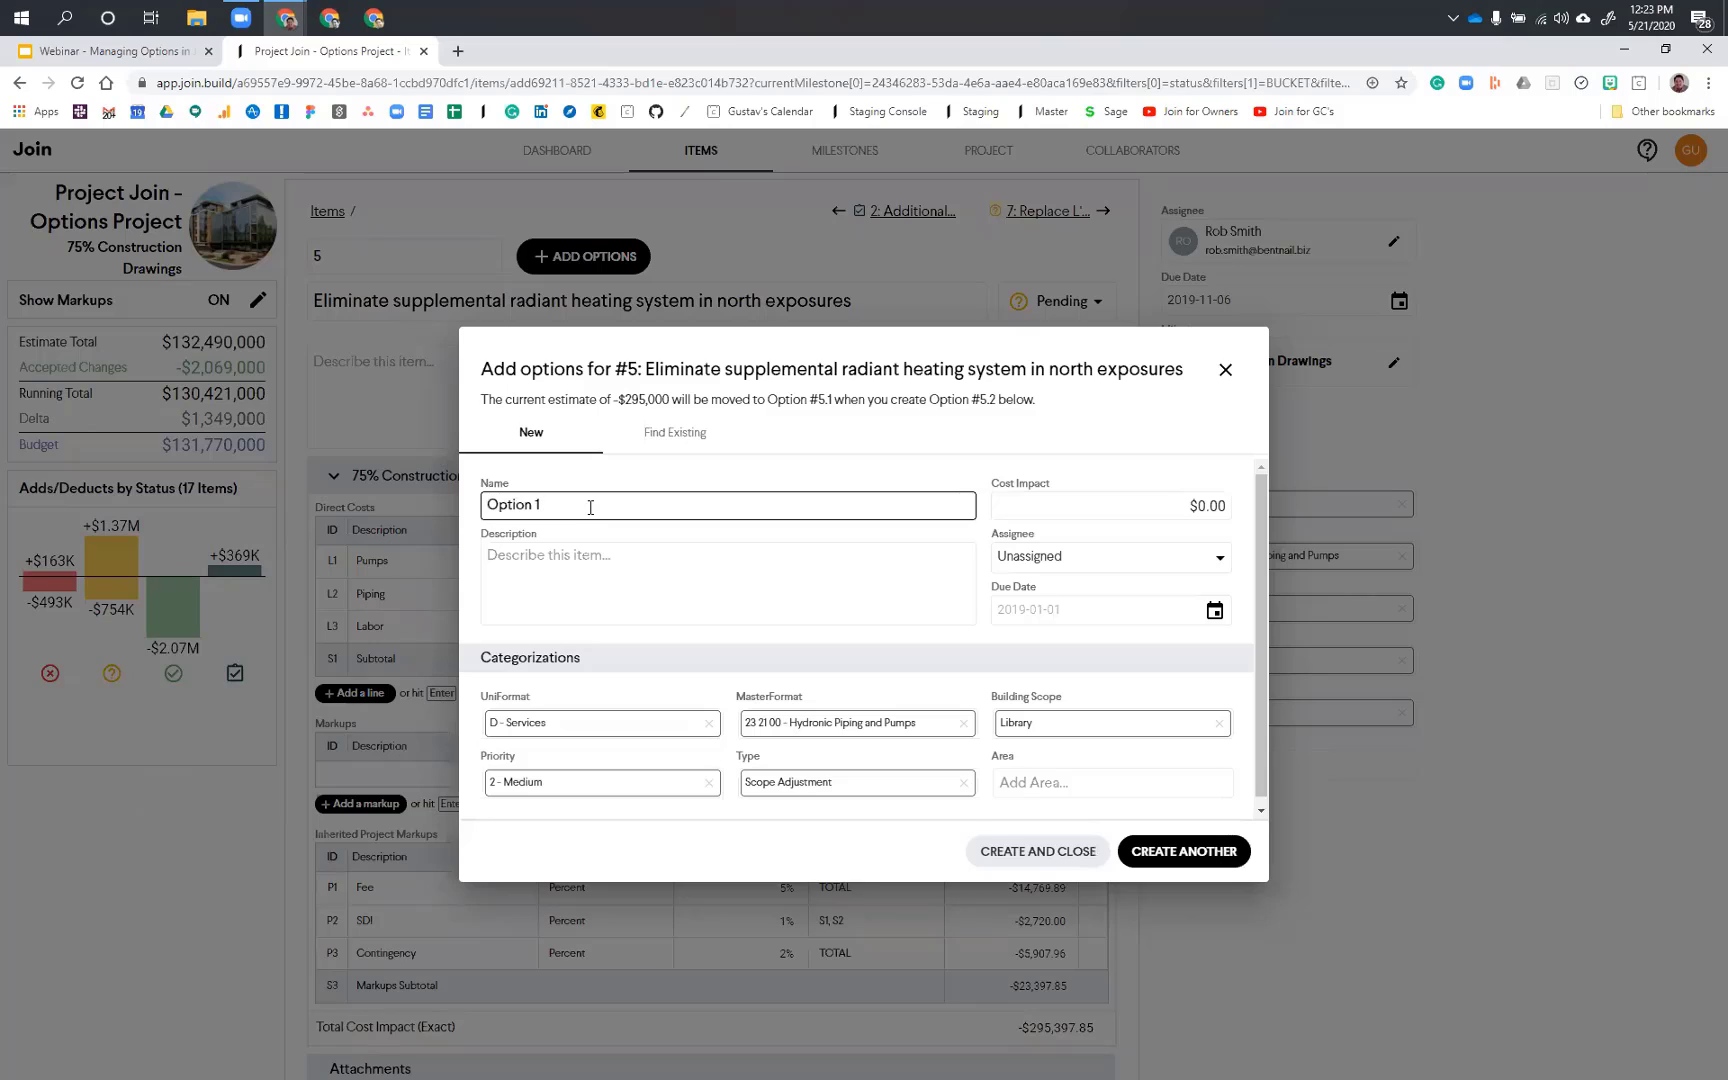
click(1044, 853)
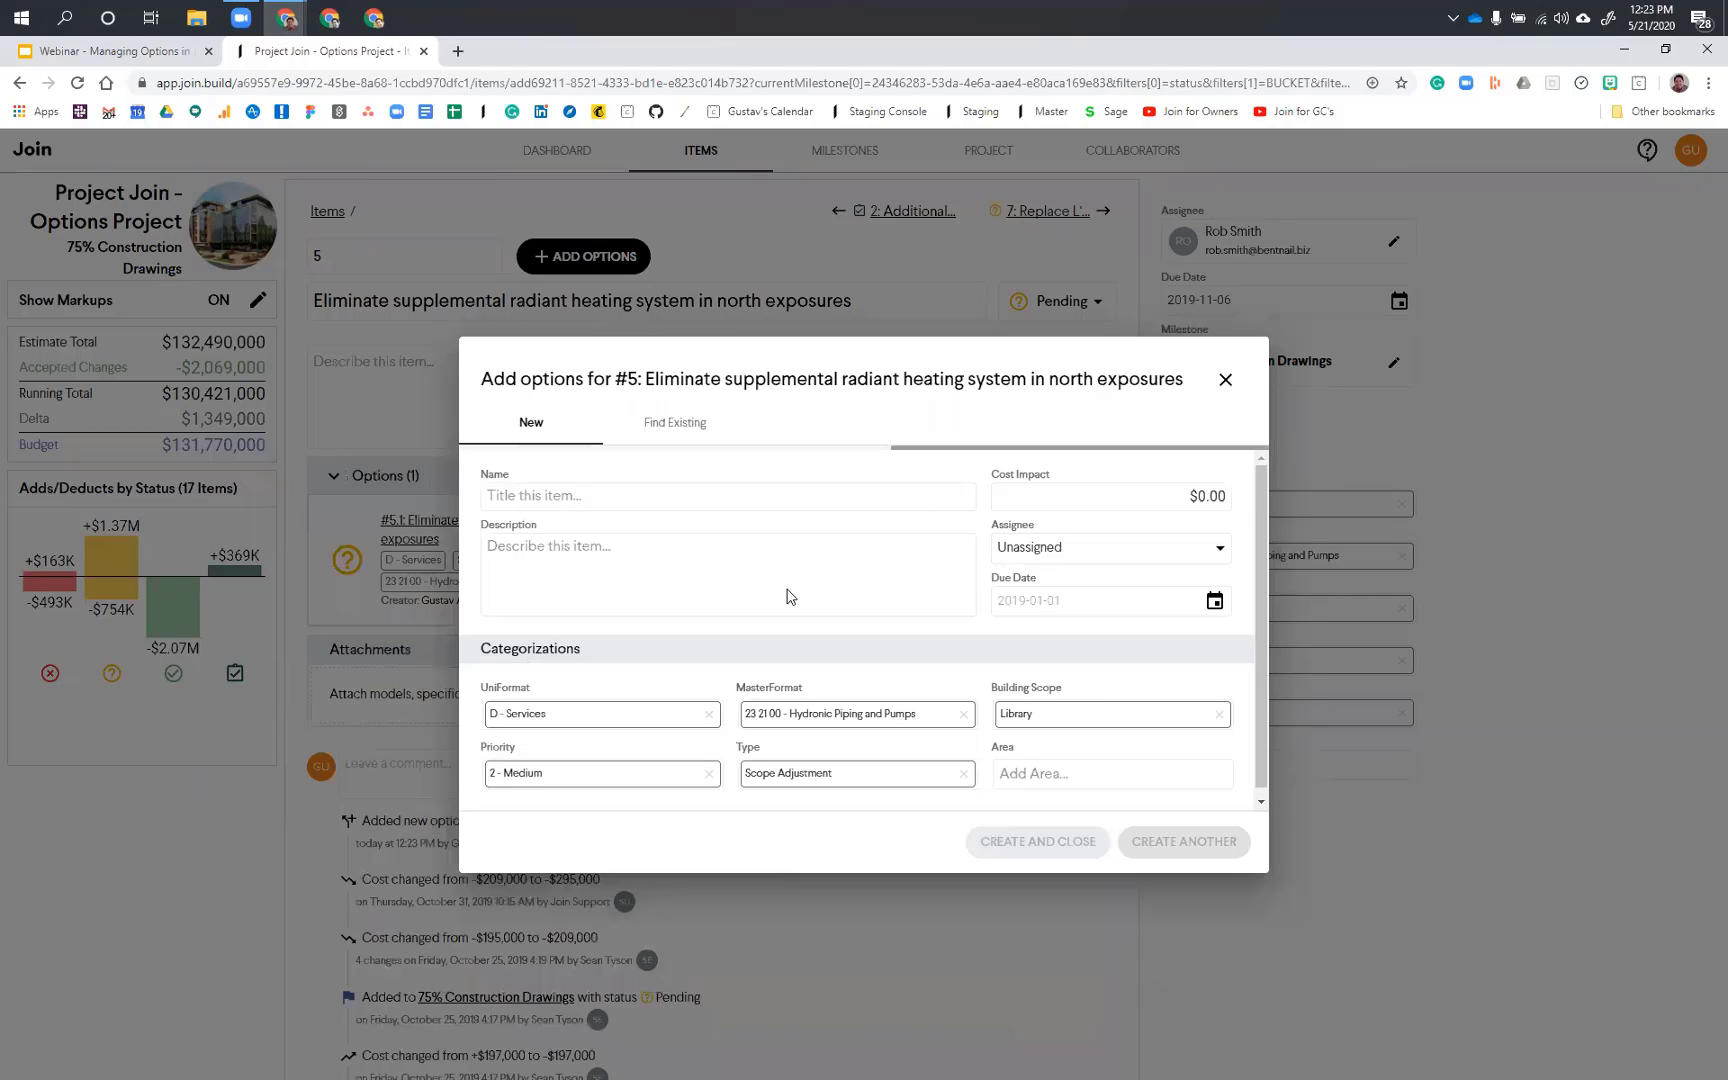
click(446, 680)
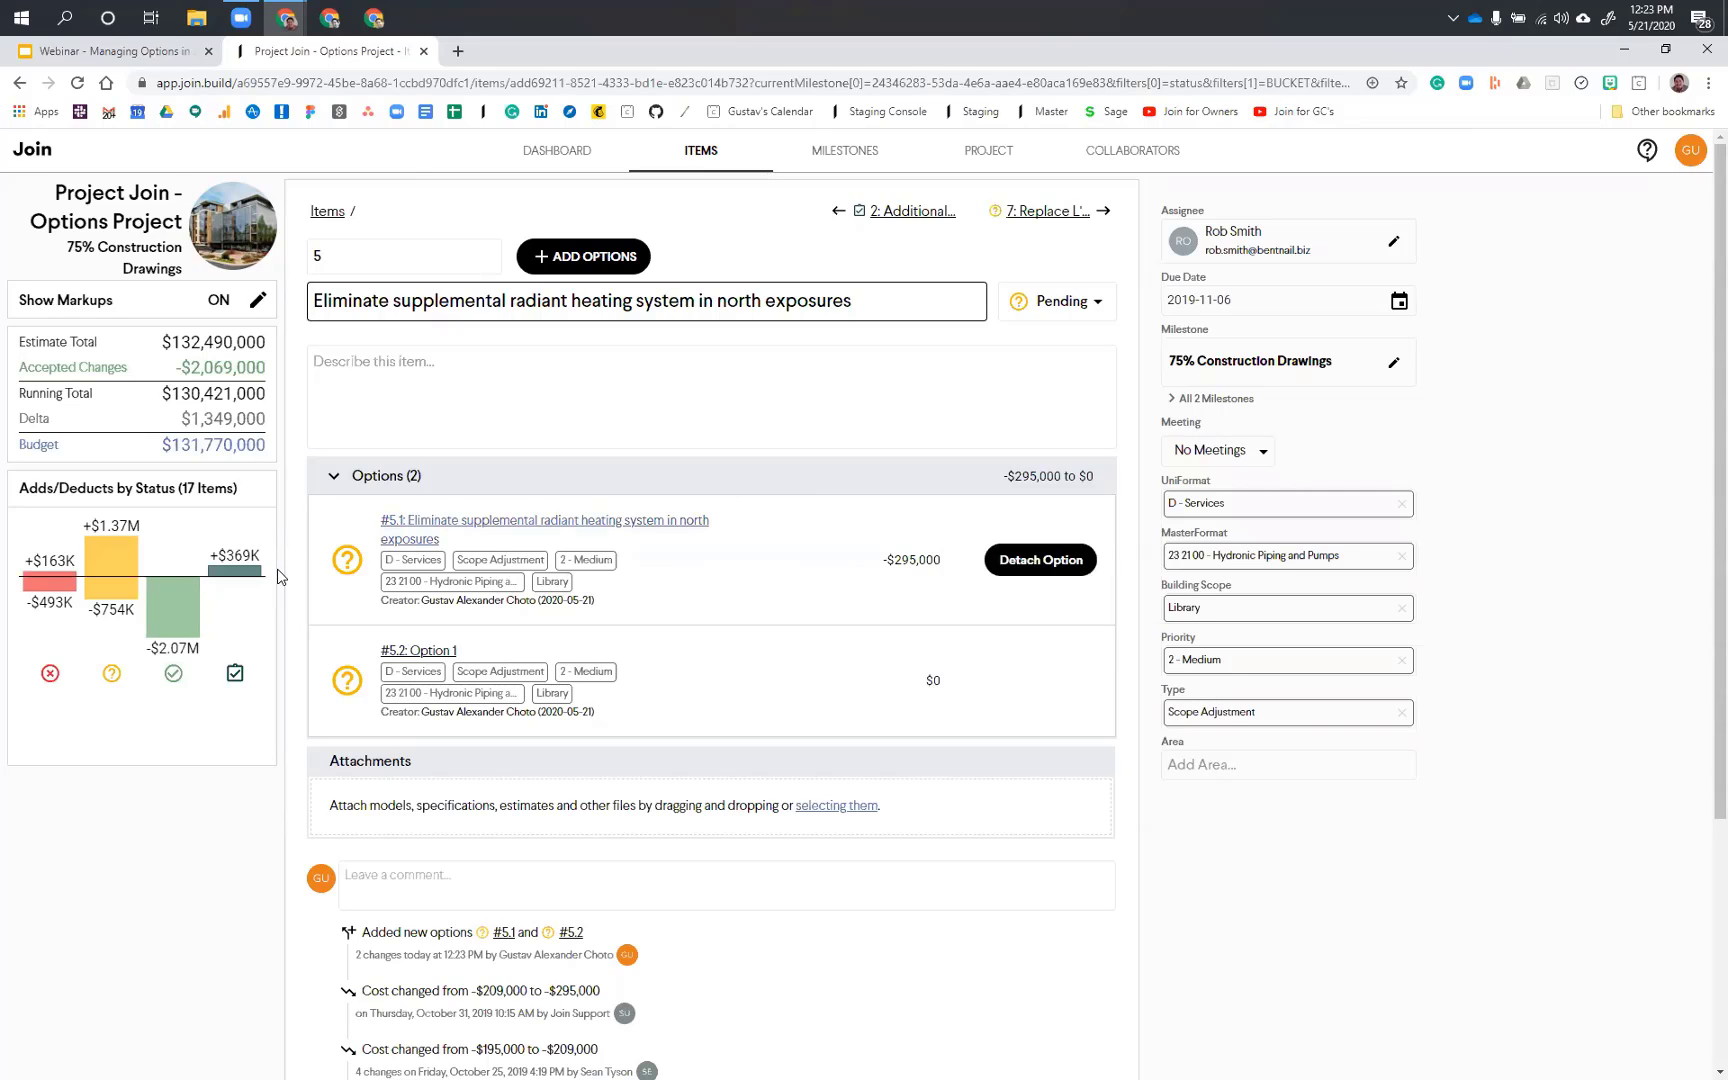
click(196, 933)
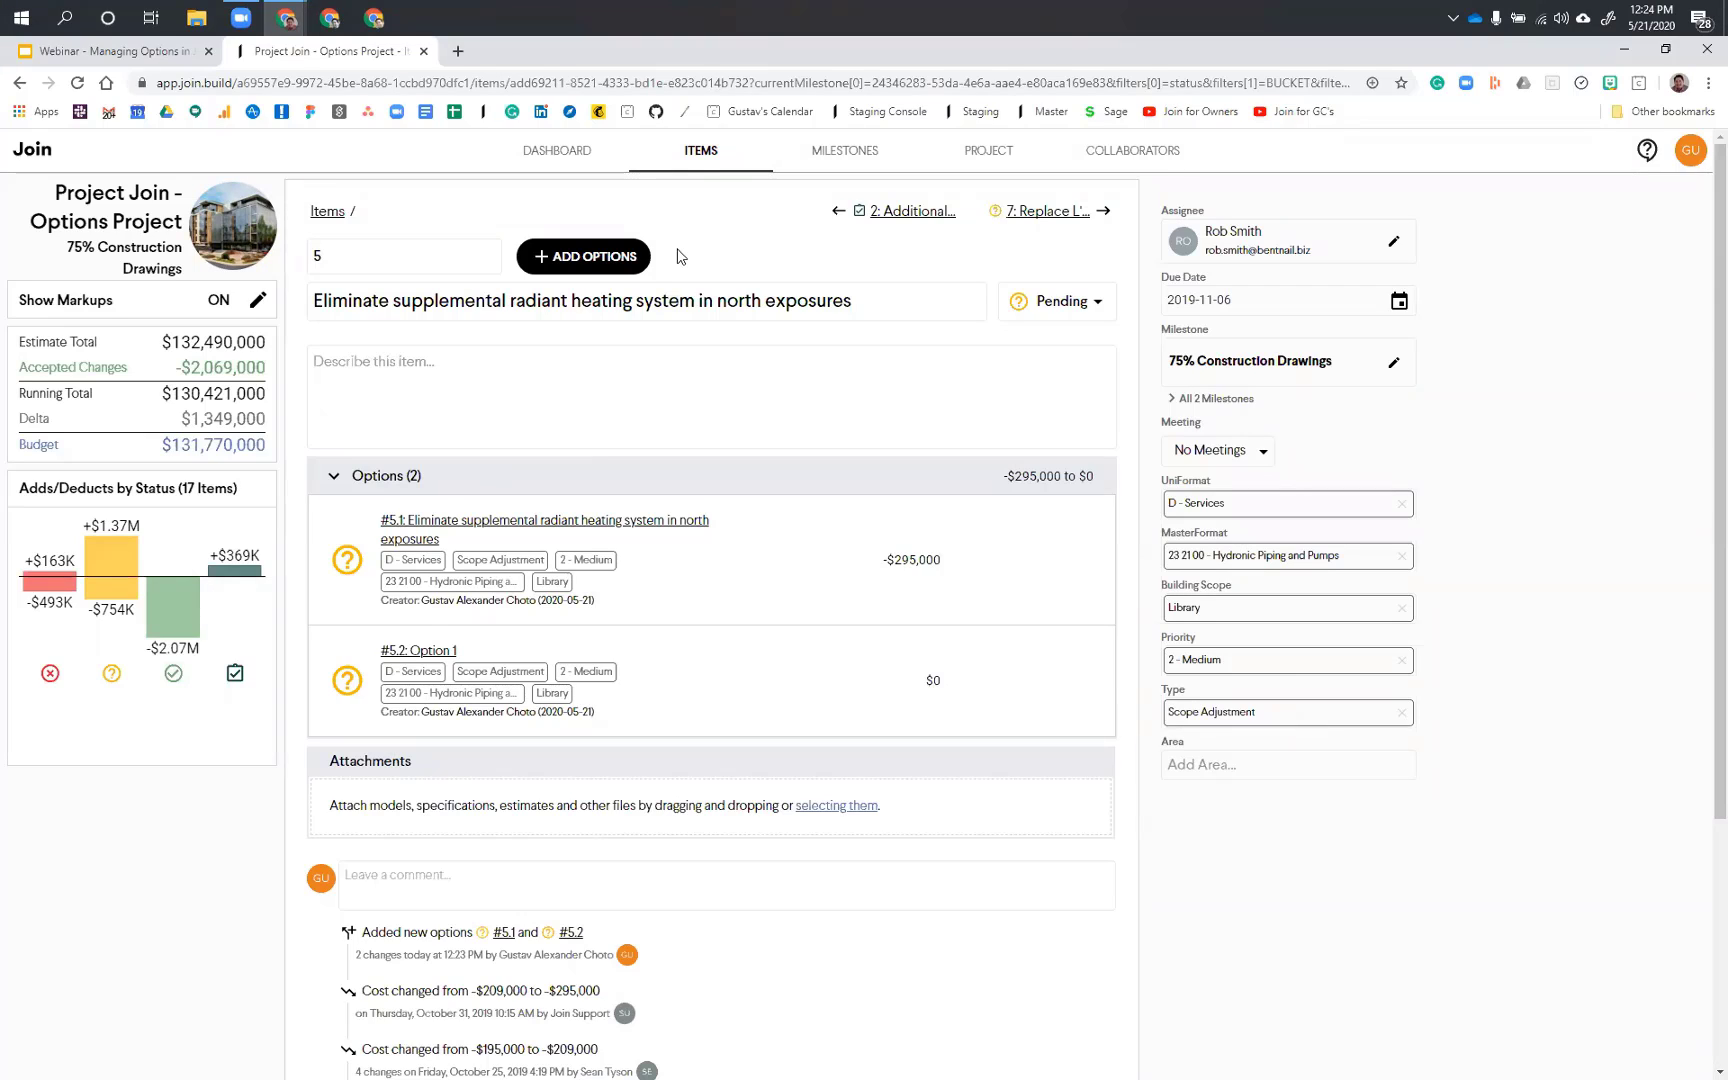
Step: Return to the items list and create a new item named Facade Options in the 75% Construction Drawings milestone
click(693, 155)
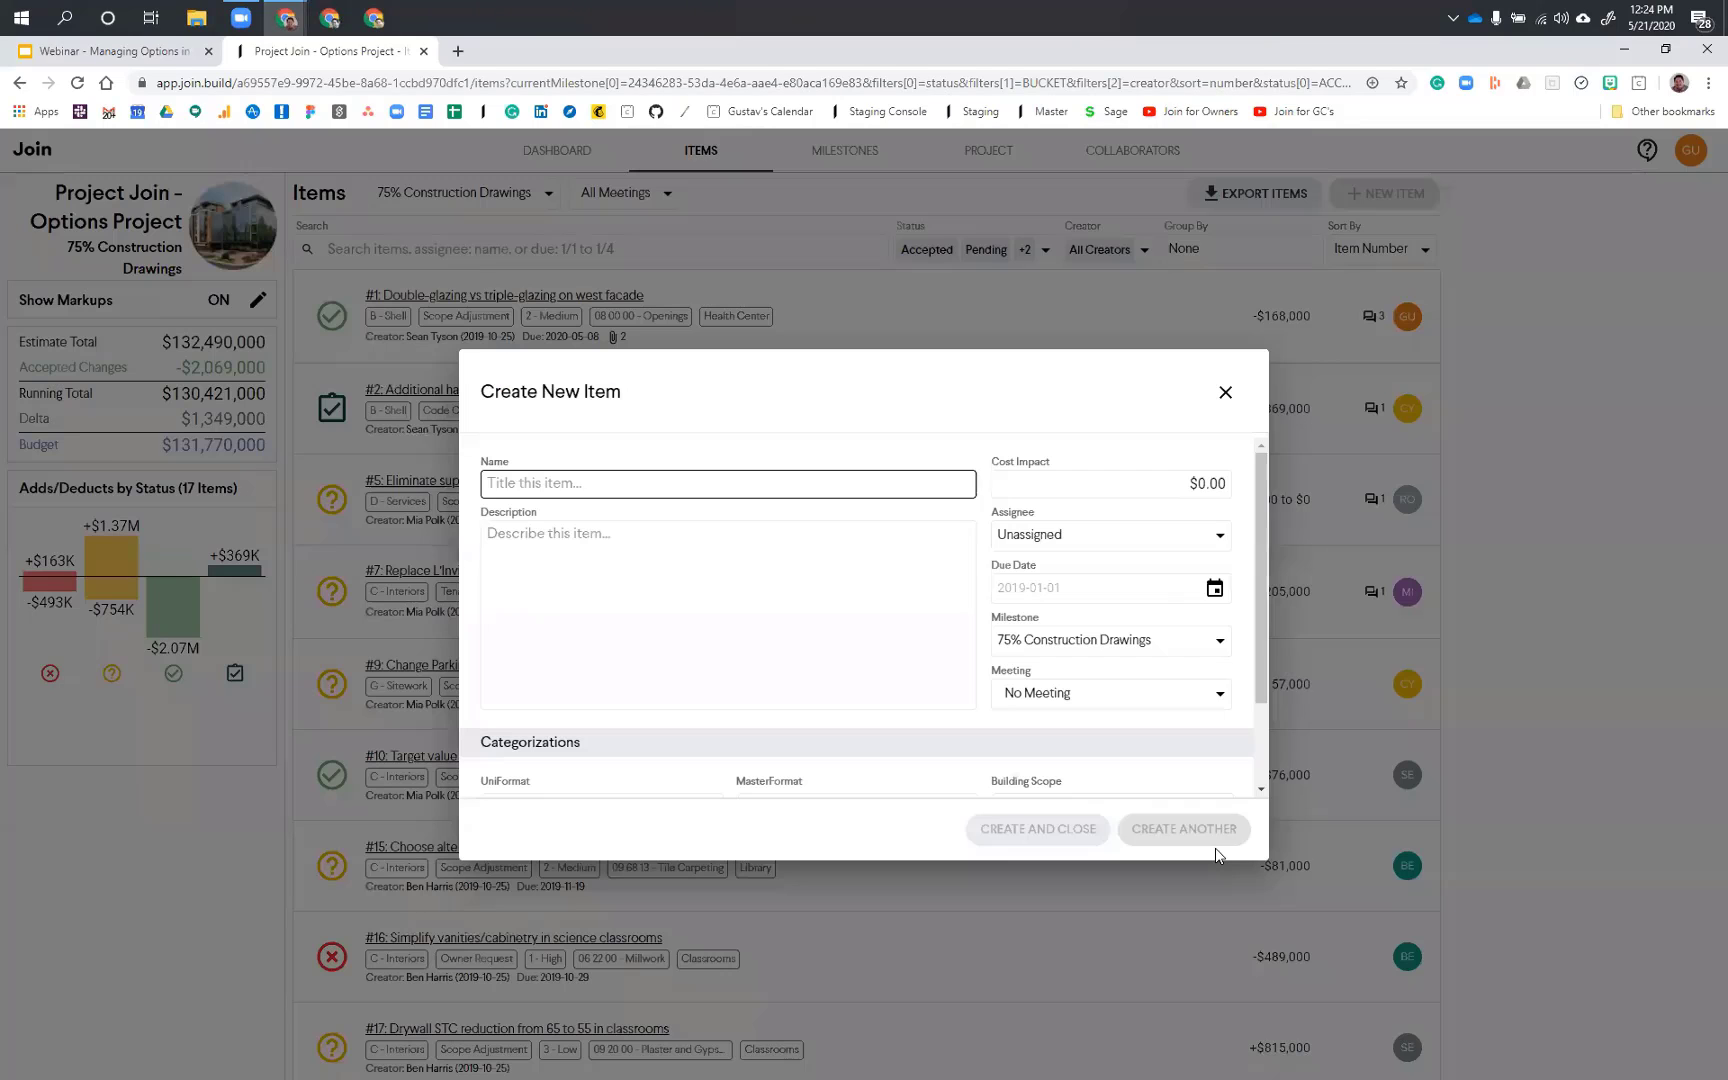
text(Facade Options)
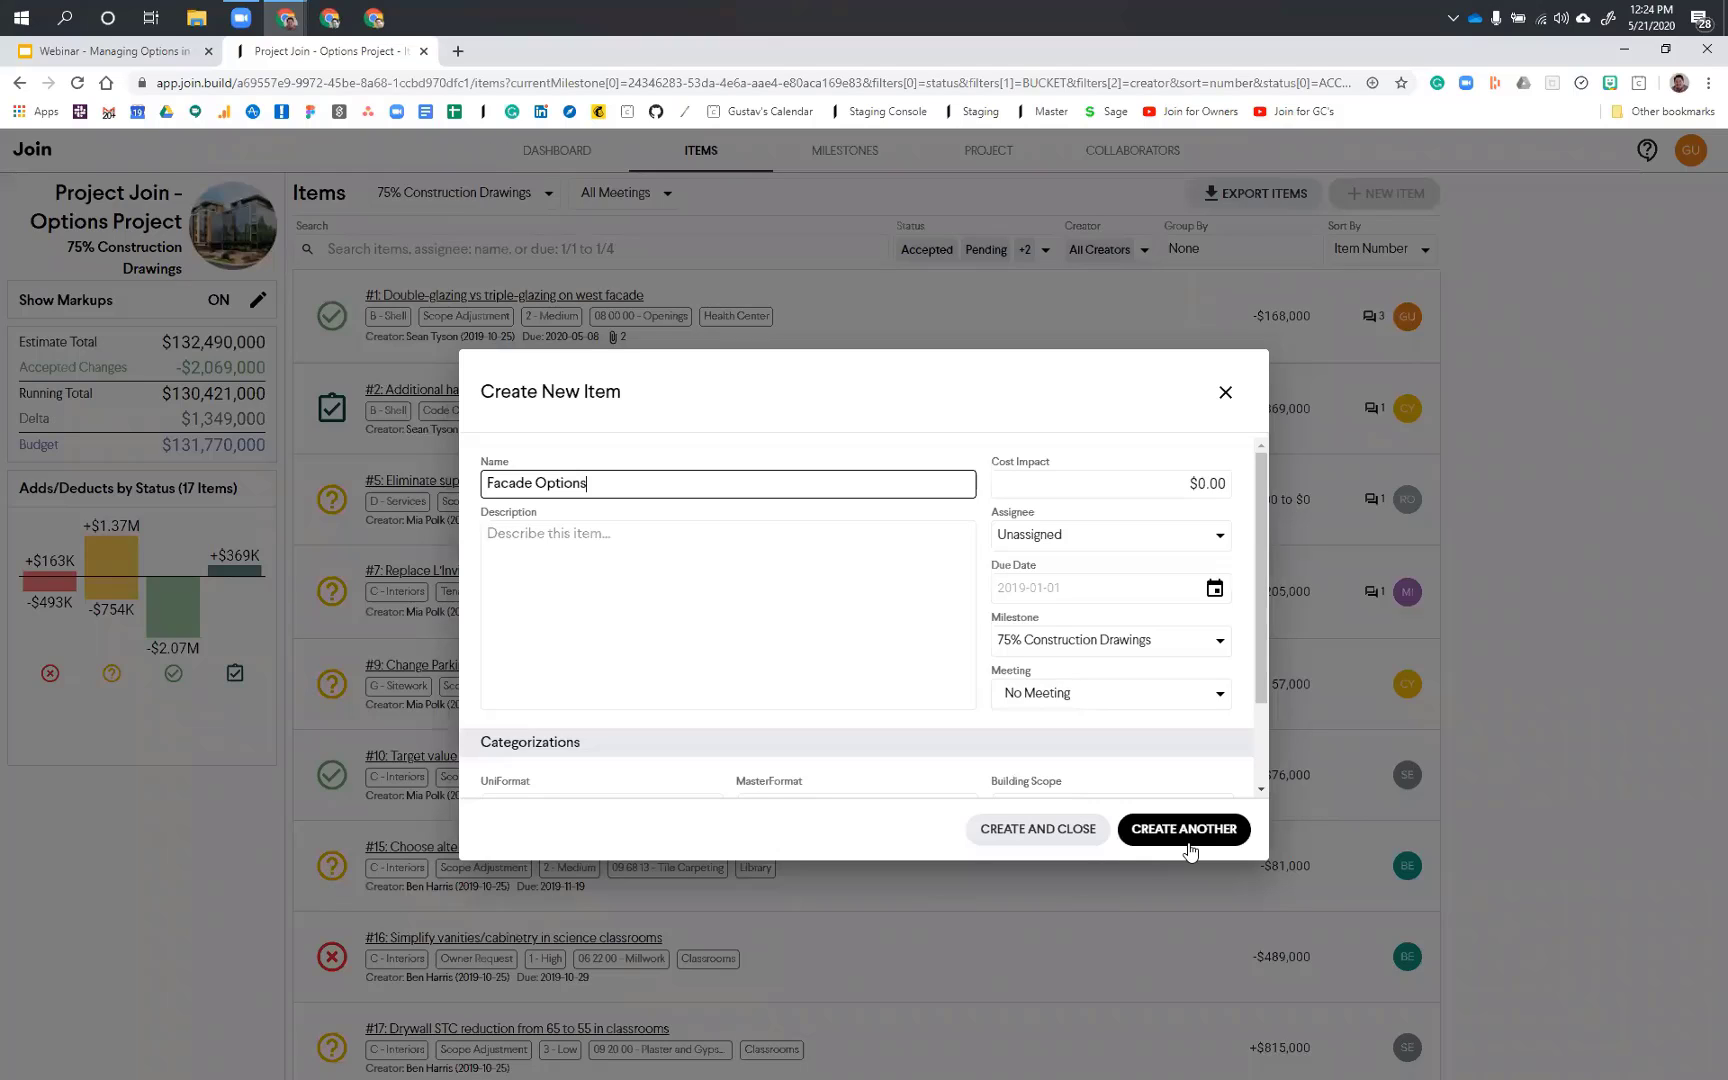
click(1189, 851)
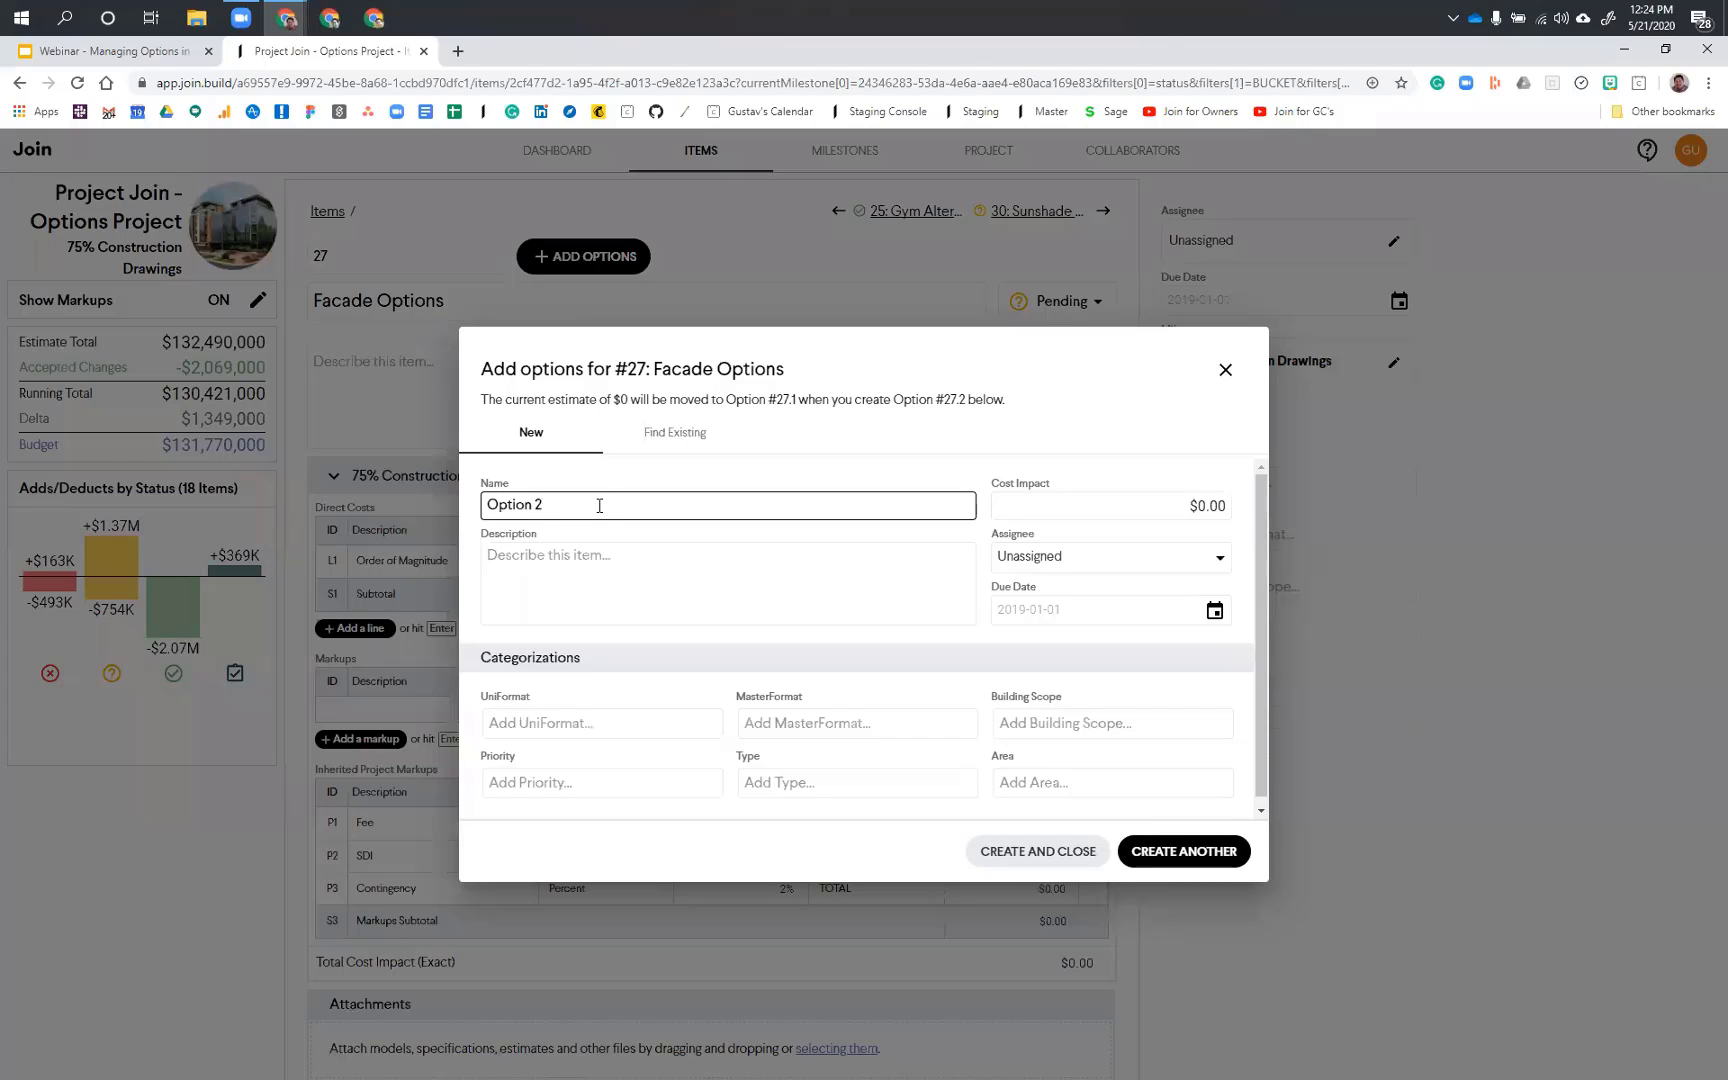
Step: Add an option named Facade Option 2 to the Facade Options item and finish adding options
click(489, 505)
text(Facade)
click(1040, 851)
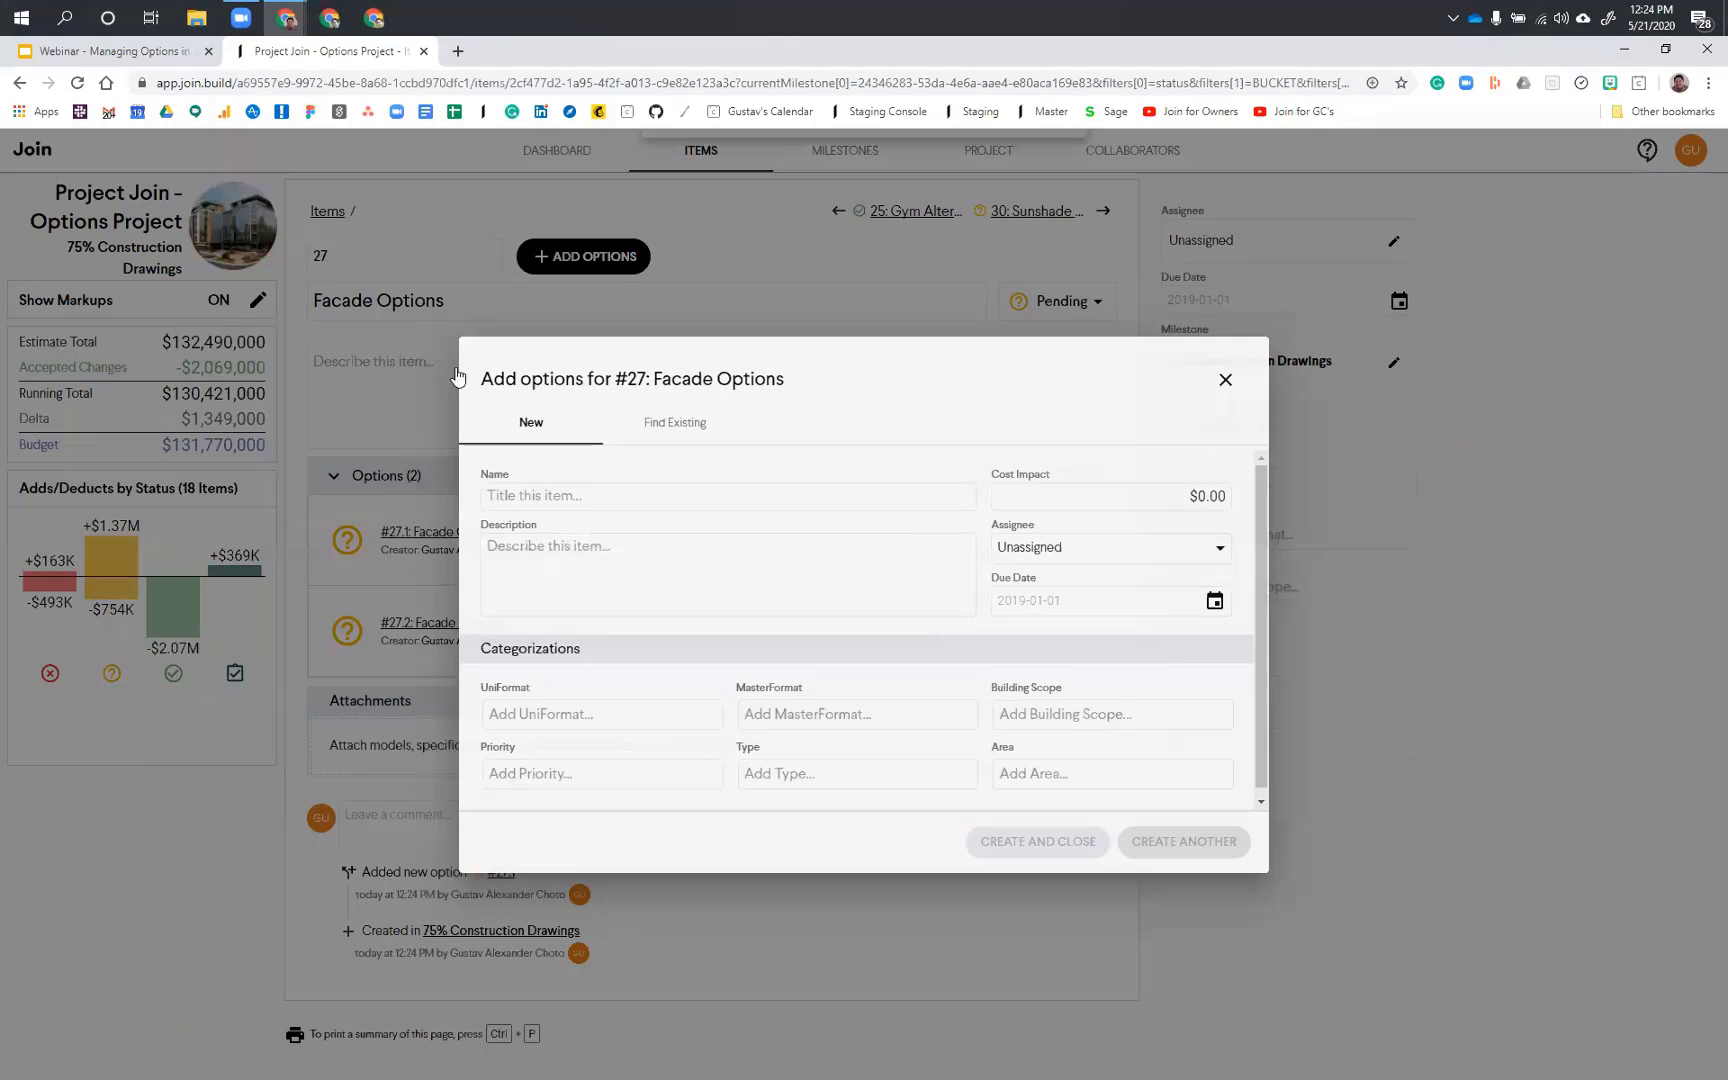
key(Escape)
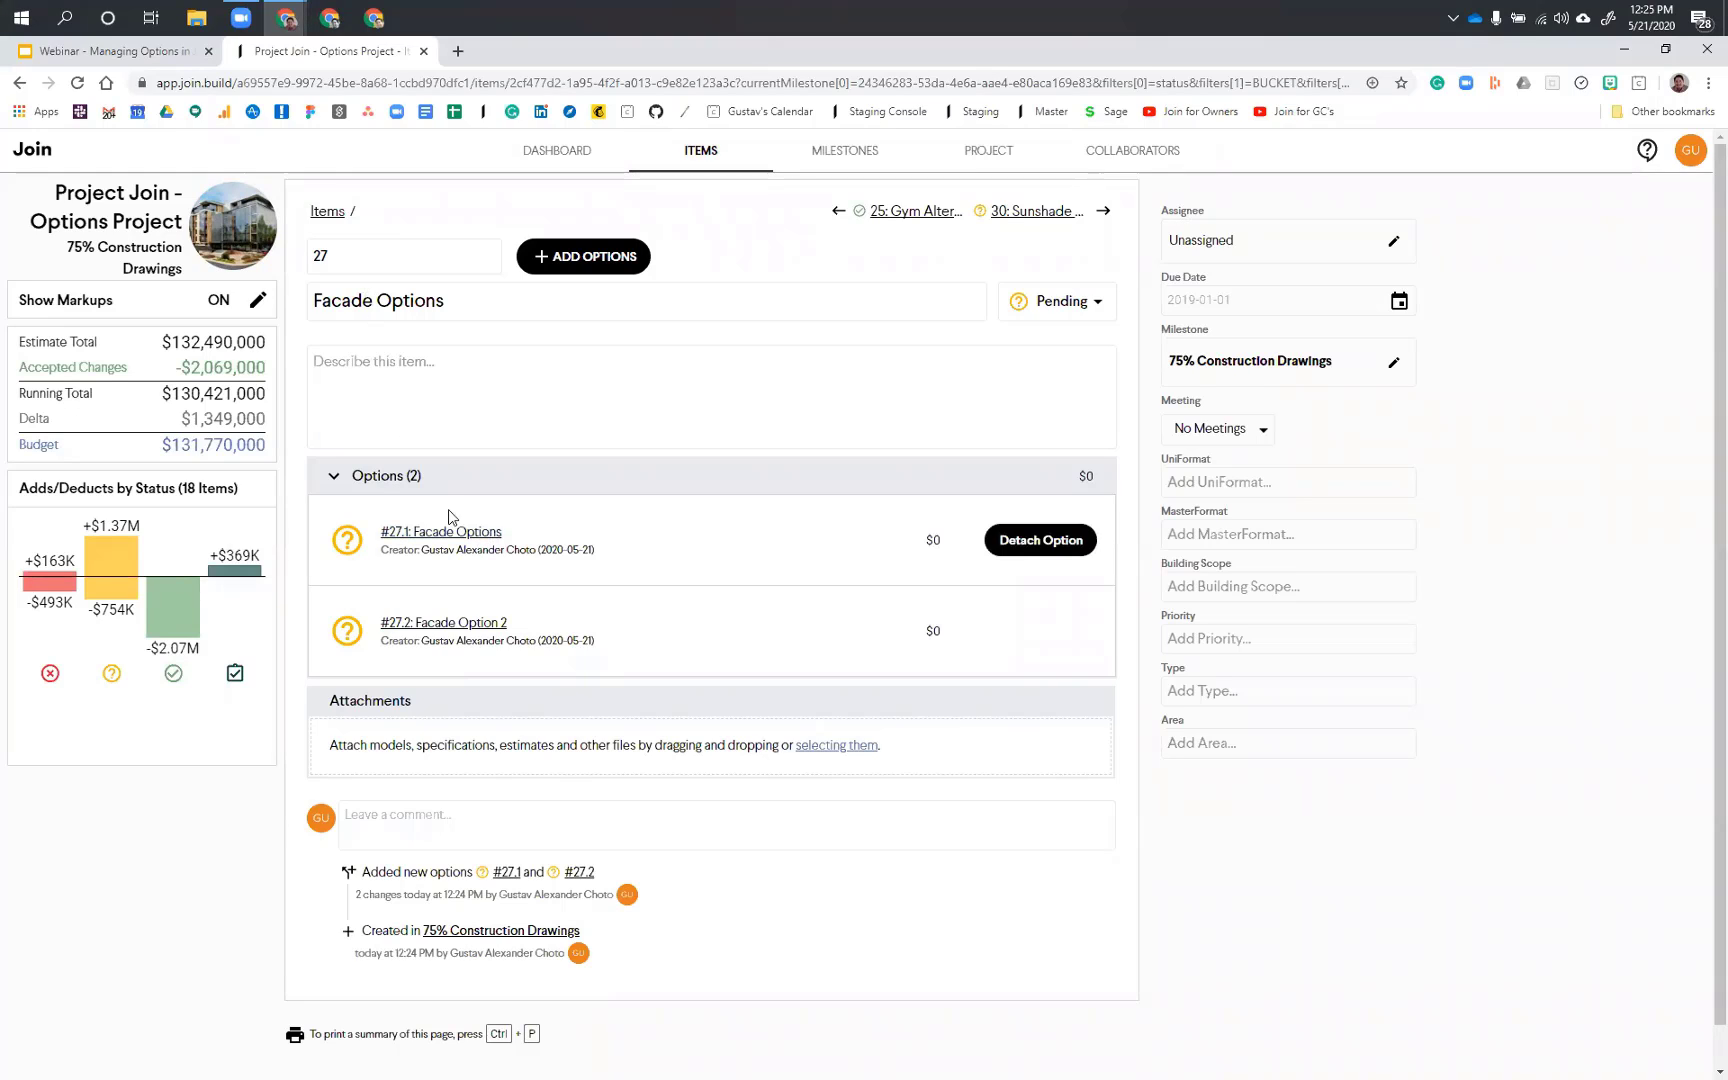
Step: Rename the first option of the Facade Options item as Facade Options 1 and return to the parent item
click(446, 538)
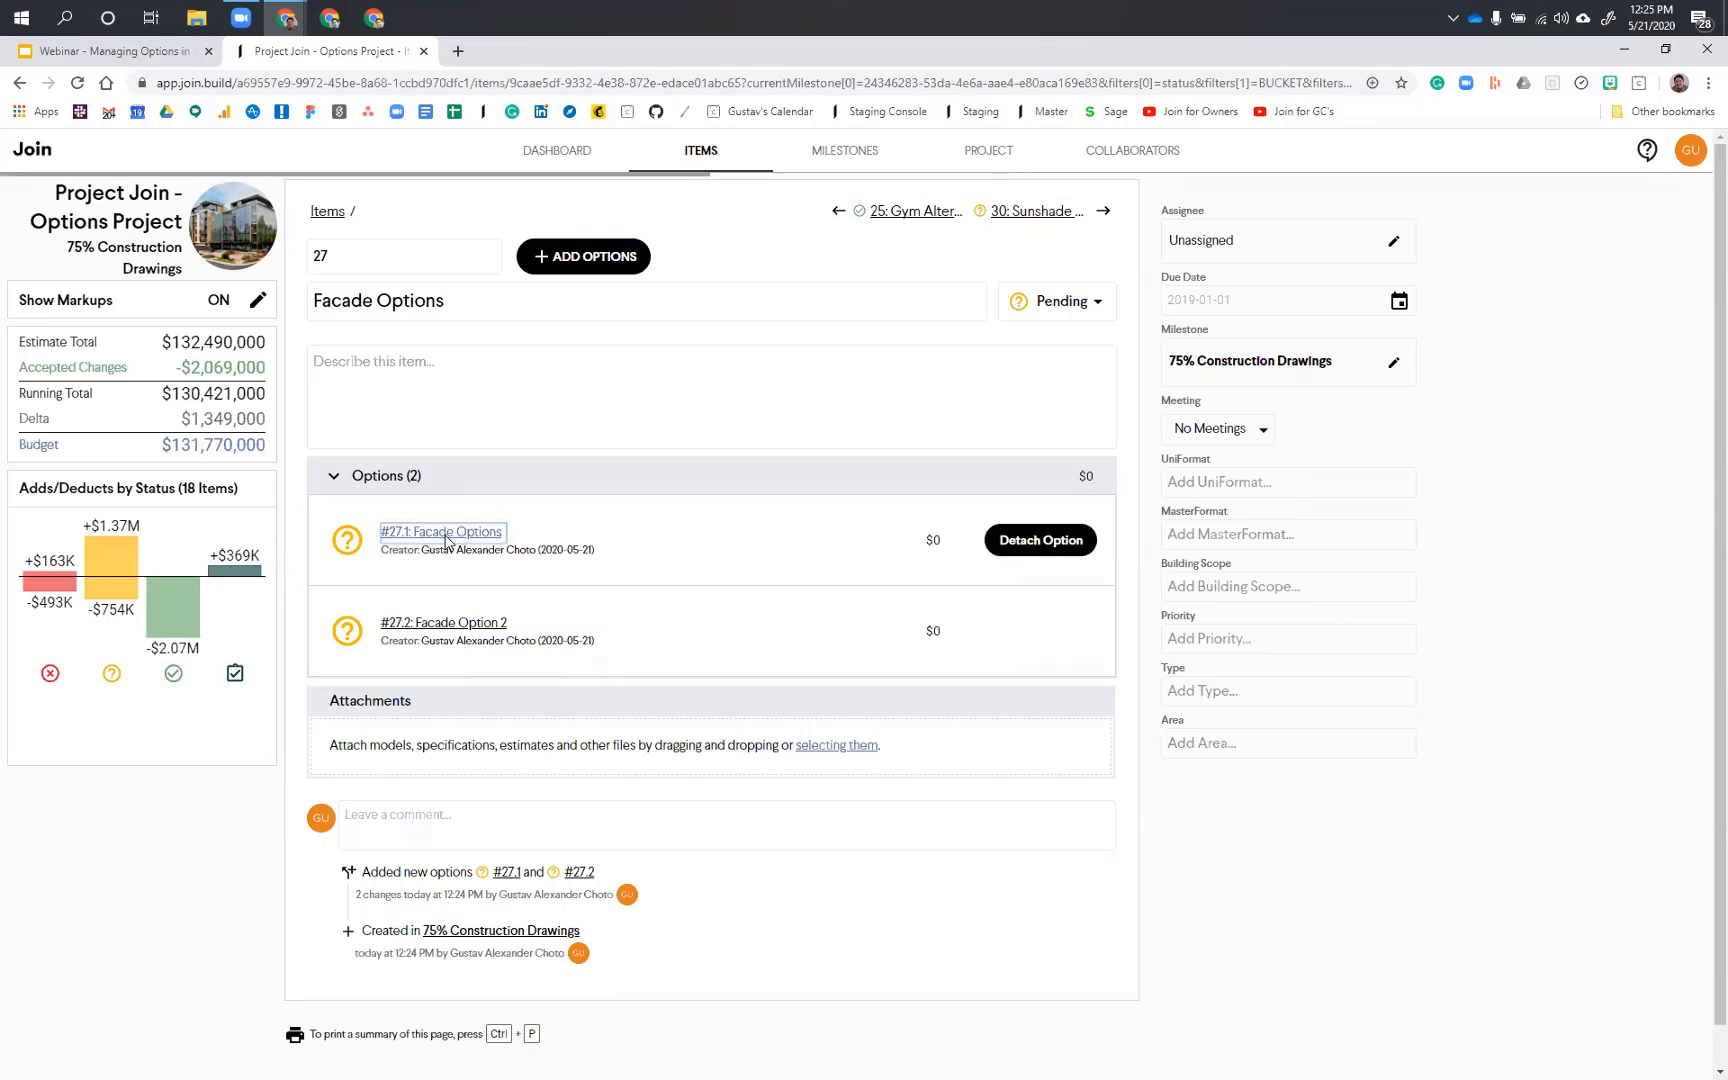
click(468, 302)
text(1)
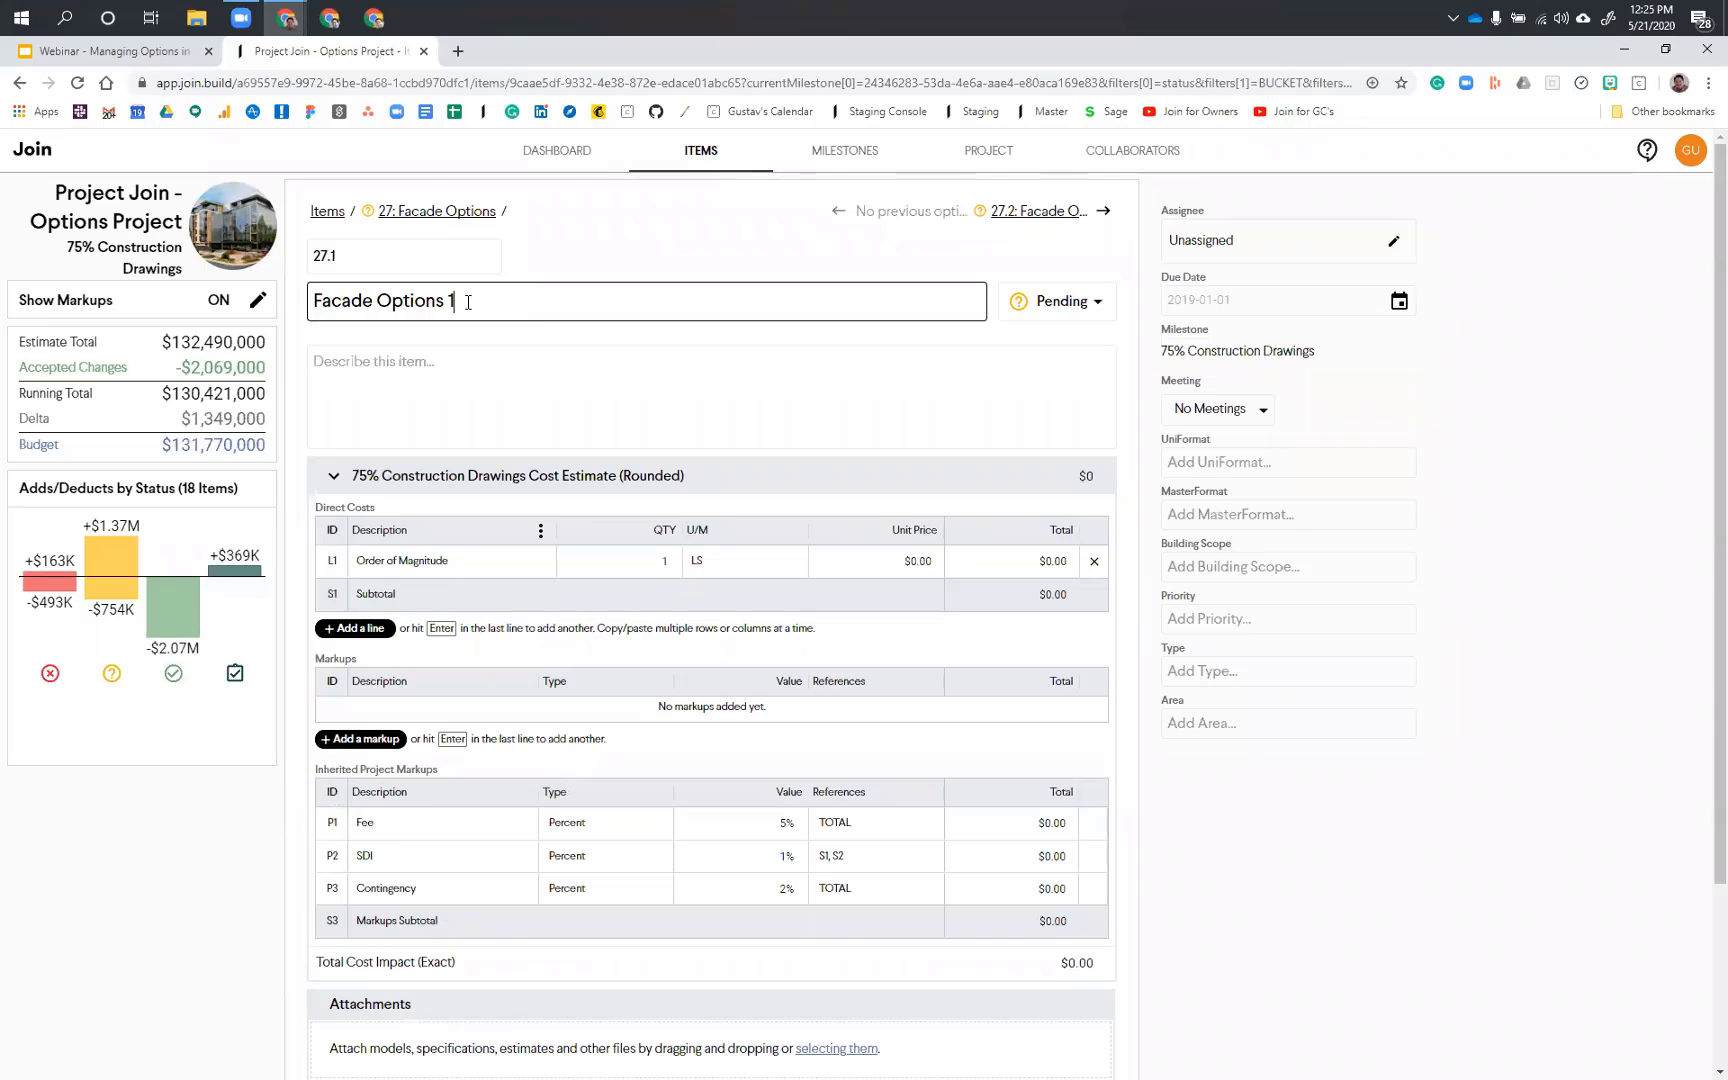
click(436, 212)
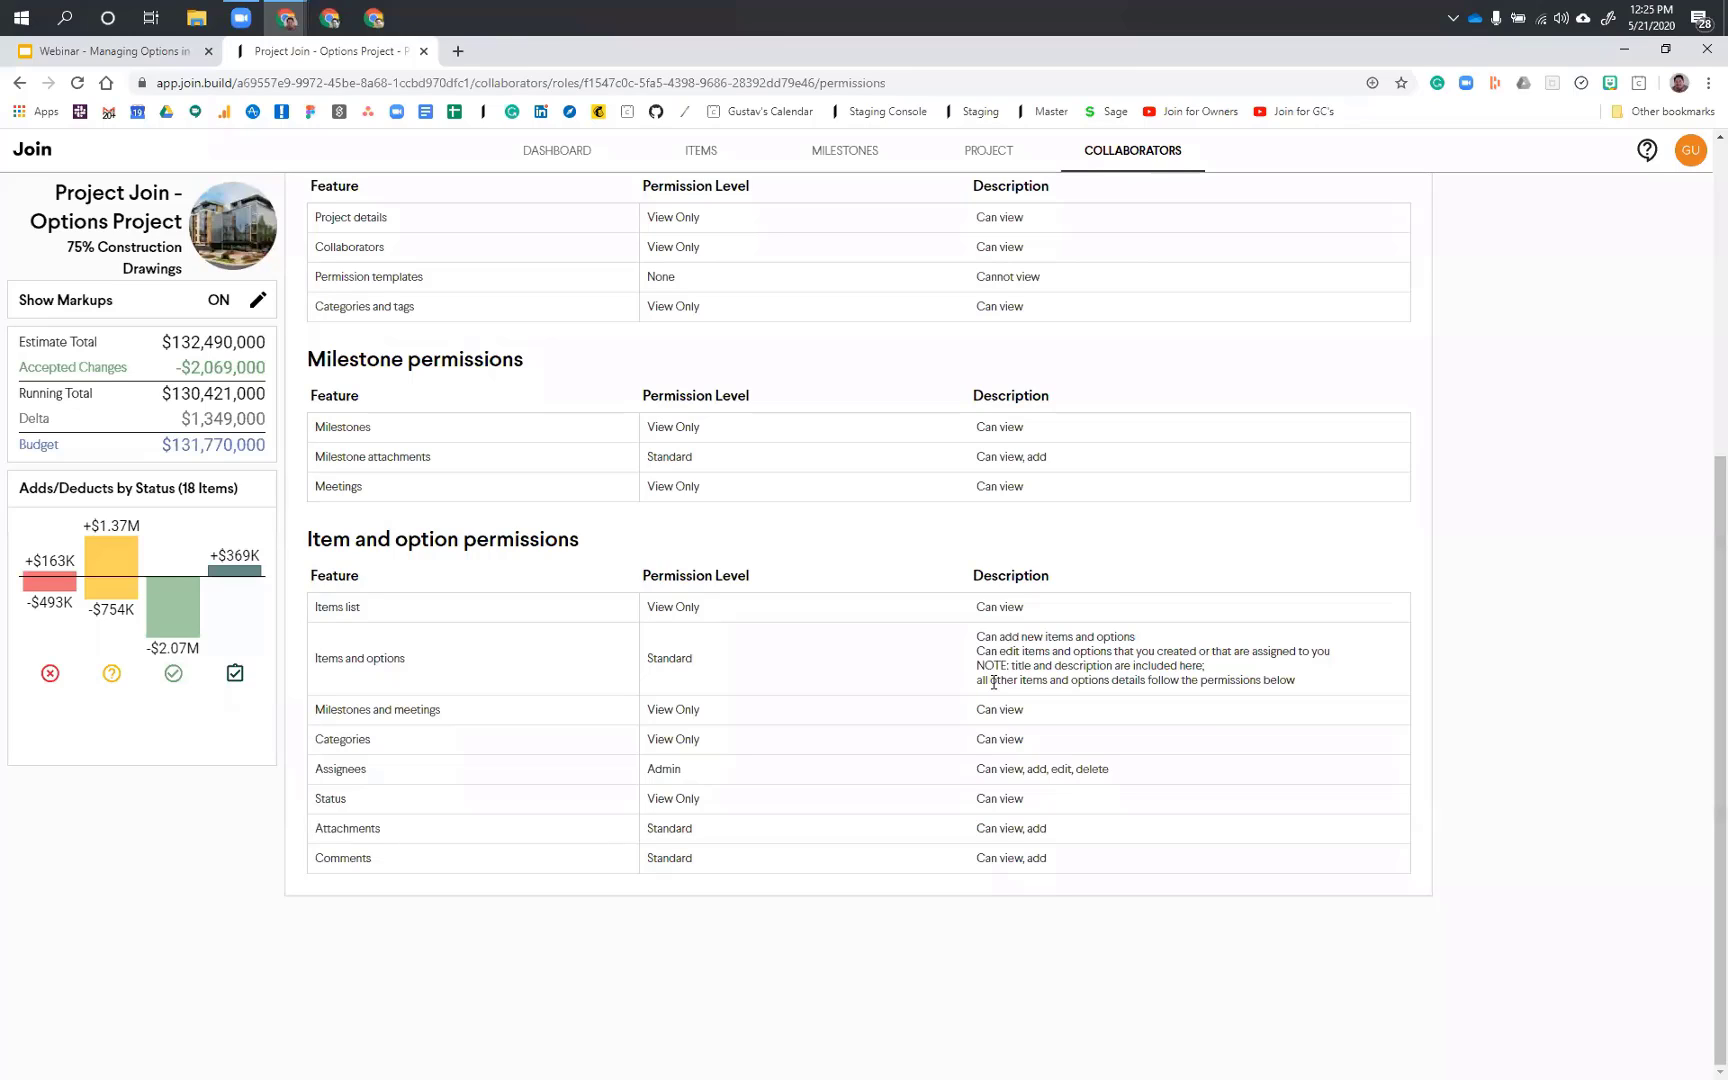
Step: Review the Owner role's cost, project, milestone, and item and option permissions, and open the role for editing
scroll(1030, 548, up, 3)
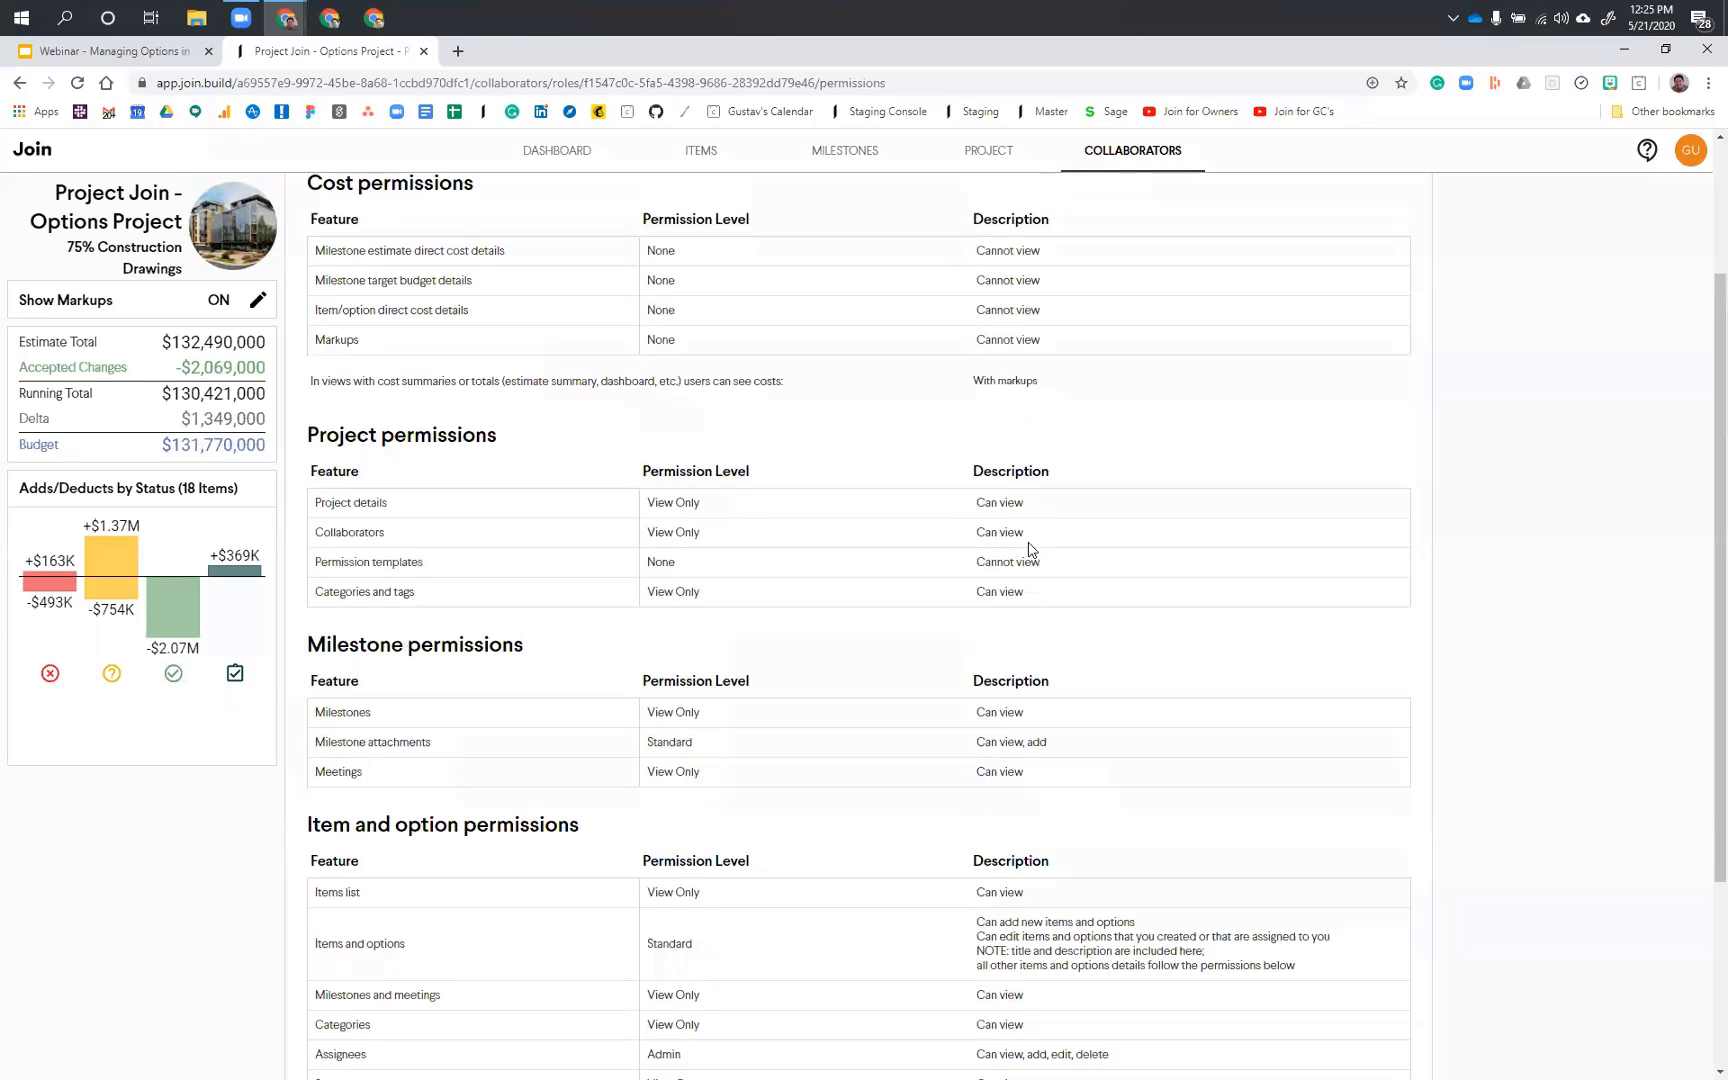
scroll(1030, 548, down, 3)
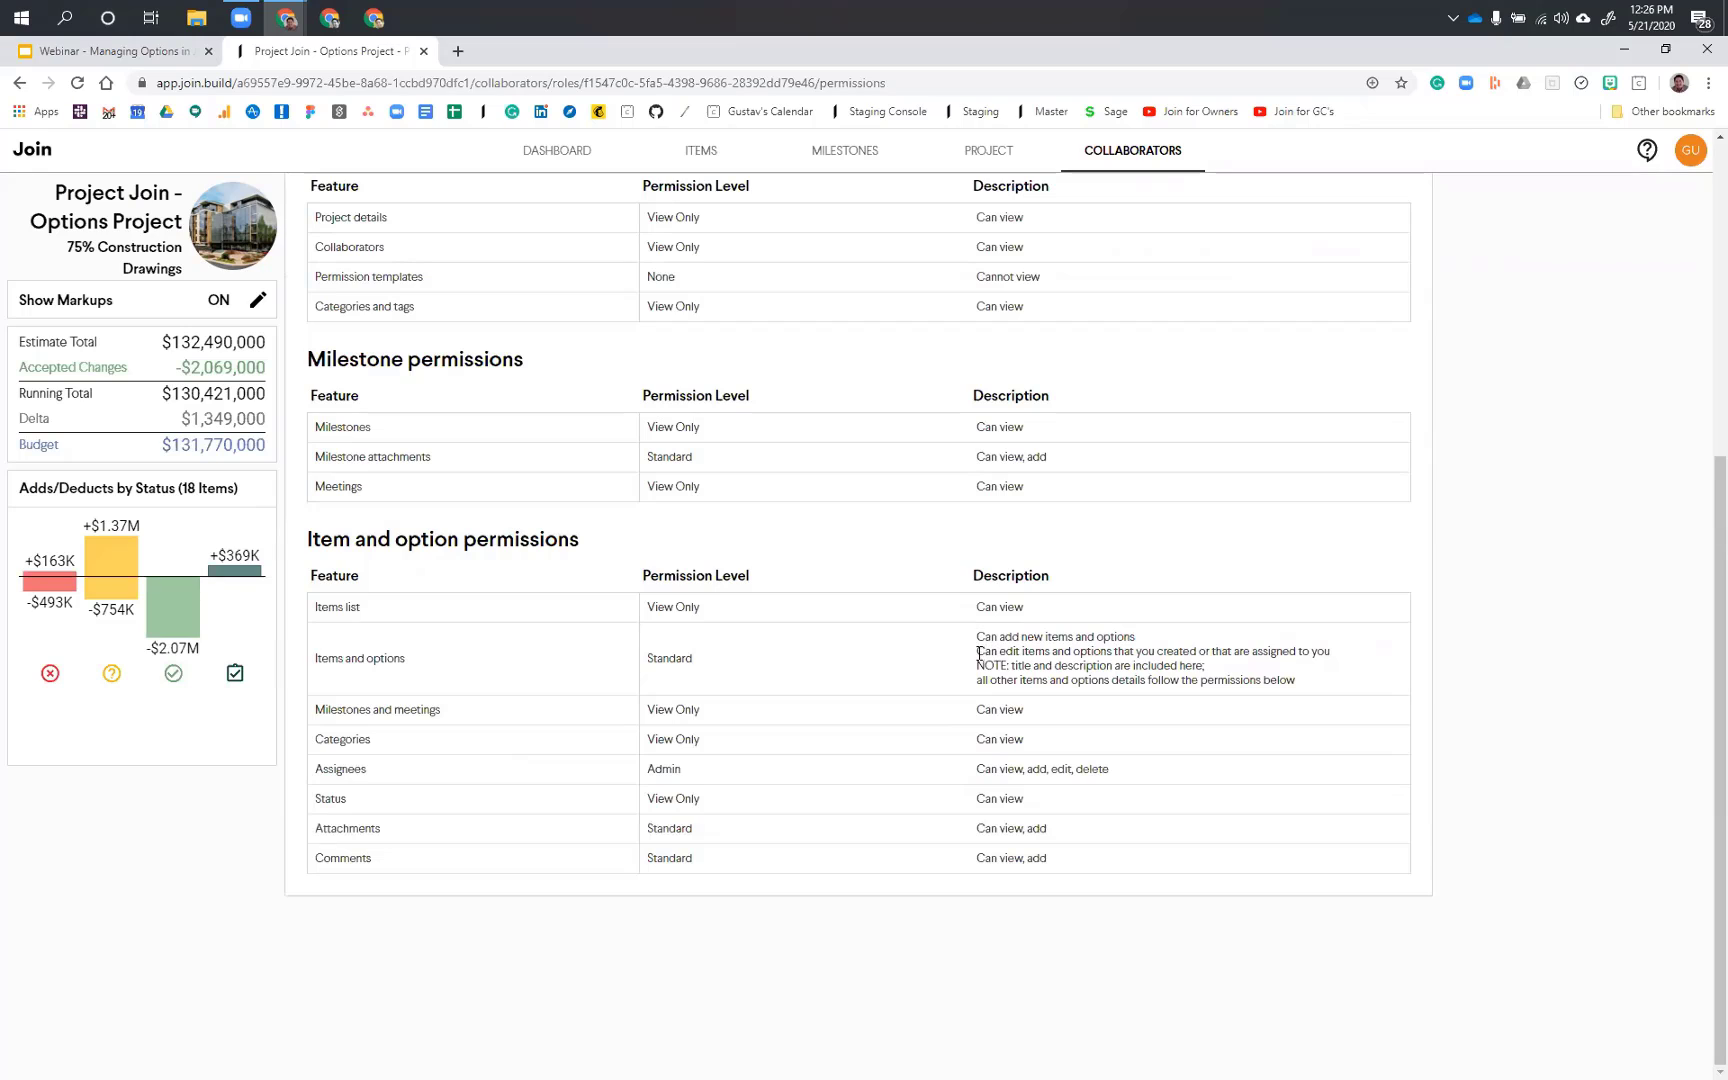
scroll(970, 657, up, 1)
scroll(969, 657, up, 2)
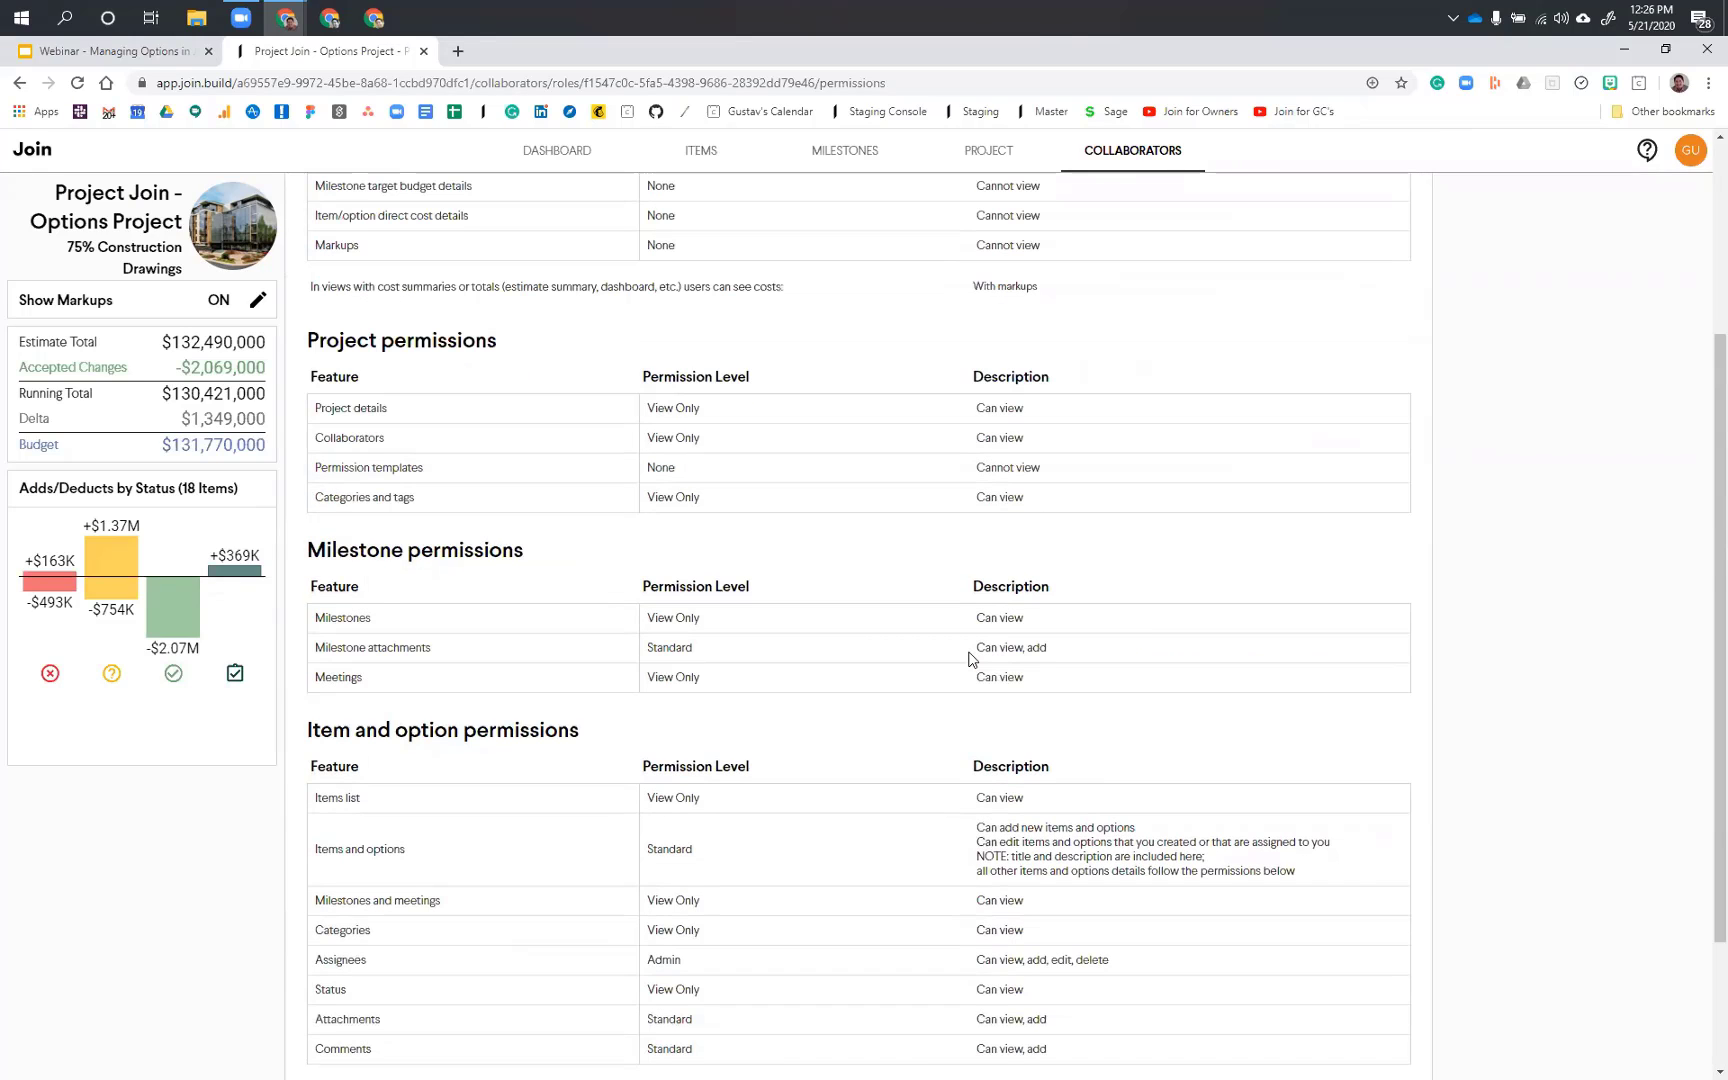
scroll(969, 657, up, 3)
scroll(1010, 459, up, 1)
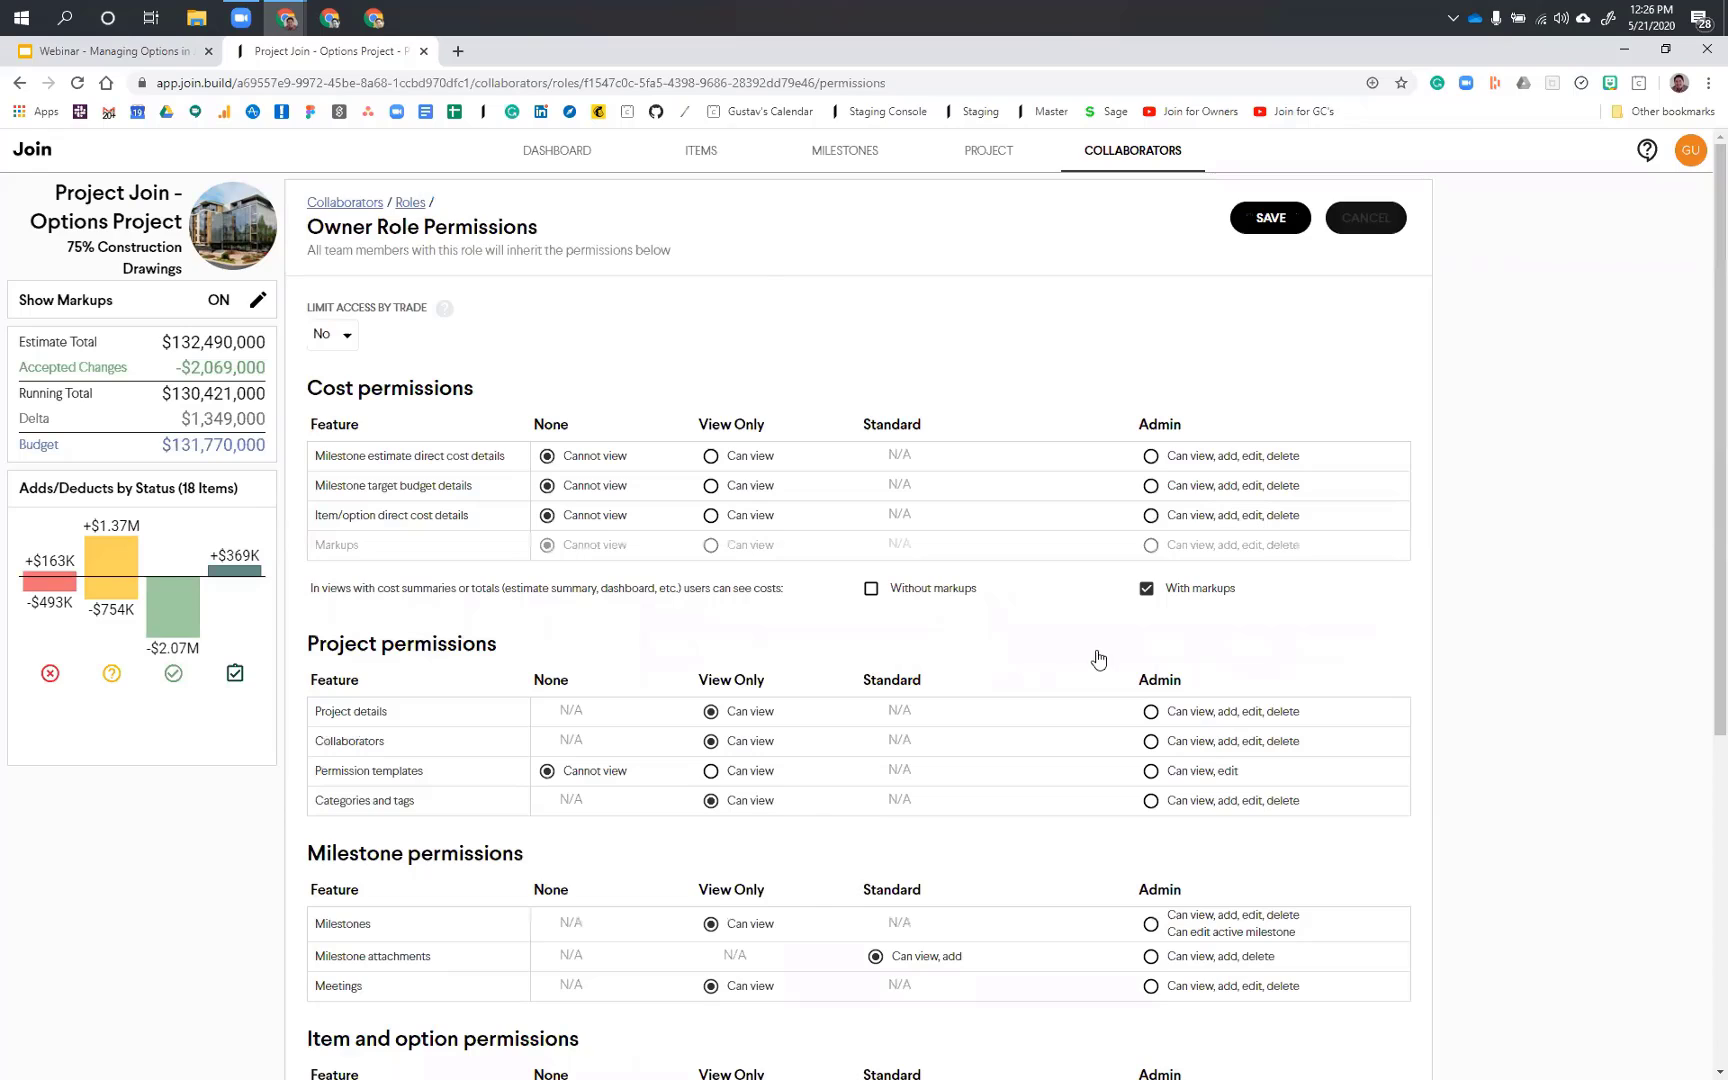
Step: Examine the selectable permission levels for items and options in the Owner role and cancel the role edit
scroll(1152, 652, down, 5)
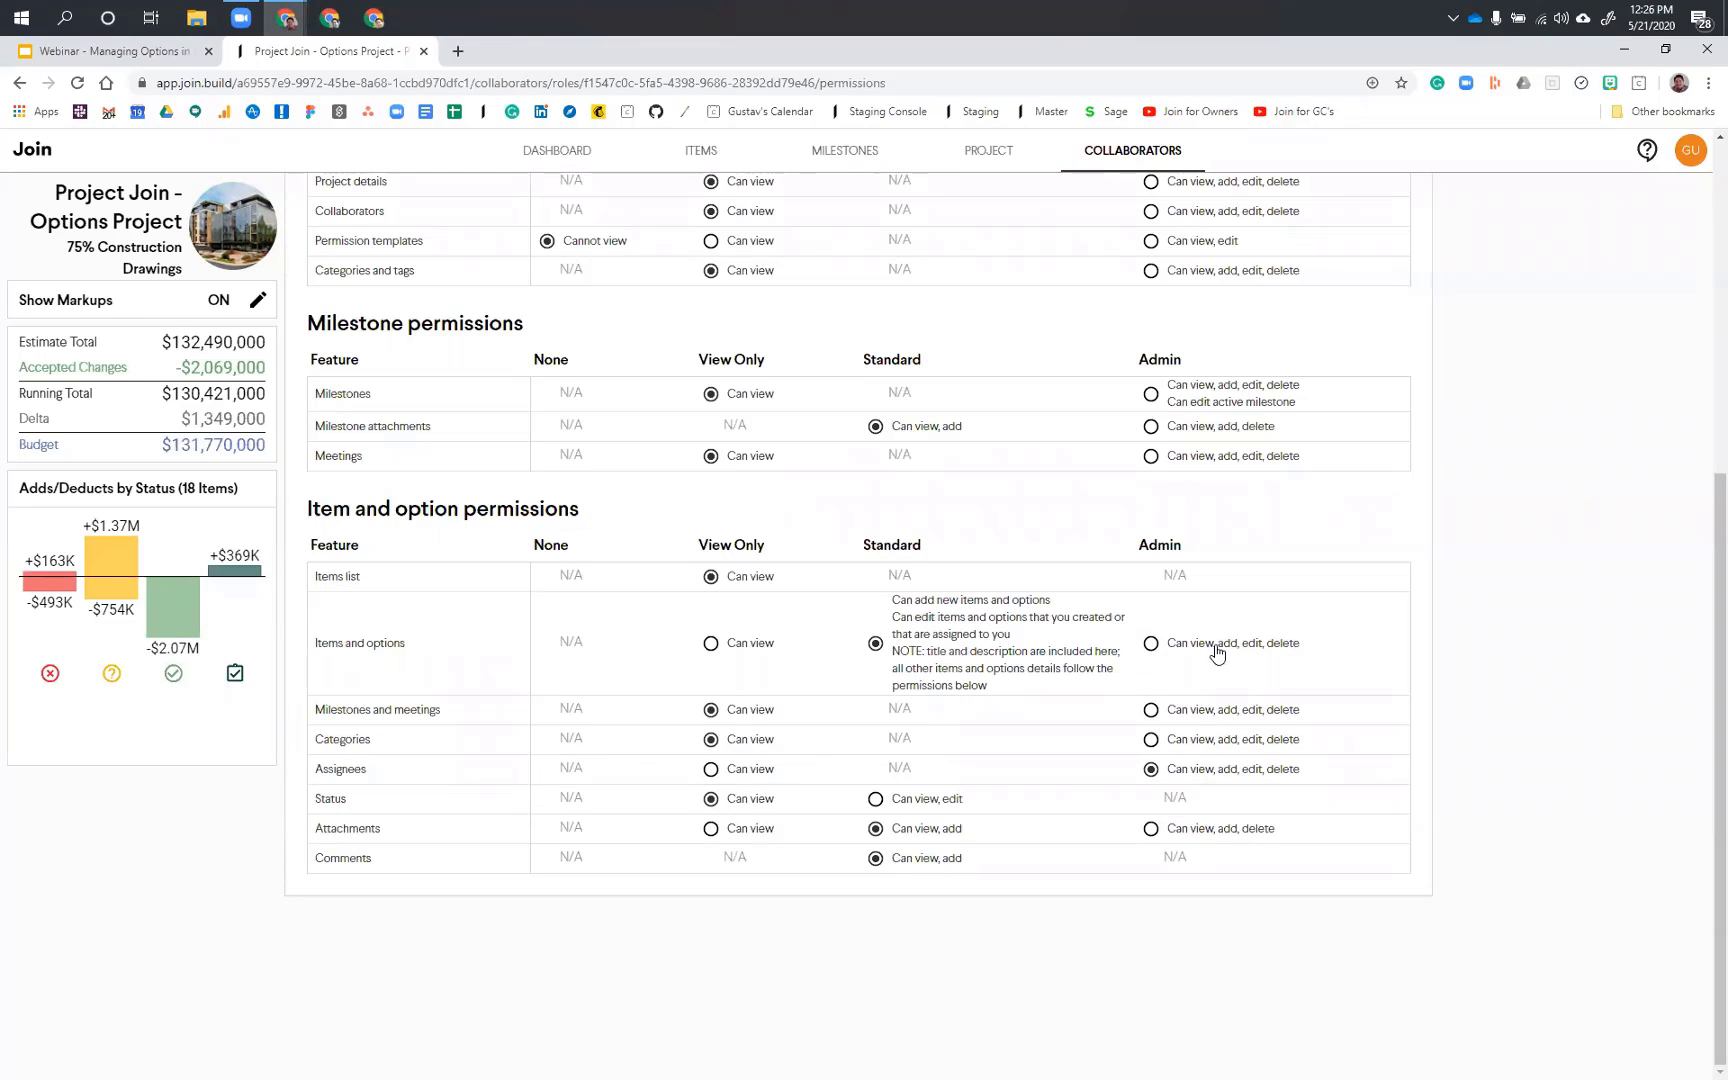
scroll(1215, 655, up, 5)
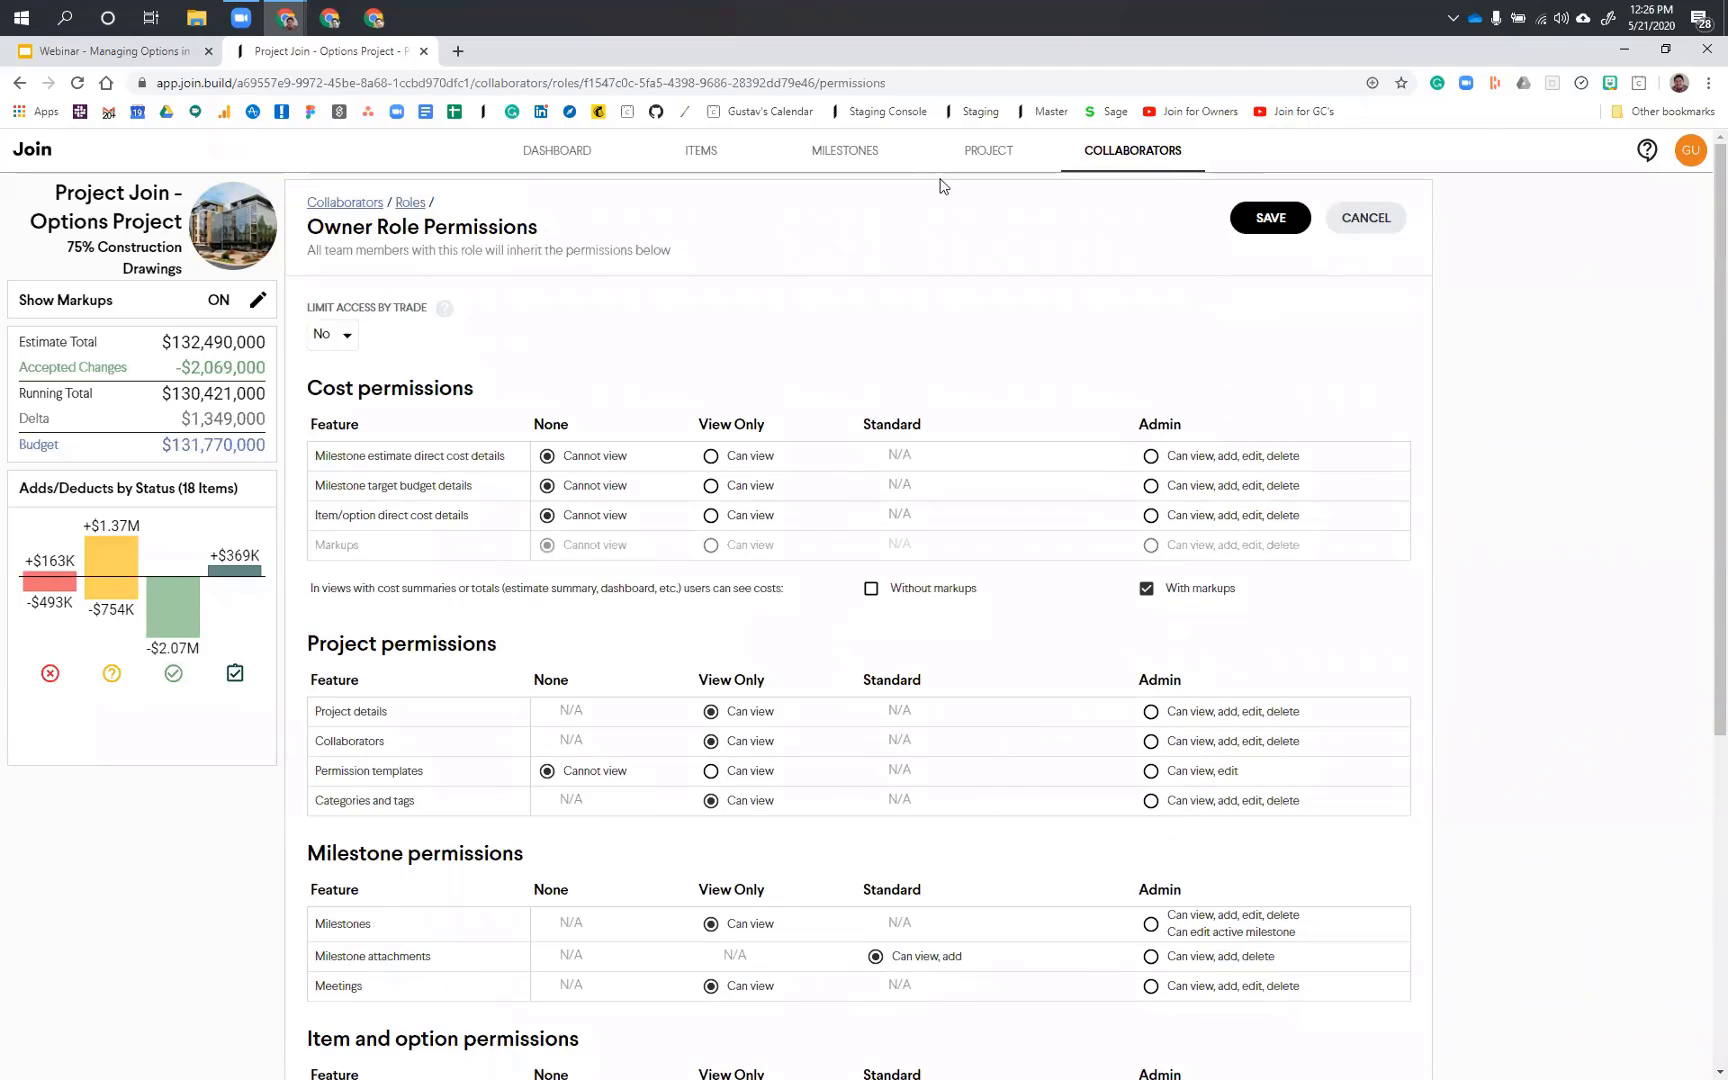
click(1388, 219)
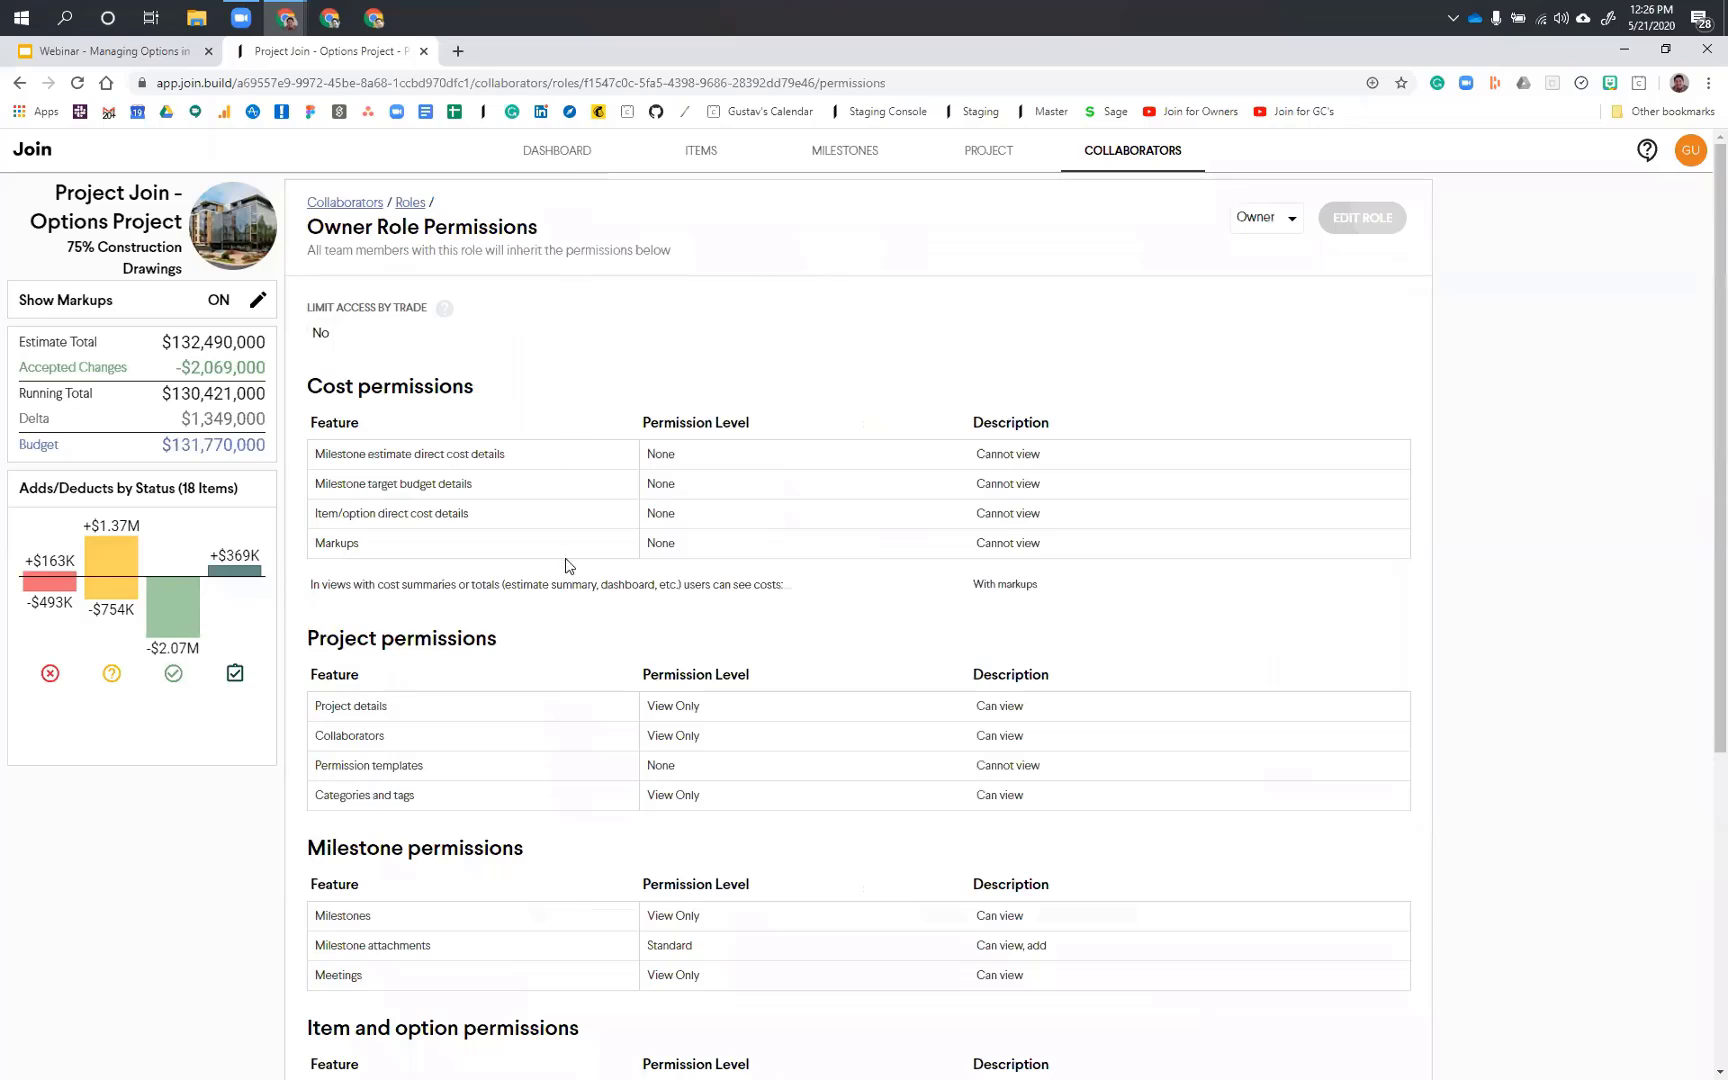
Step: Open the project dashboard and inspect an item's status change point on the Cost Trendline's lower bound
click(557, 150)
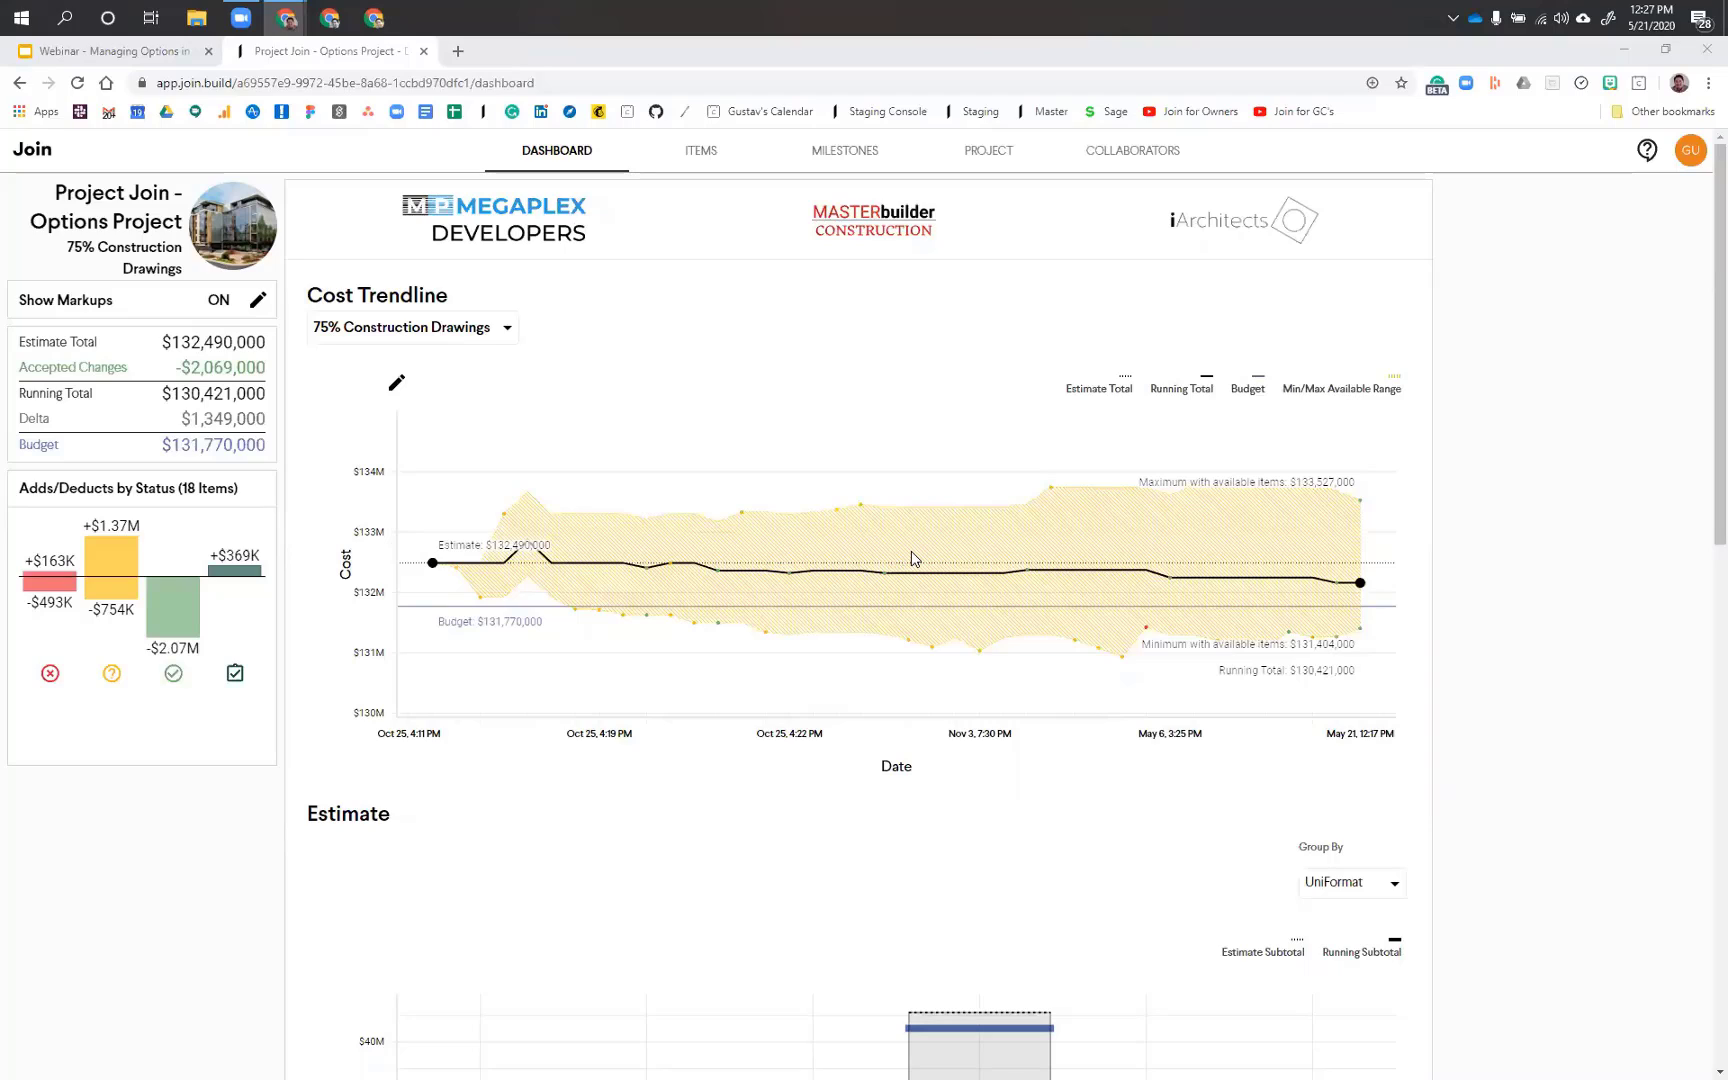
mouse_move(735, 437)
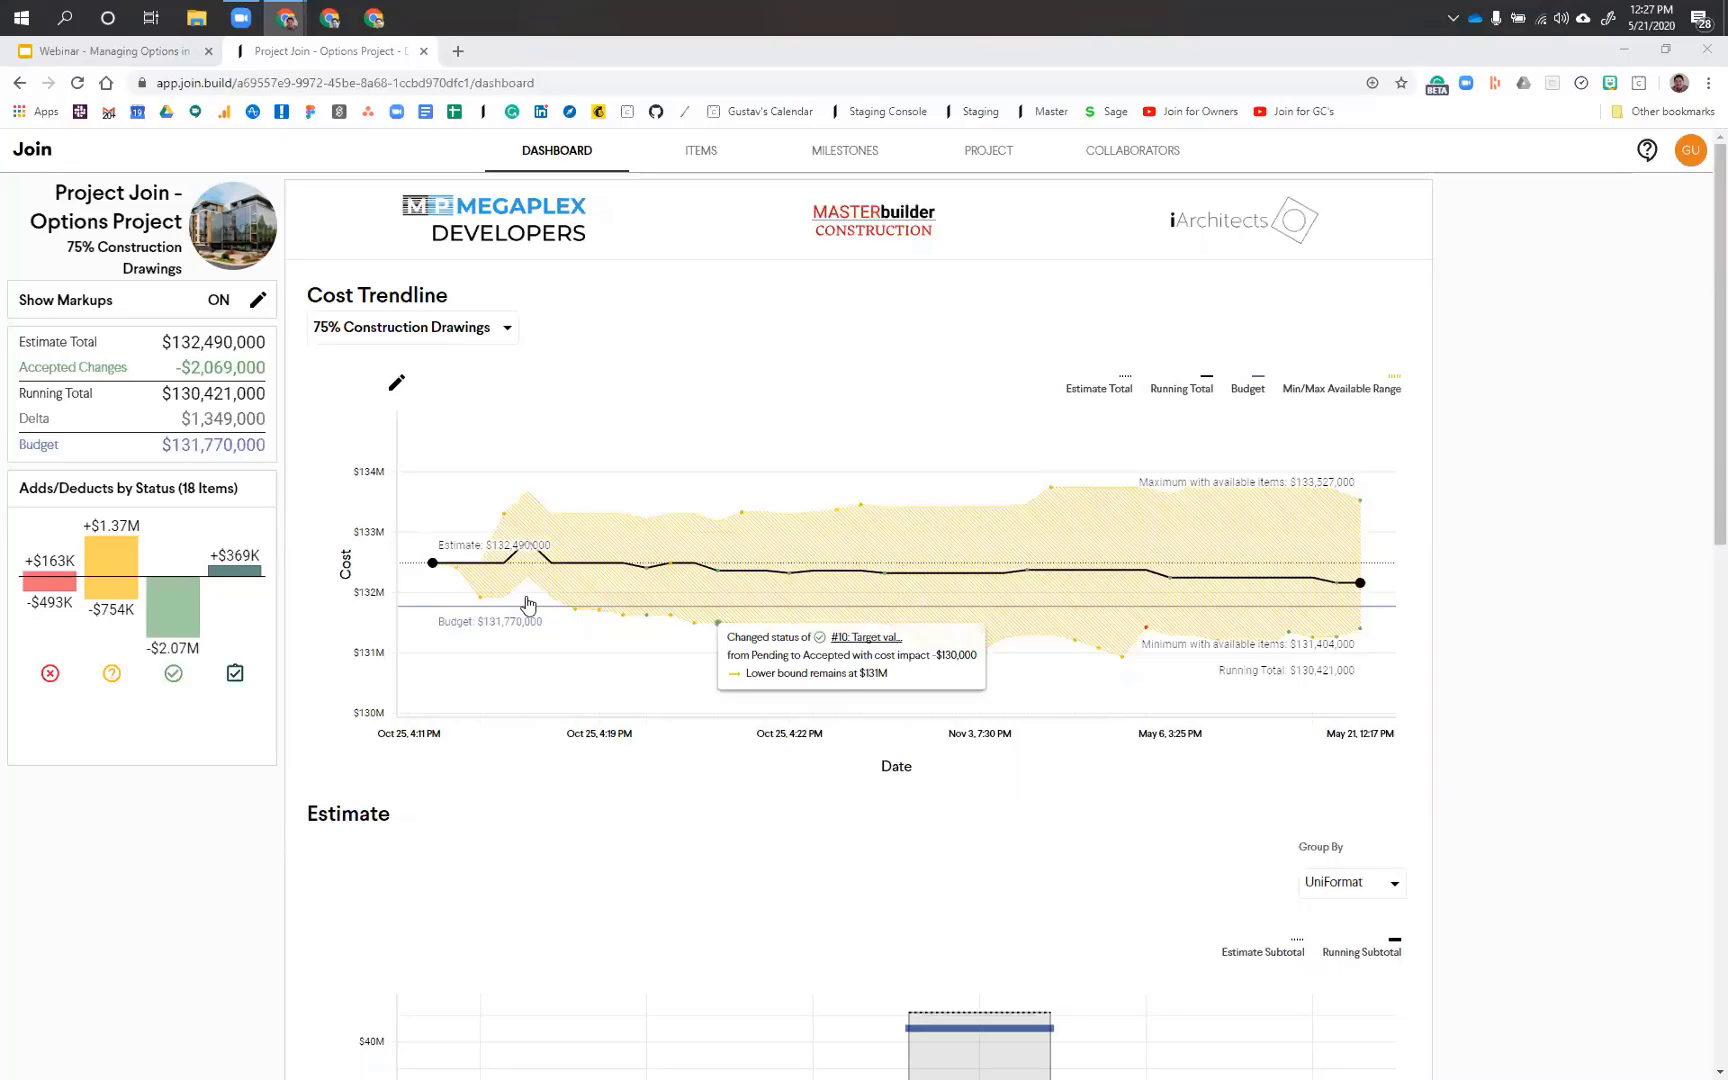
Step: Open item #22 and examine the cost estimate of its option #3, Reduce furred walls, soffits, and ceilings inside all stairwells
click(508, 422)
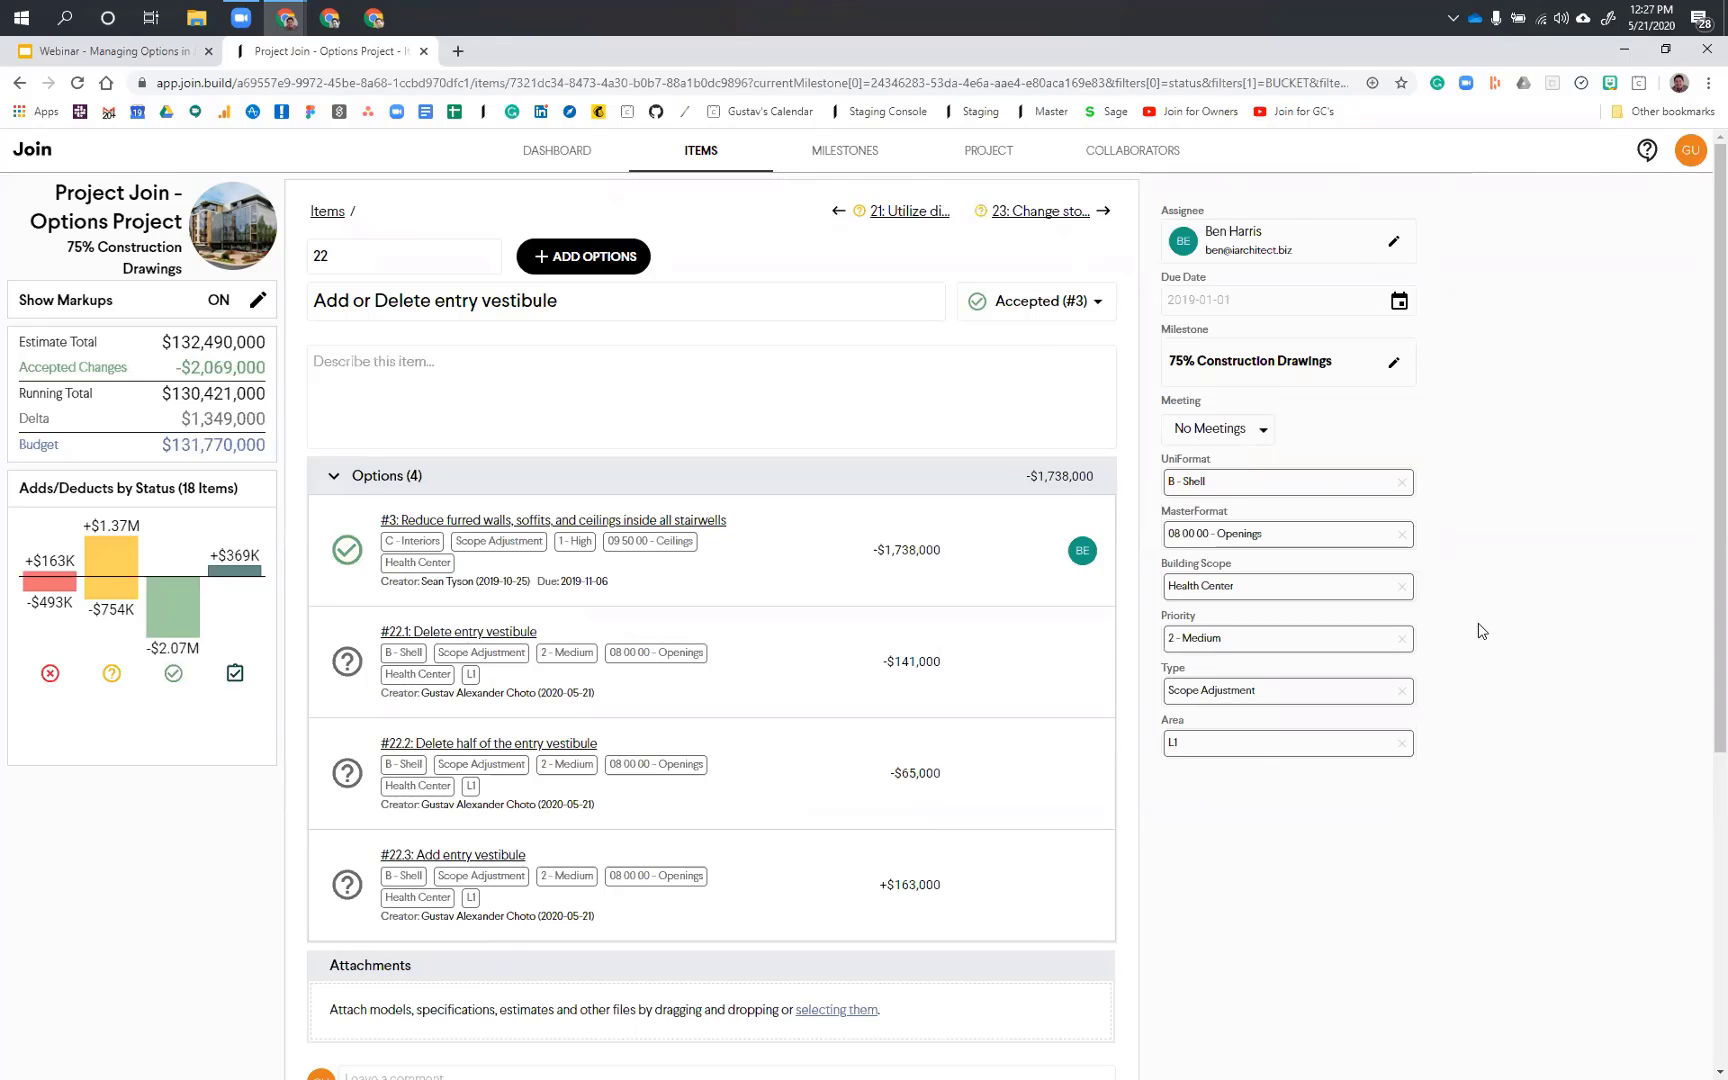
click(486, 488)
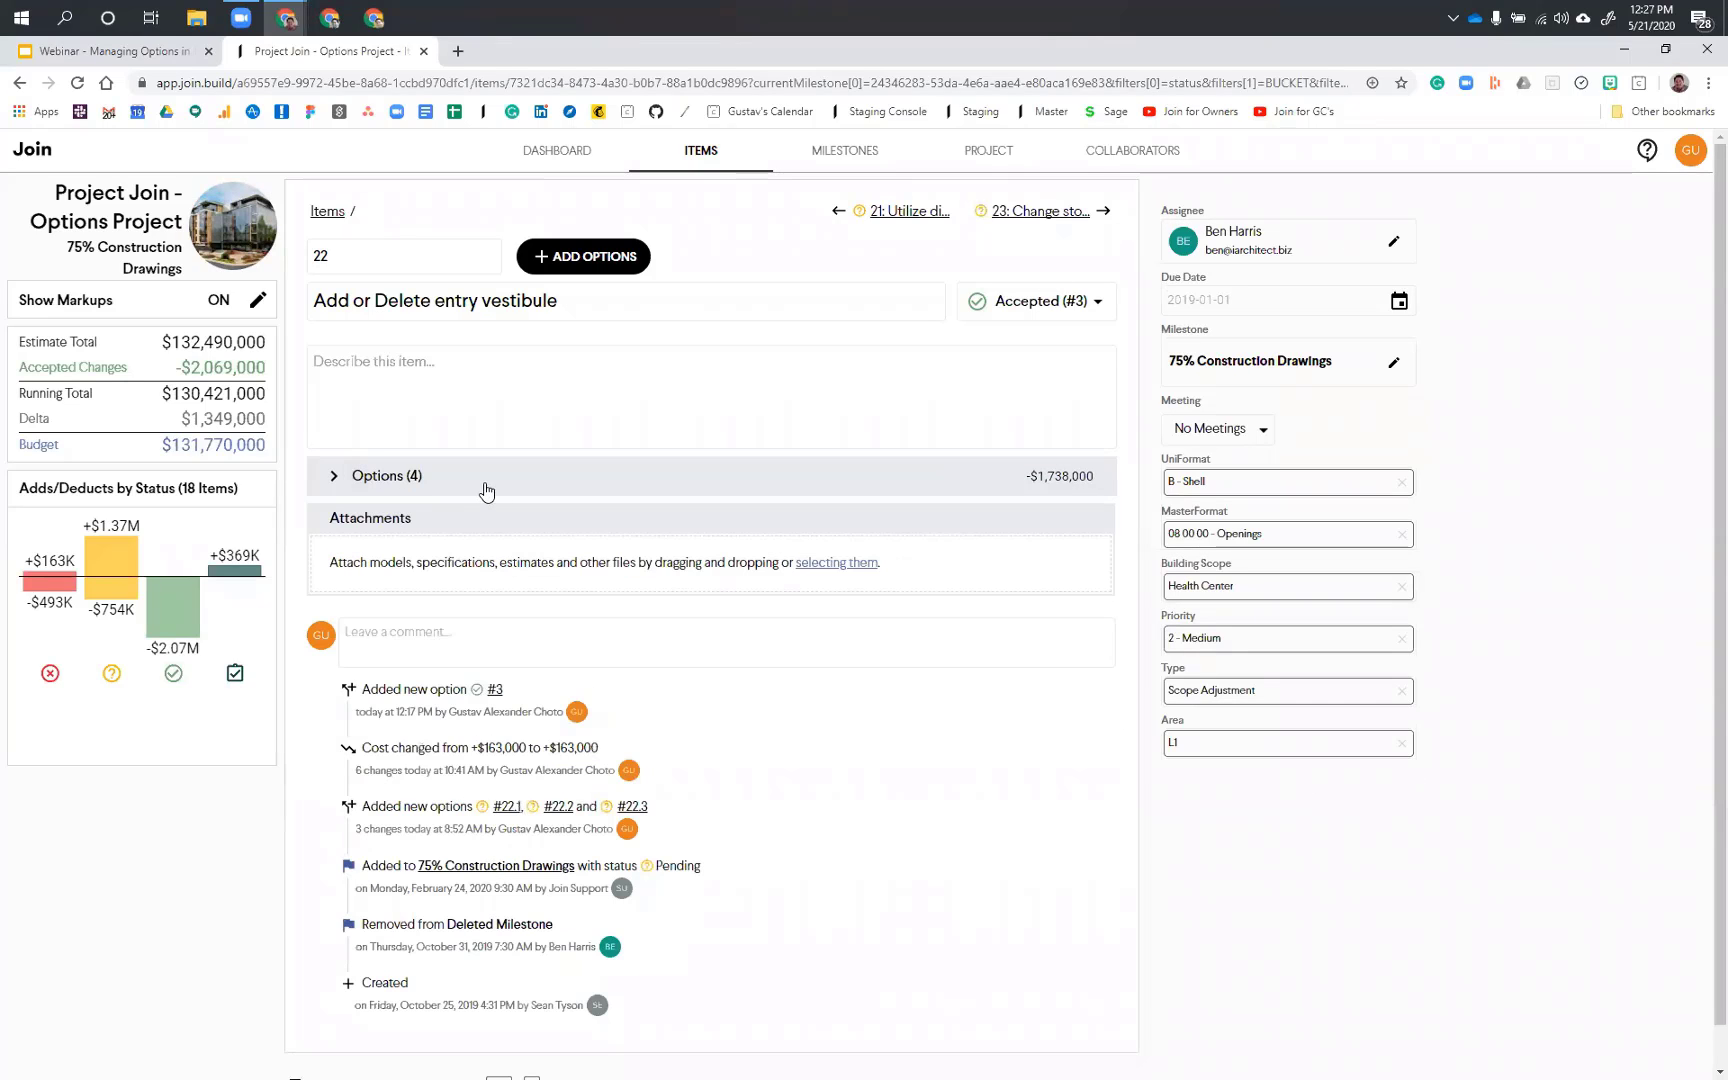
click(486, 488)
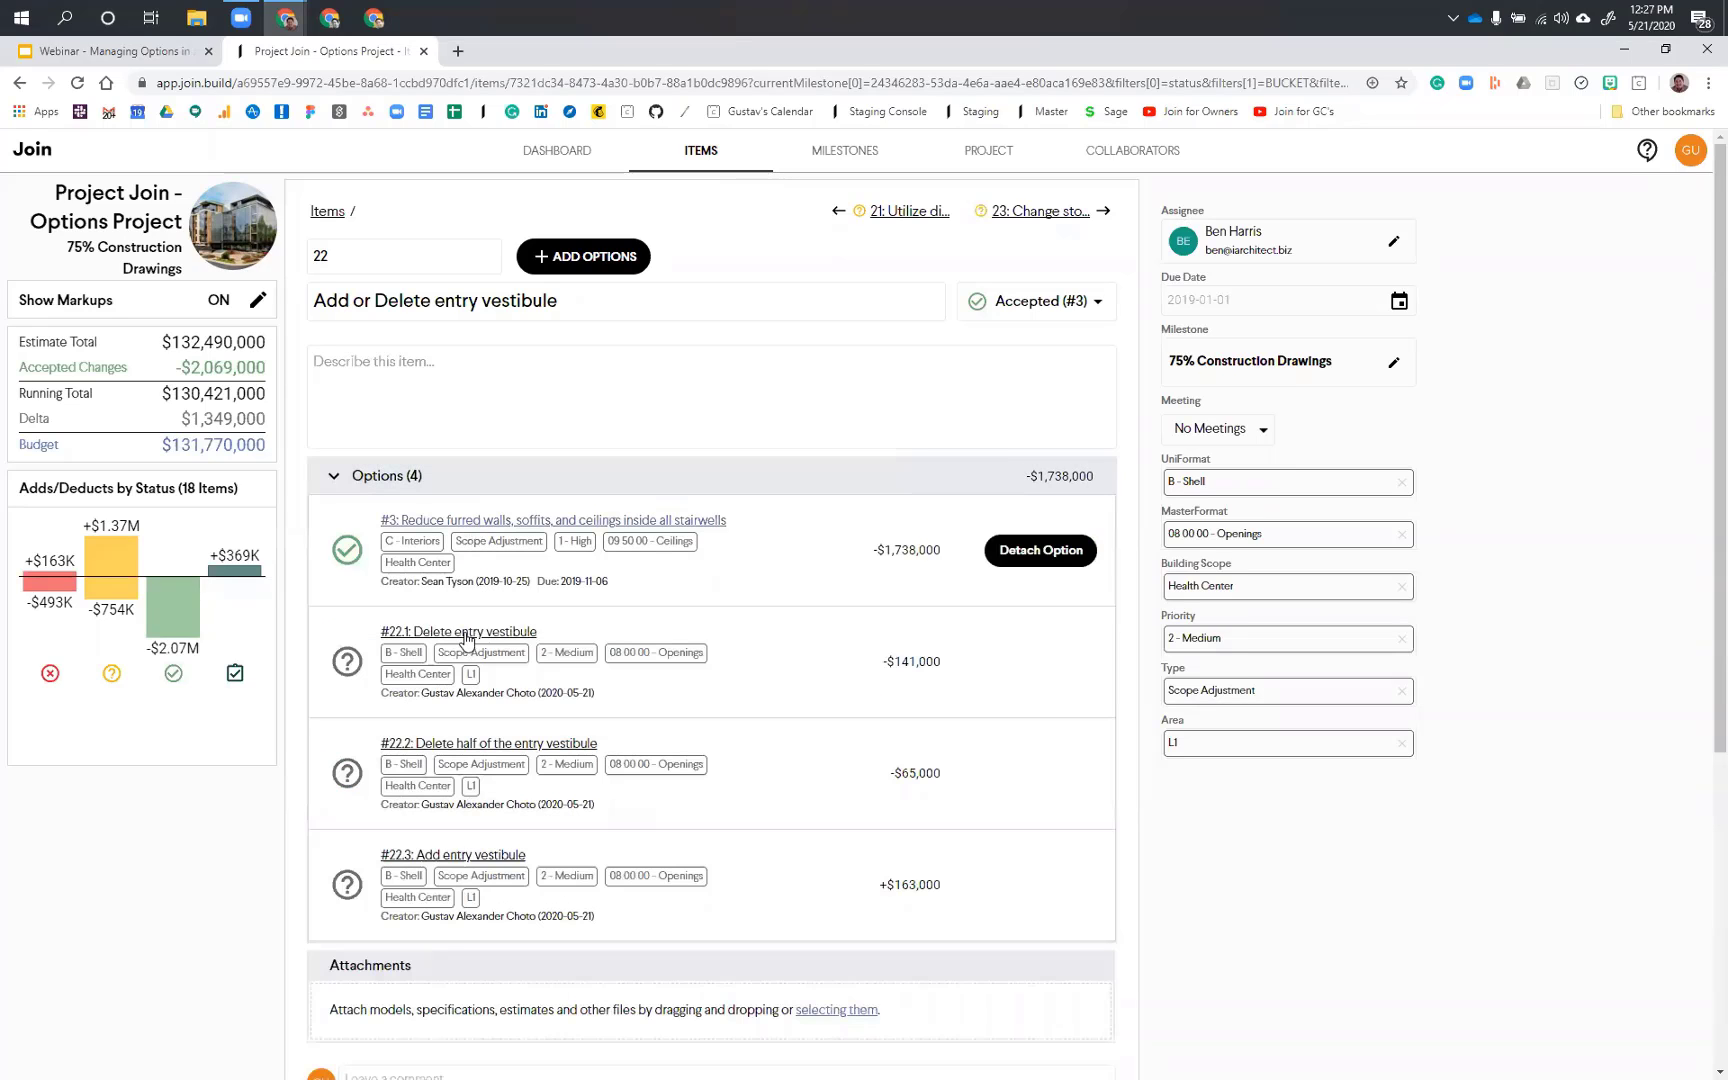
click(488, 521)
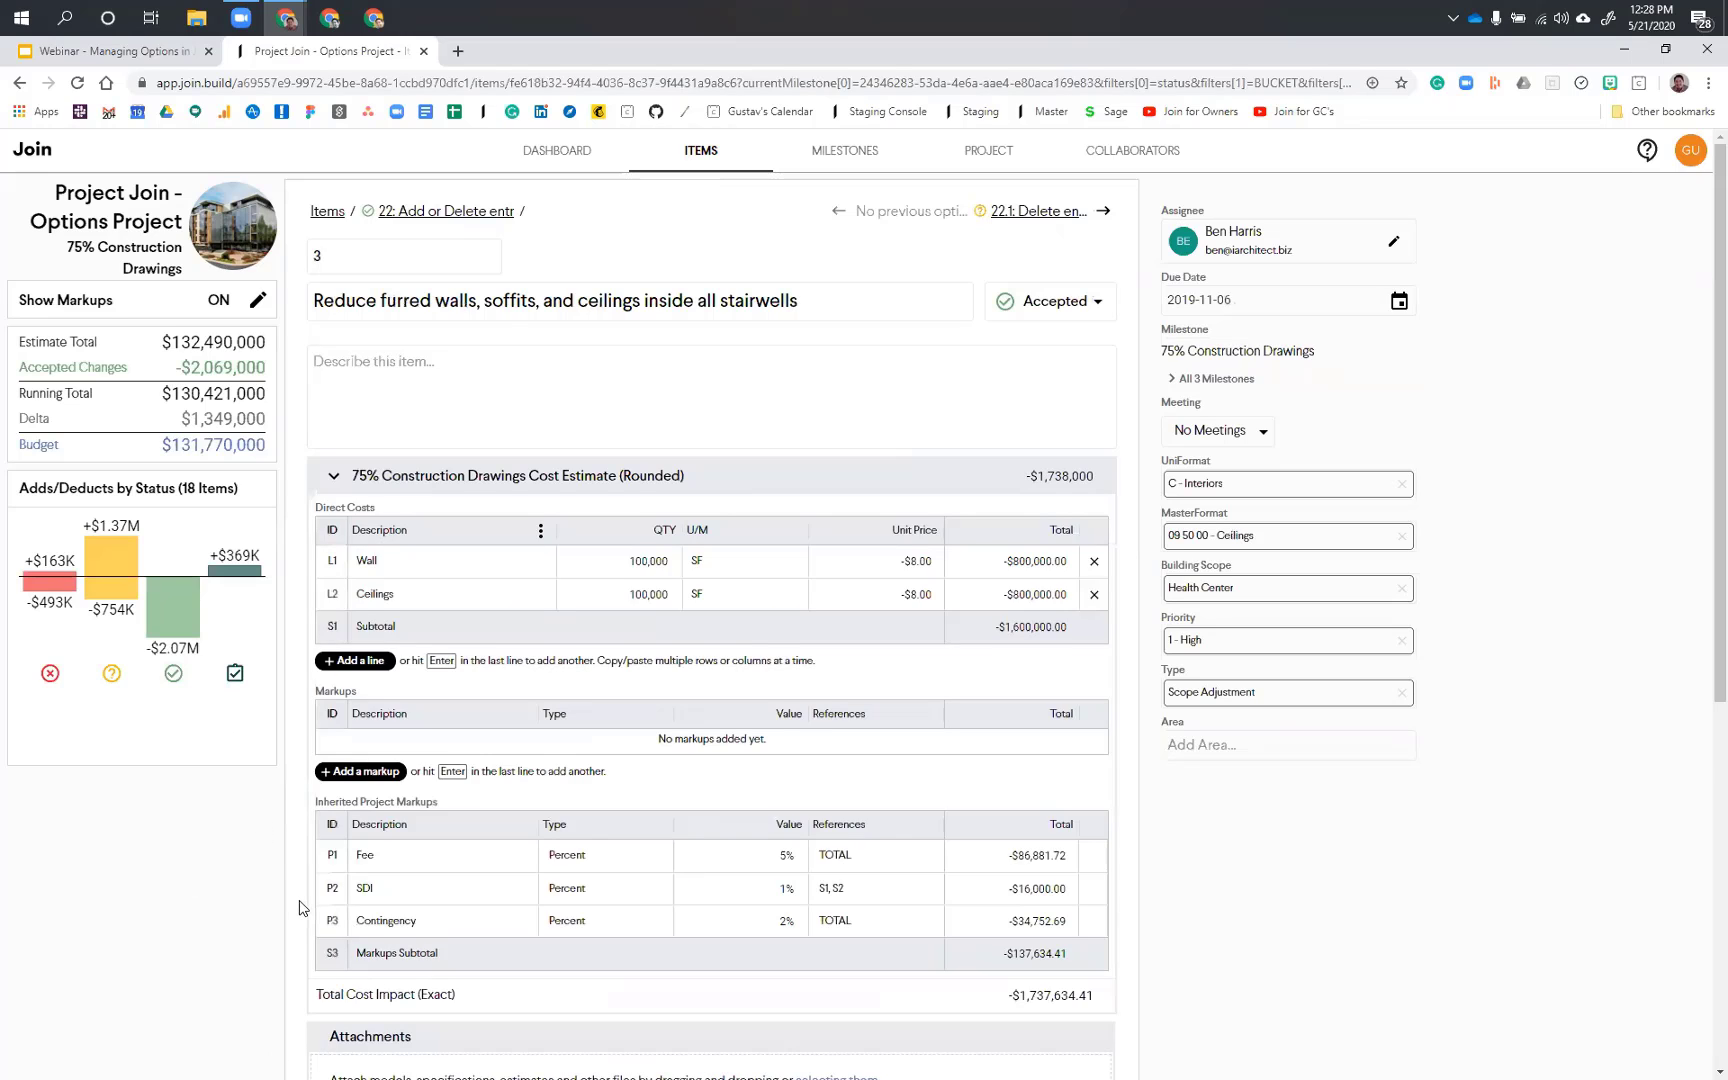
scroll(299, 907, down, 1)
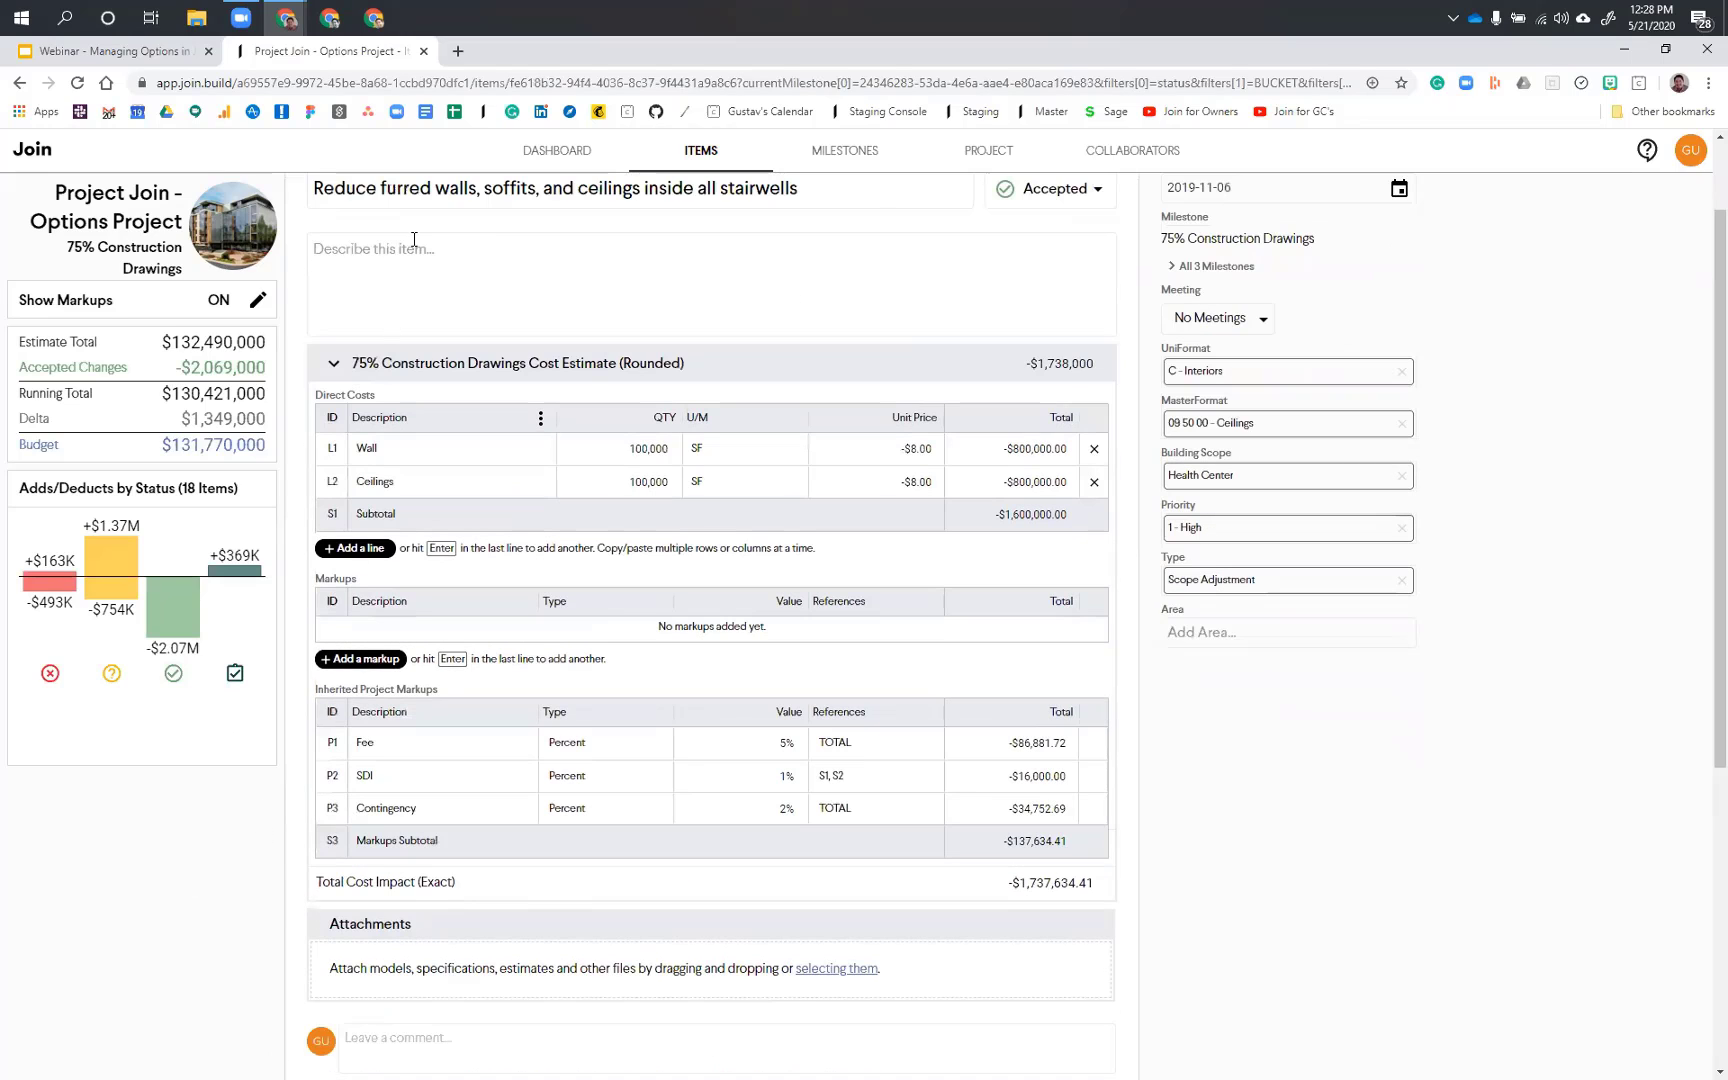
scroll(410, 221, down, 2)
scroll(410, 221, up, 4)
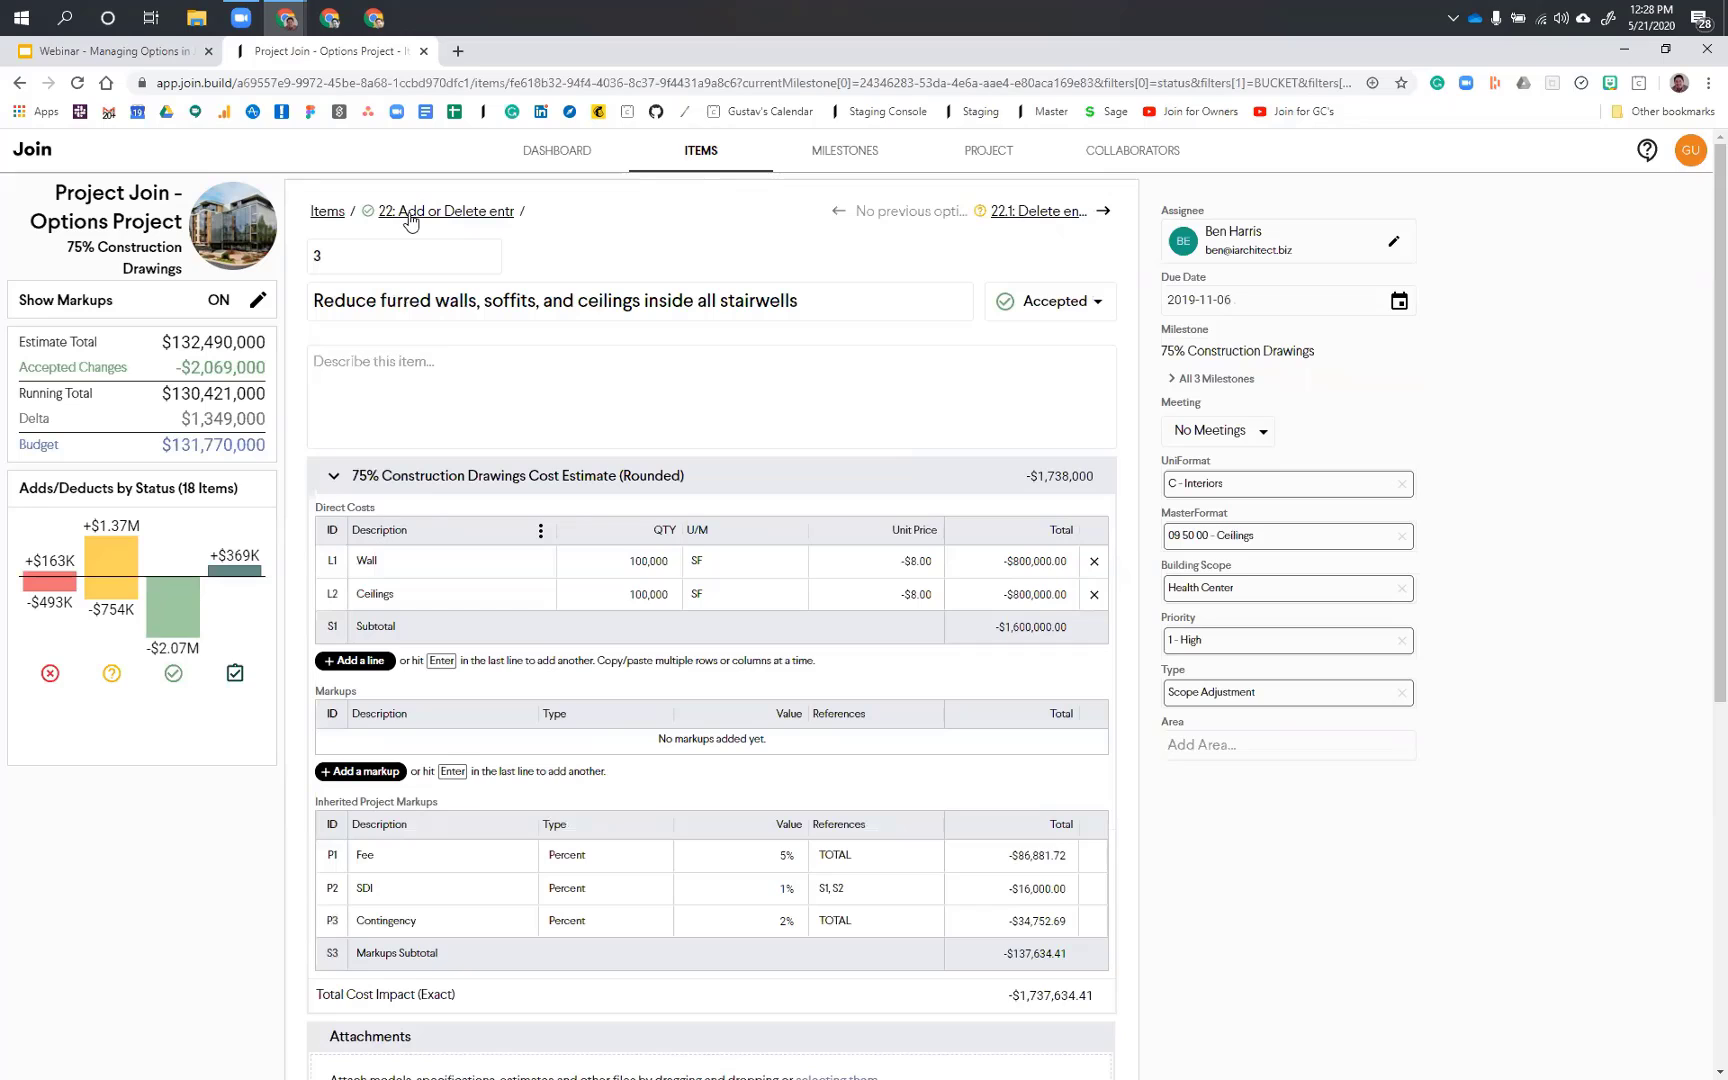
Step: Return to item #22, Add or Delete entry vestibule, and review its activity history below the options
click(410, 213)
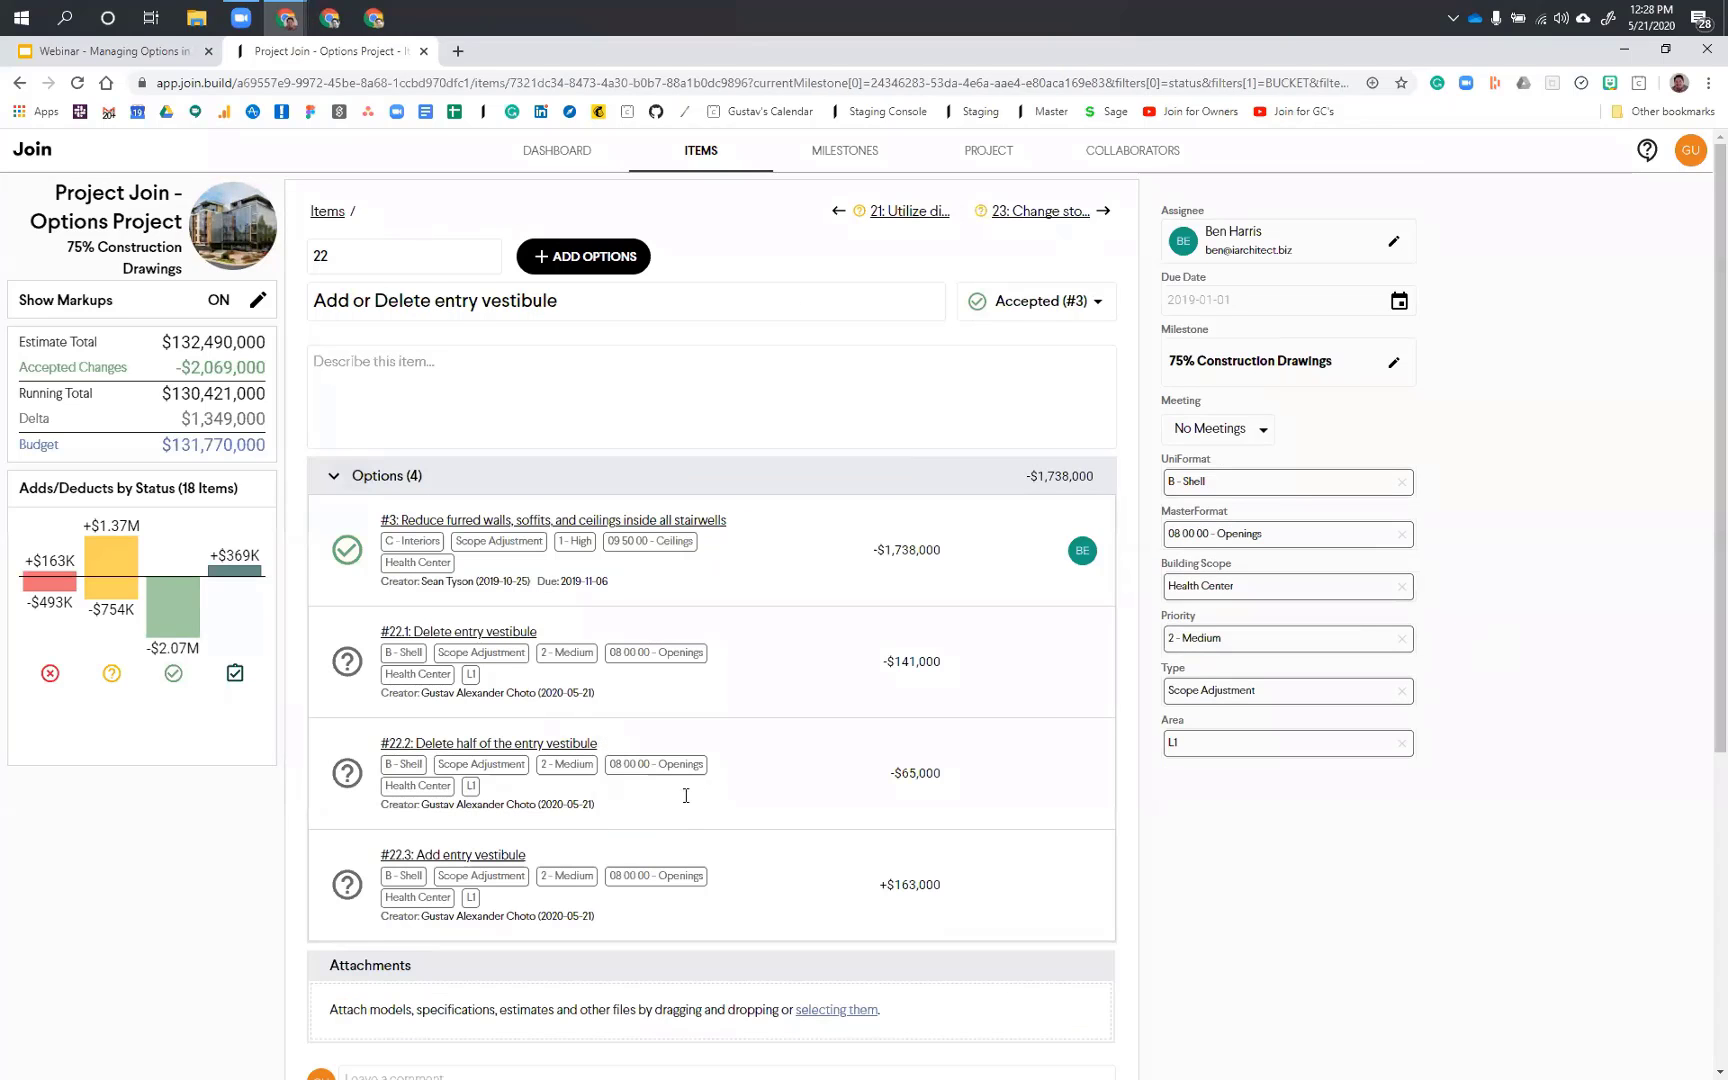
scroll(690, 800, down, 1)
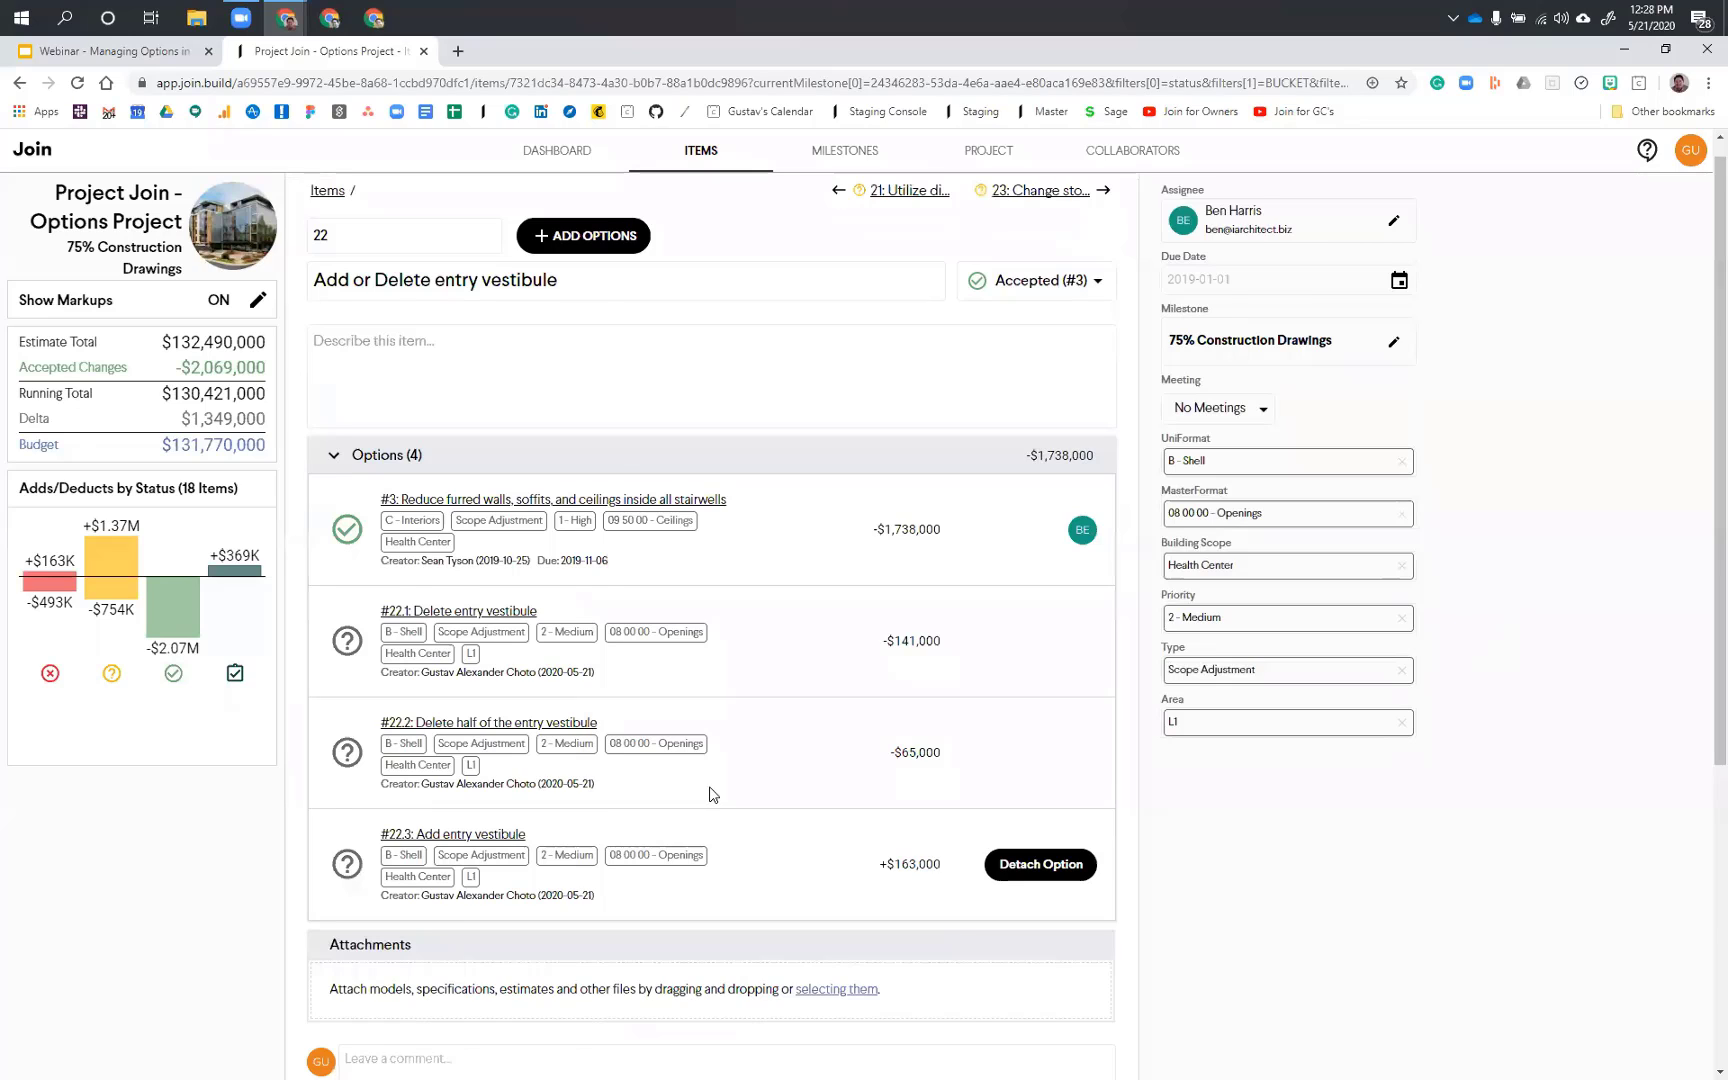
scroll(705, 845, down, 3)
scroll(780, 885, down, 2)
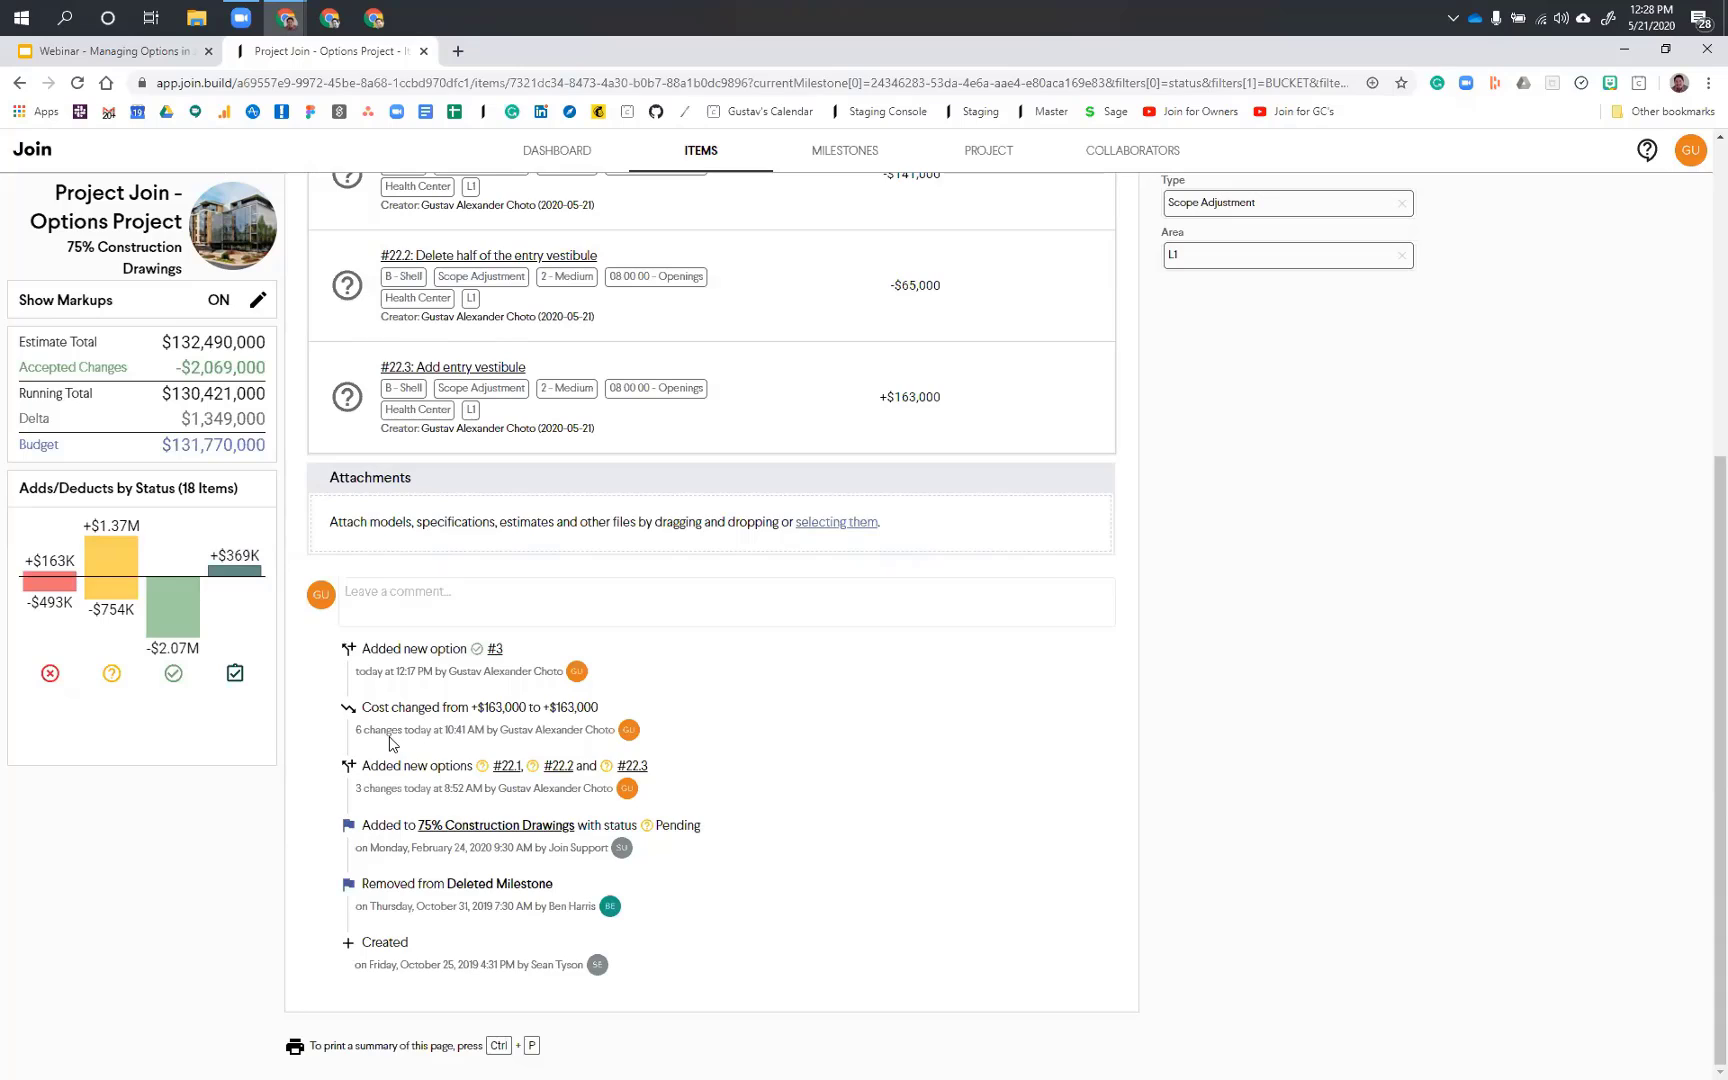
Step: Open option #3 from item #22, move on to option #22.1, Delete entry vestibule, and review its cost estimate and change history
scroll(398, 712, up, 1)
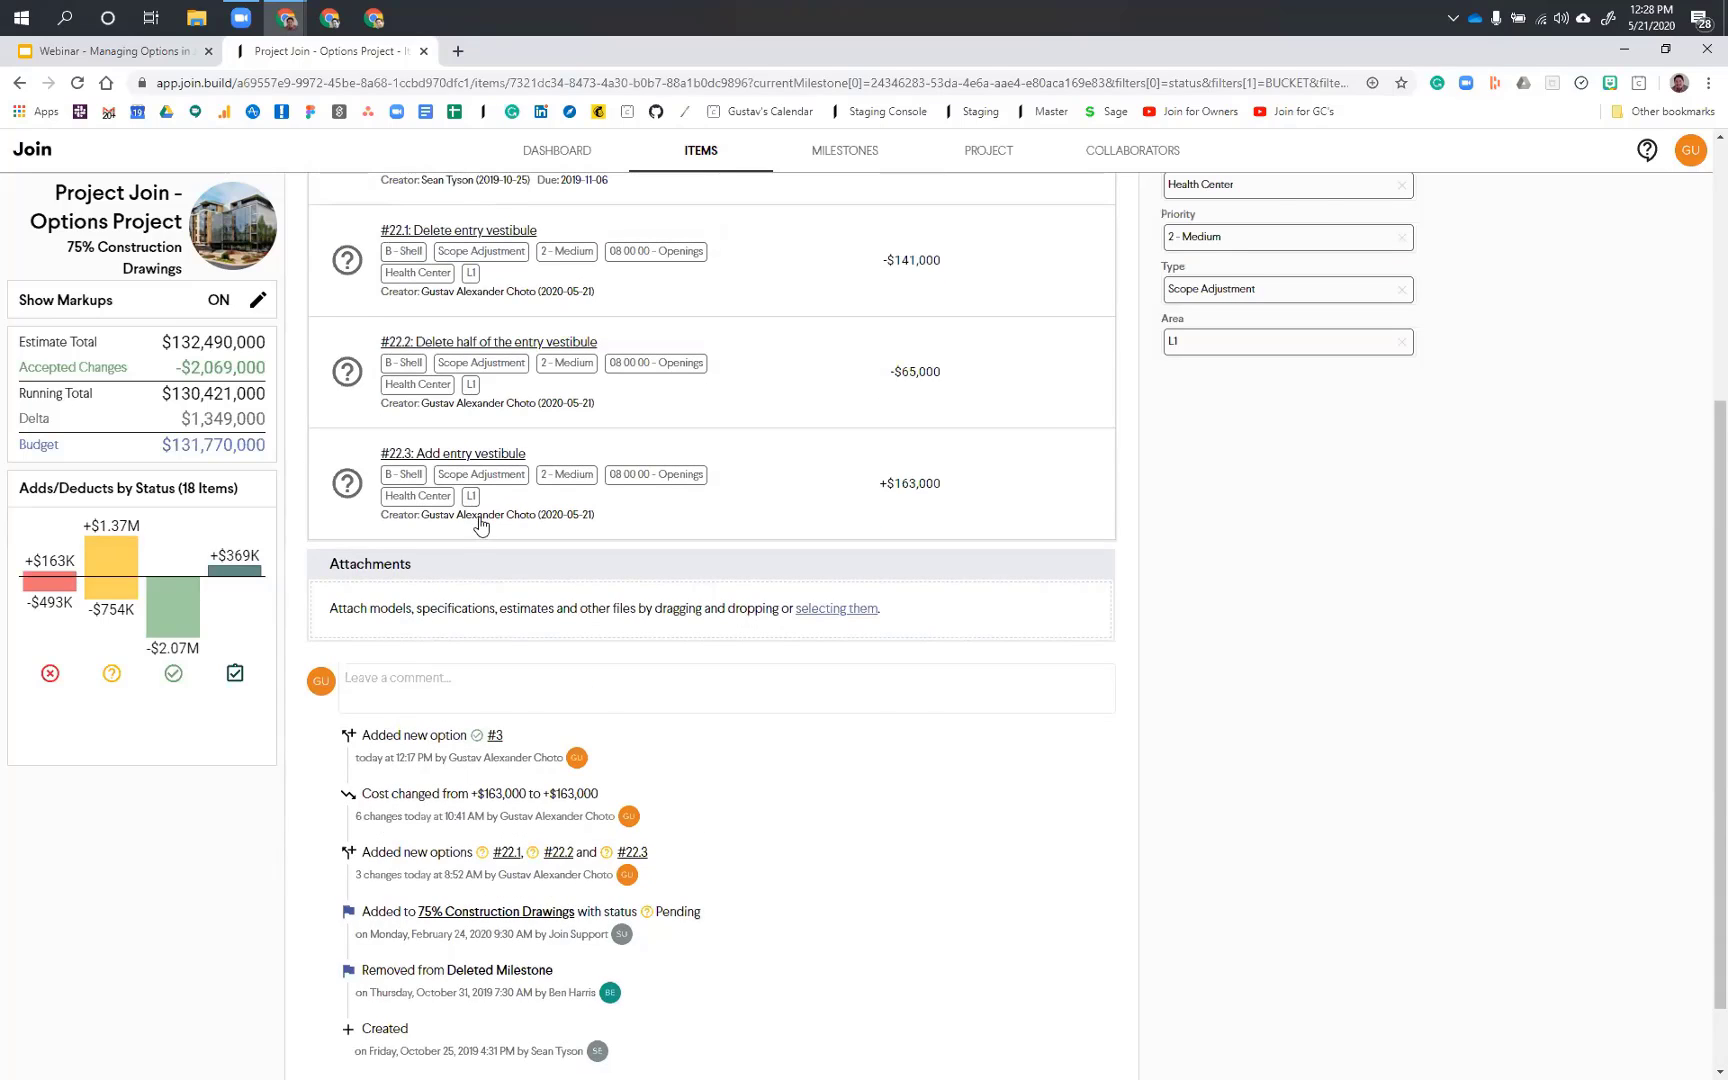
scroll(480, 524, up, 3)
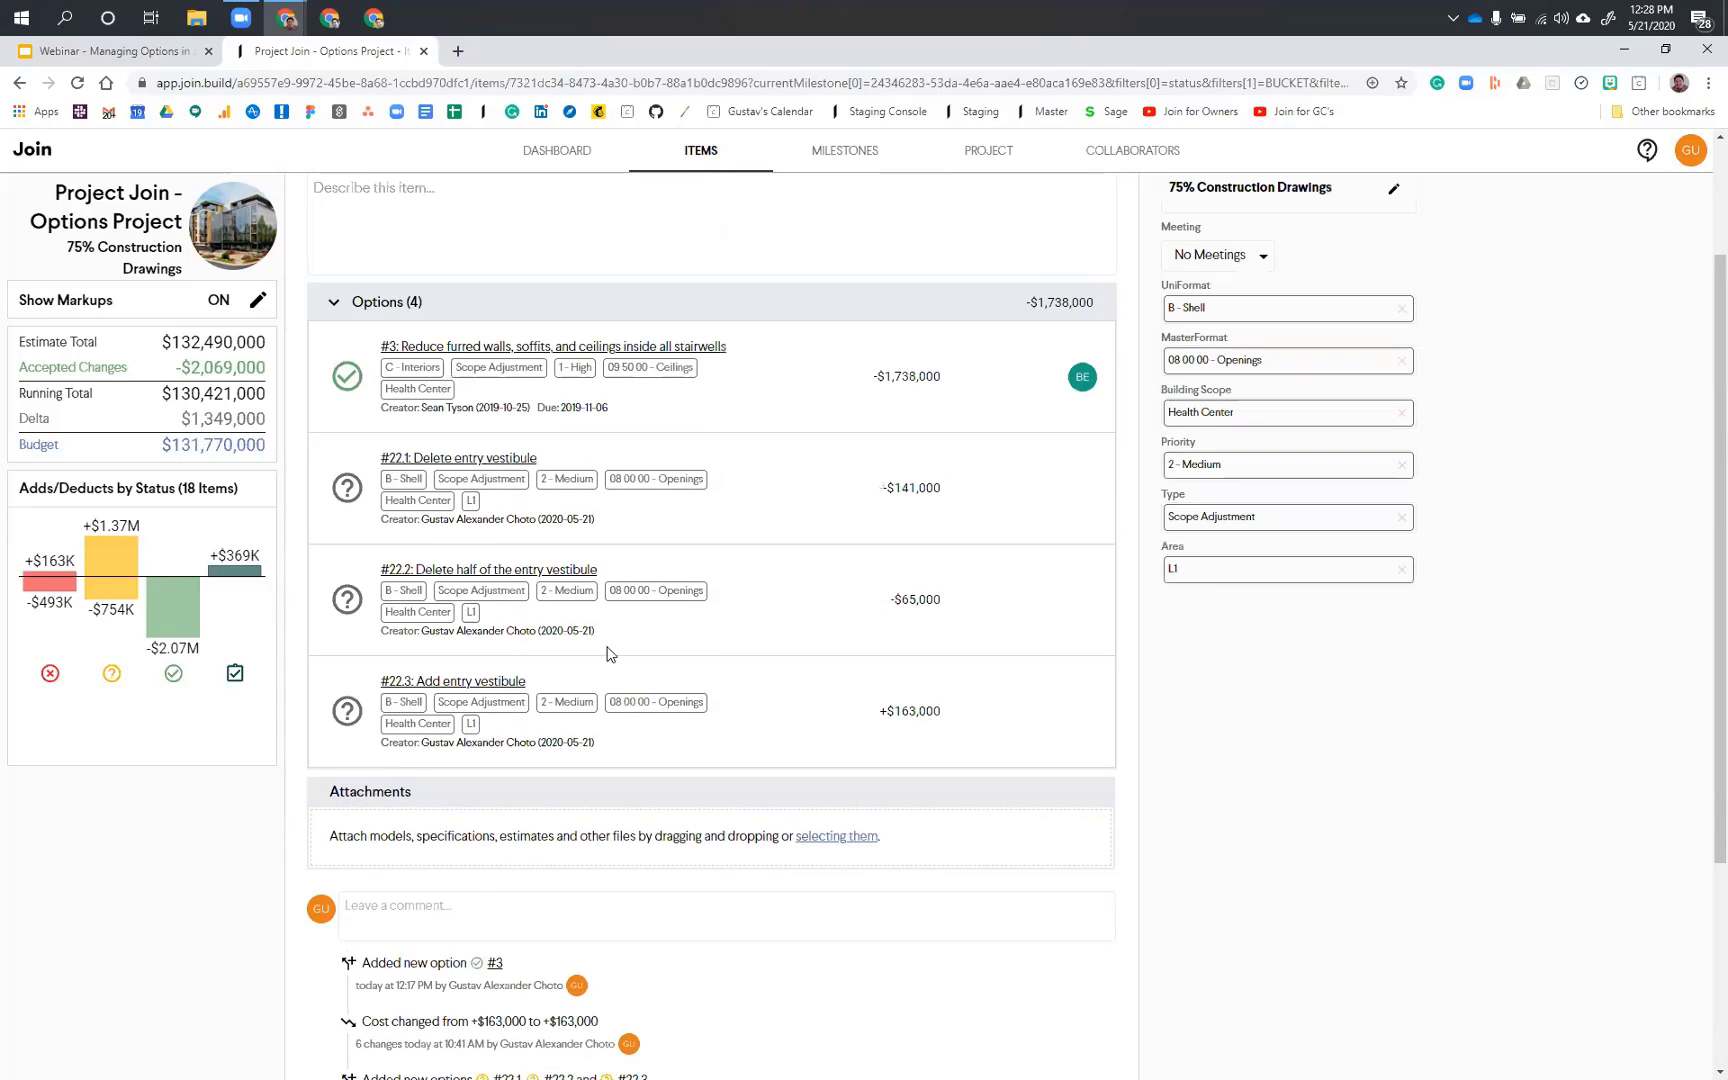
scroll(608, 654, up, 2)
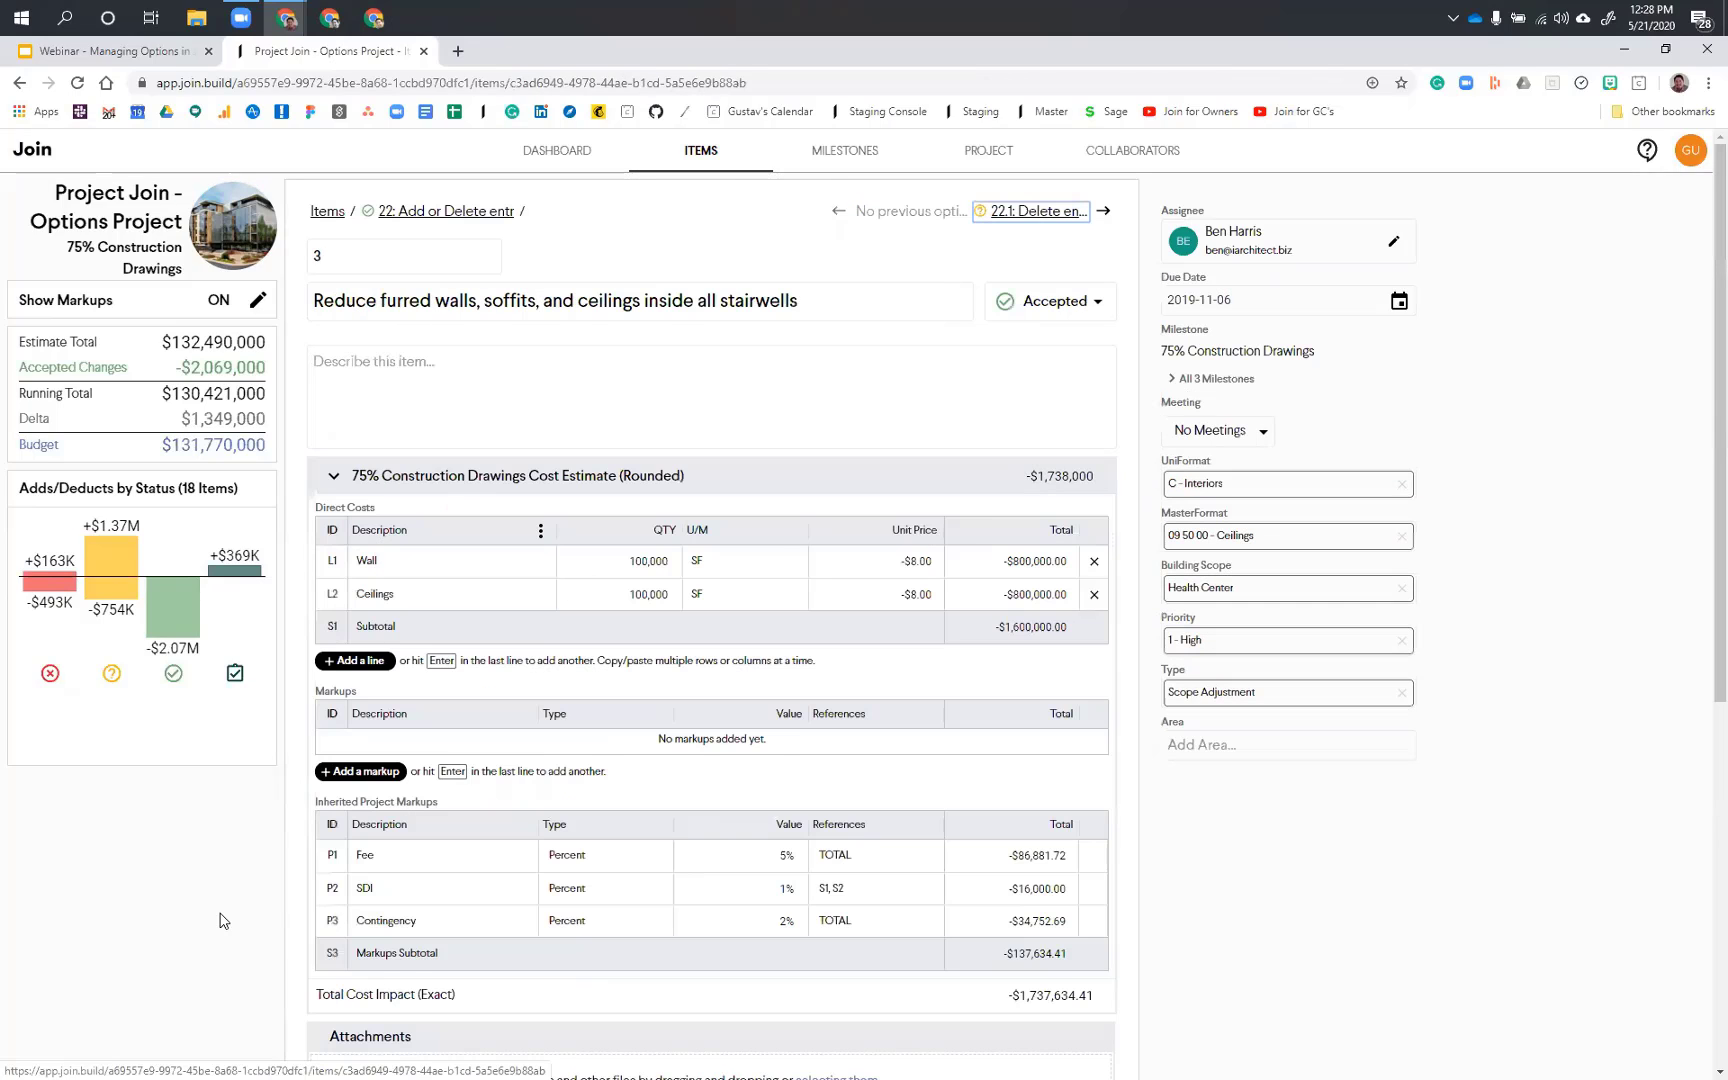
scroll(223, 921, down, 3)
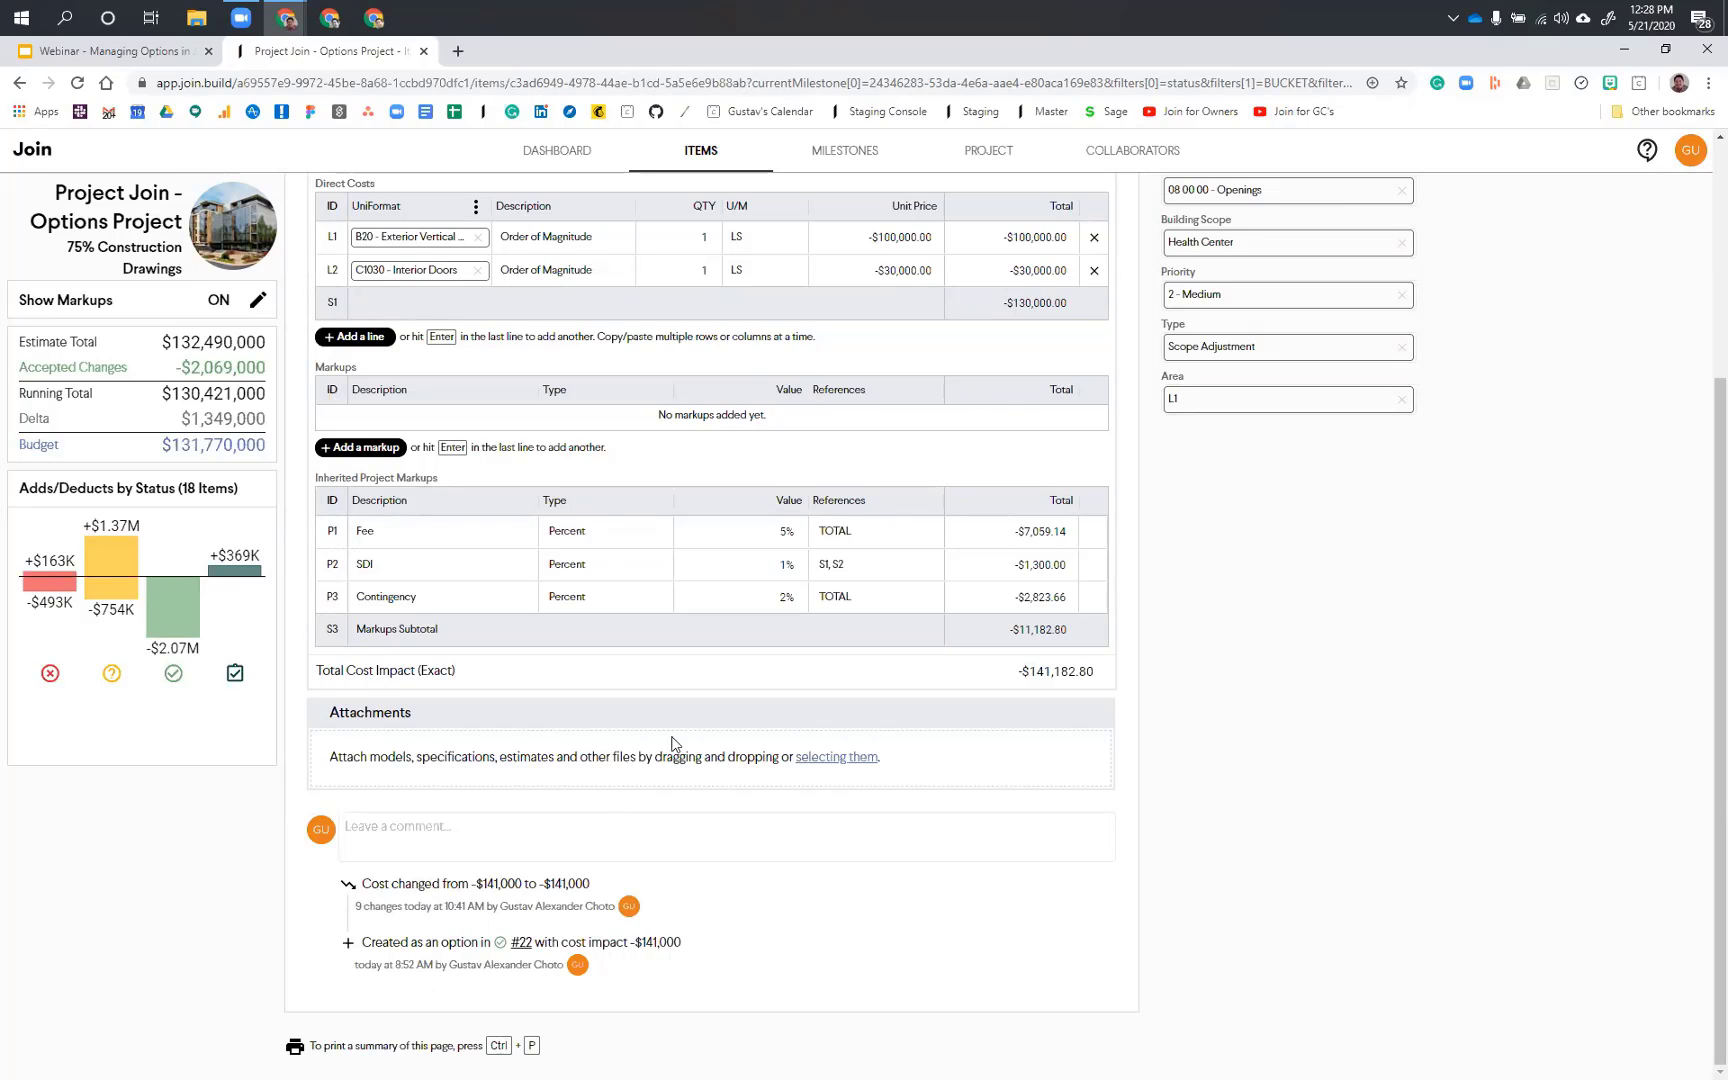
scroll(1056, 212, up, 3)
Step: Go to option #22.2, Delete half of the entry vestibule, and review its cost estimate and change history
click(1048, 213)
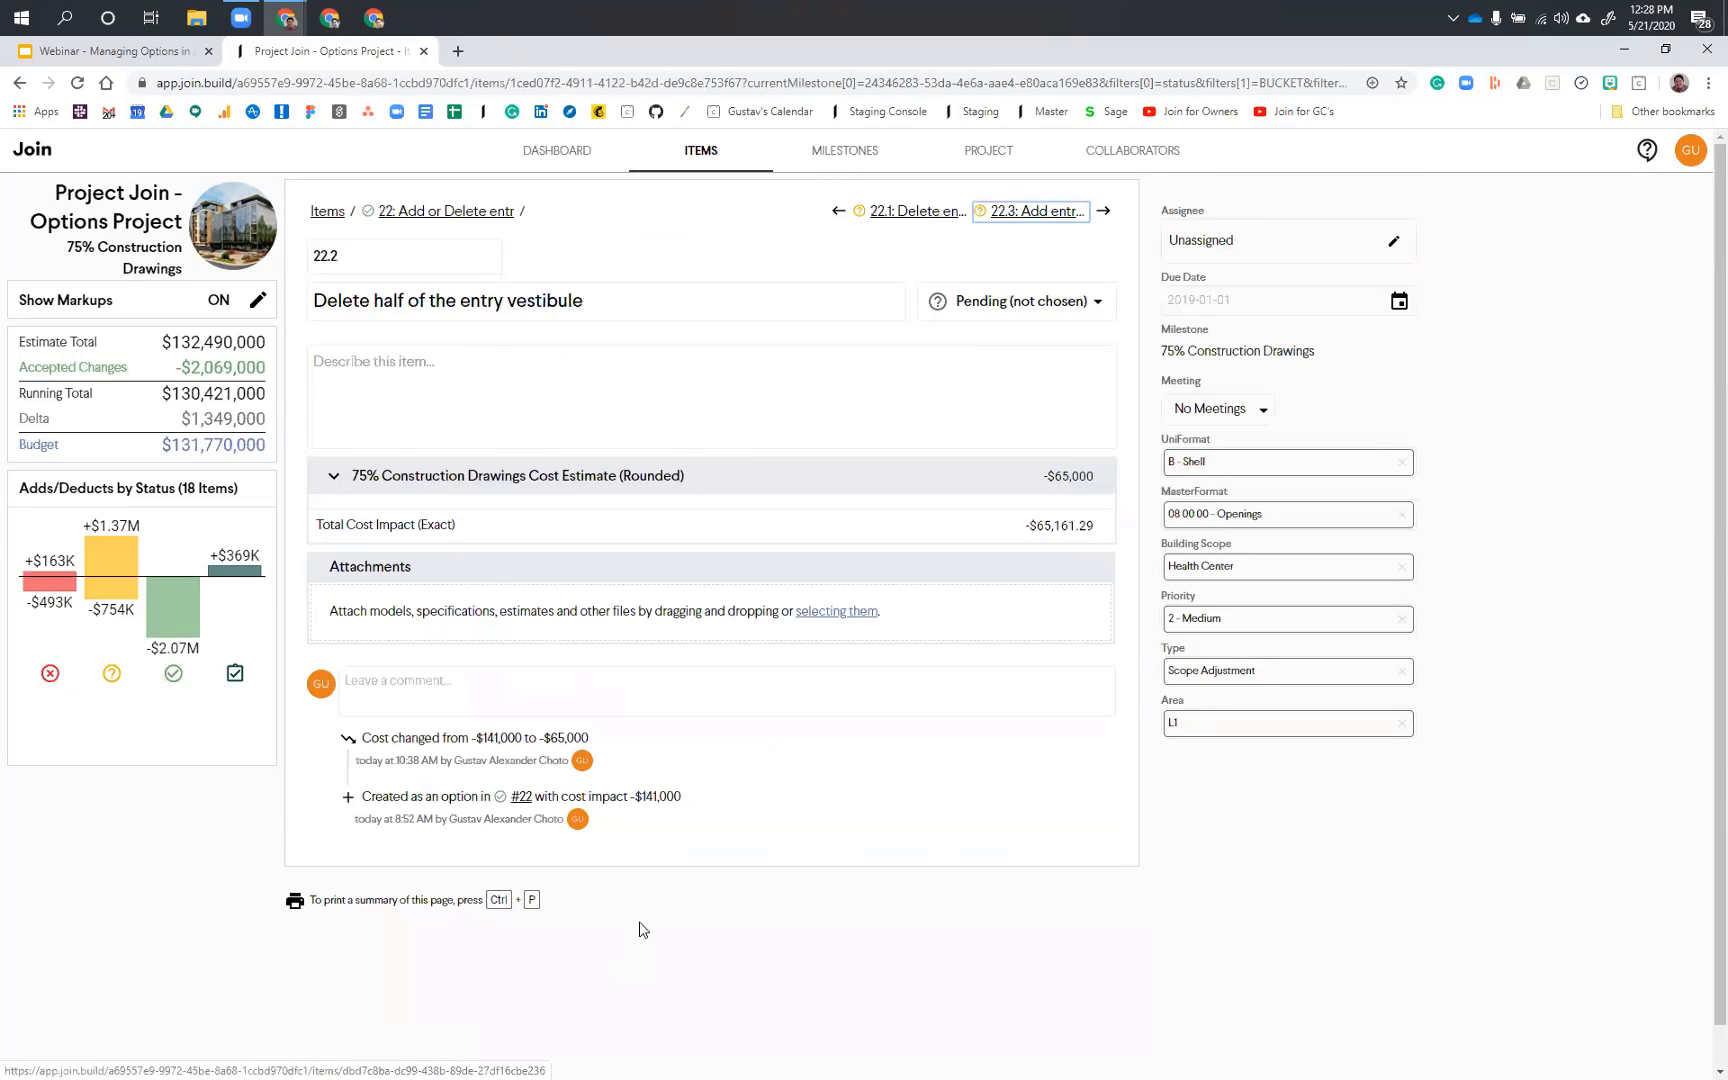
scroll(642, 930, down, 3)
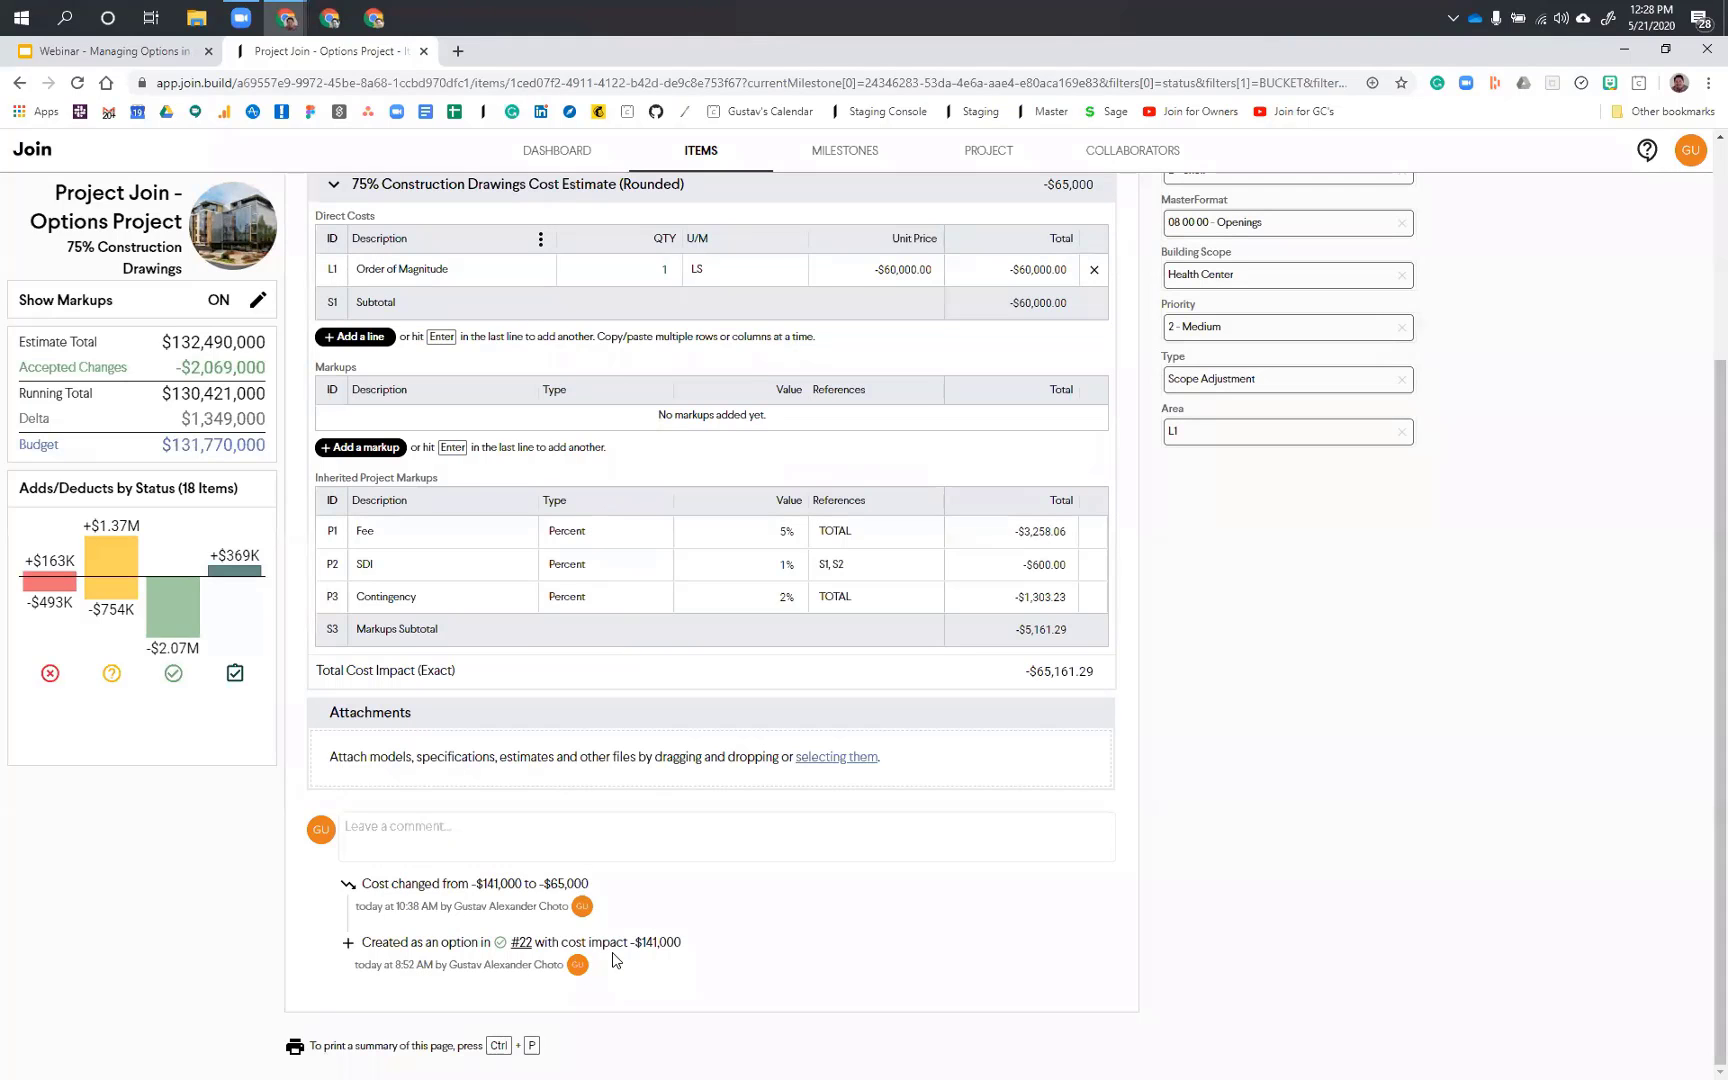
scroll(1057, 200, up, 3)
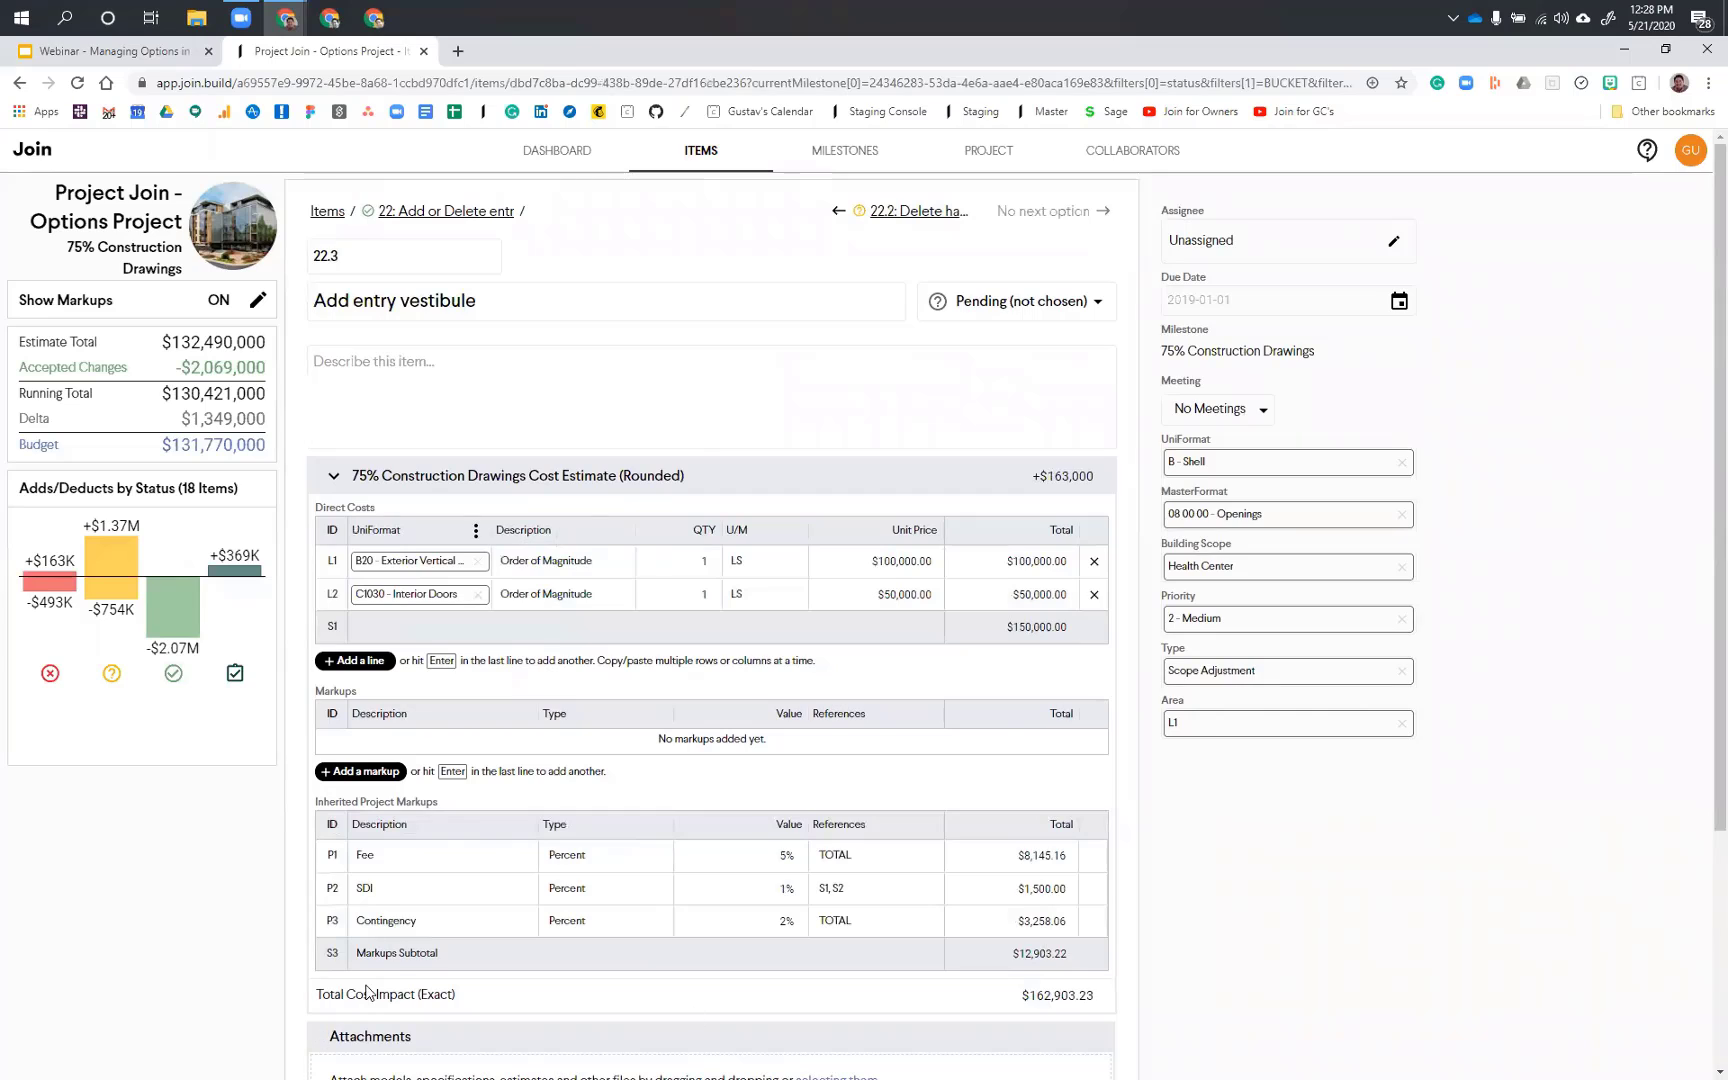
Step: Review option #22.3, Add entry vestibule, down to its history, and return to parent item #22
scroll(711, 934, down, 3)
scroll(691, 466, up, 3)
click(453, 219)
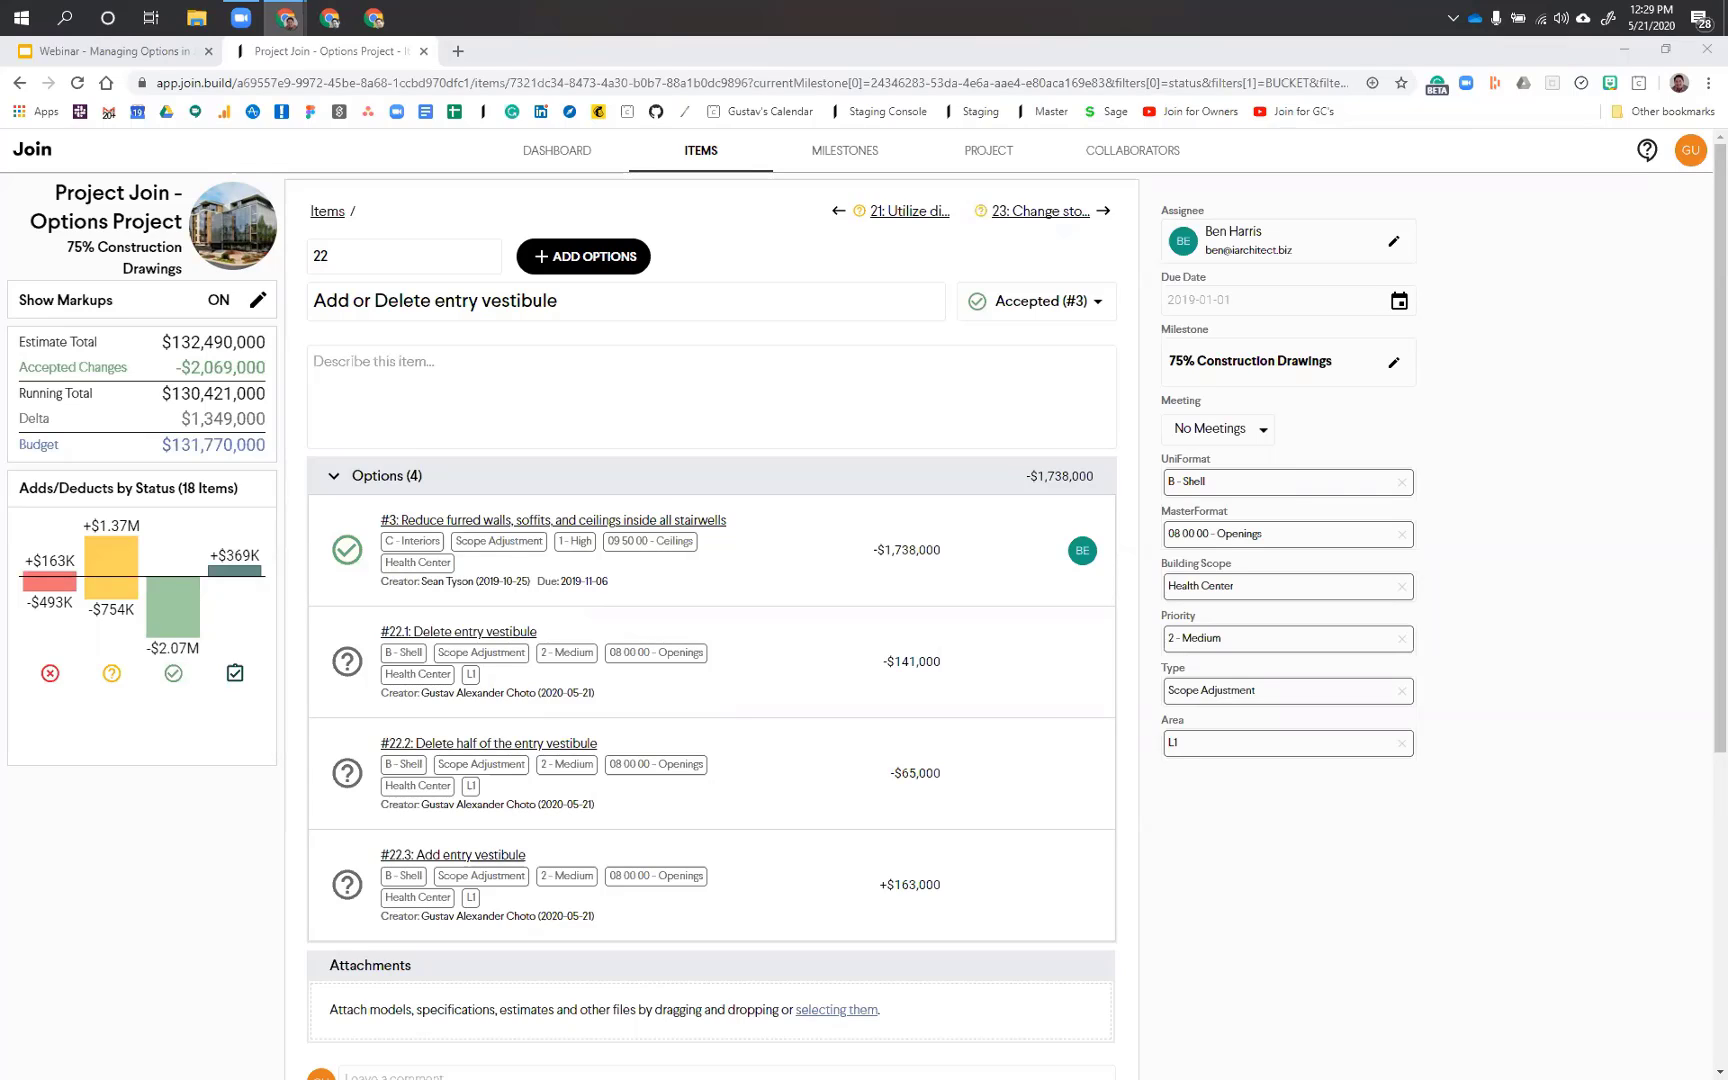
Step: Switch to the Google Slides presentation Webinar - Managing Options in Join
click(91, 54)
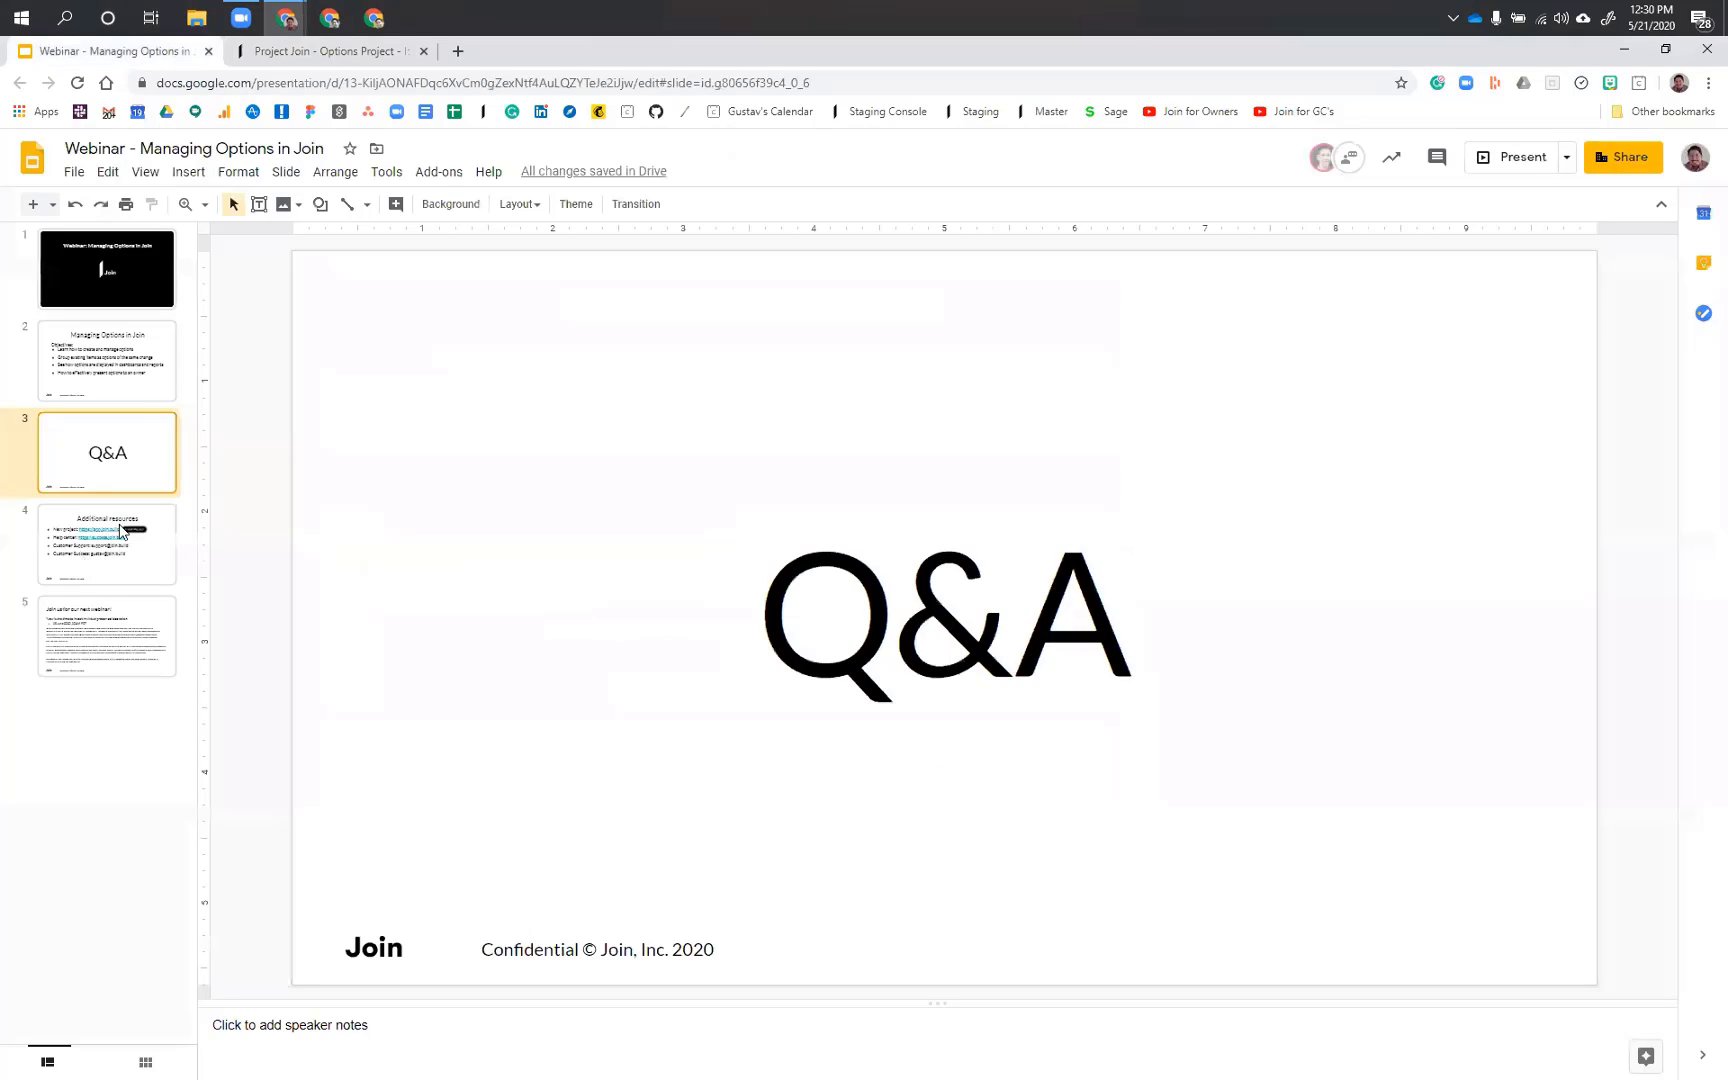